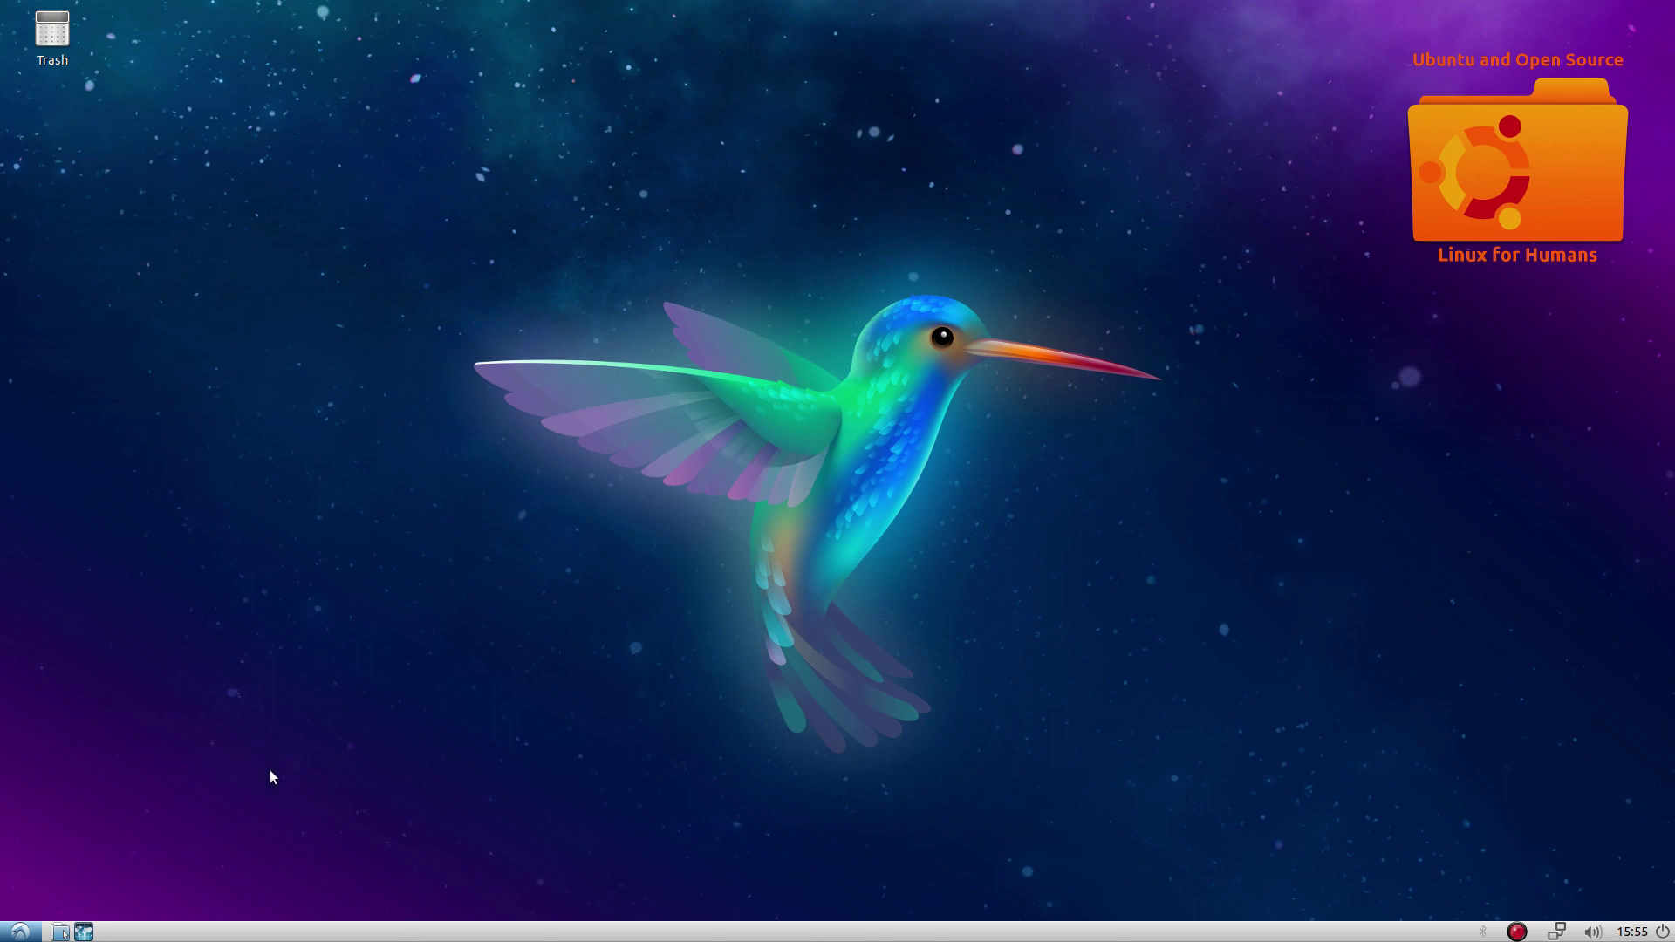
- Browse the applications menu, then view the May 2018 calendar and the clock's options
{"action": "left_click", "coordinate": [18, 932]}
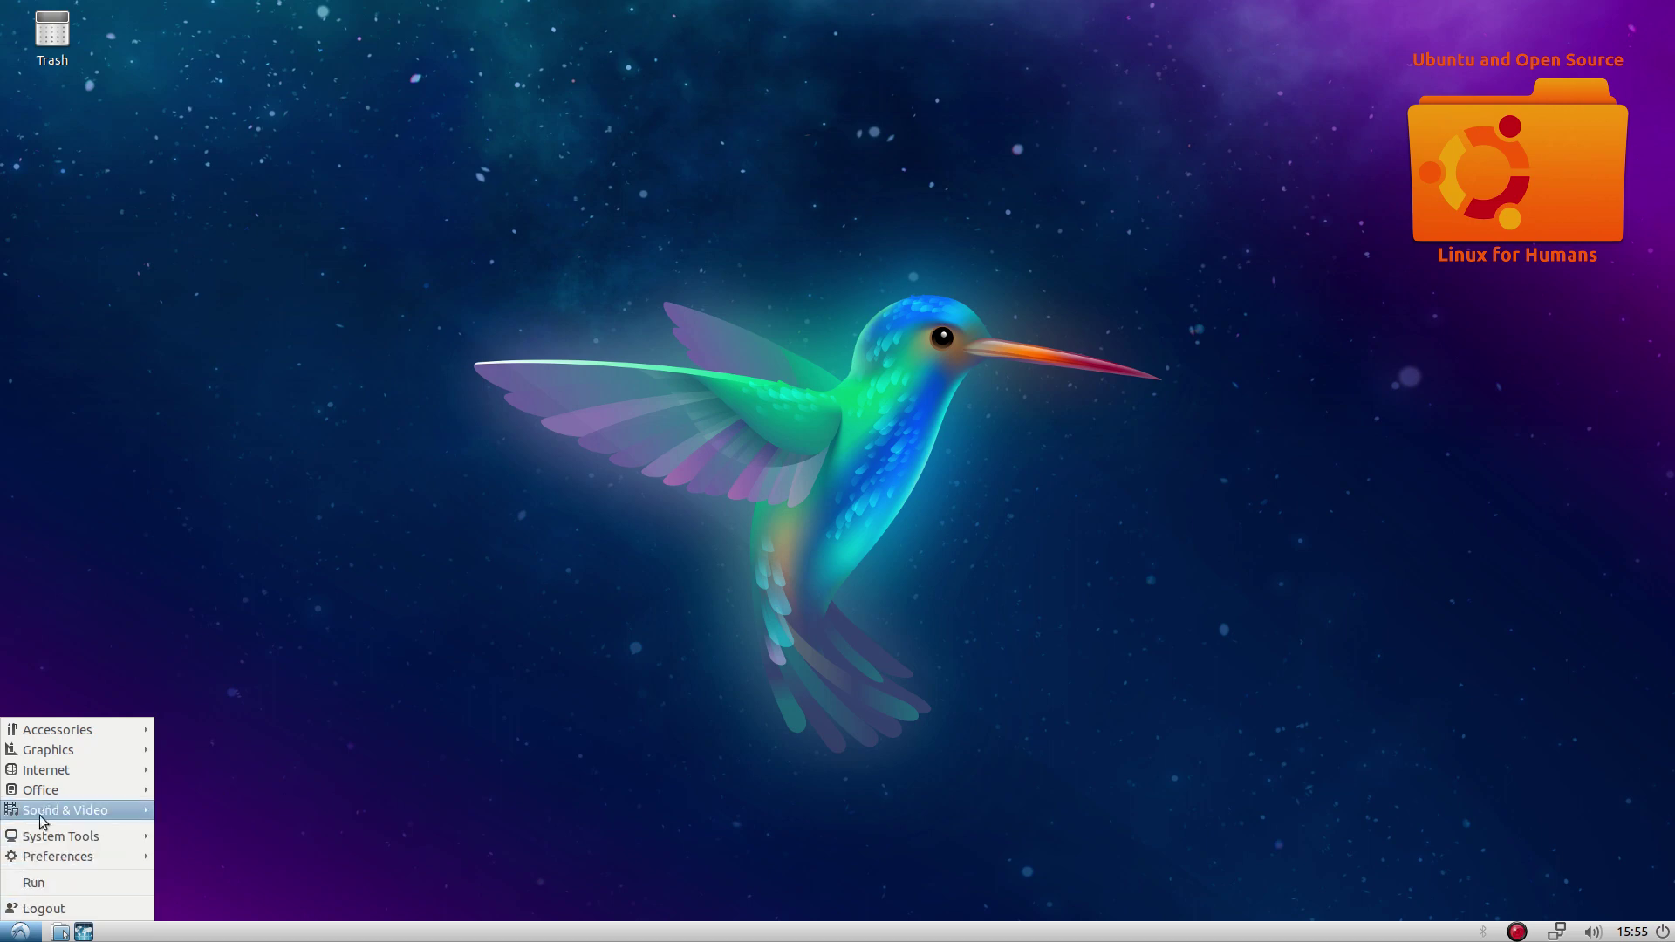
{"action": "mouse_move", "coordinate": [45, 768]}
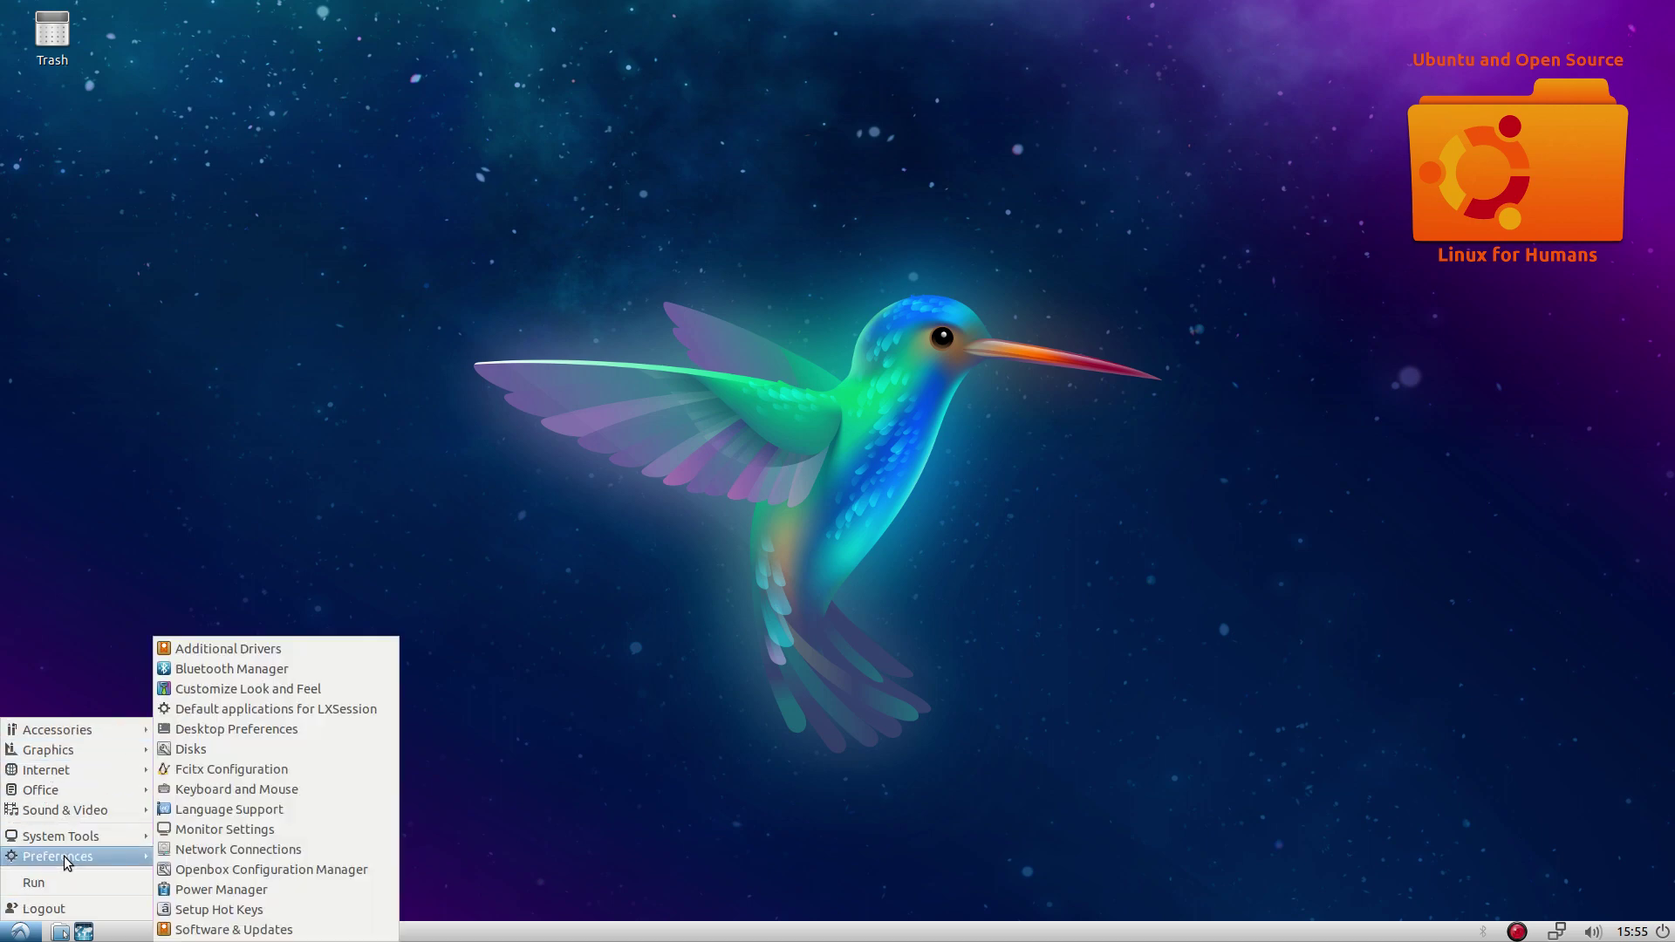
{"action": "left_click", "coordinate": [555, 731]}
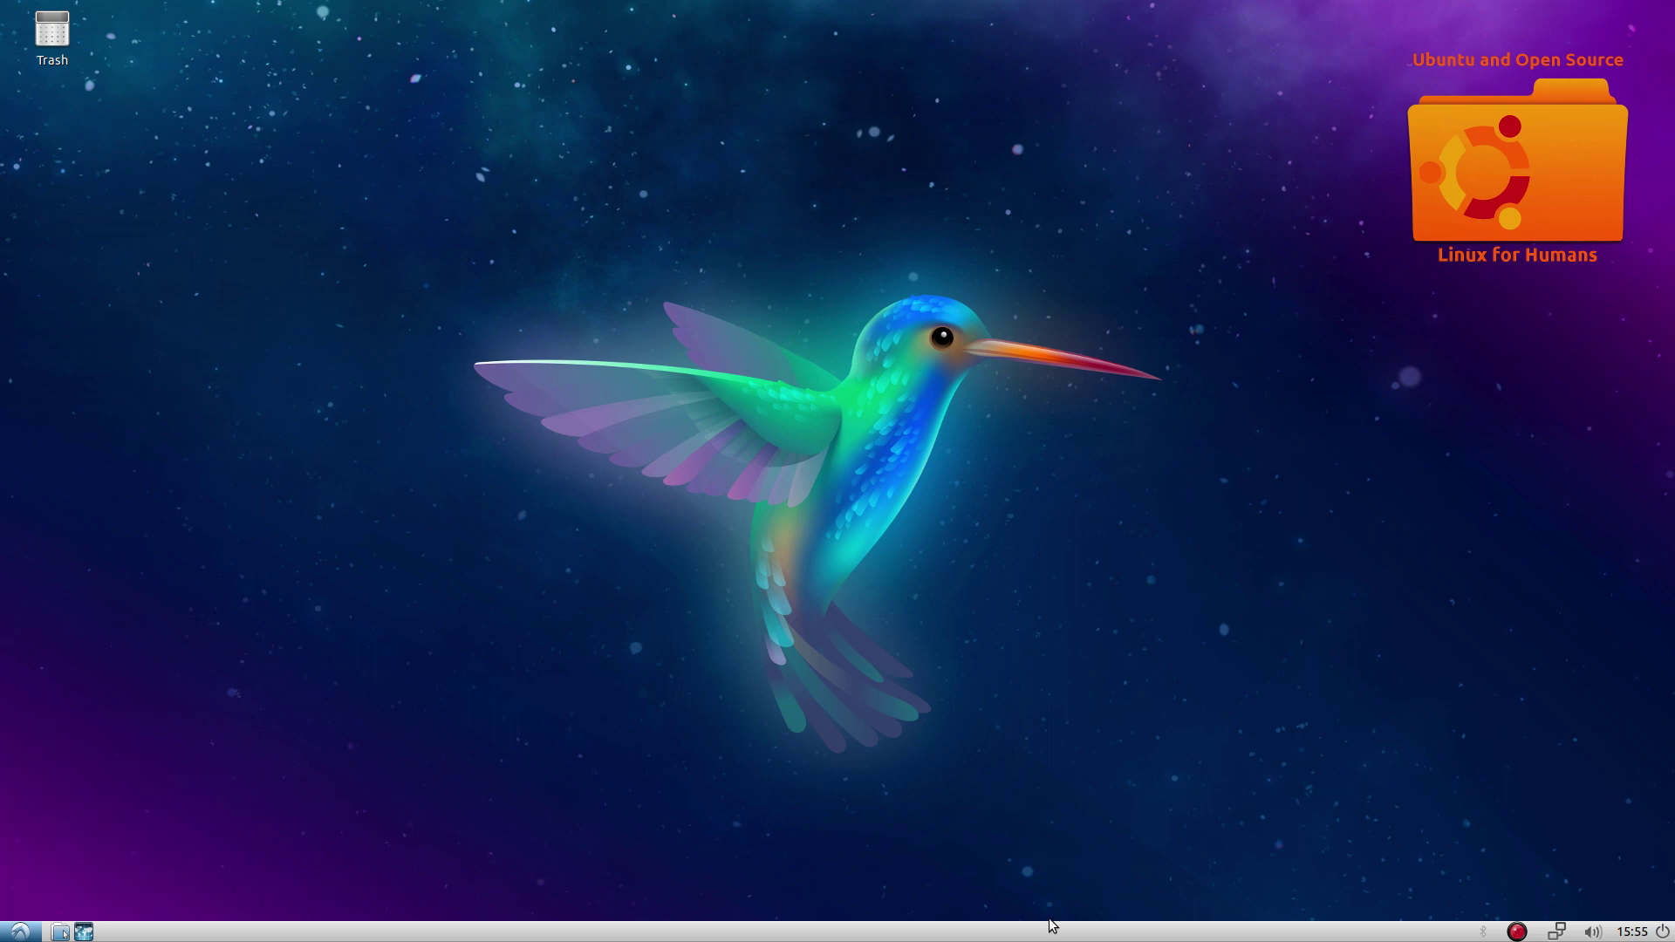
{"action": "left_click", "coordinate": [1639, 932]}
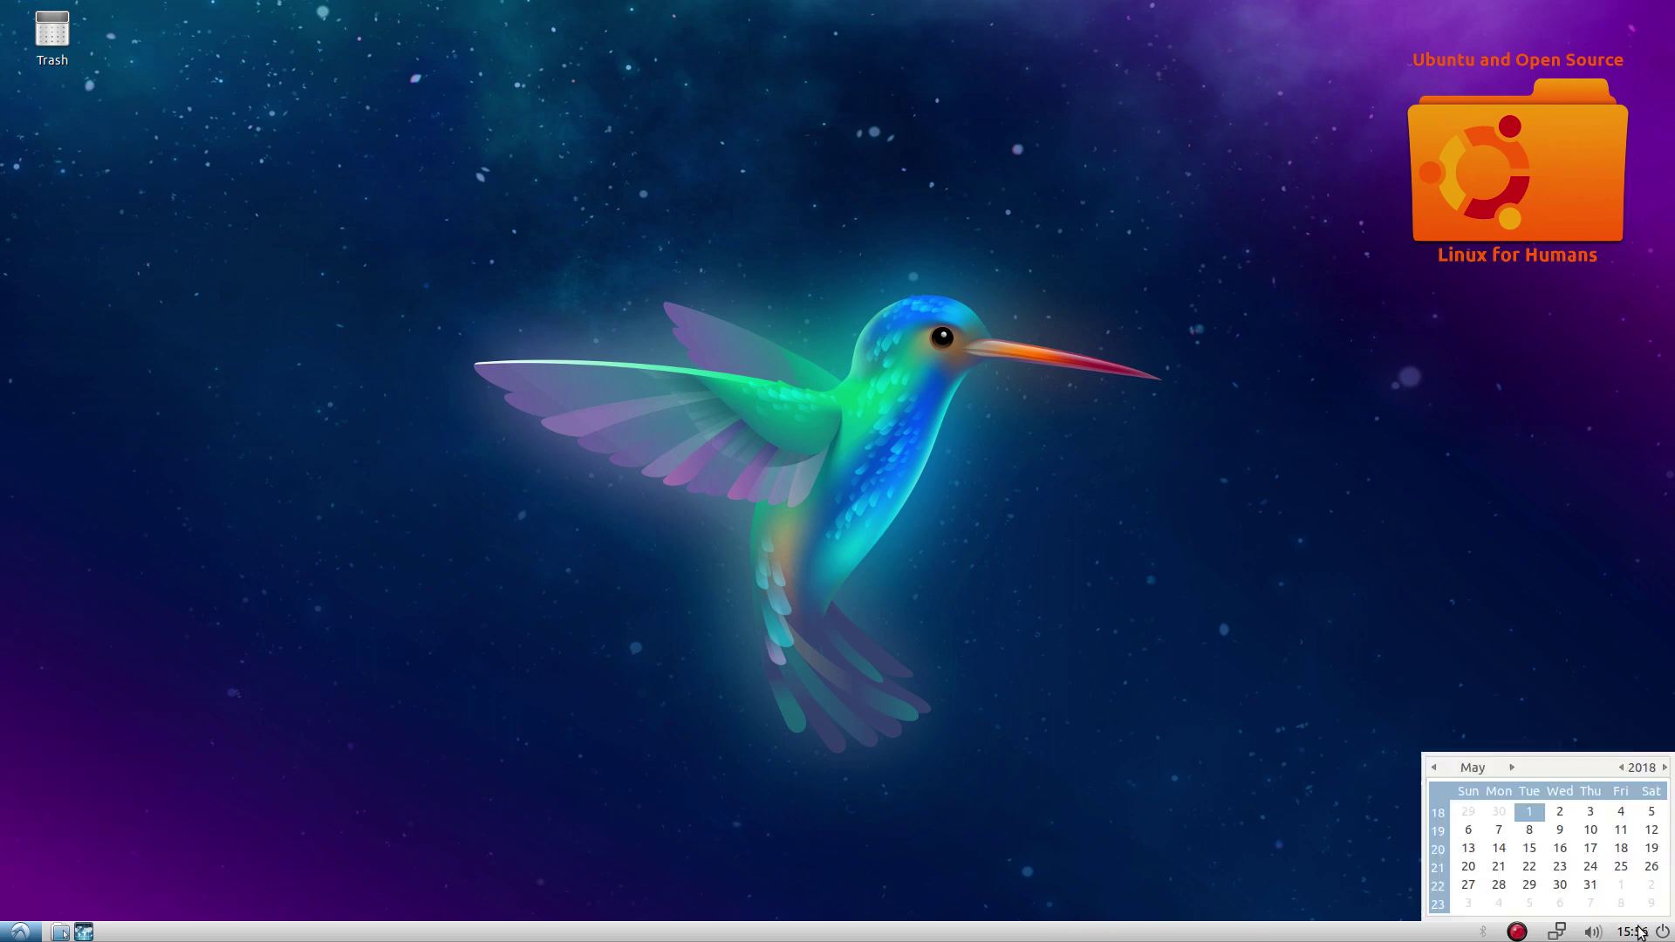
{"action": "left_click", "coordinate": [1638, 931]}
{"action": "right_click", "coordinate": [1638, 932]}
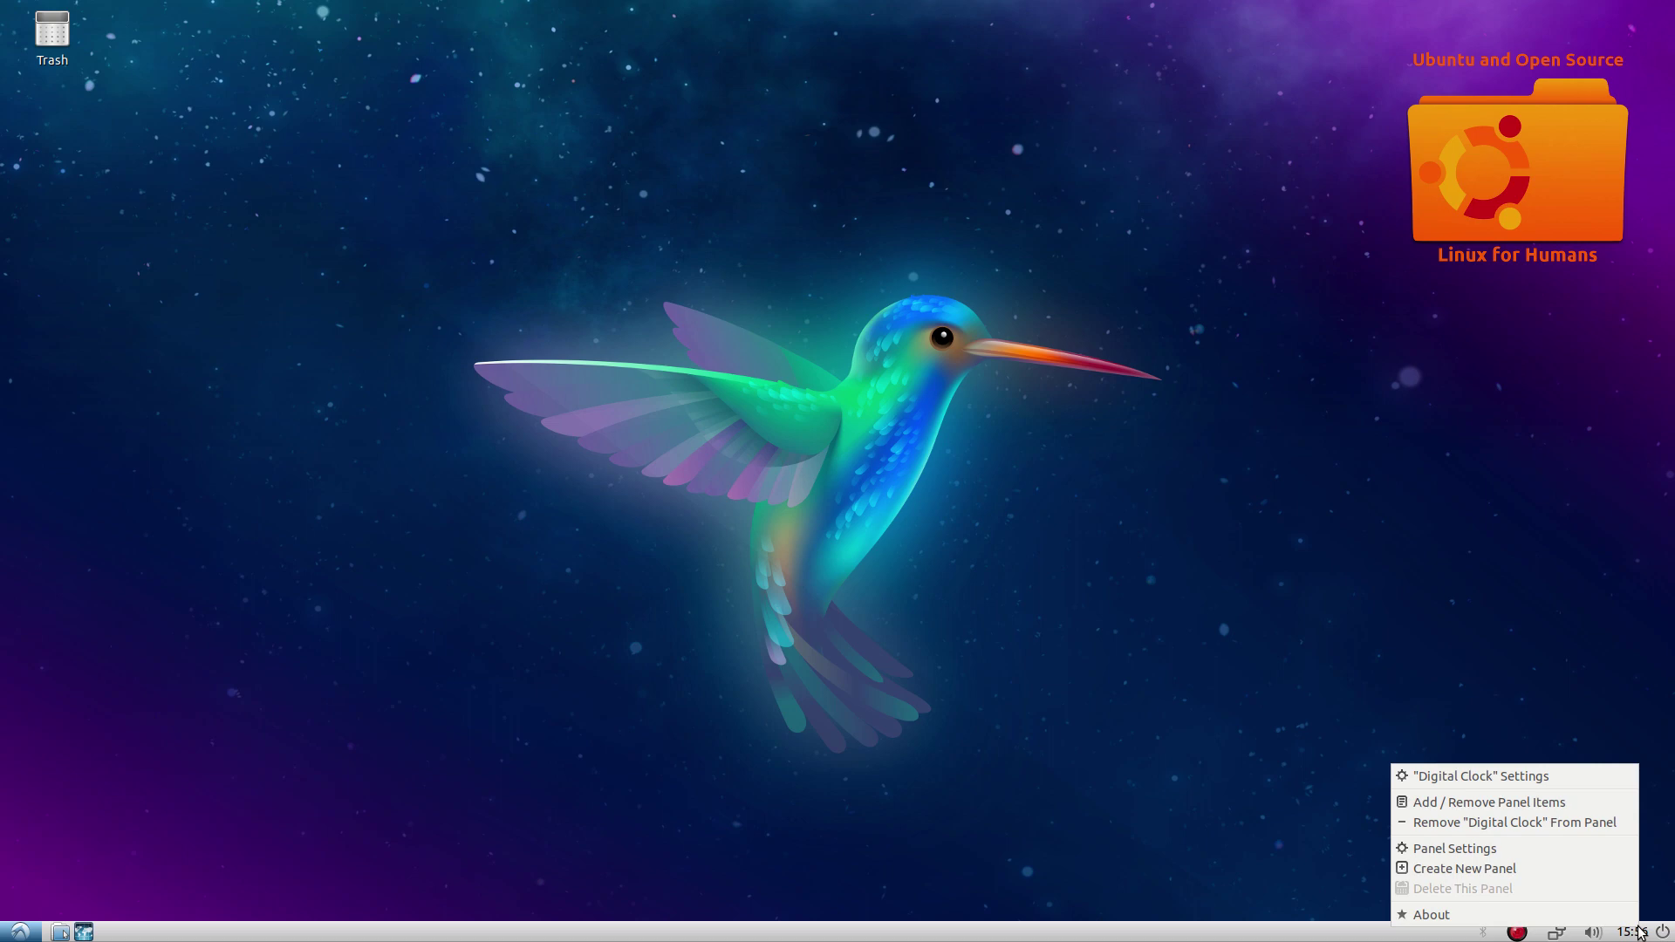
{"action": "left_click", "coordinate": [1165, 816]}
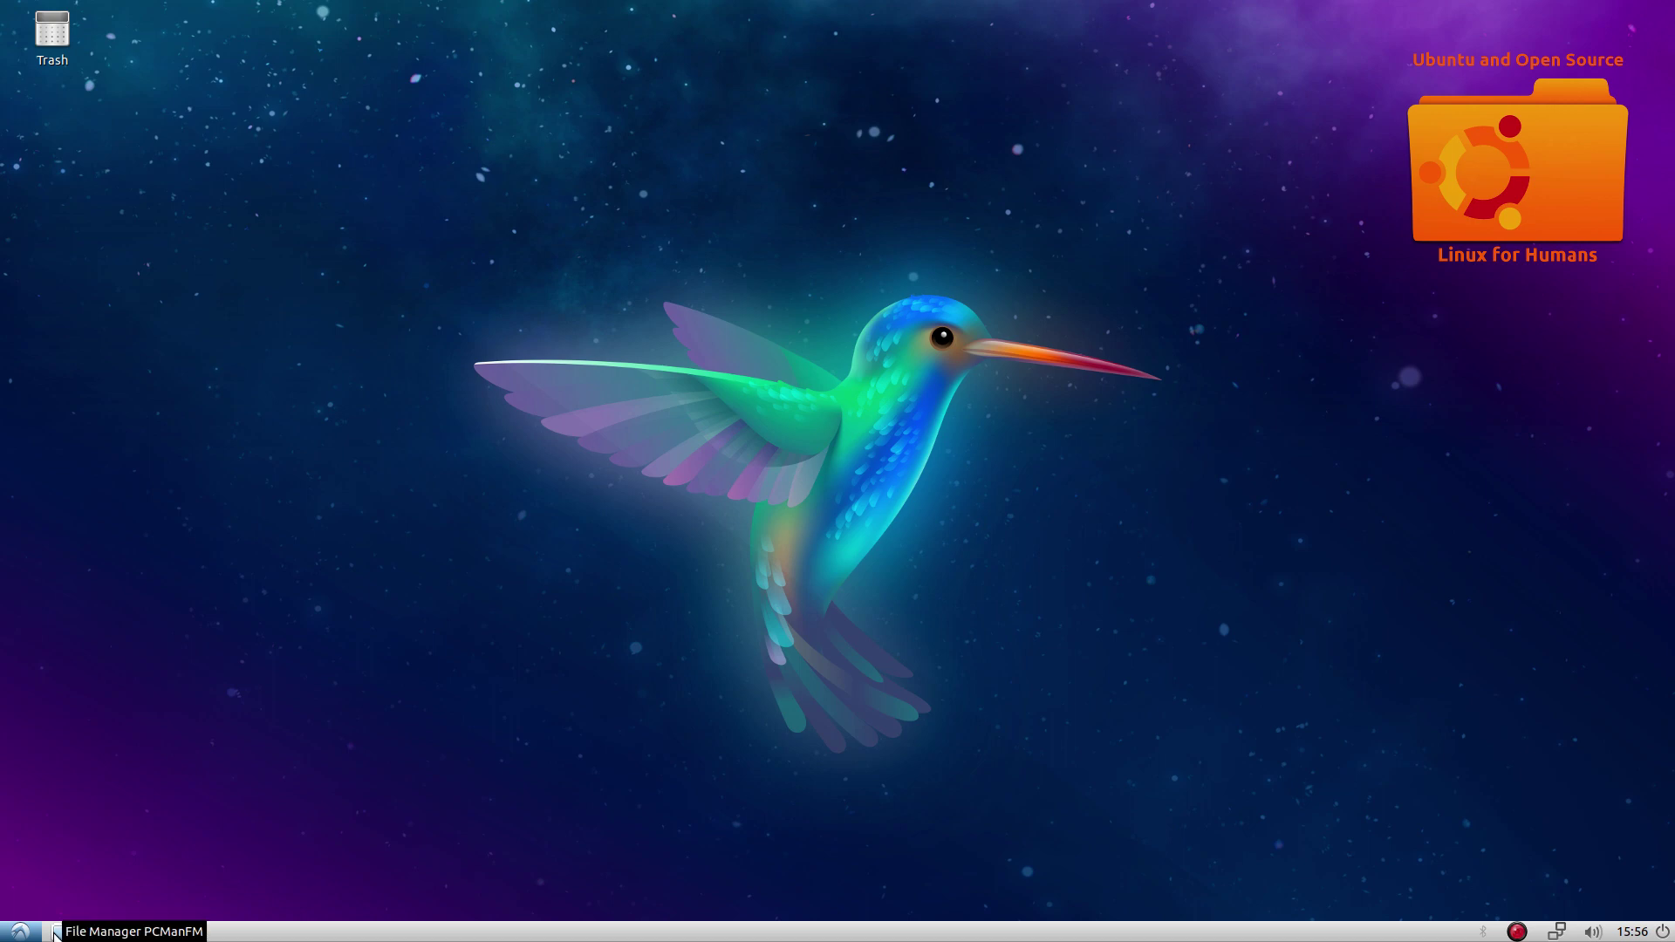
- Launch Leafpad from Accessories to get a blank untitled document
{"action": "left_click", "coordinate": [19, 932]}
{"action": "mouse_move", "coordinate": [44, 729]}
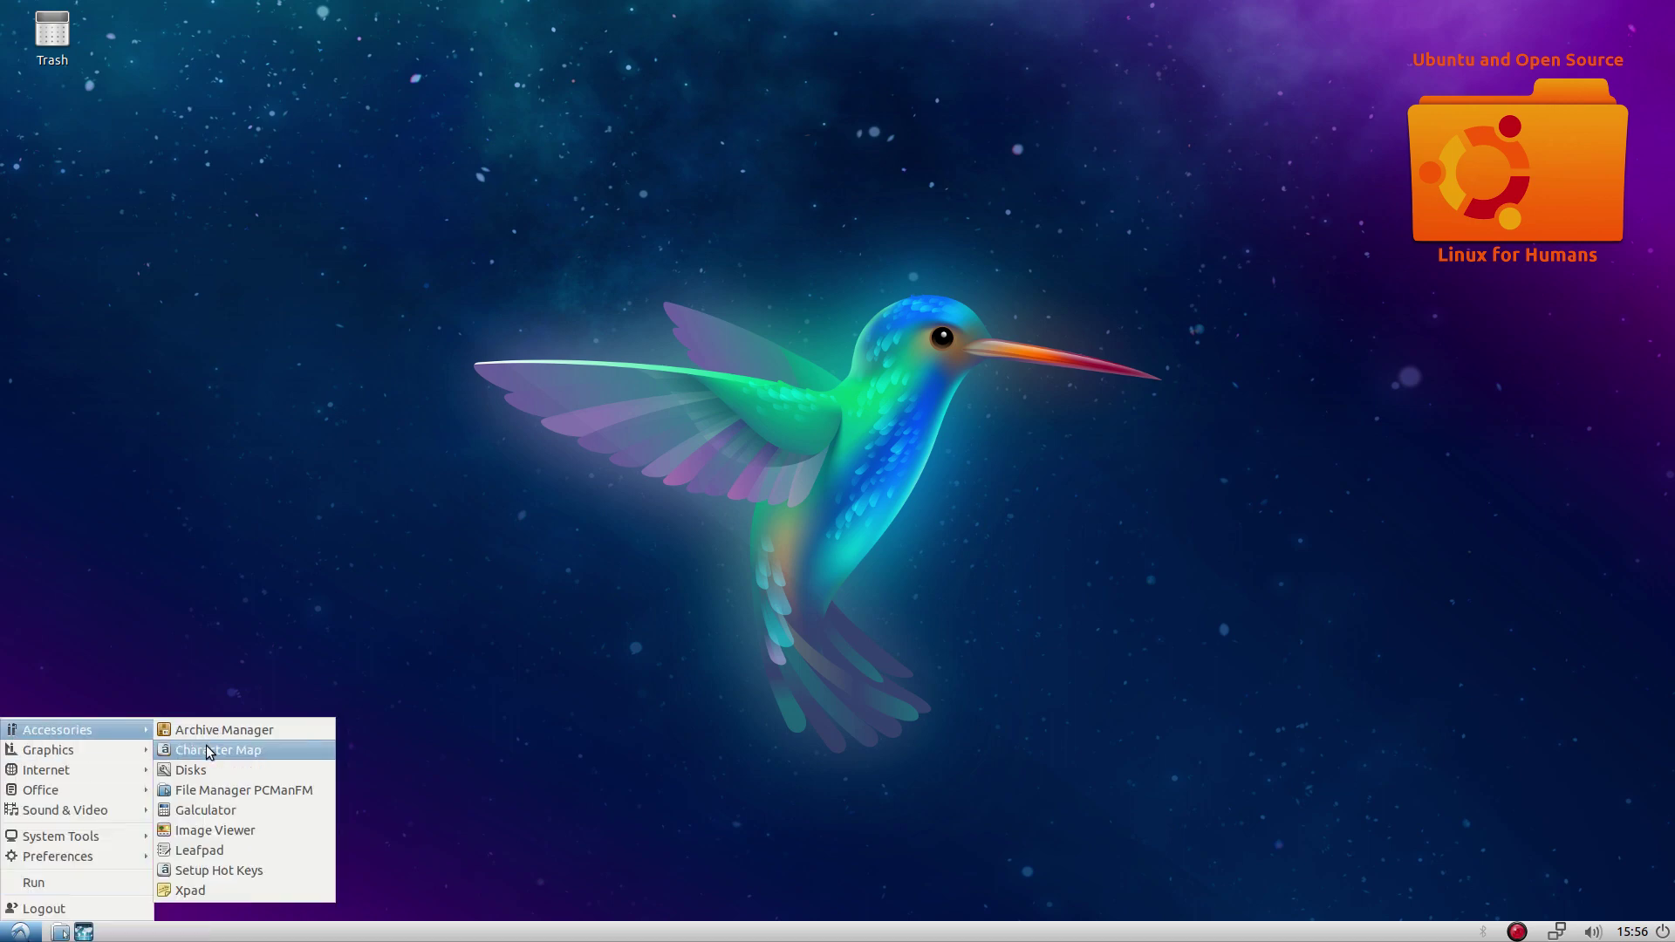
{"action": "left_click", "coordinate": [223, 850]}
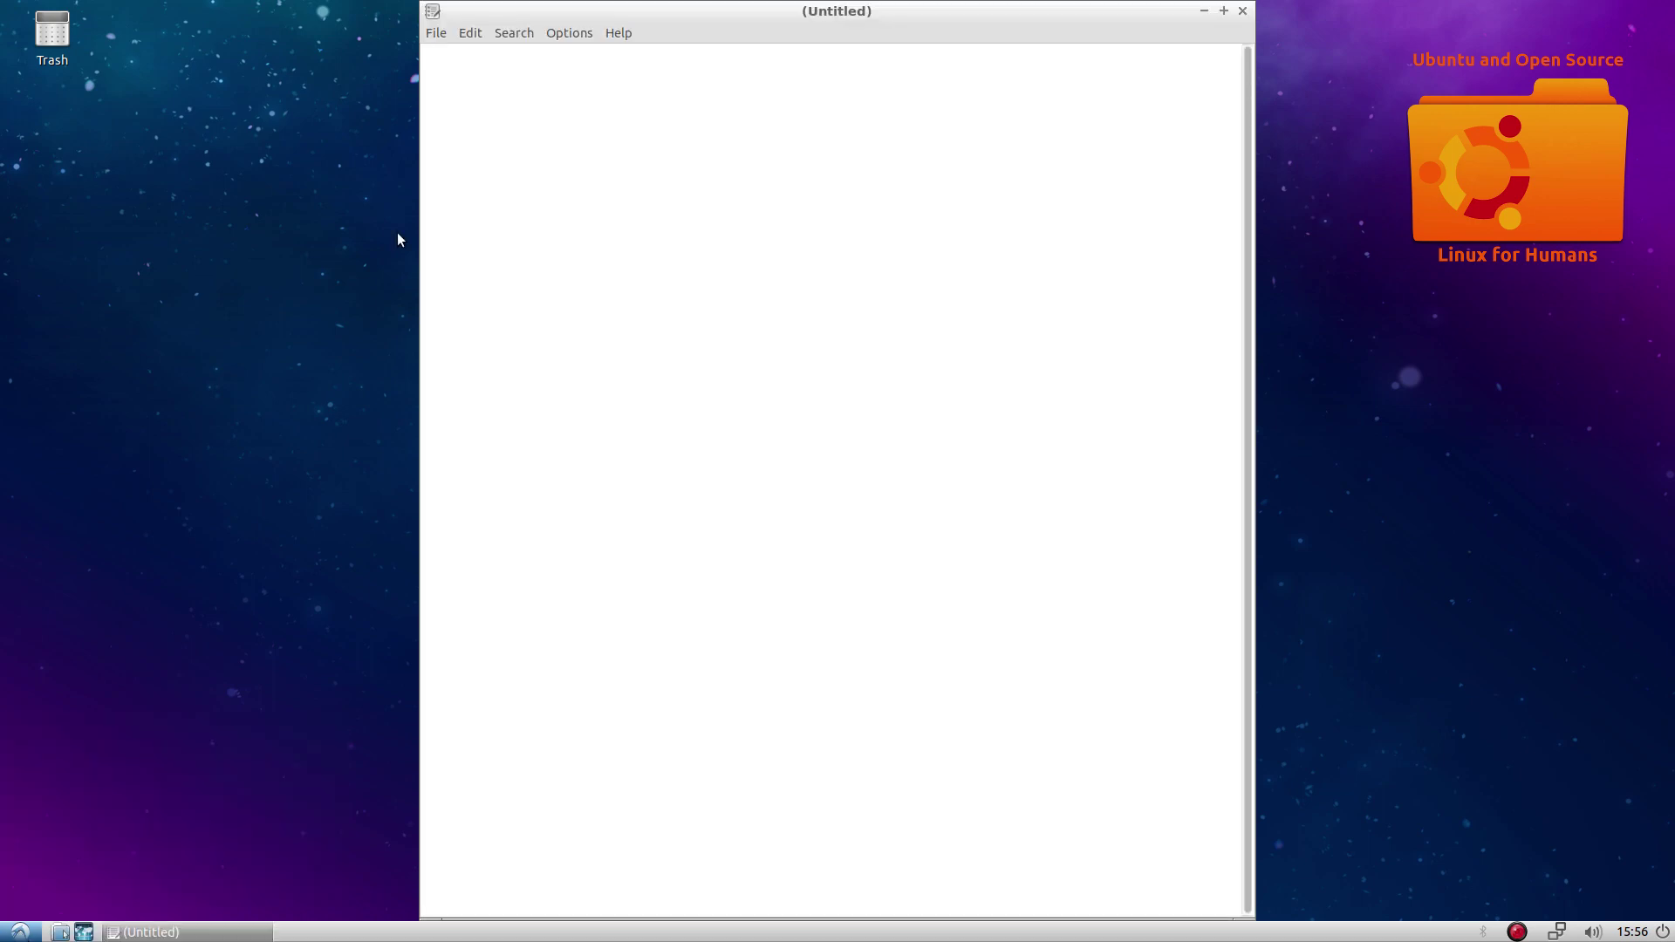
- Snap Leafpad to the left half and open the Post Install file
{"action": "key", "text": "super+Left"}
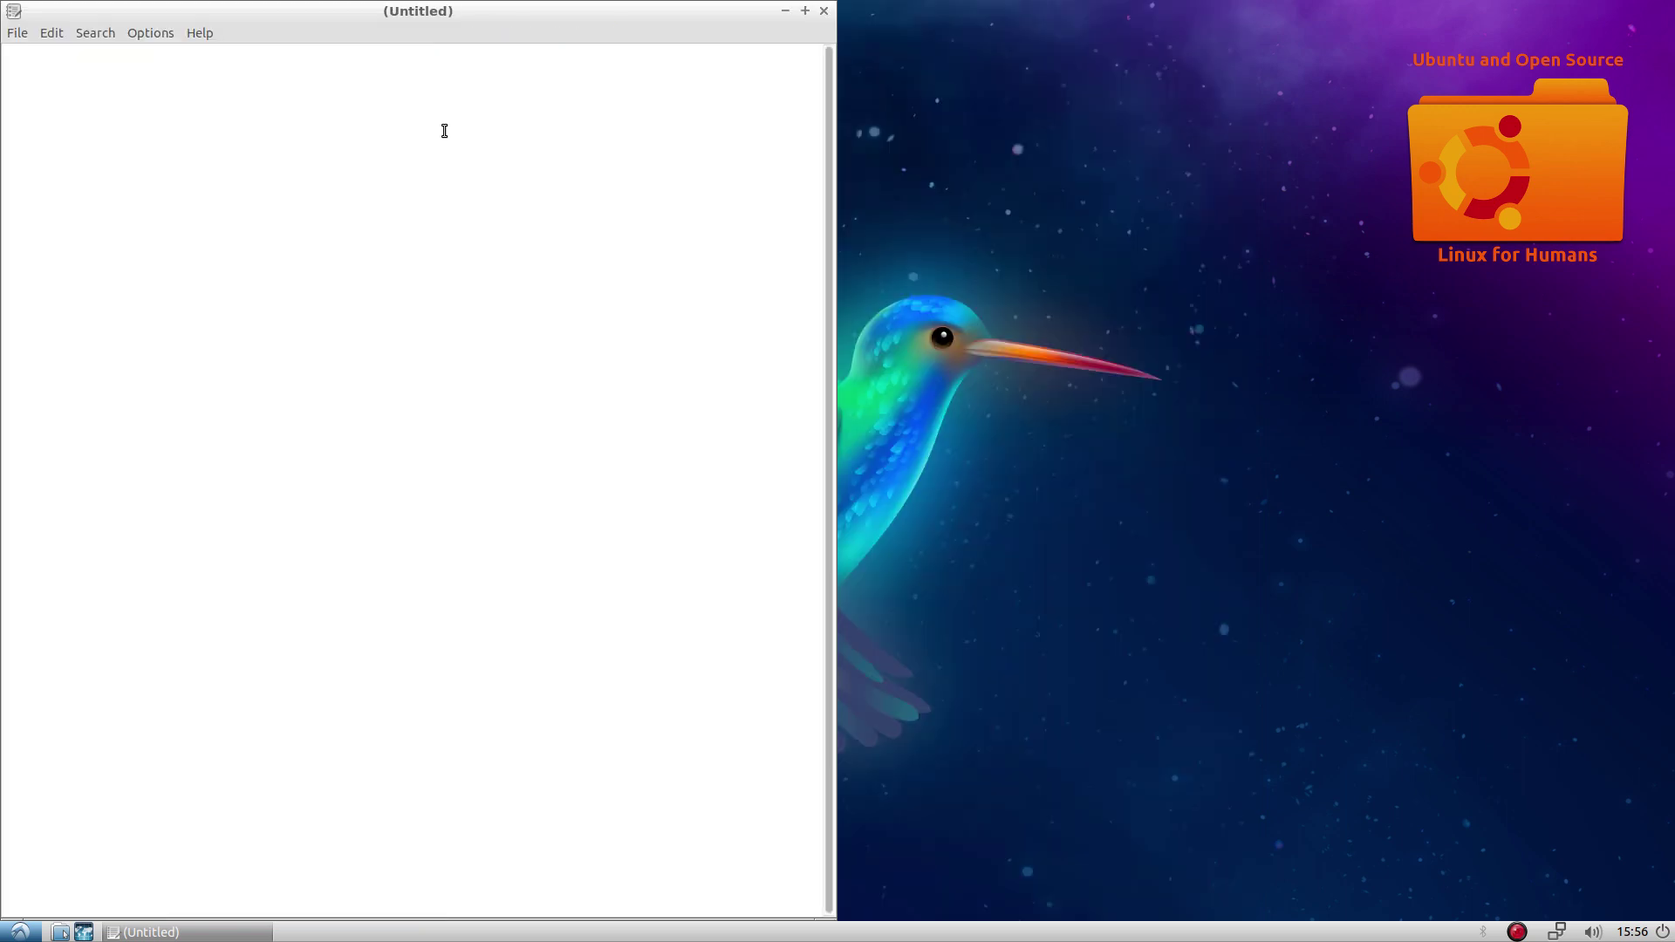
{"action": "left_click", "coordinate": [5, 38]}
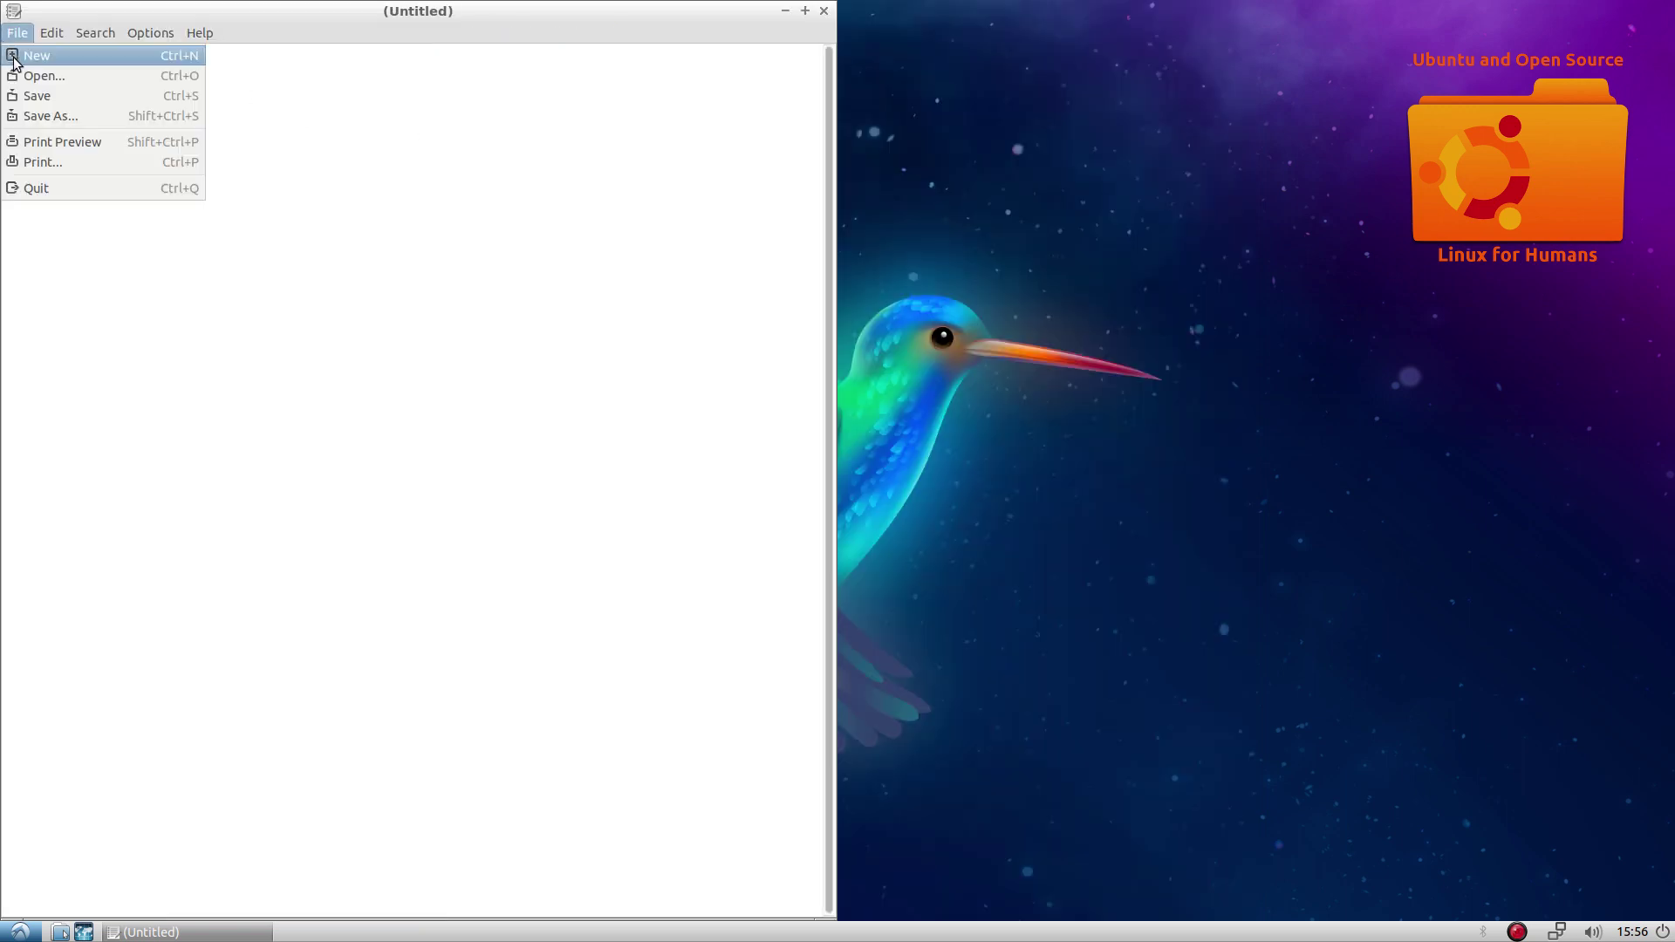
{"action": "left_click", "coordinate": [63, 81]}
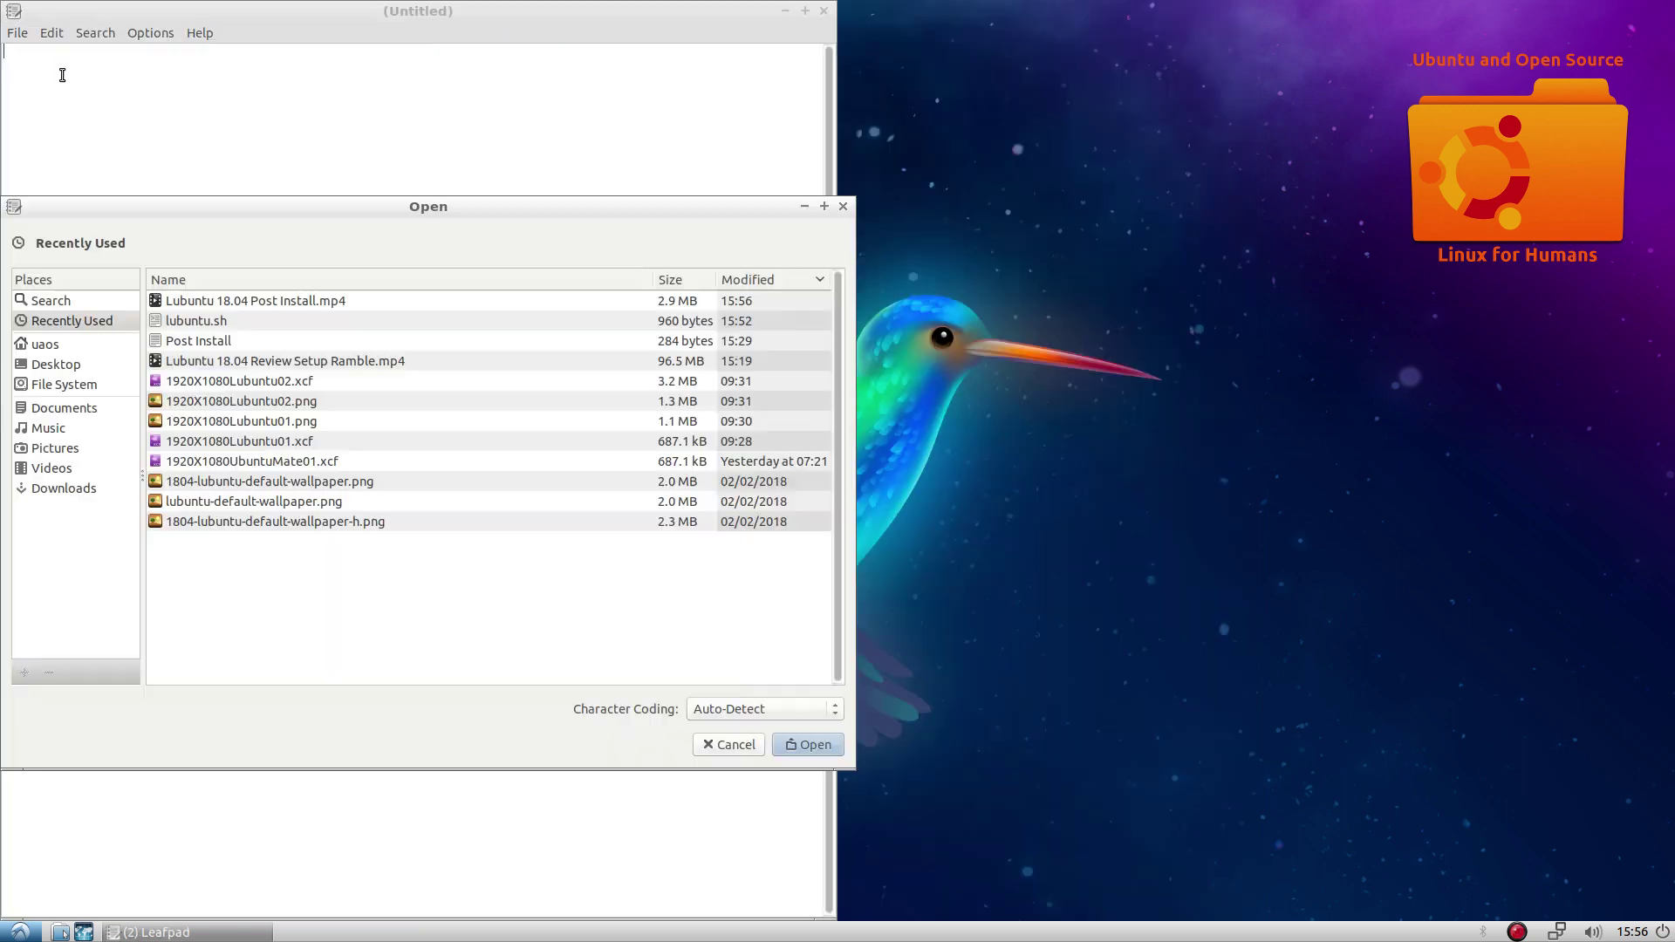
{"action": "left_click", "coordinate": [205, 341]}
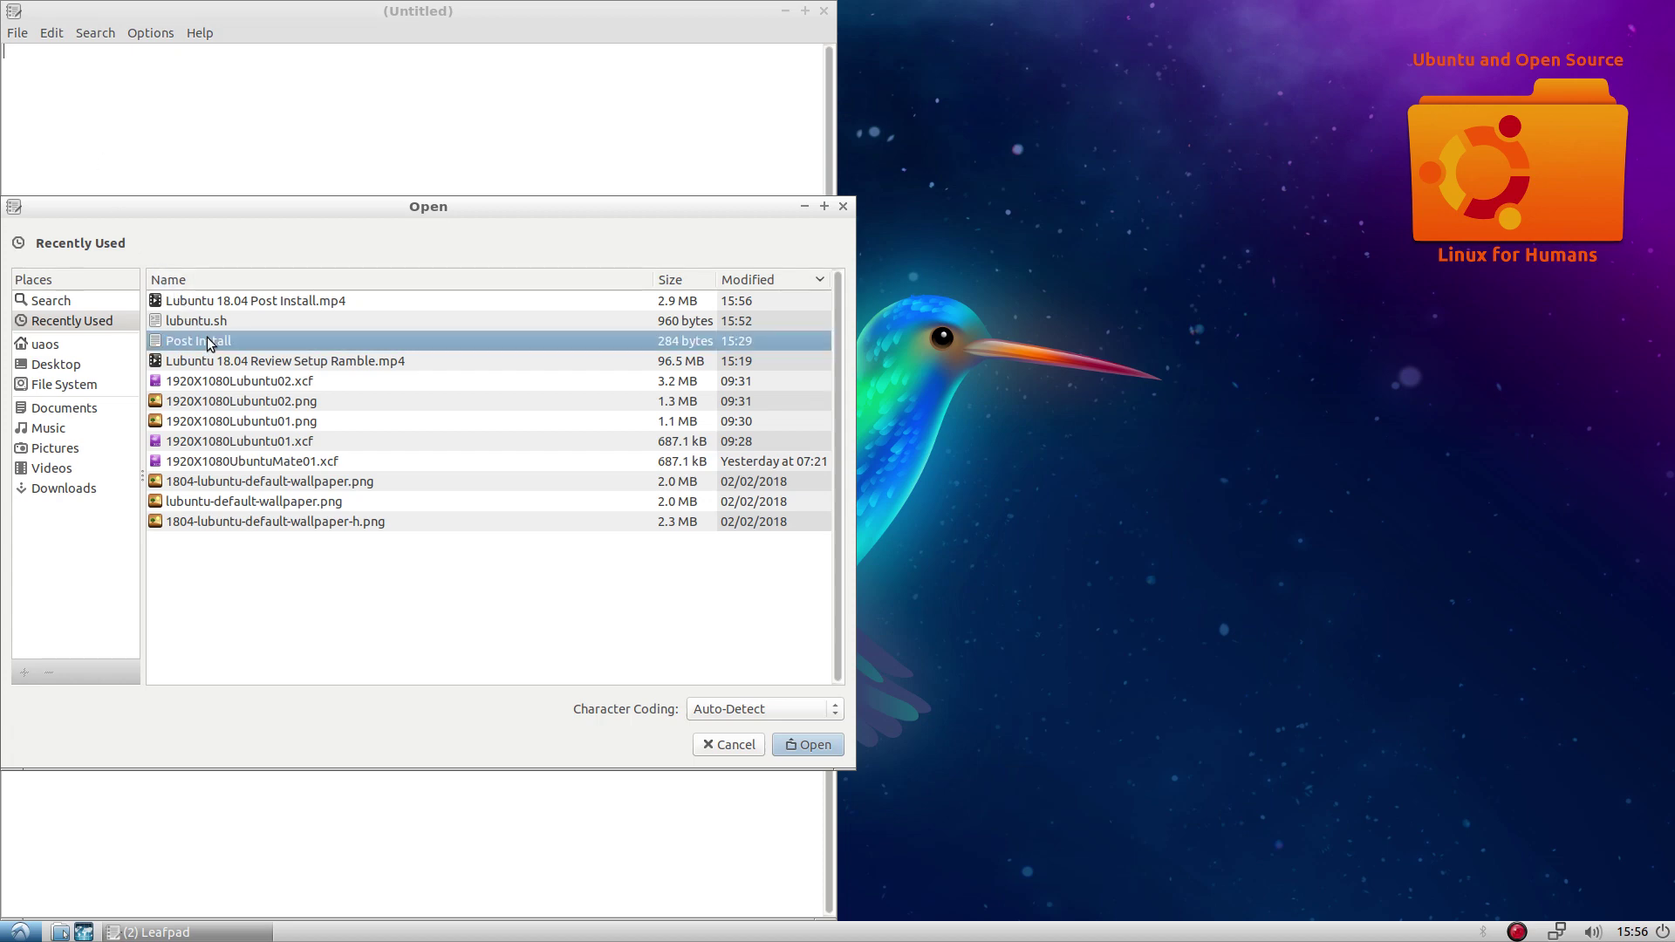
{"action": "left_click", "coordinate": [812, 748]}
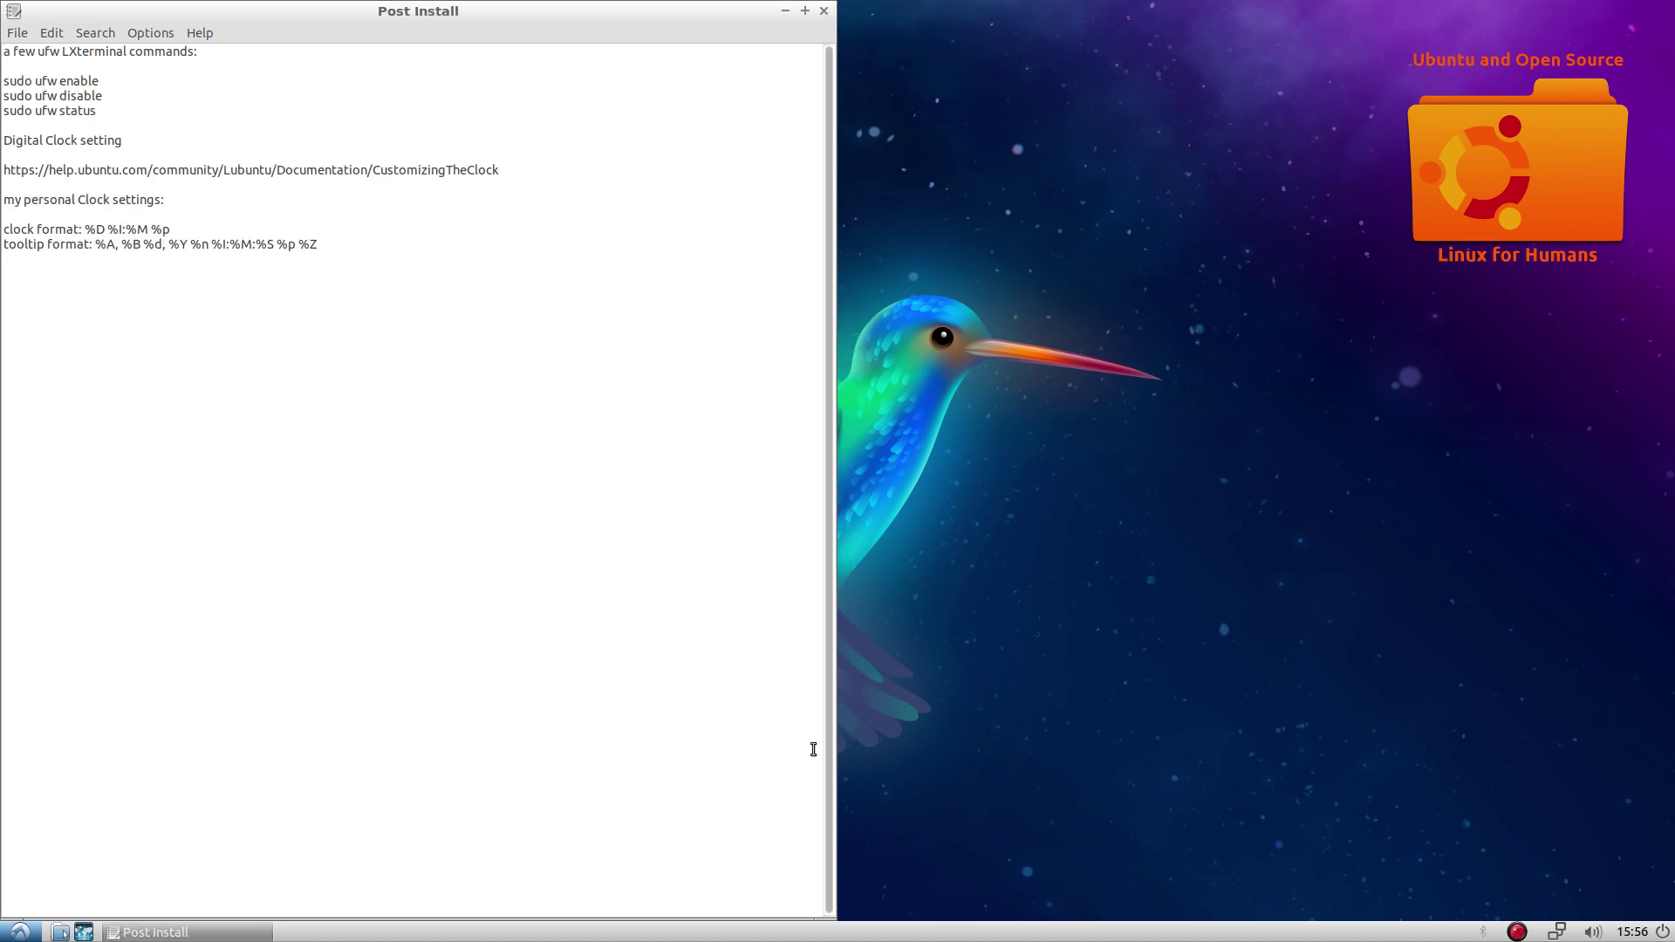
- Launch LXTerminal from System Tools in the start menu
{"action": "left_click", "coordinate": [26, 933]}
{"action": "mouse_move", "coordinate": [50, 862]}
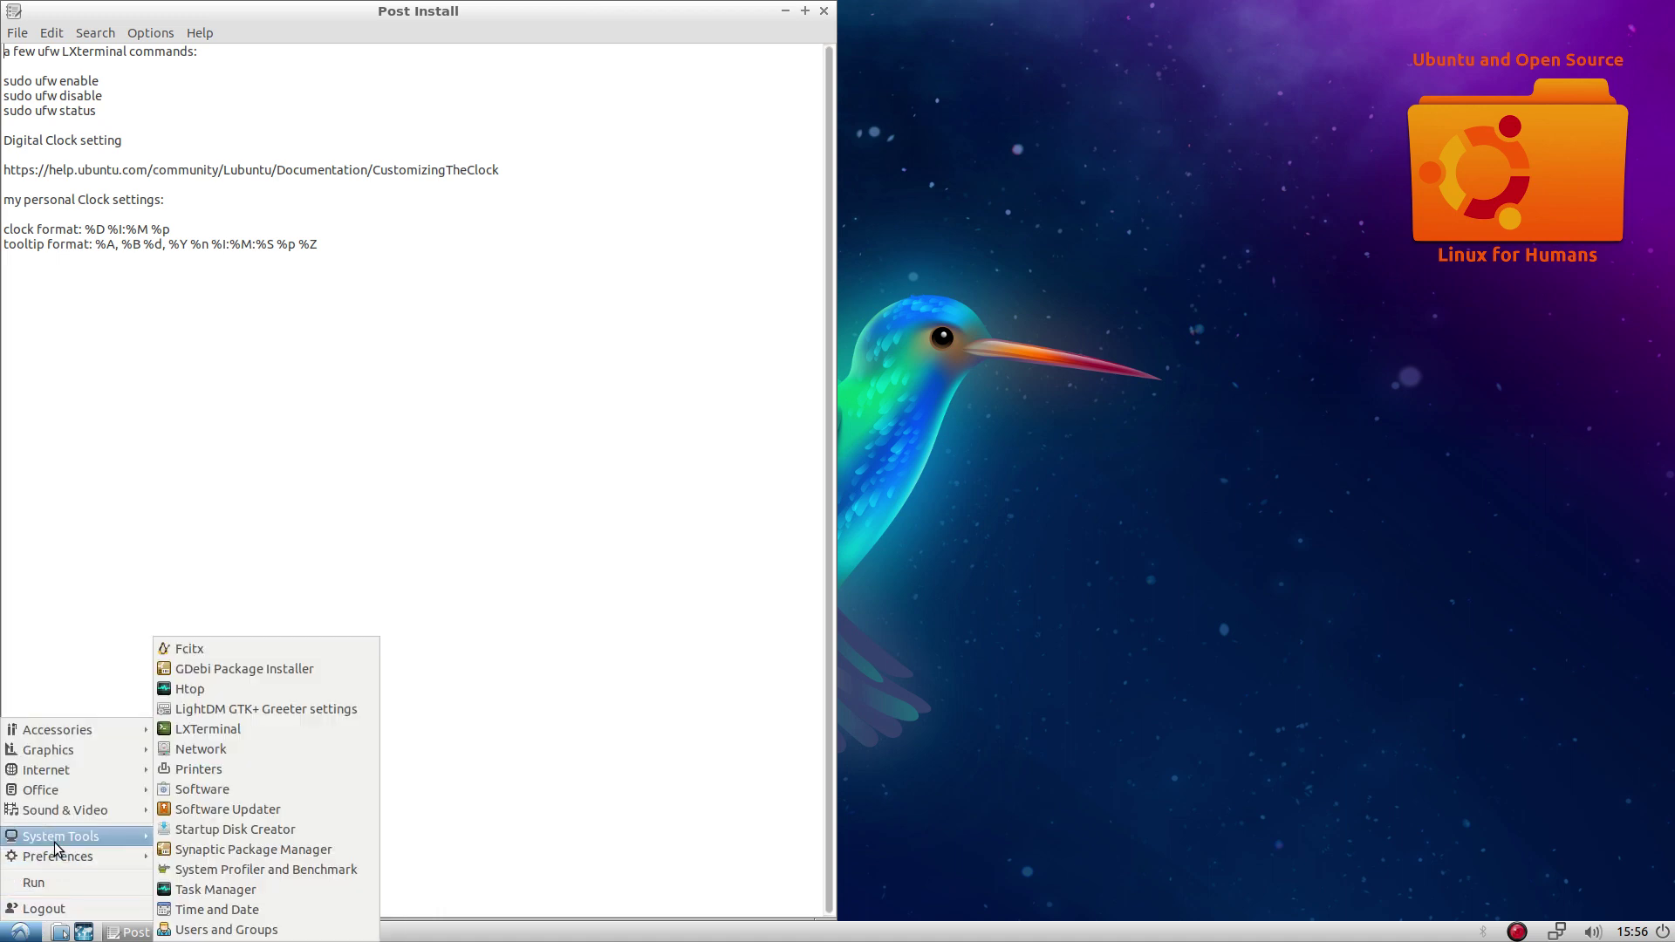
{"action": "left_click", "coordinate": [234, 728]}
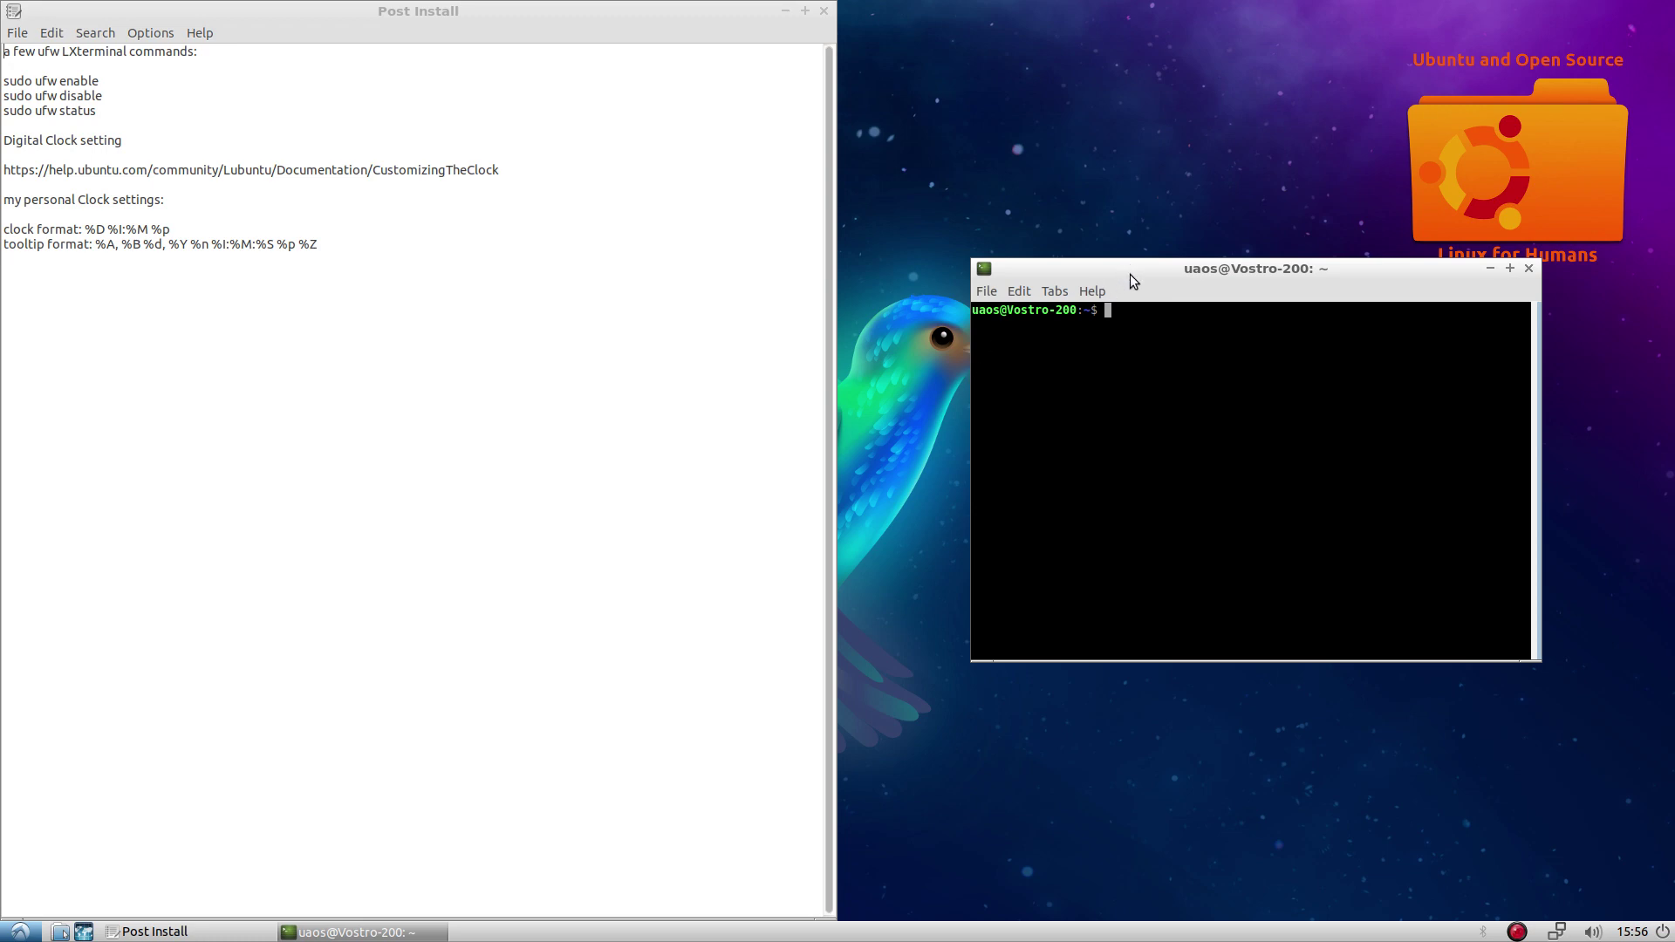
- Shift the terminal left and widen it, closing the accidentally opened home folder window
{"action": "left_click_drag", "start_coordinate": [1129, 274], "coordinate": [1016, 278]}
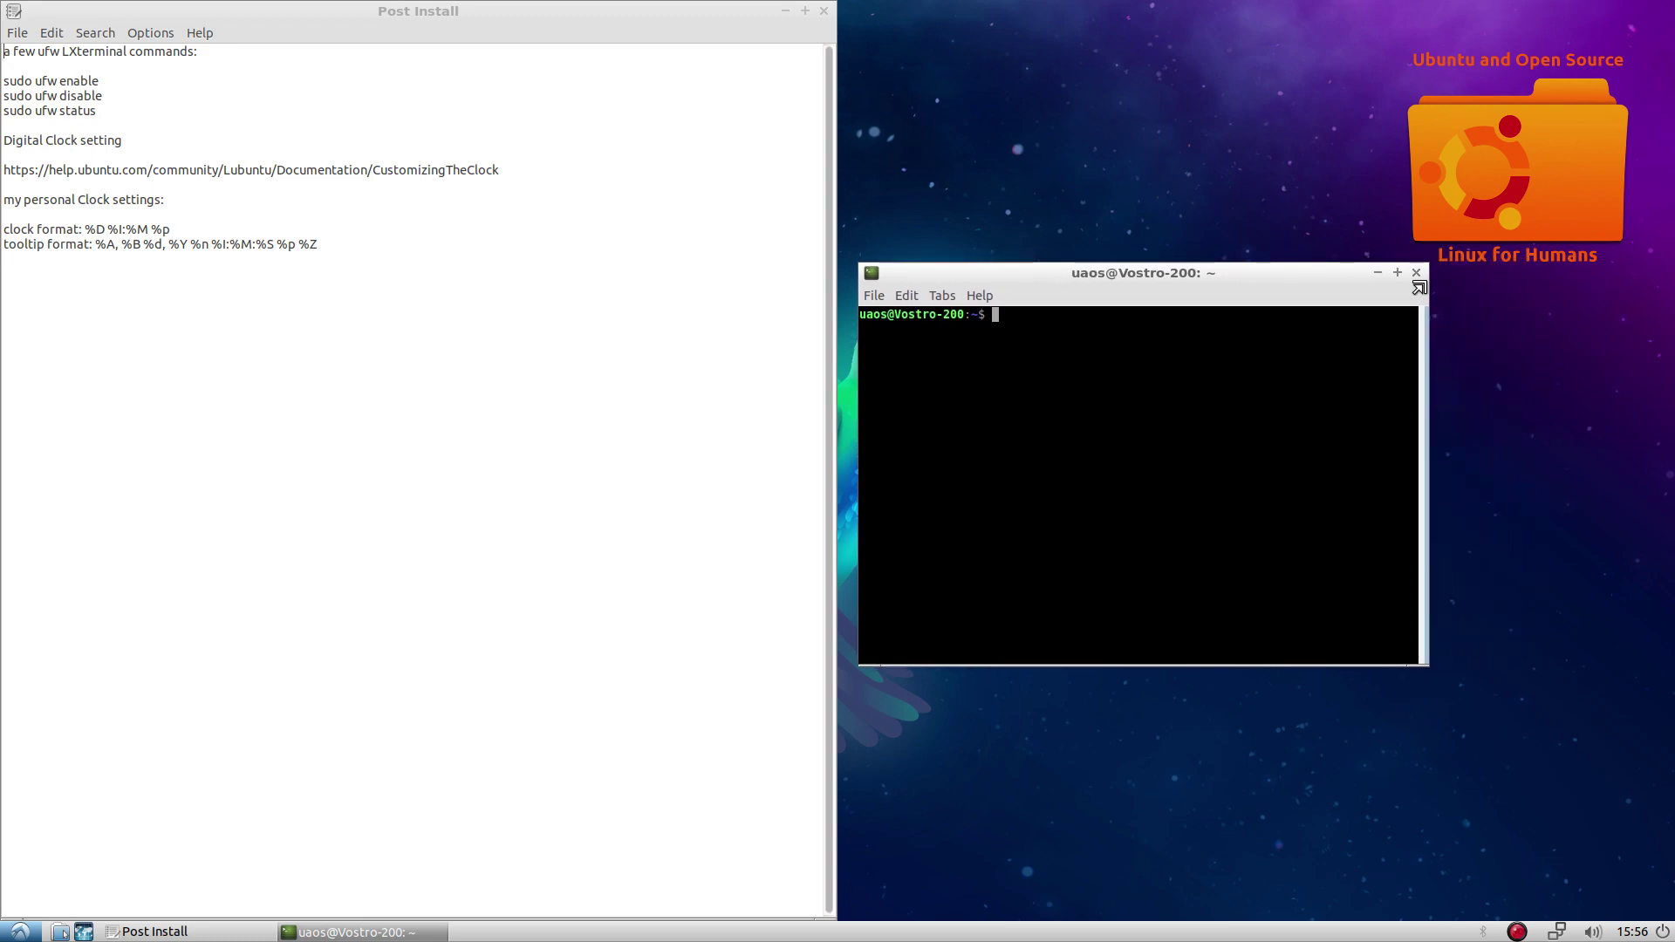
{"action": "left_click_drag", "start_coordinate": [1424, 283], "coordinate": [1550, 276]}
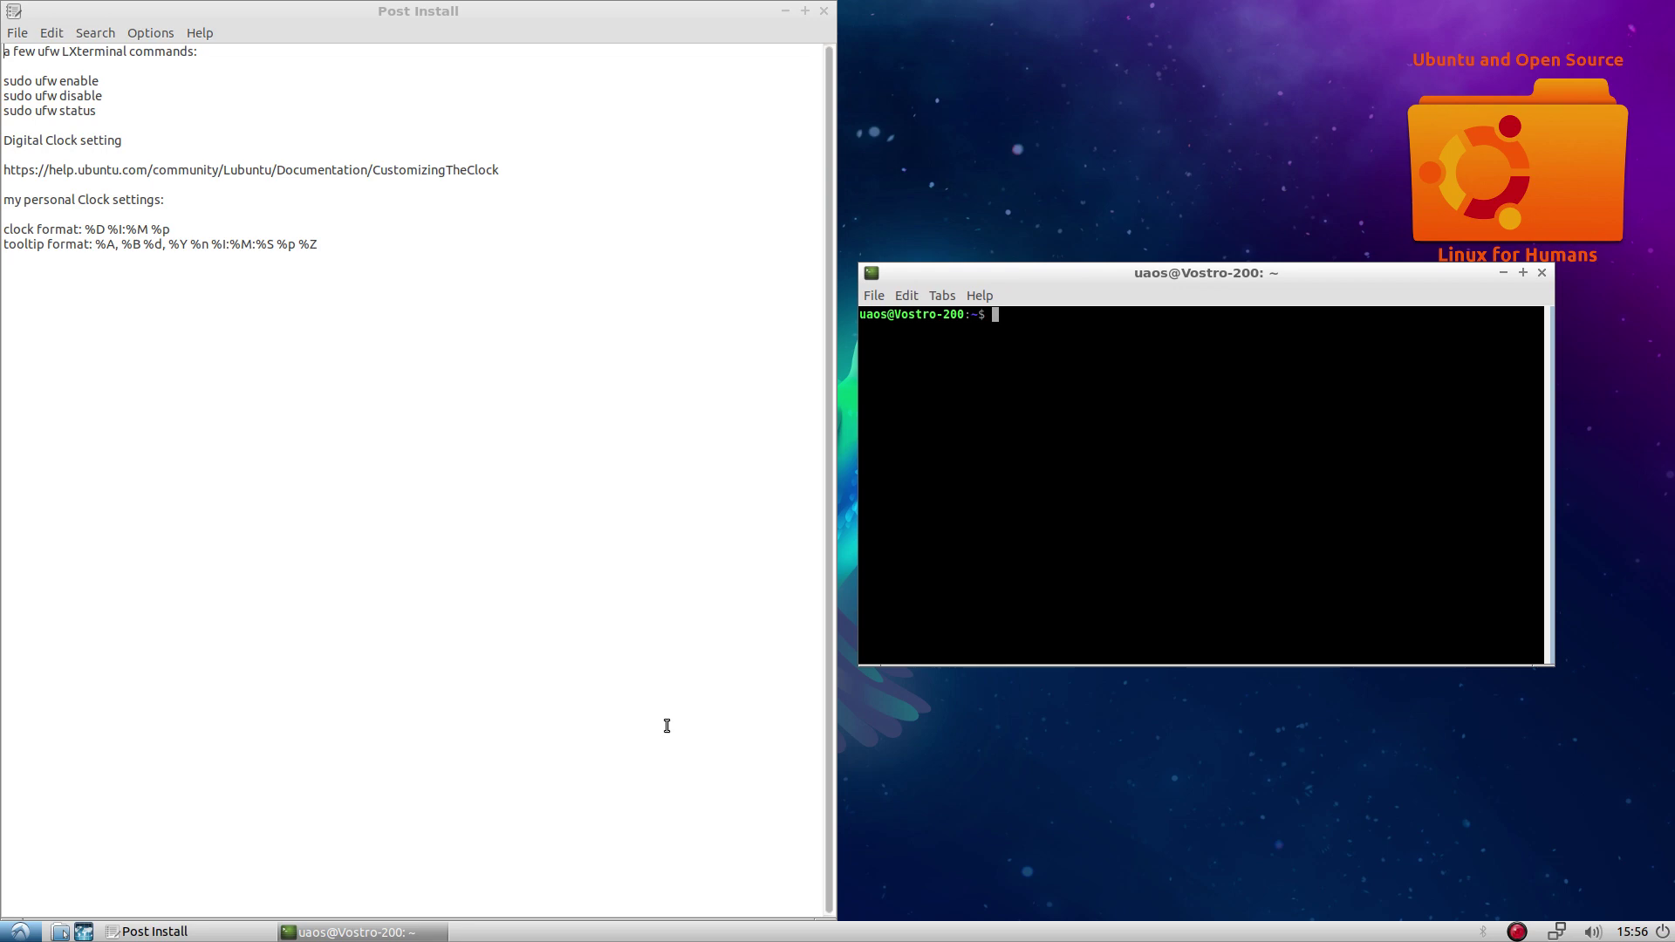
{"action": "left_click", "coordinate": [59, 932]}
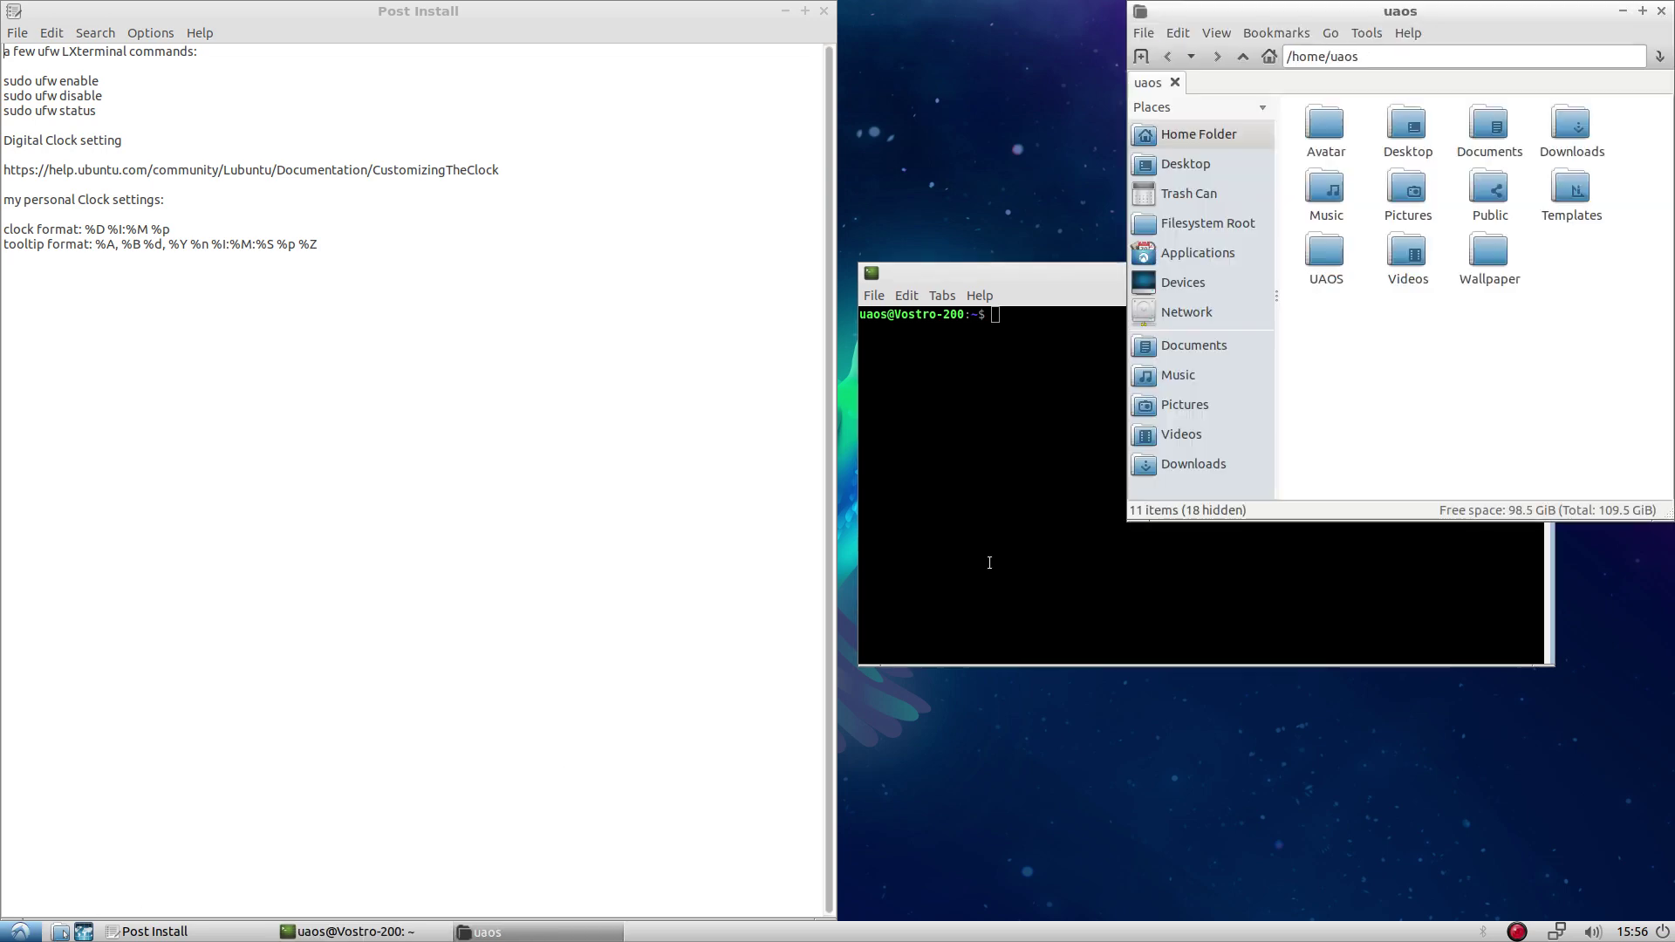
{"action": "left_click_drag", "start_coordinate": [1661, 509], "coordinate": [1622, 432]}
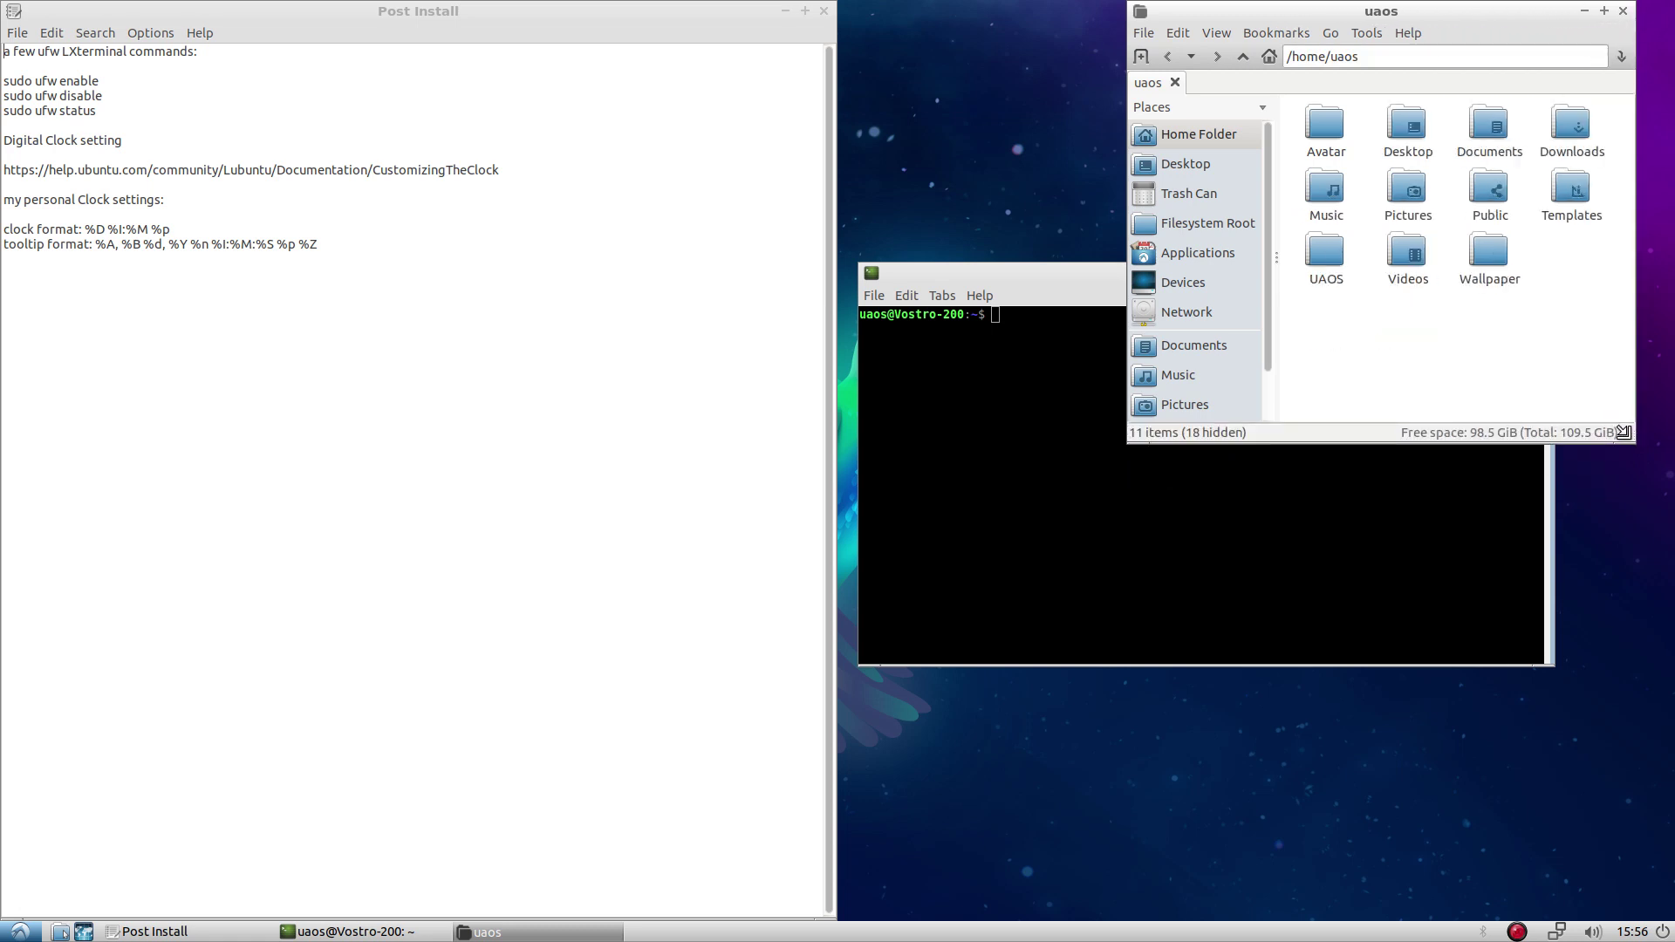
{"action": "left_click", "coordinate": [1622, 12]}
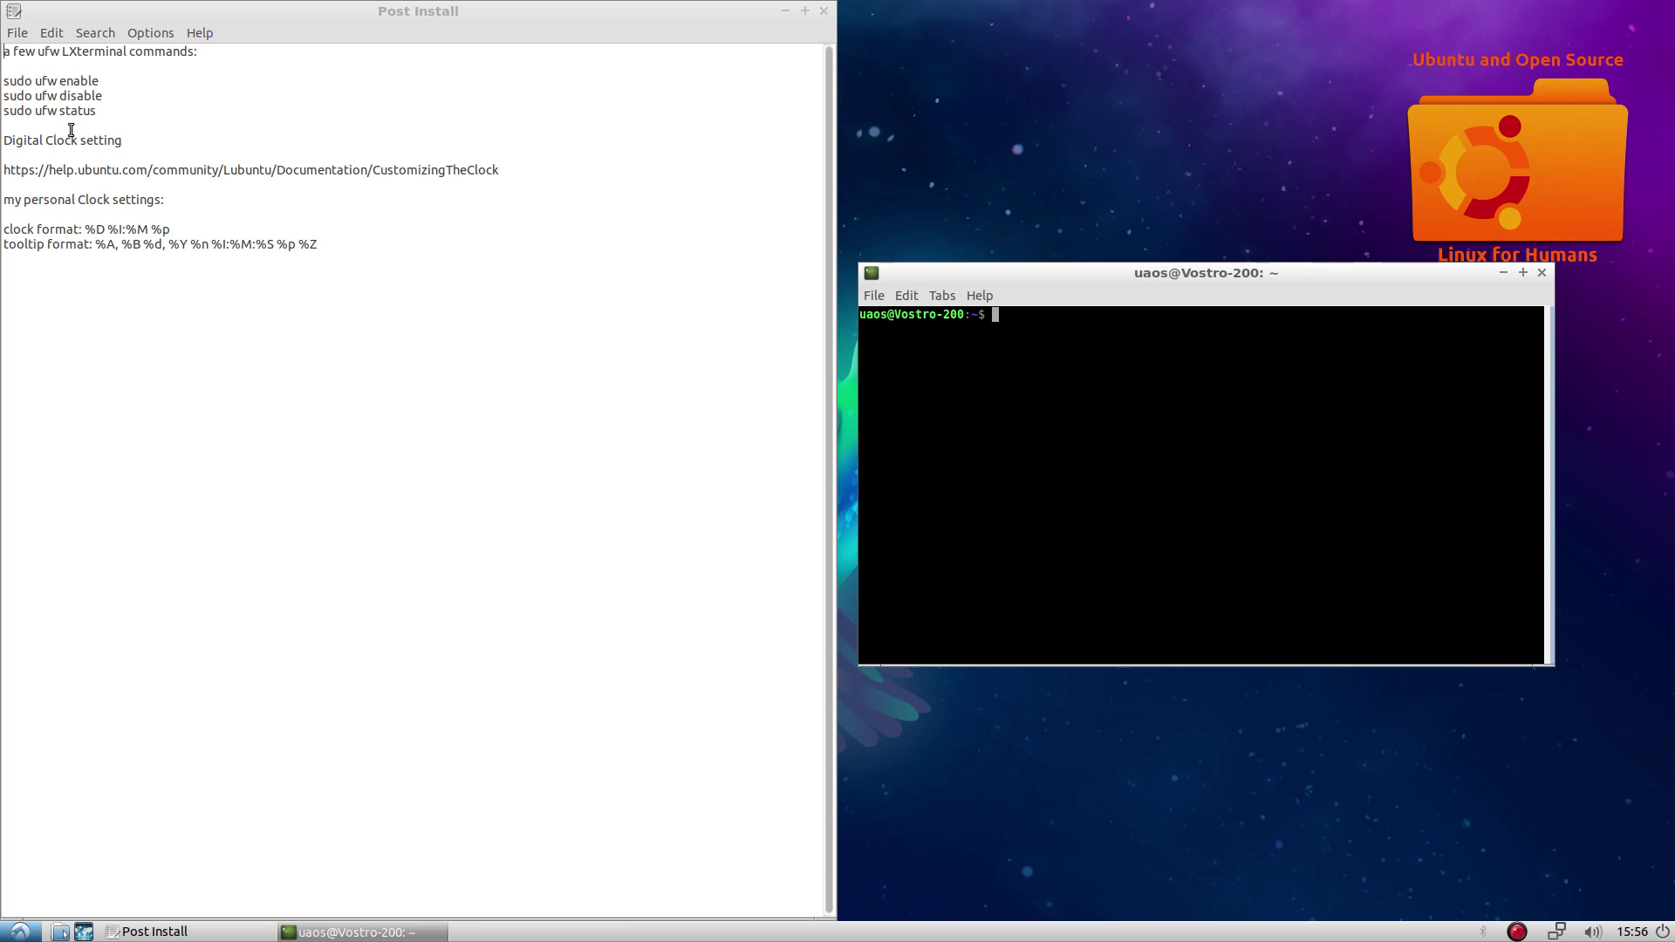
- Copy the 'sudo ufw status' line from the notes and paste it at the terminal prompt
{"action": "left_click_drag", "start_coordinate": [98, 112], "coordinate": [7, 116]}
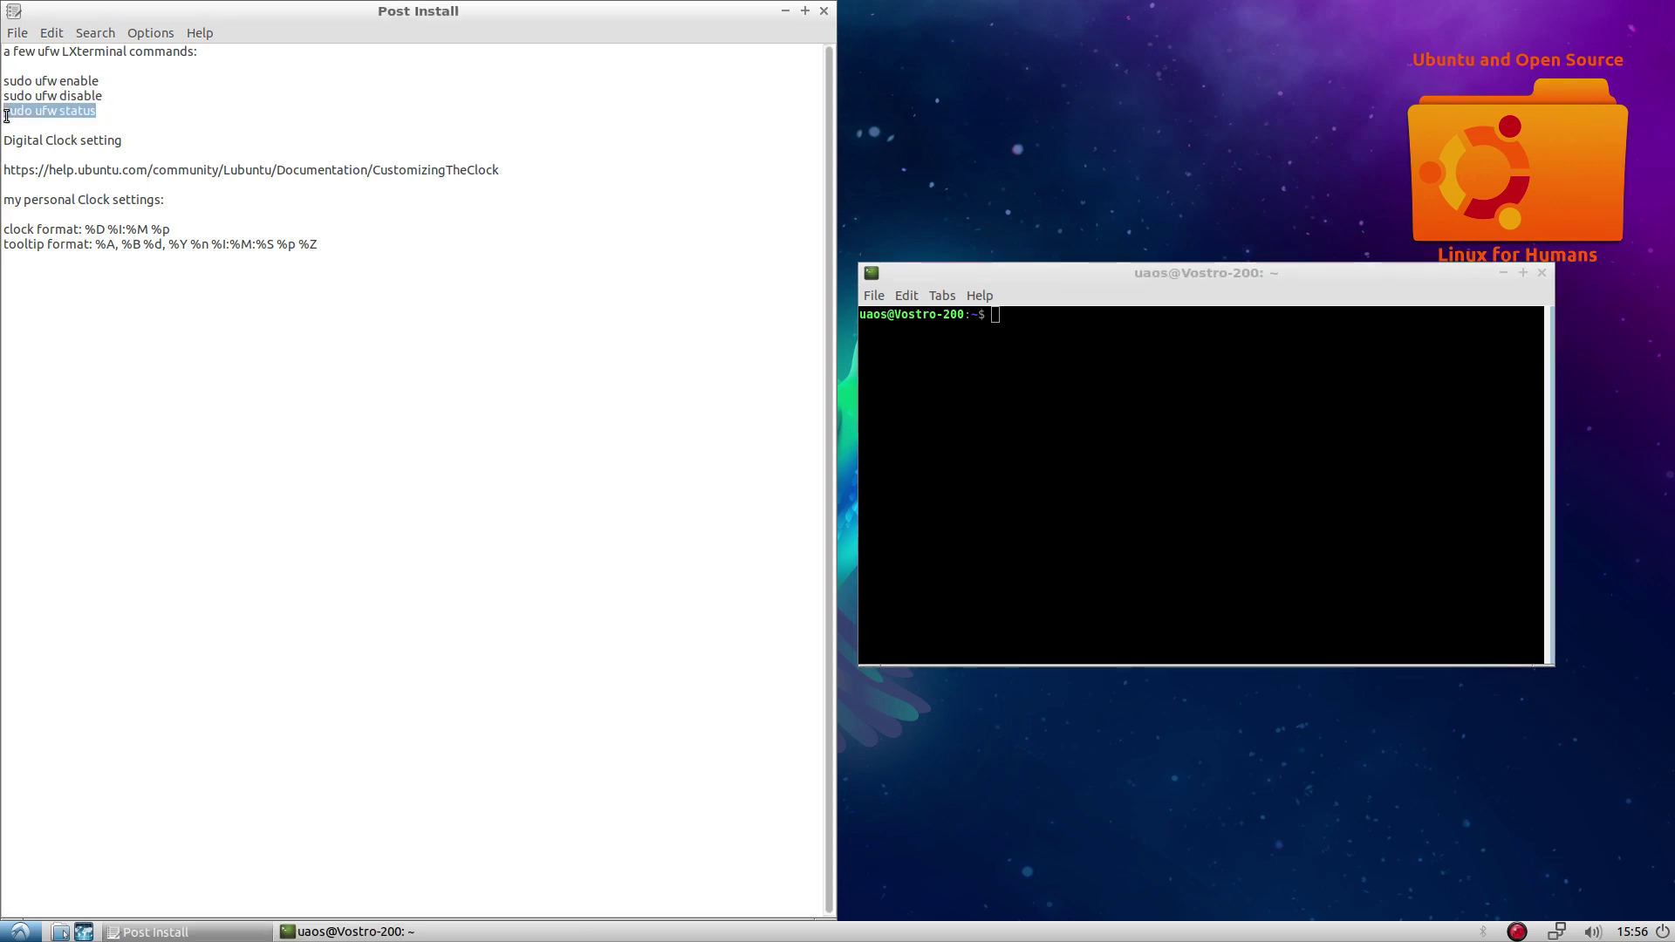
{"action": "right_click", "coordinate": [21, 115]}
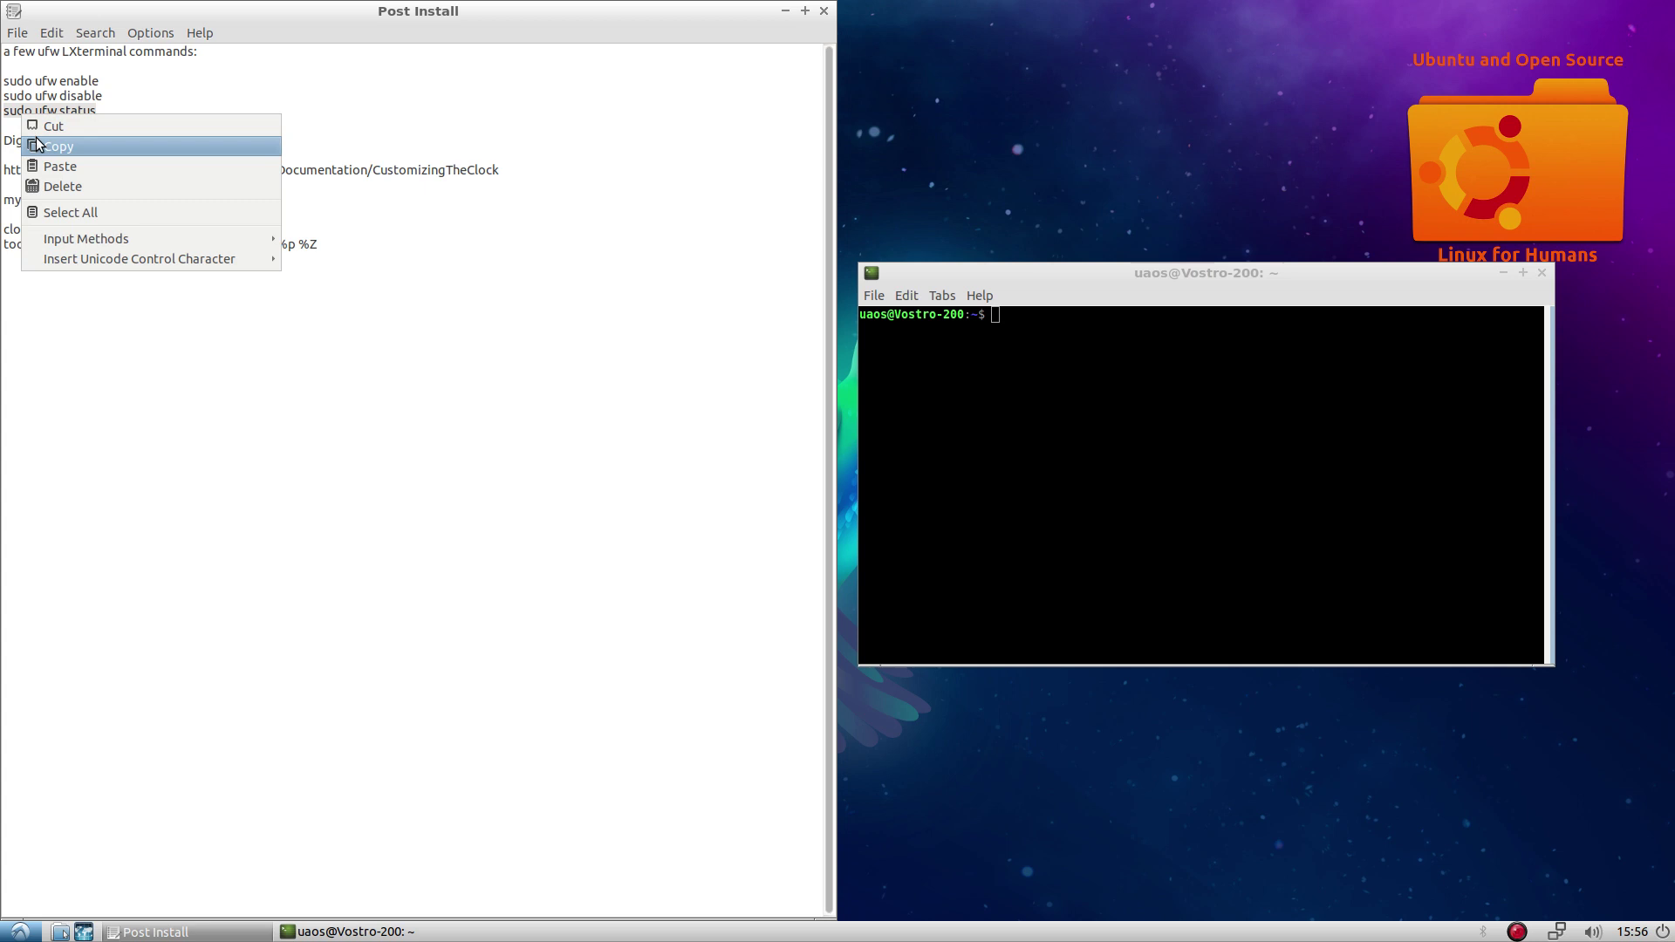
{"action": "left_click", "coordinate": [36, 143]}
{"action": "right_click", "coordinate": [1017, 343]}
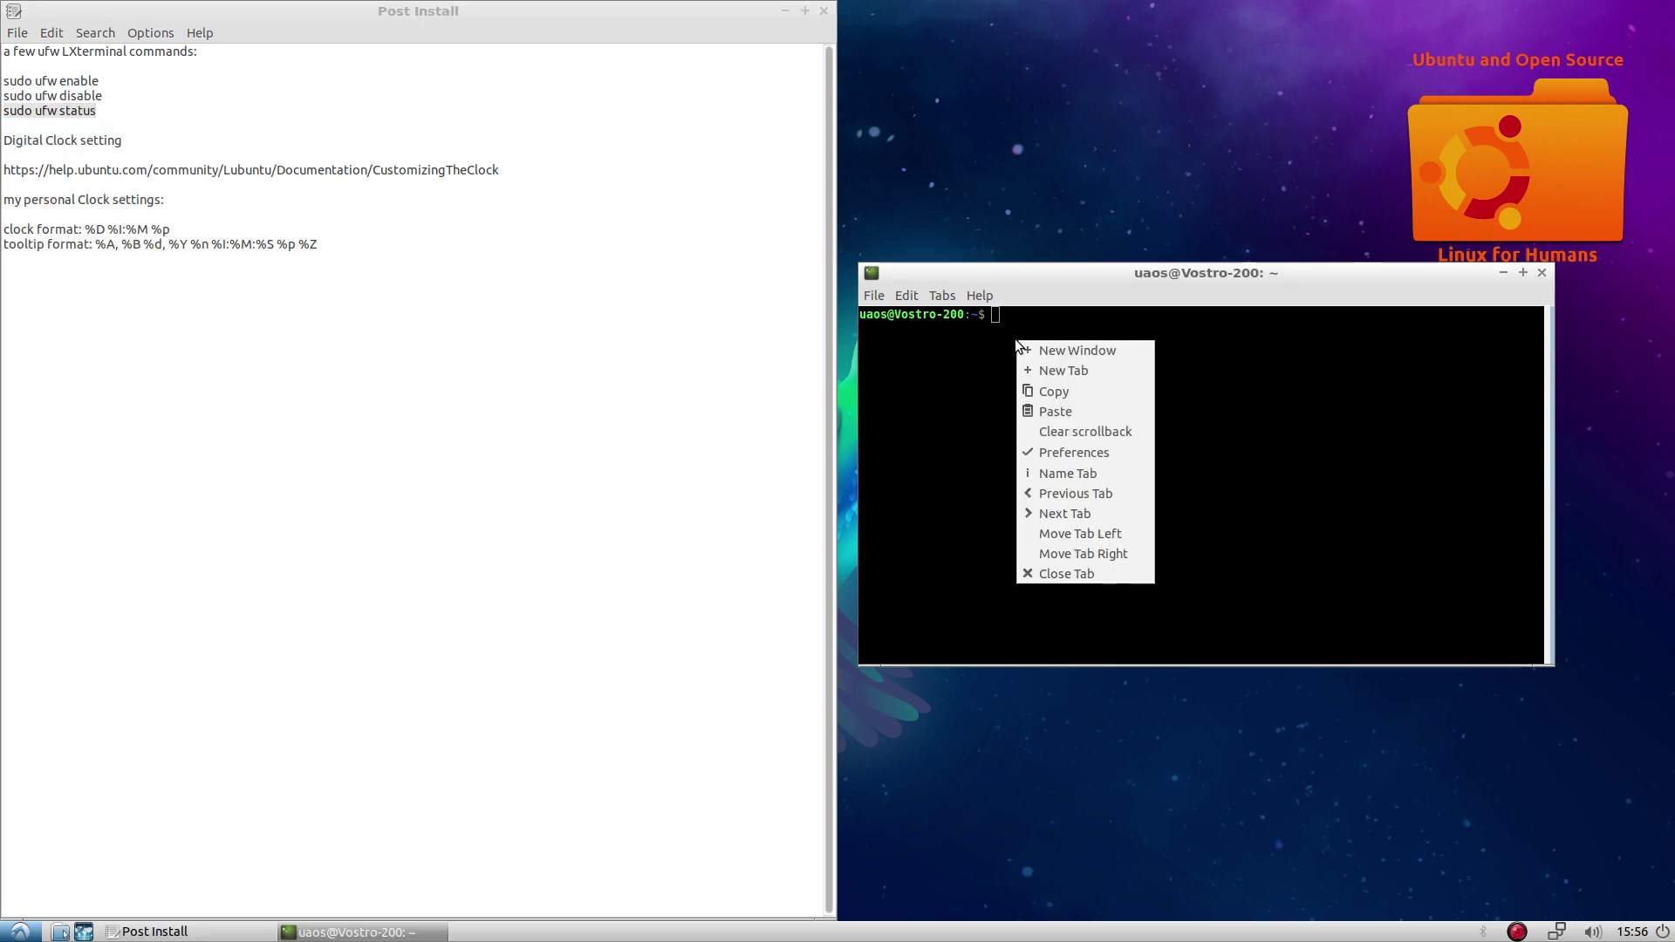
{"action": "left_click", "coordinate": [1066, 411]}
- Run it with the password (firewall inactive), then run 'sudo apt-get install gufw'
{"action": "key", "text": "Return"}
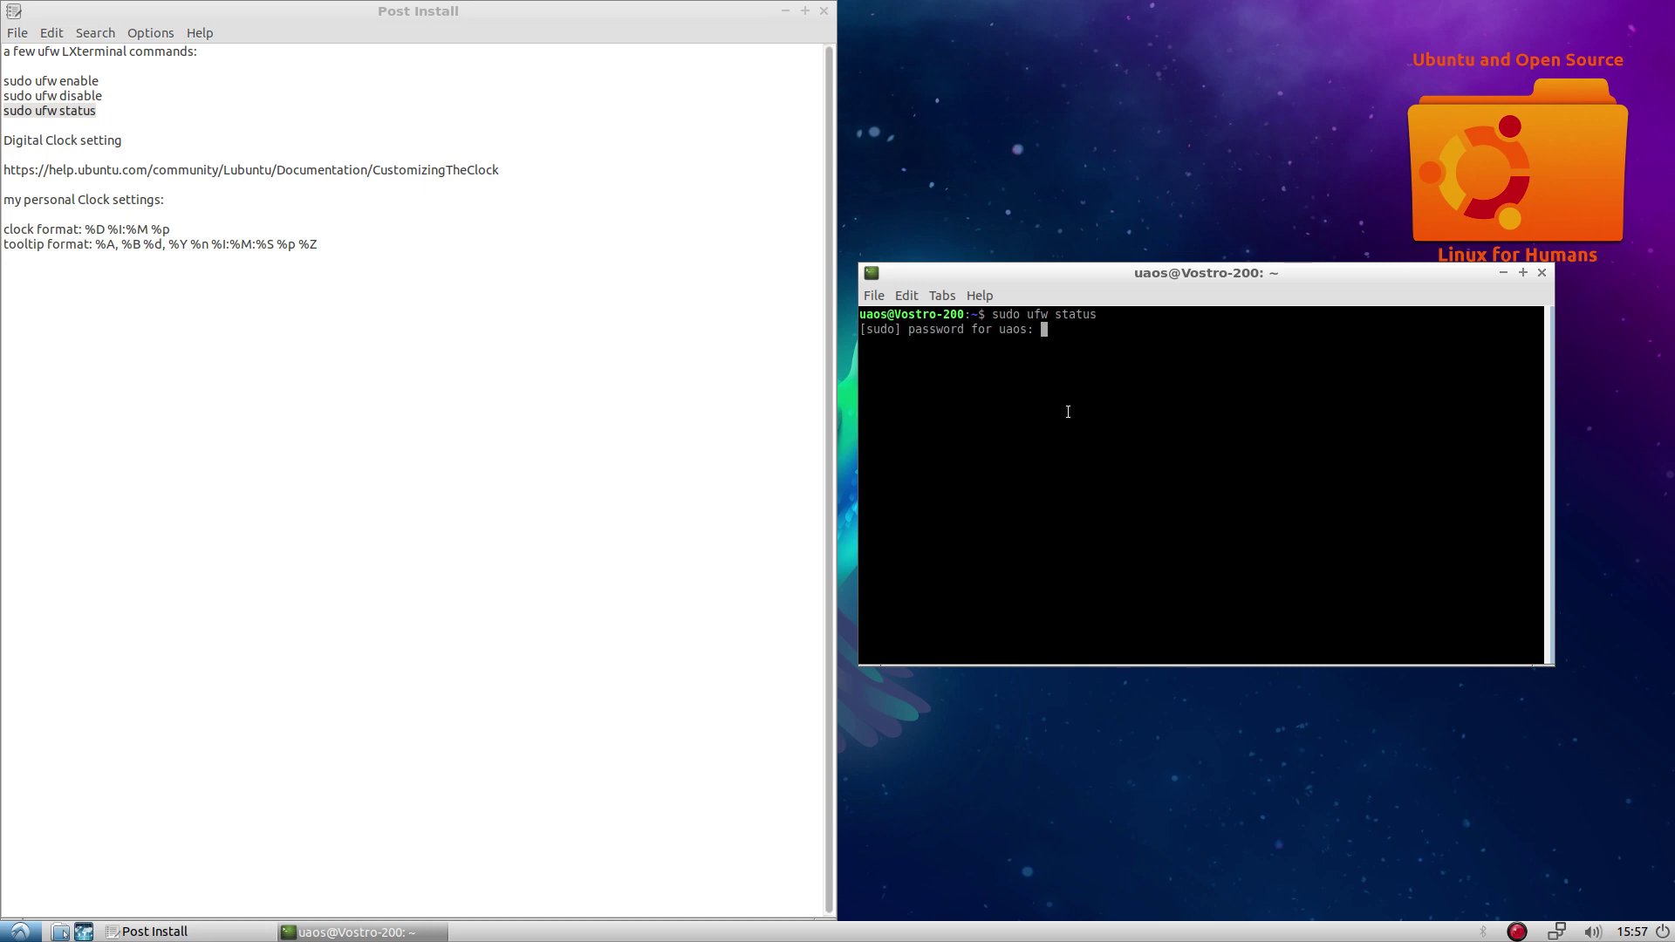
{"action": "key", "text": "Return"}
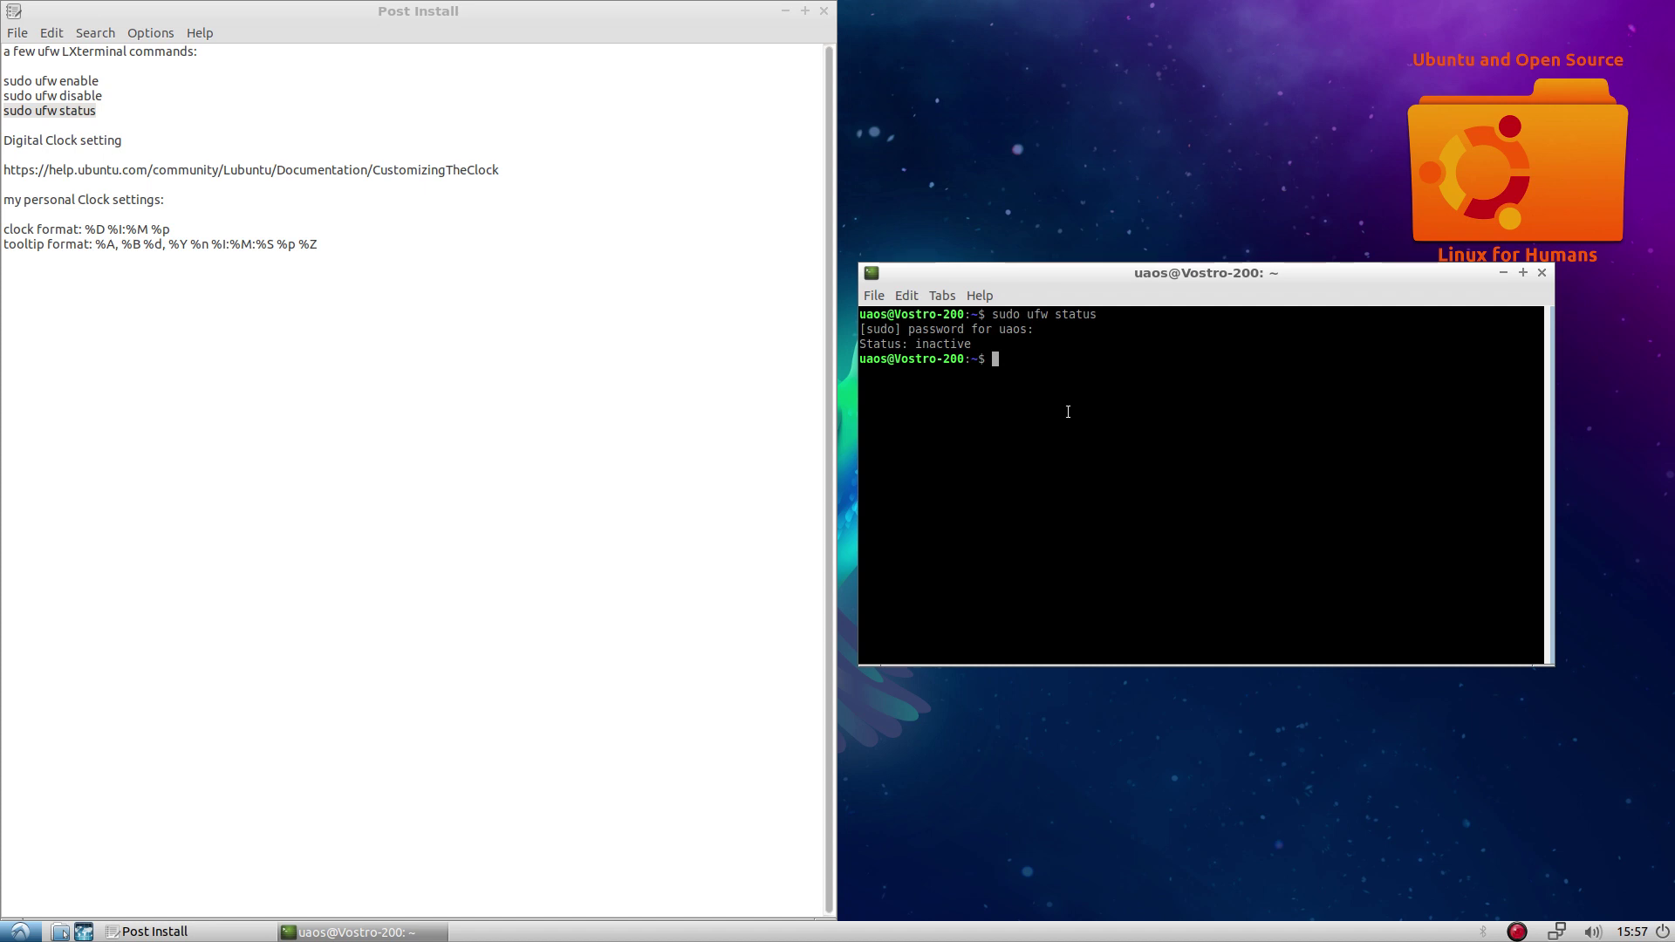
{"action": "type", "text": "sudo apt-get install gufw"}
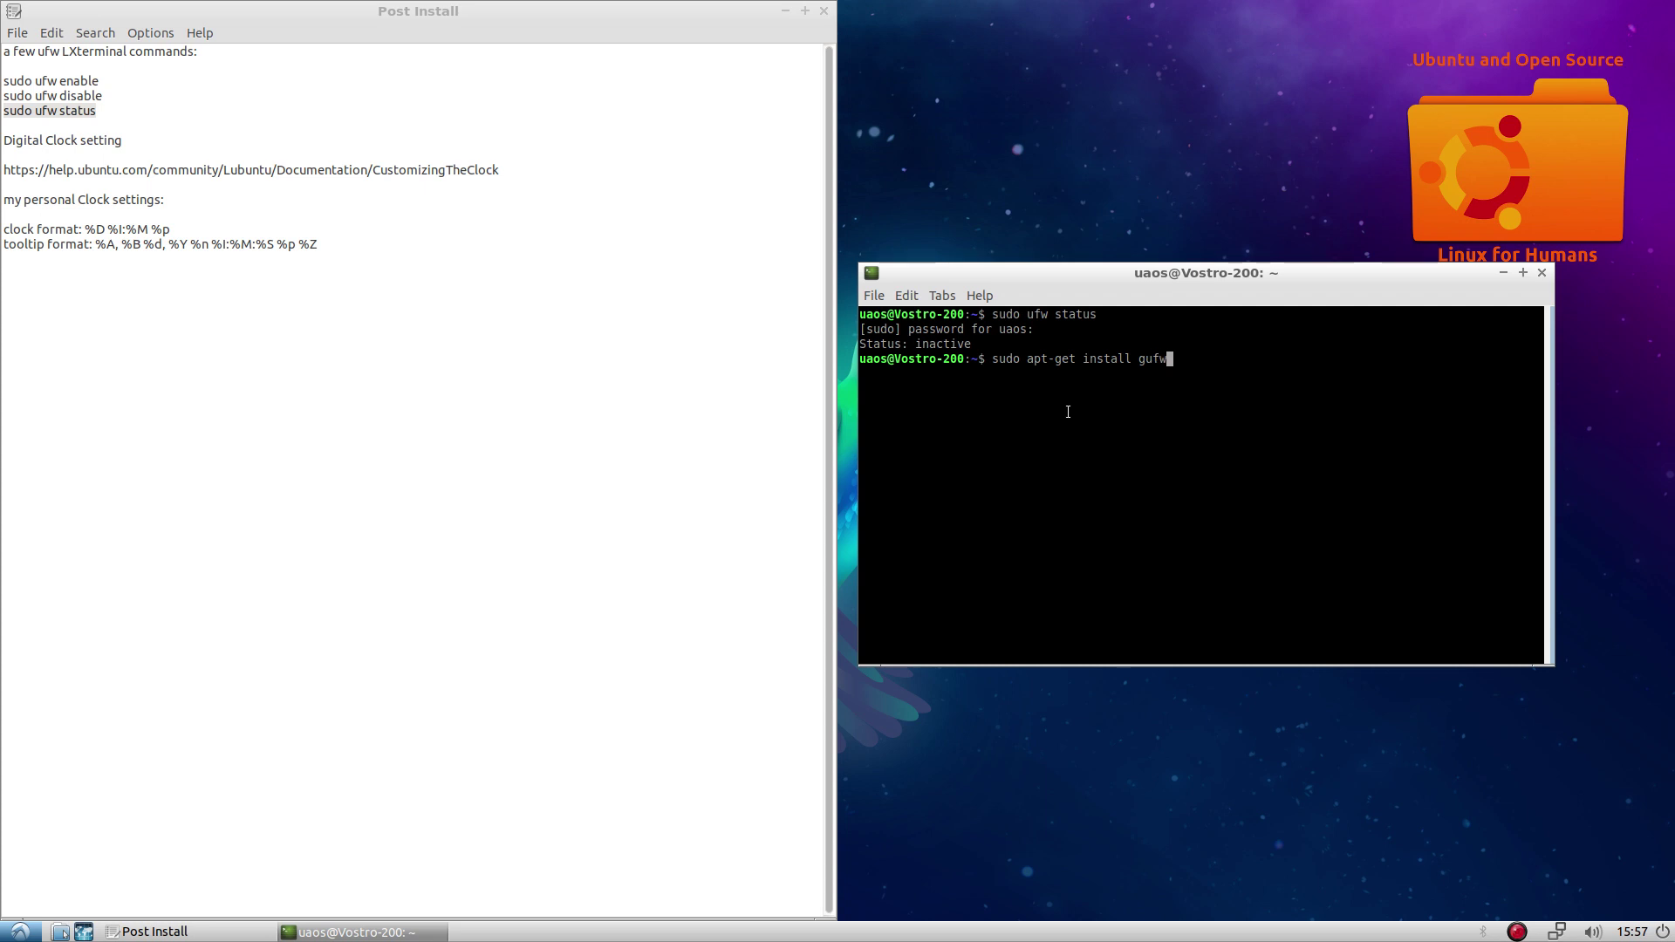
{"action": "key", "text": "Return"}
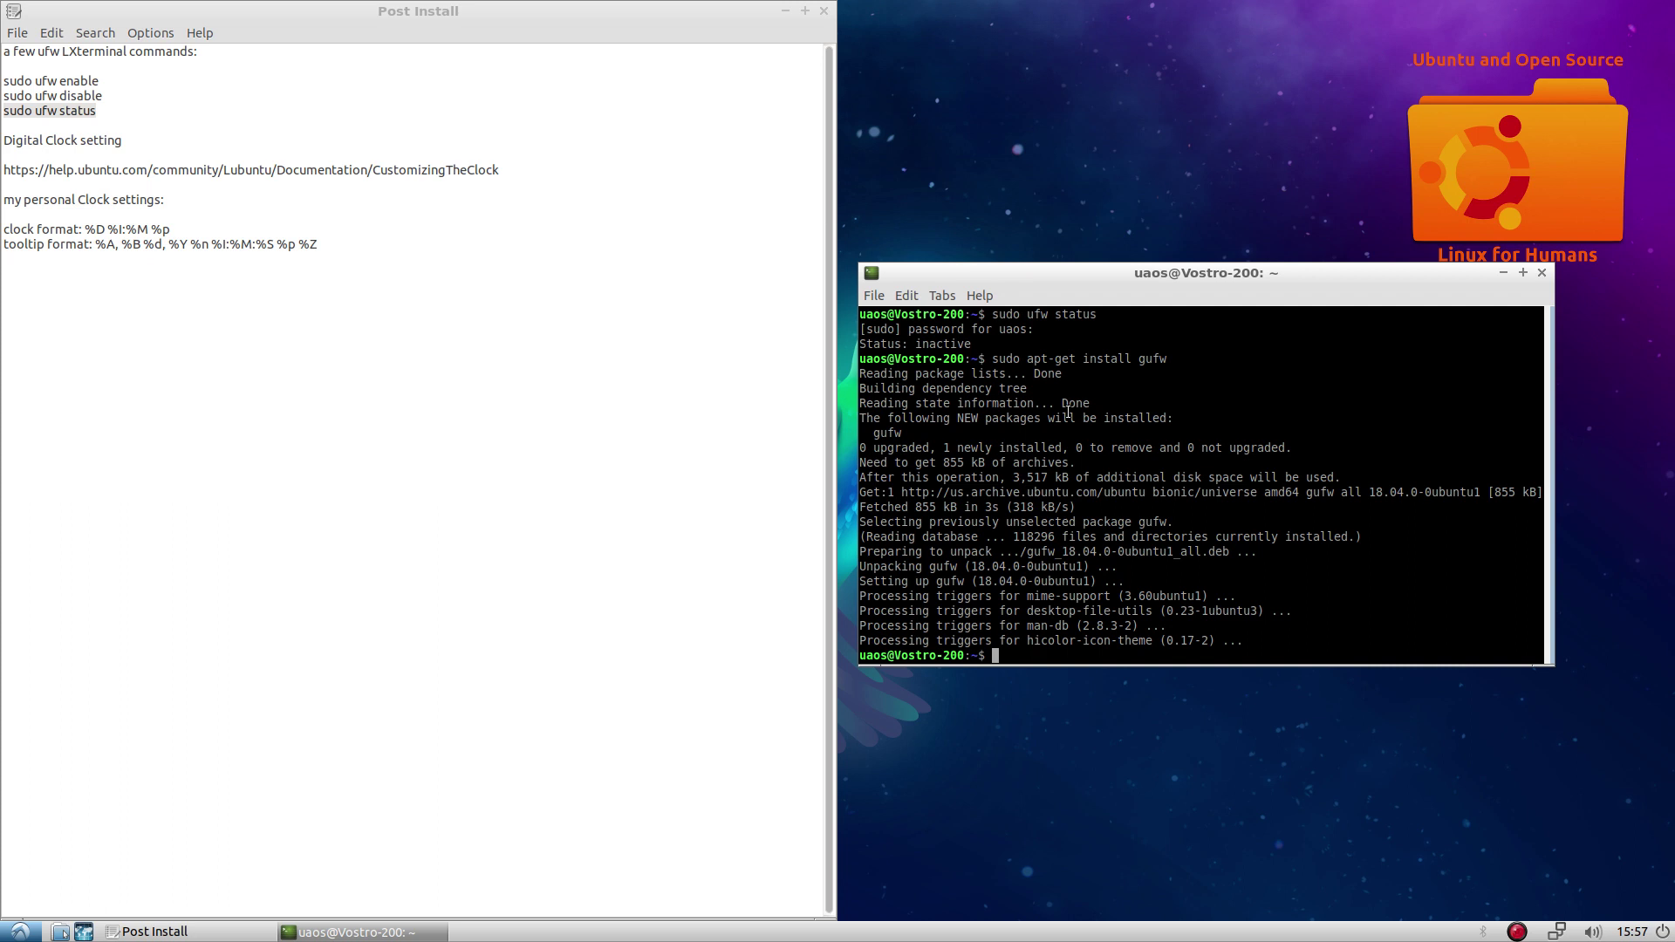
- Launch gufw with the account password and switch the firewall on under the Home profile
{"action": "type", "text": "gufw"}
{"action": "key", "text": "Return"}
{"action": "type", "text": "*"}
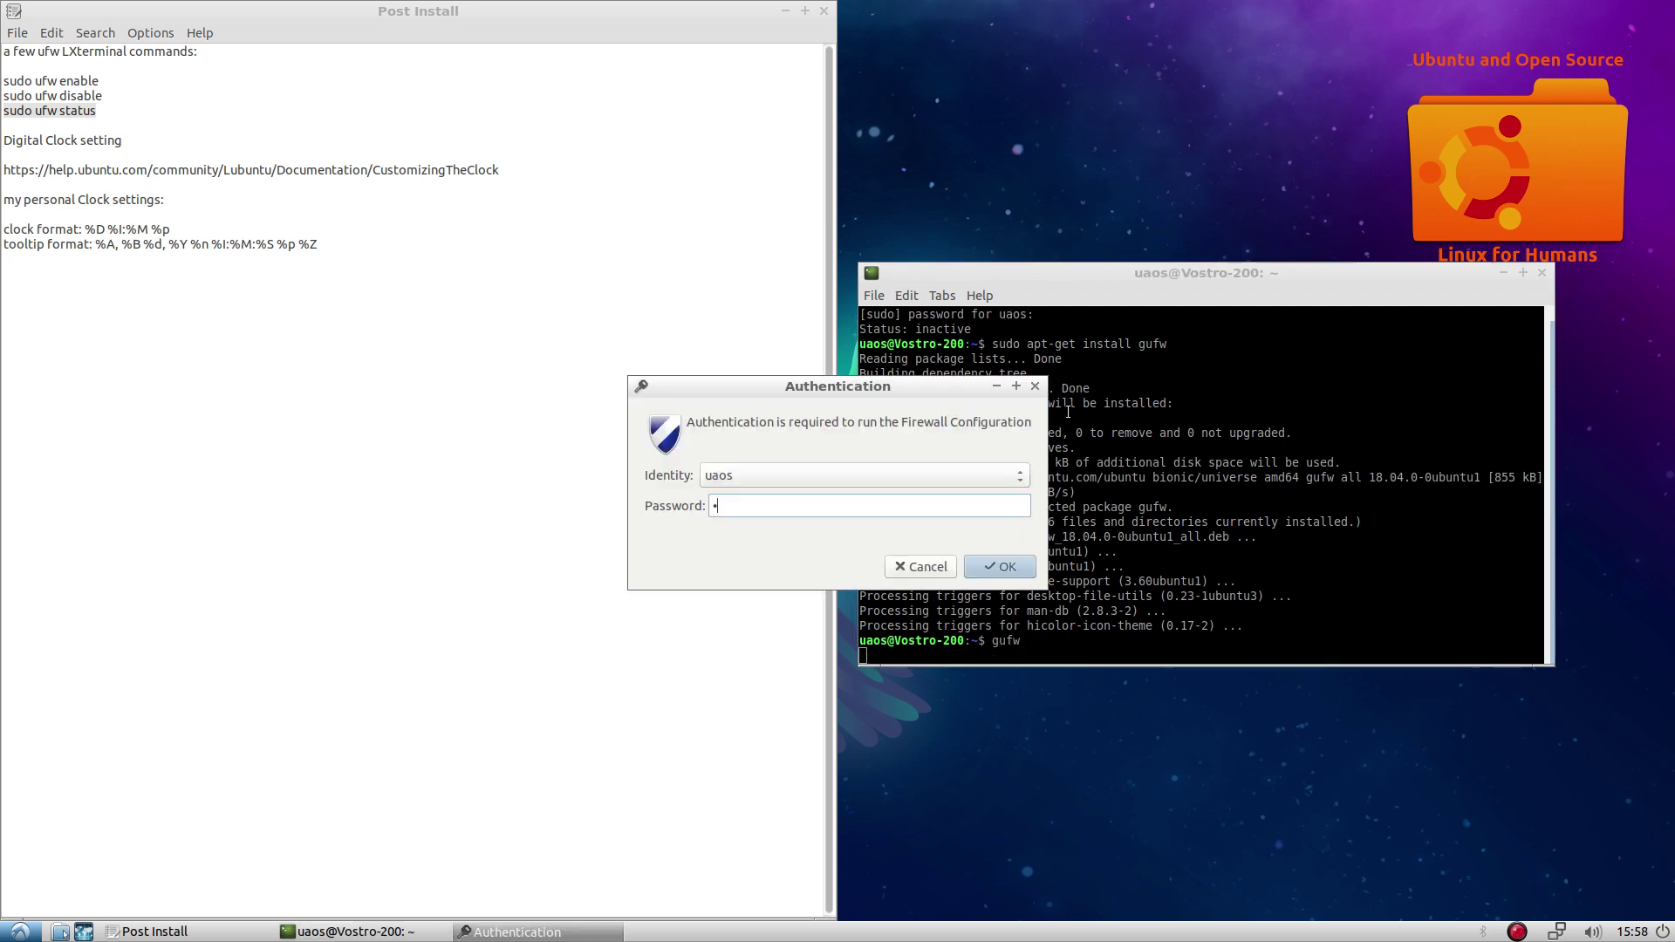
{"action": "type", "text": "********"}
{"action": "key", "text": "Return"}
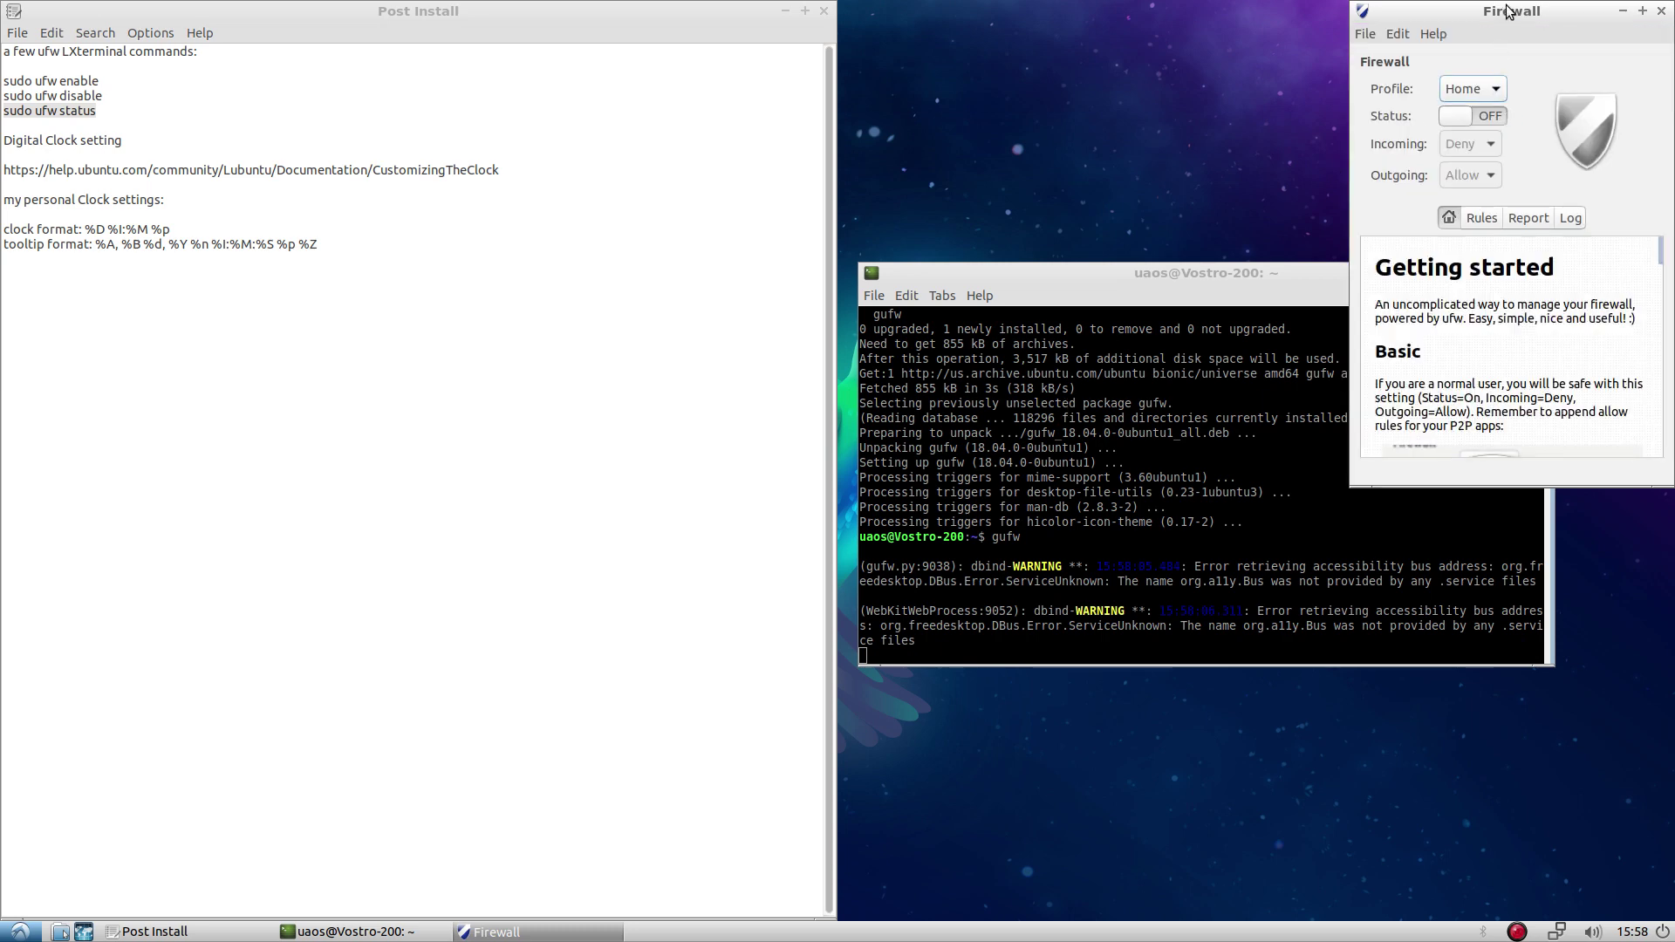
{"action": "left_click_drag", "start_coordinate": [1510, 12], "coordinate": [1428, 43]}
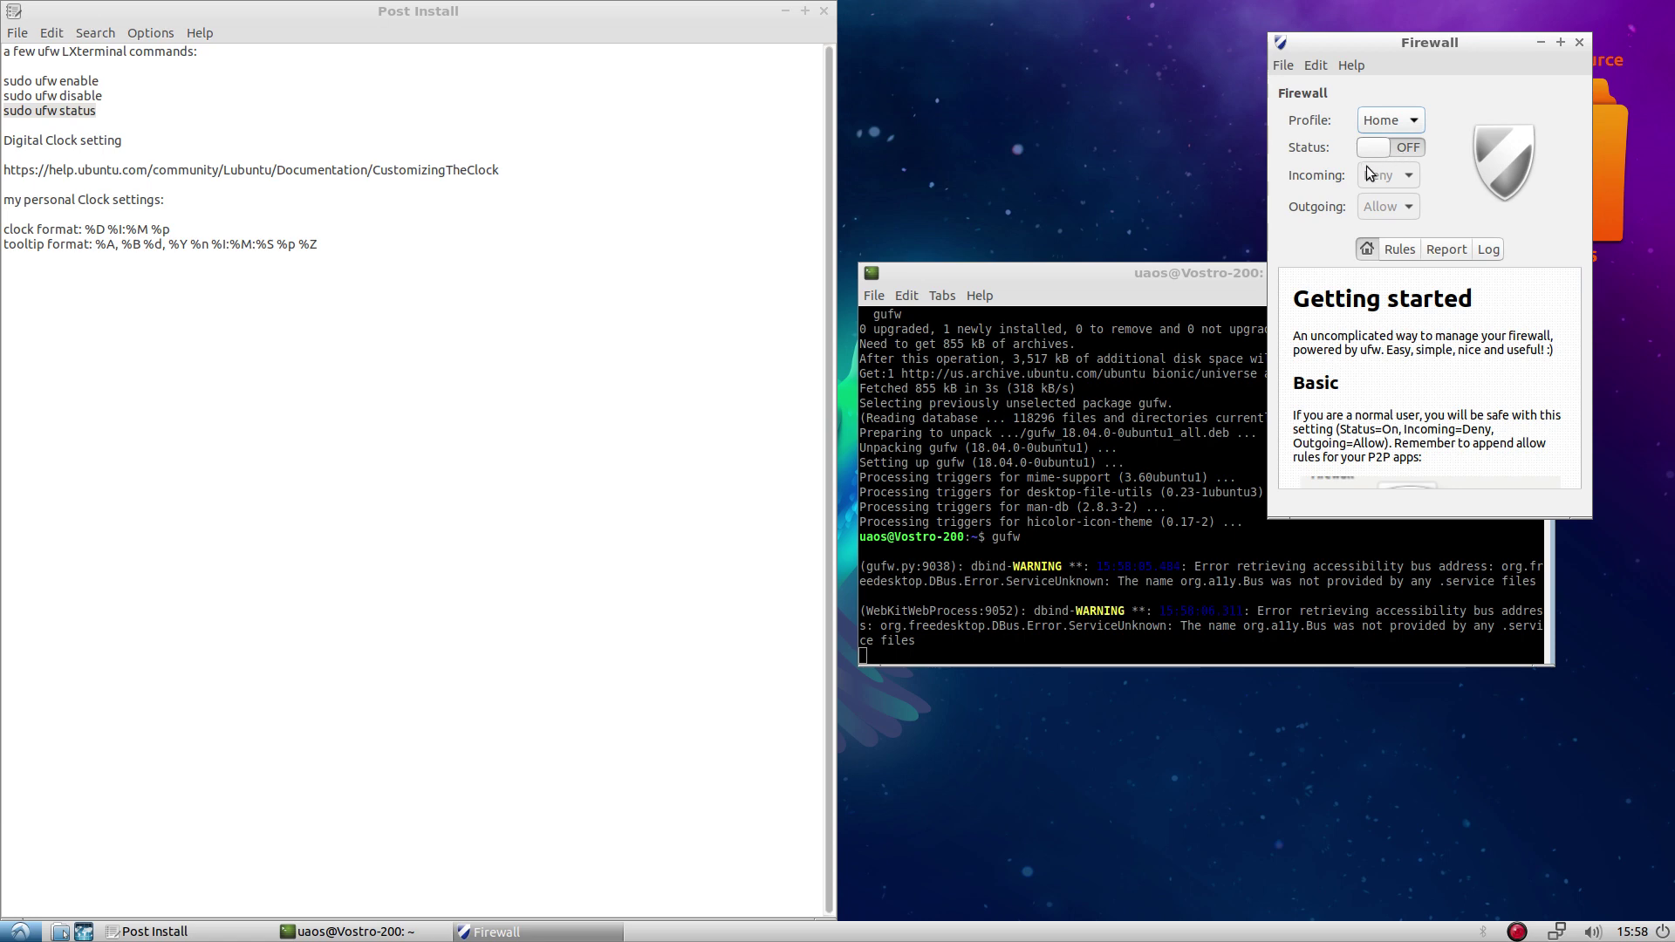
{"action": "left_click", "coordinate": [1410, 154]}
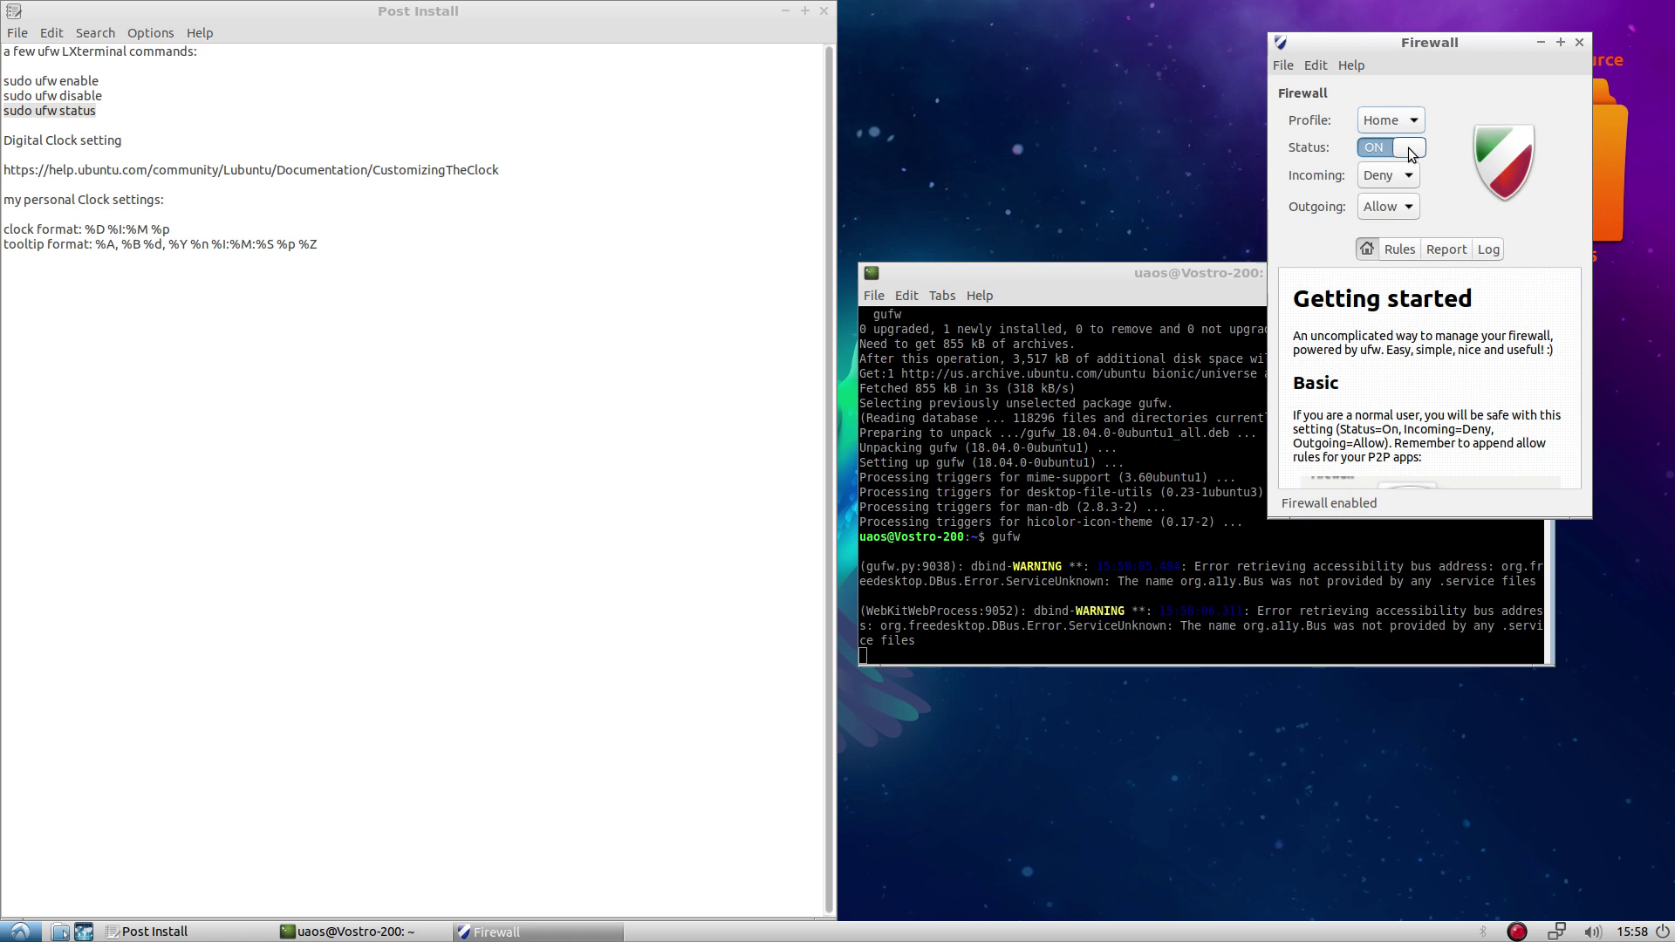
- Close Gufw, rerun 'sudo ufw status' from history to see Status: active, and close the terminal
{"action": "left_click", "coordinate": [1580, 43]}
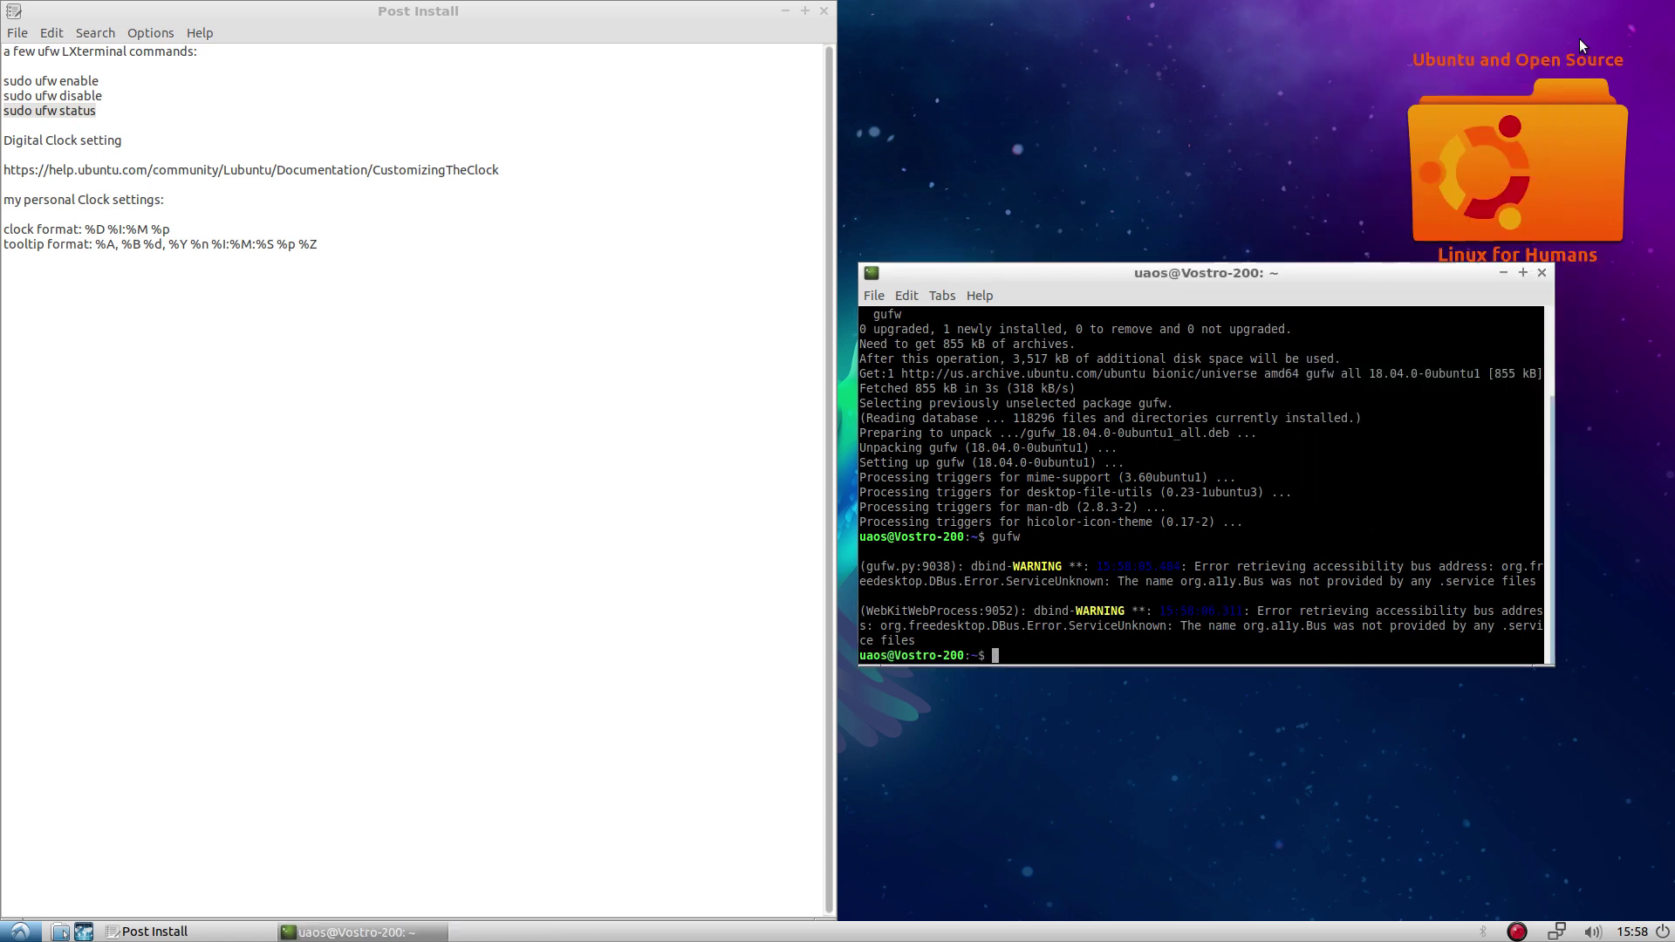
{"action": "key", "text": "Up"}
{"action": "key", "text": "Up"}
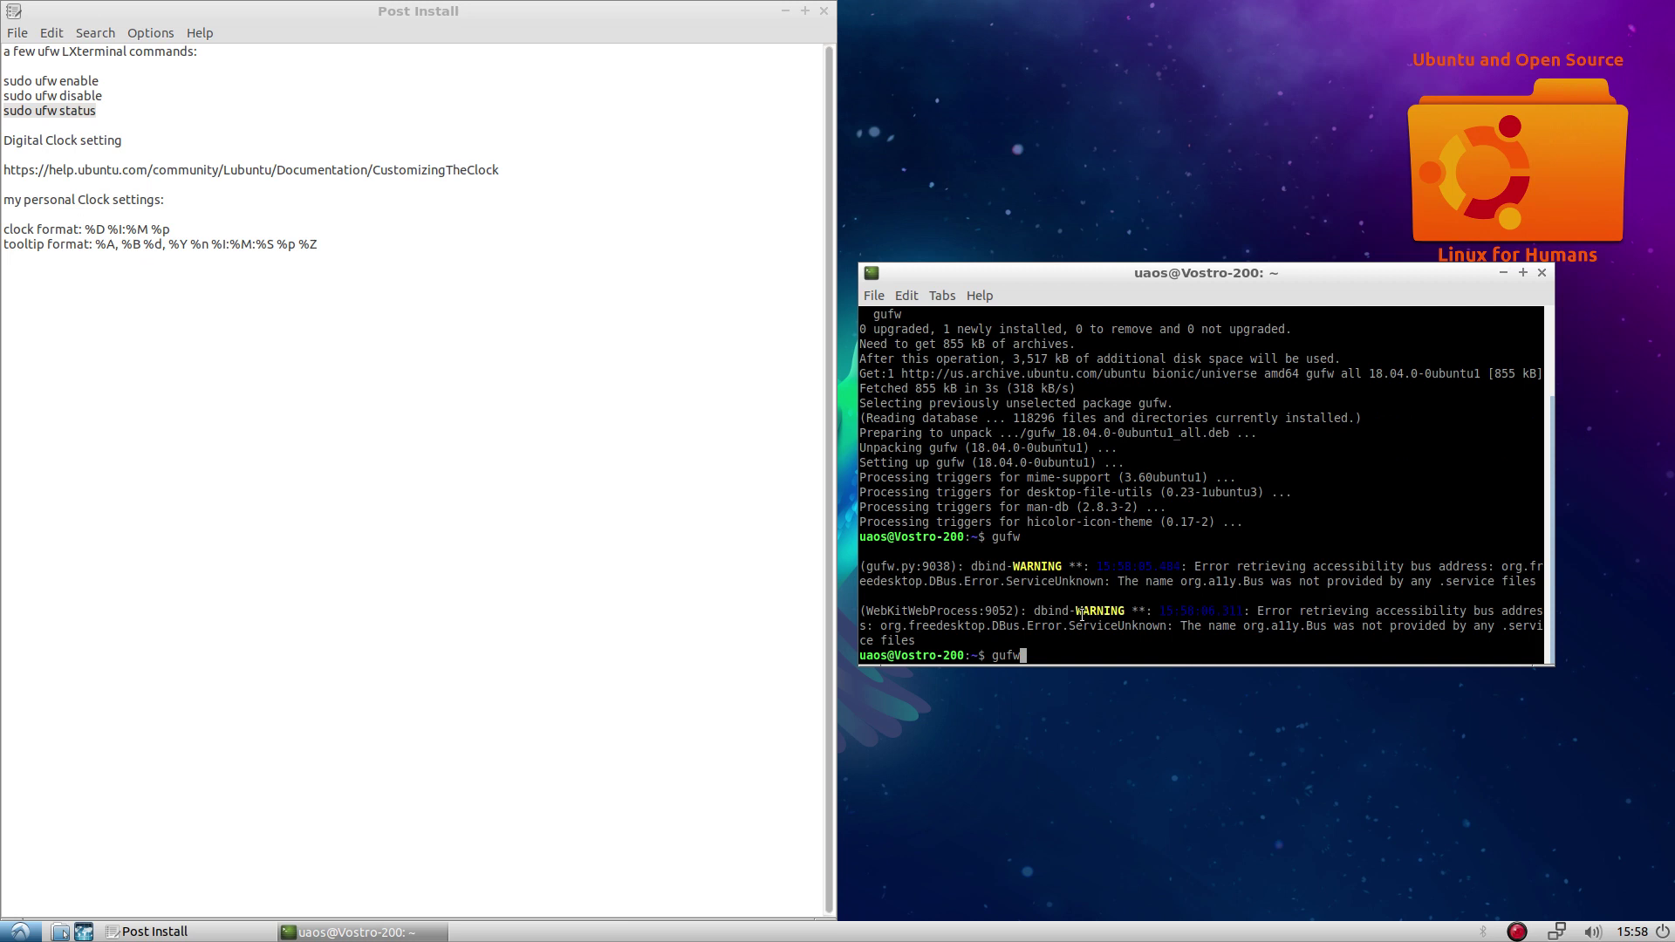
{"action": "key", "text": "Up"}
{"action": "key", "text": "Return"}
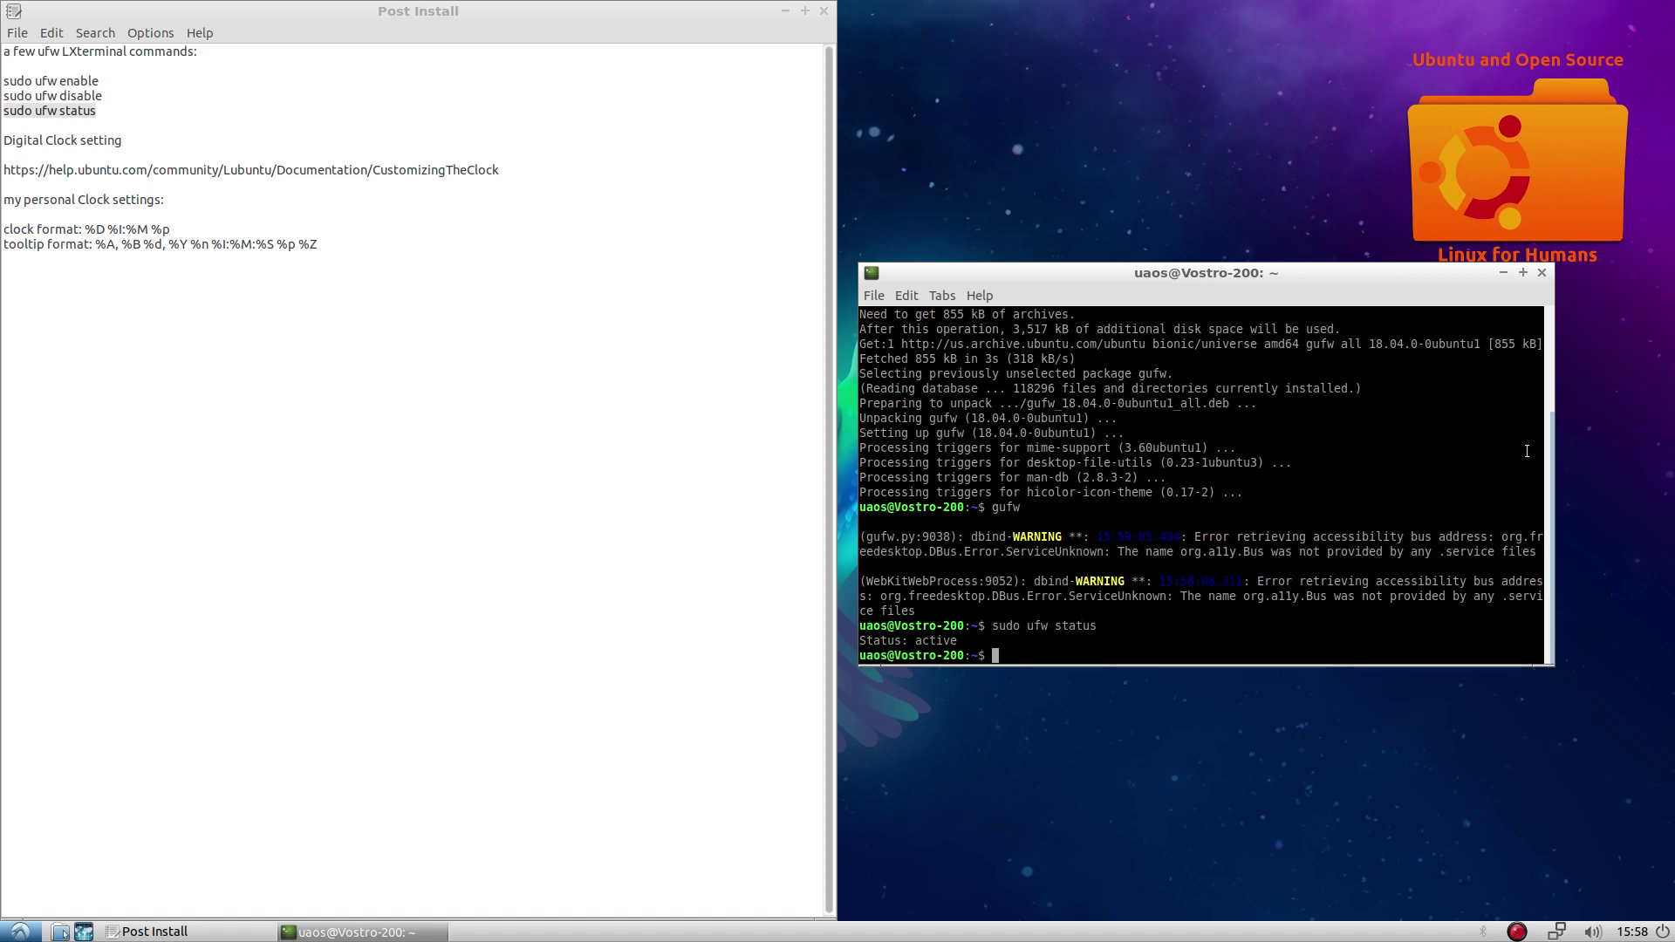
{"action": "left_click", "coordinate": [1541, 273]}
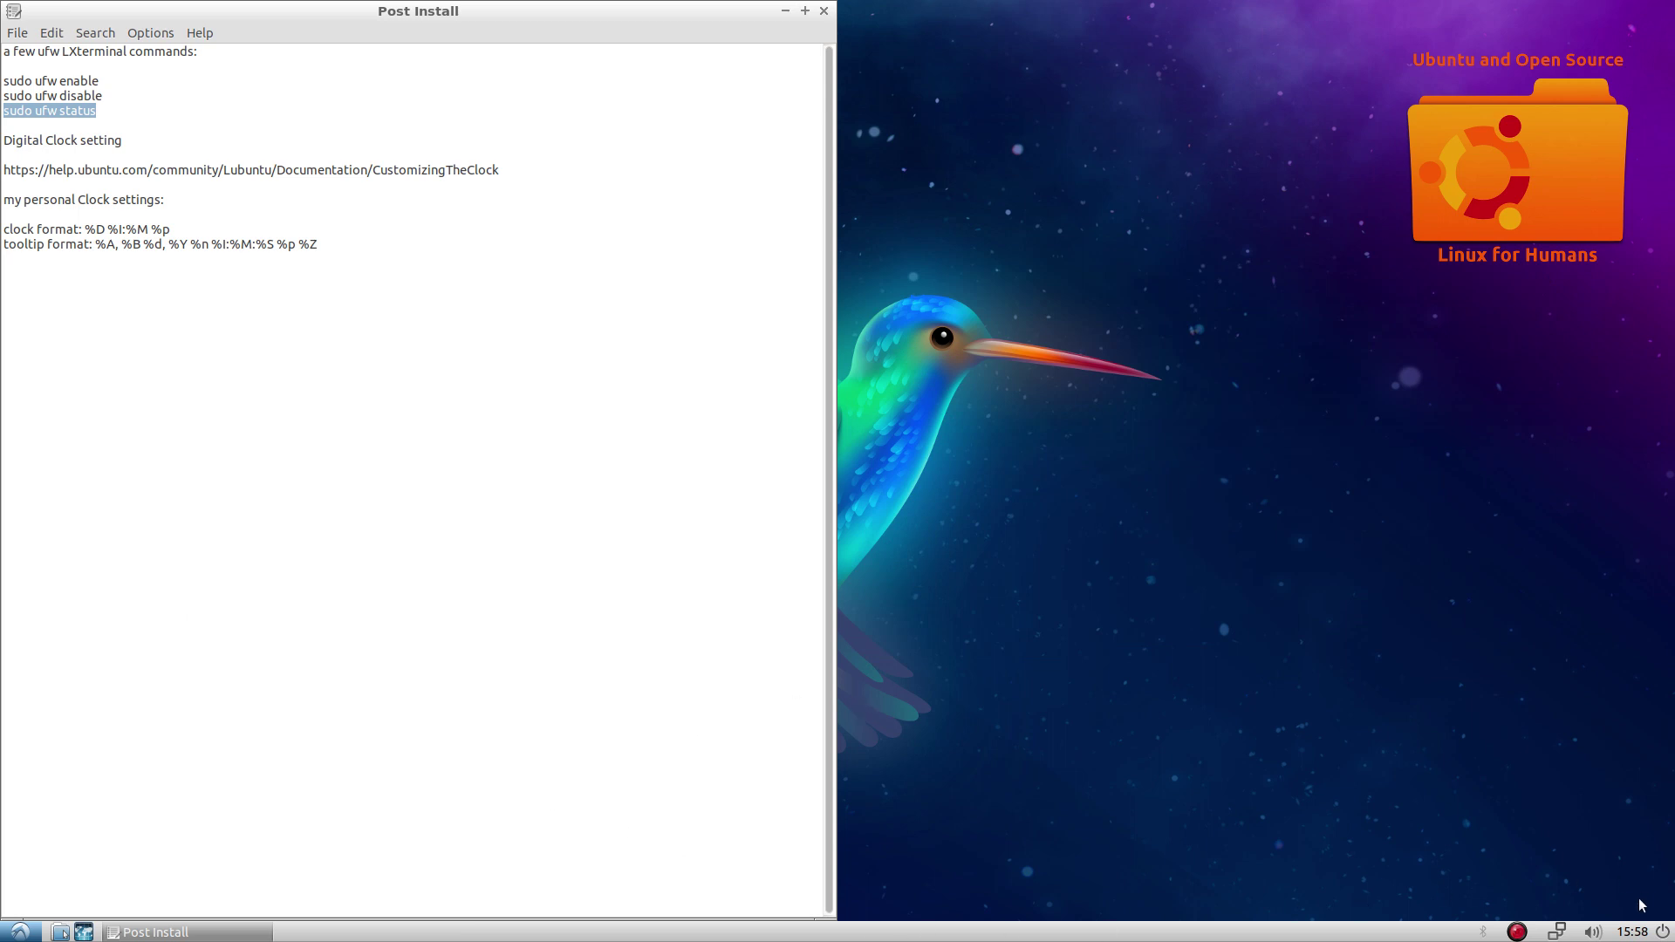
- Glance at the calendar, then copy the CustomizingTheClock help URL from the notes
{"action": "left_click", "coordinate": [1639, 932]}
{"action": "mouse_move", "coordinate": [1637, 932]}
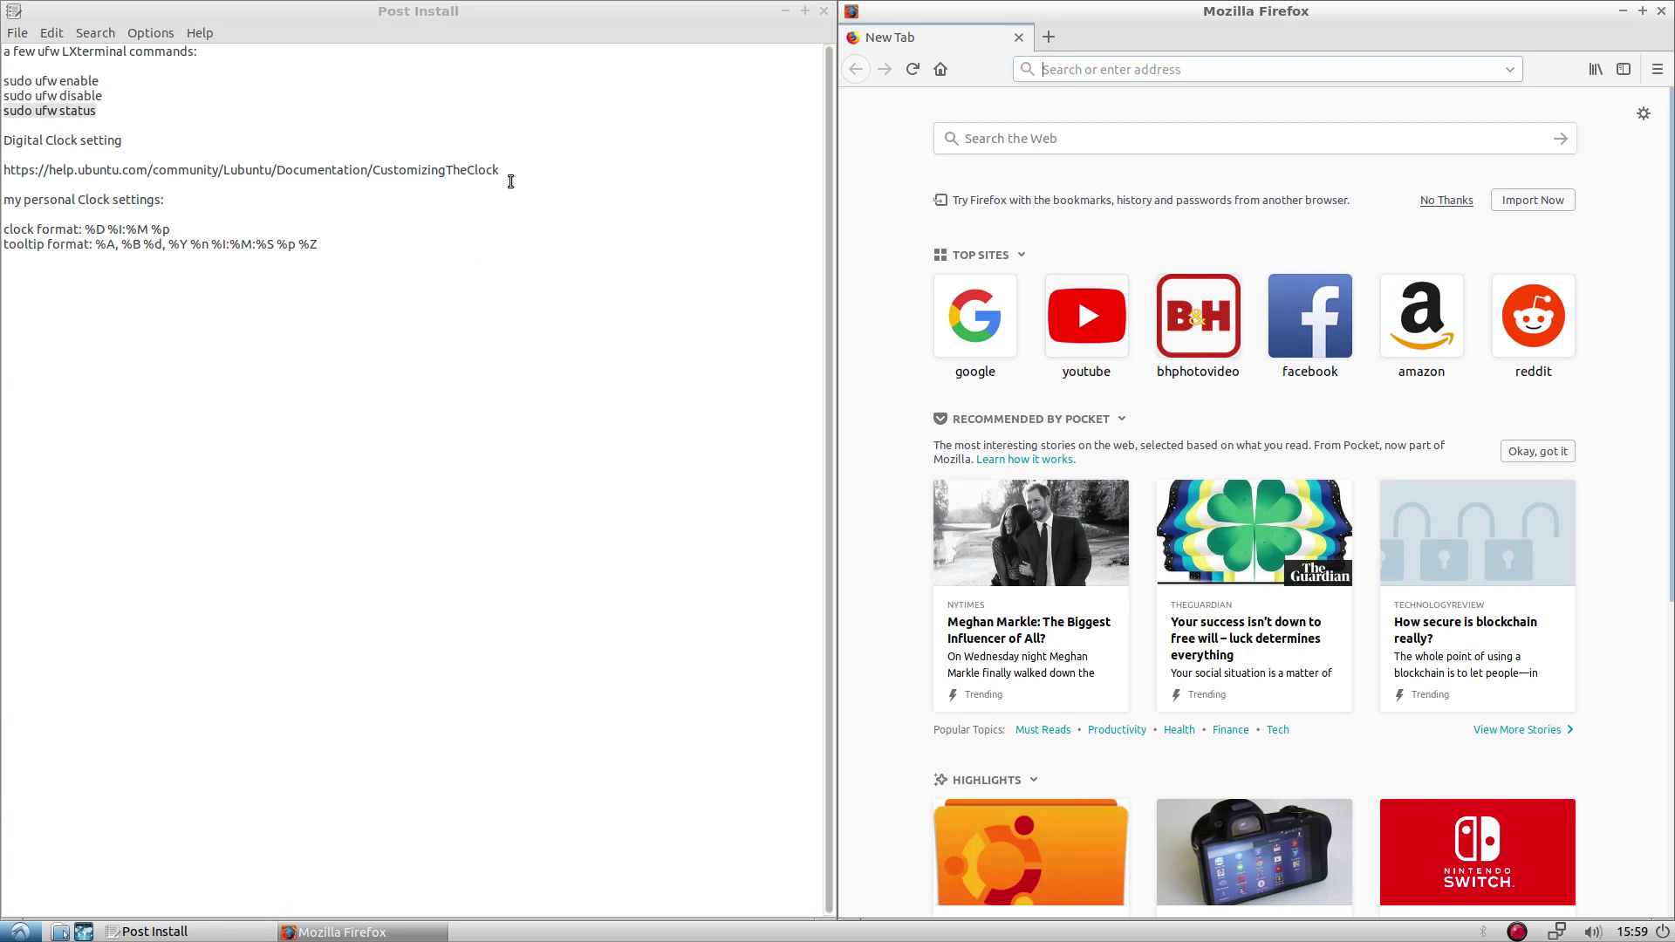
{"action": "left_click_drag", "start_coordinate": [511, 174], "coordinate": [4, 166]}
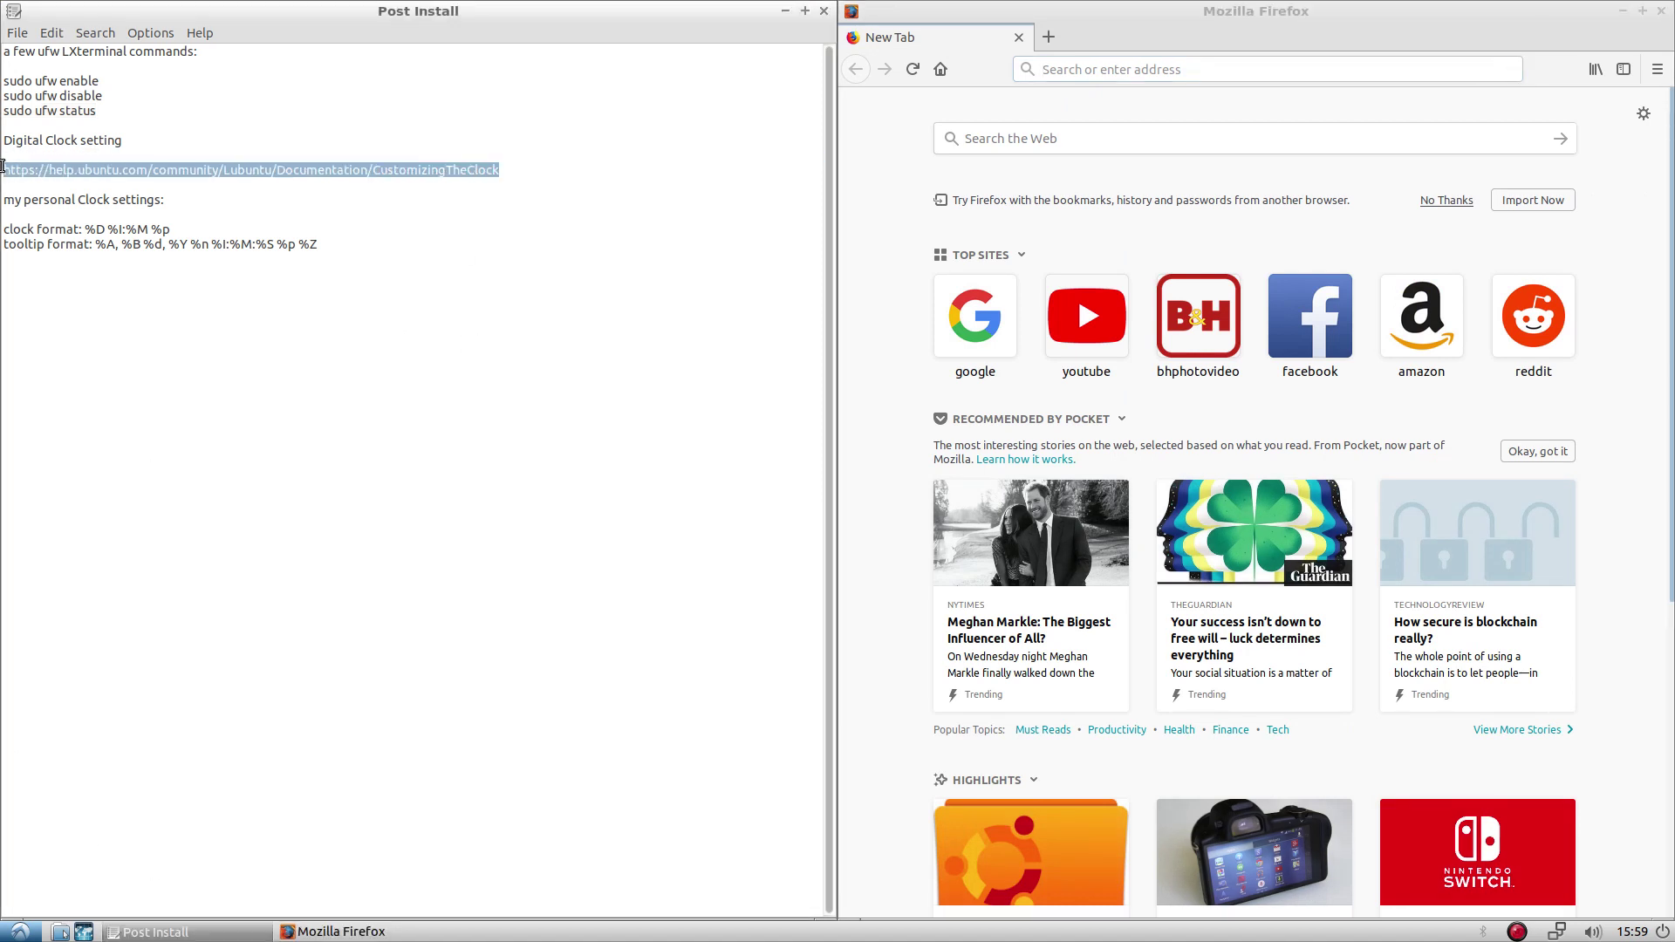
{"action": "right_click", "coordinate": [55, 172]}
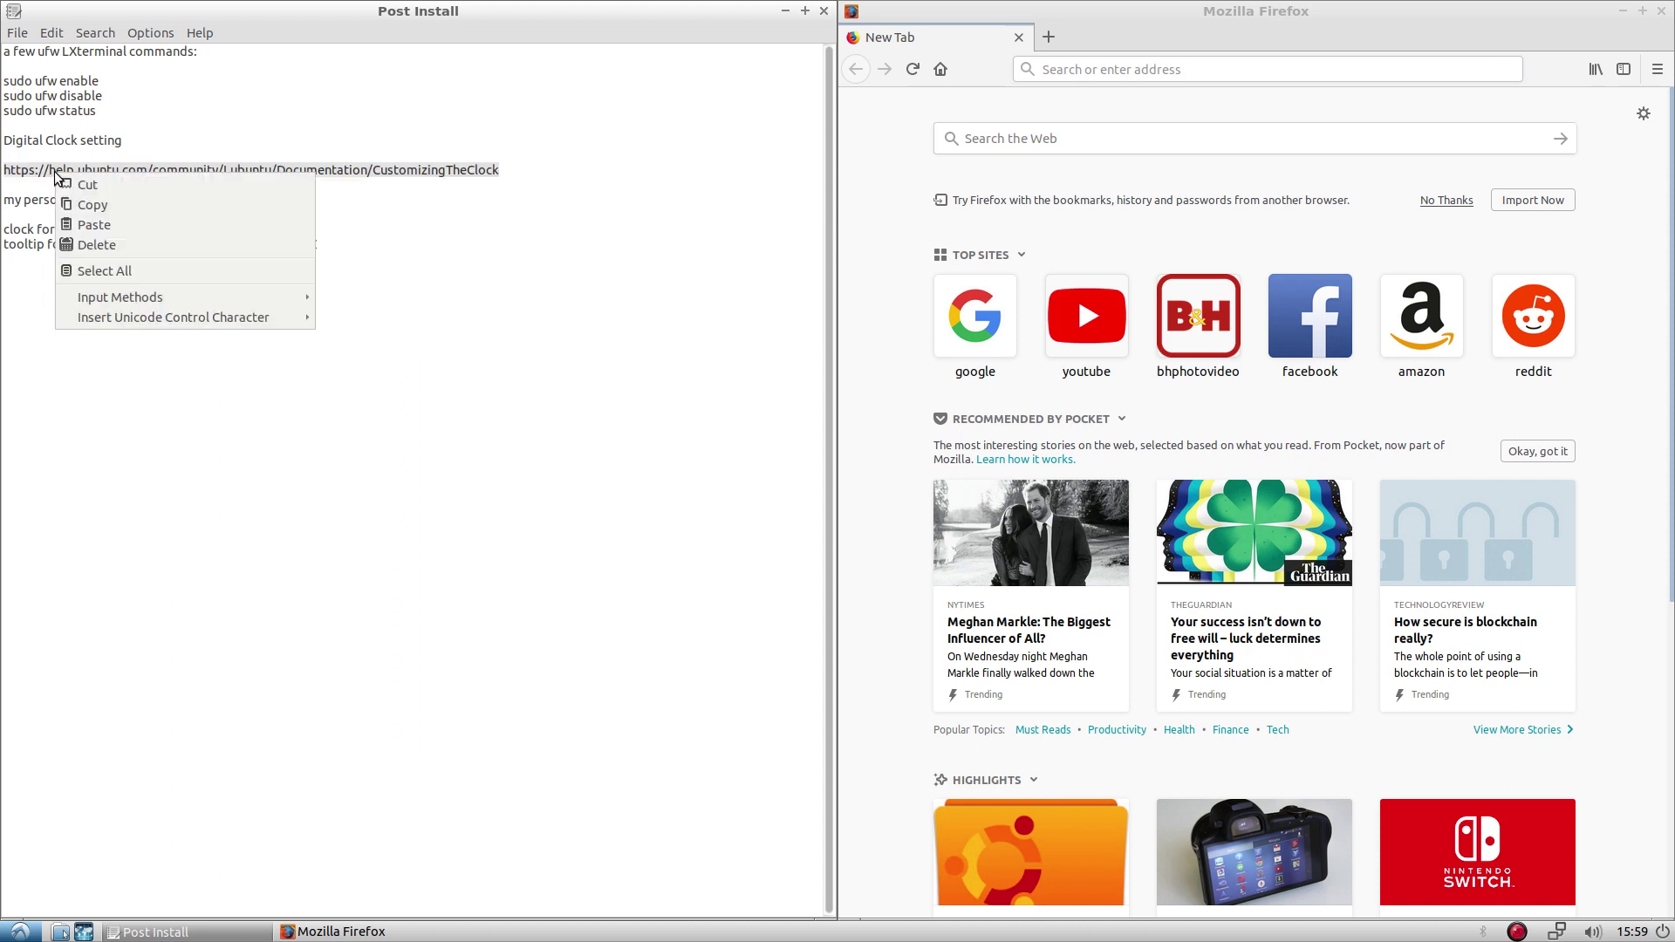
{"action": "left_click", "coordinate": [76, 204]}
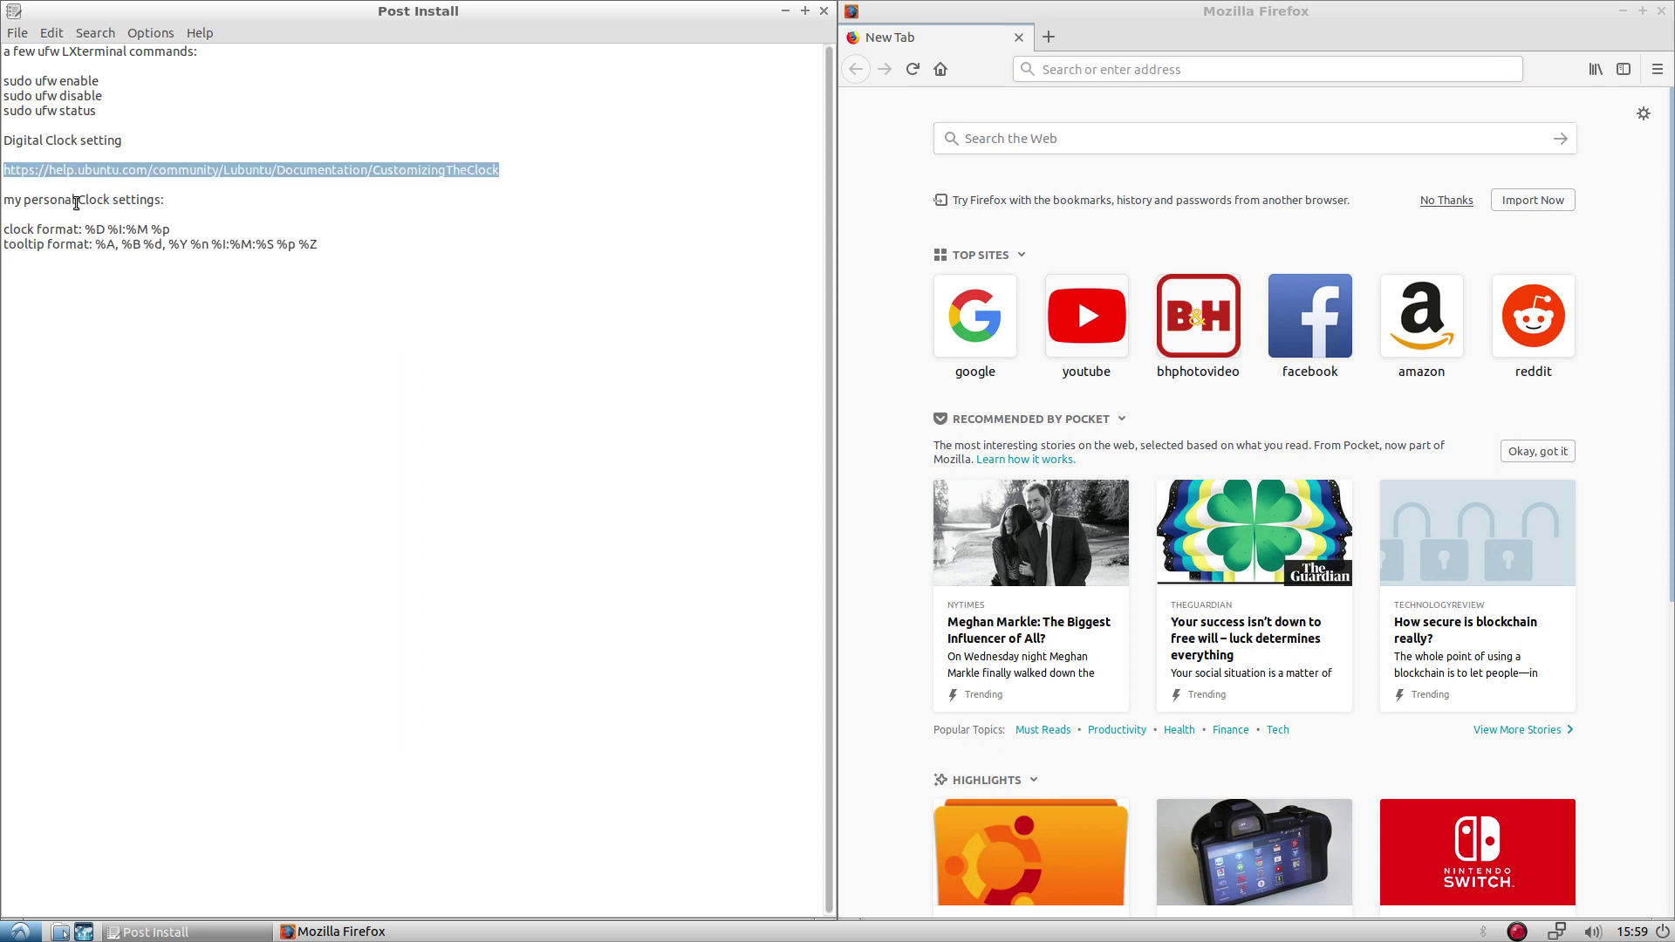
- Paste & Go the URL in a new Firefox window to load the wiki page
{"action": "left_click", "coordinate": [1118, 71]}
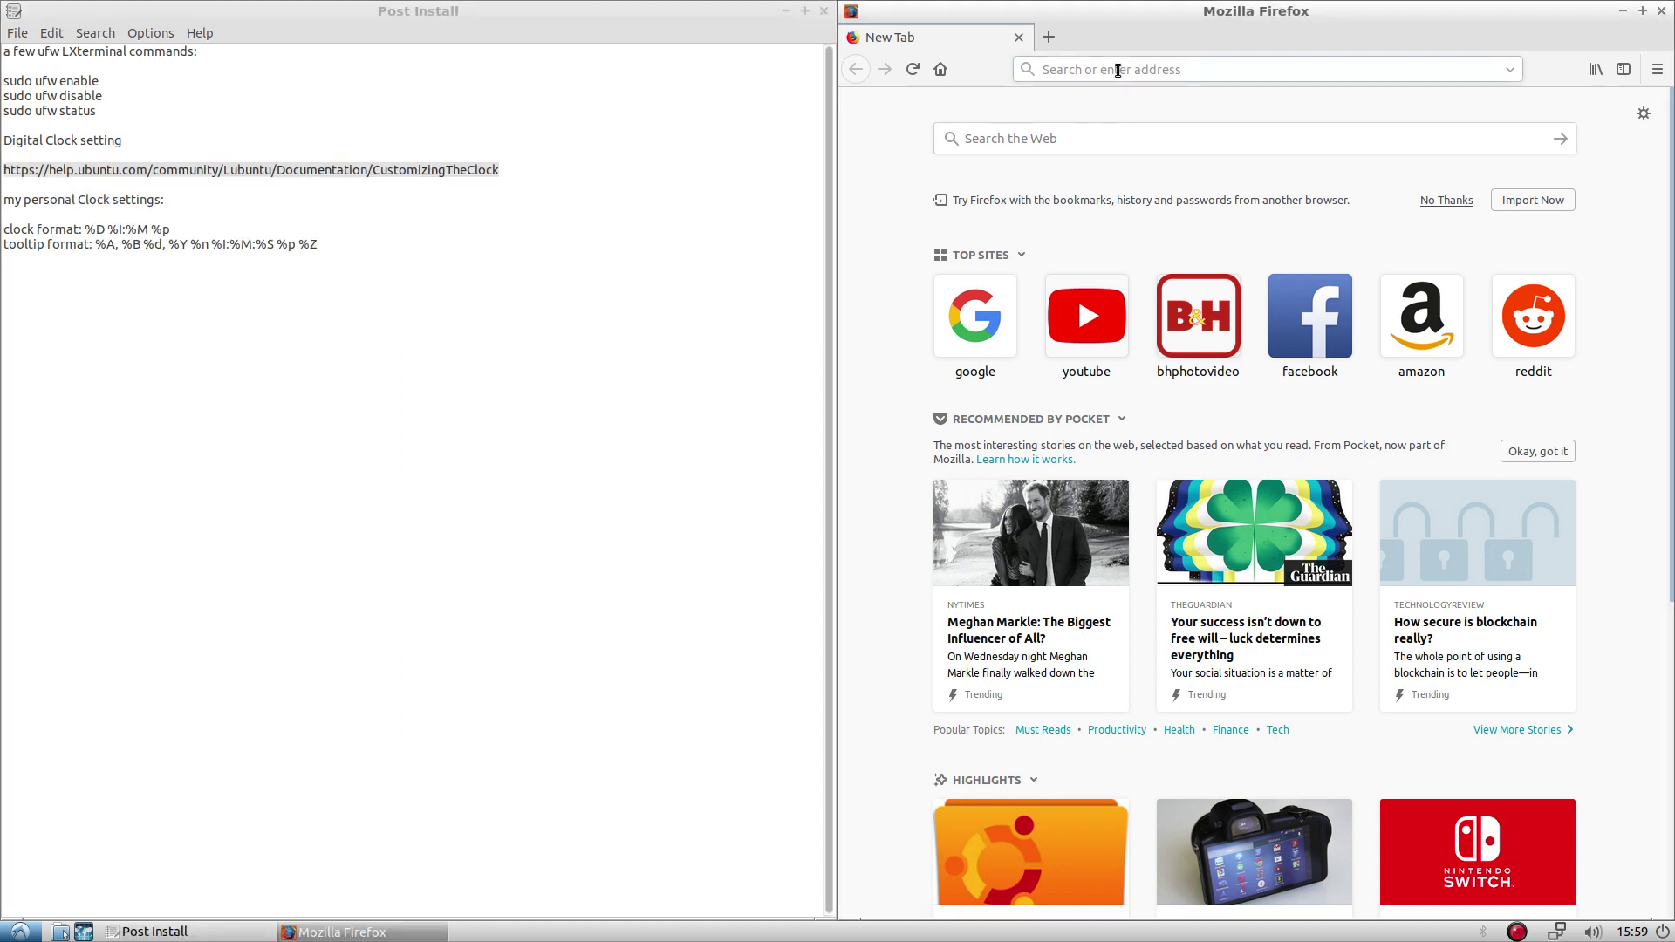
{"action": "key", "text": "ctrl+n"}
{"action": "right_click", "coordinate": [1118, 70]}
{"action": "left_click", "coordinate": [1175, 169]}
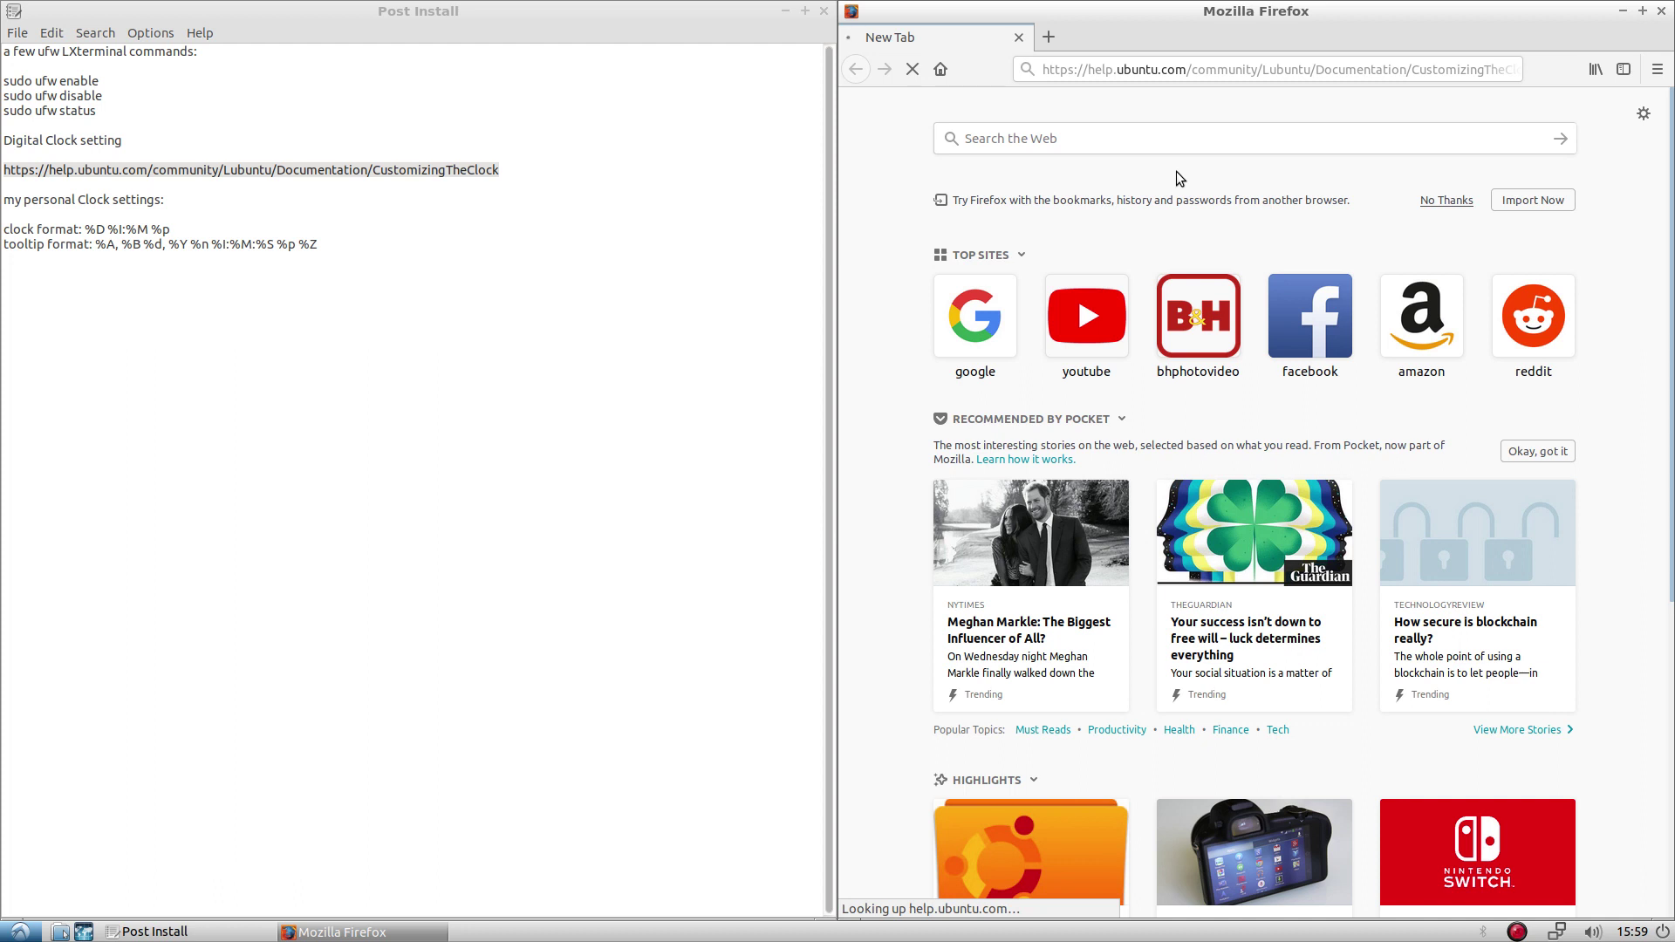
{"action": "left_click", "coordinate": [537, 165]}
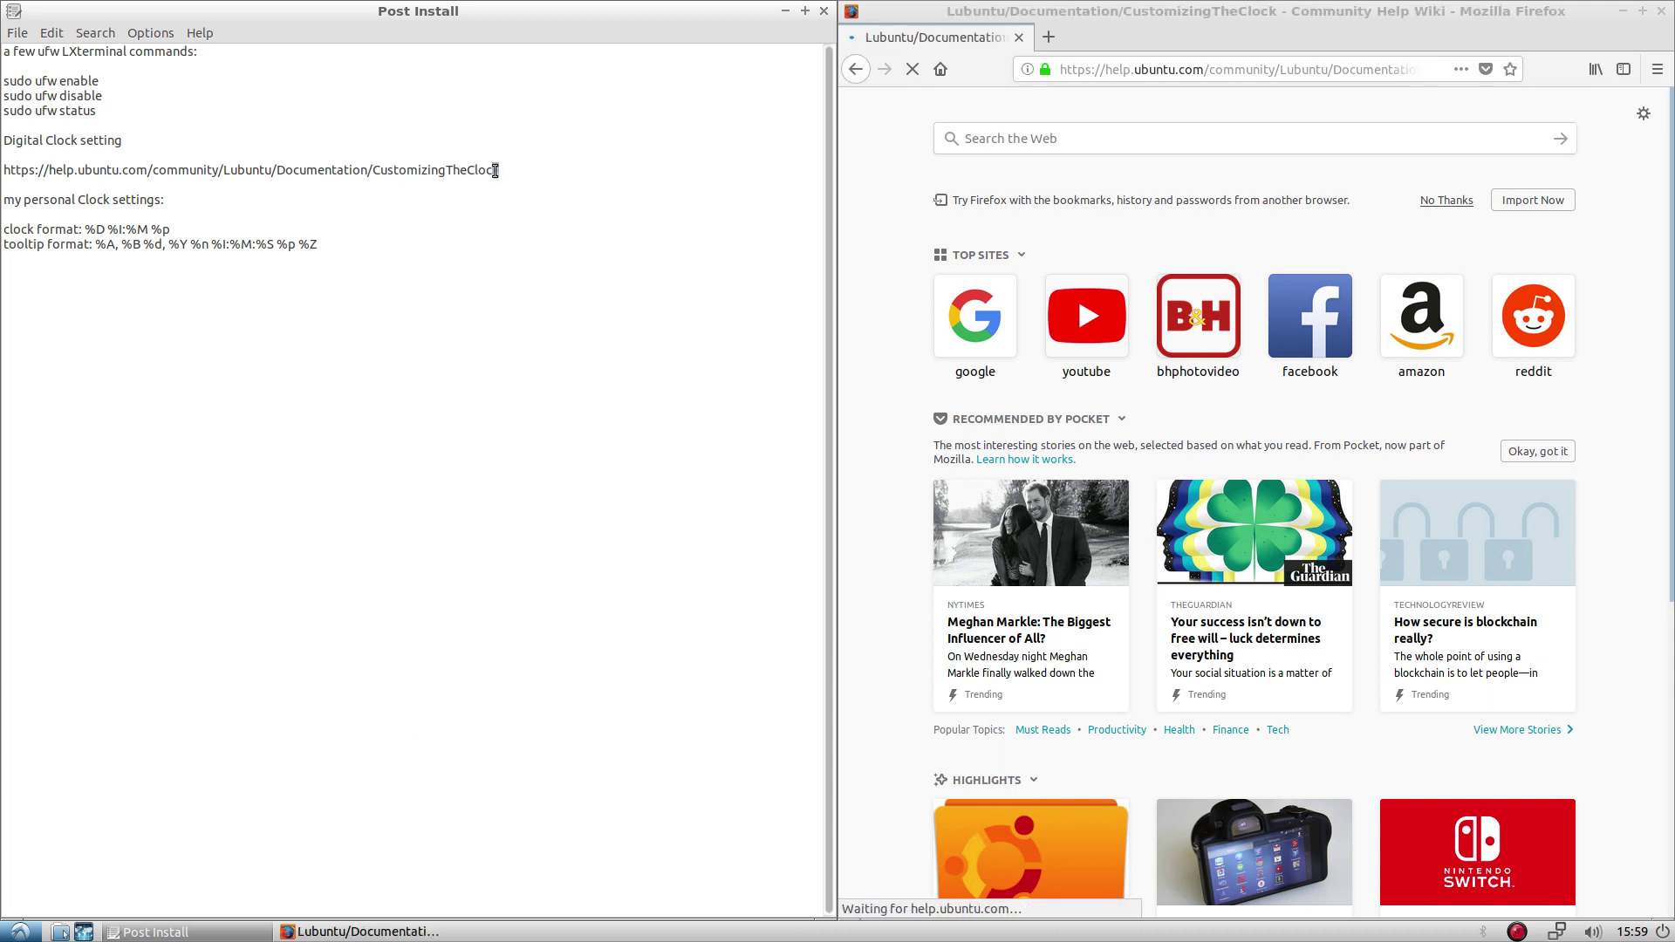
- Scroll through the help page's date and time format codes, then back to the top
{"action": "left_click_drag", "start_coordinate": [499, 170], "coordinate": [372, 172]}
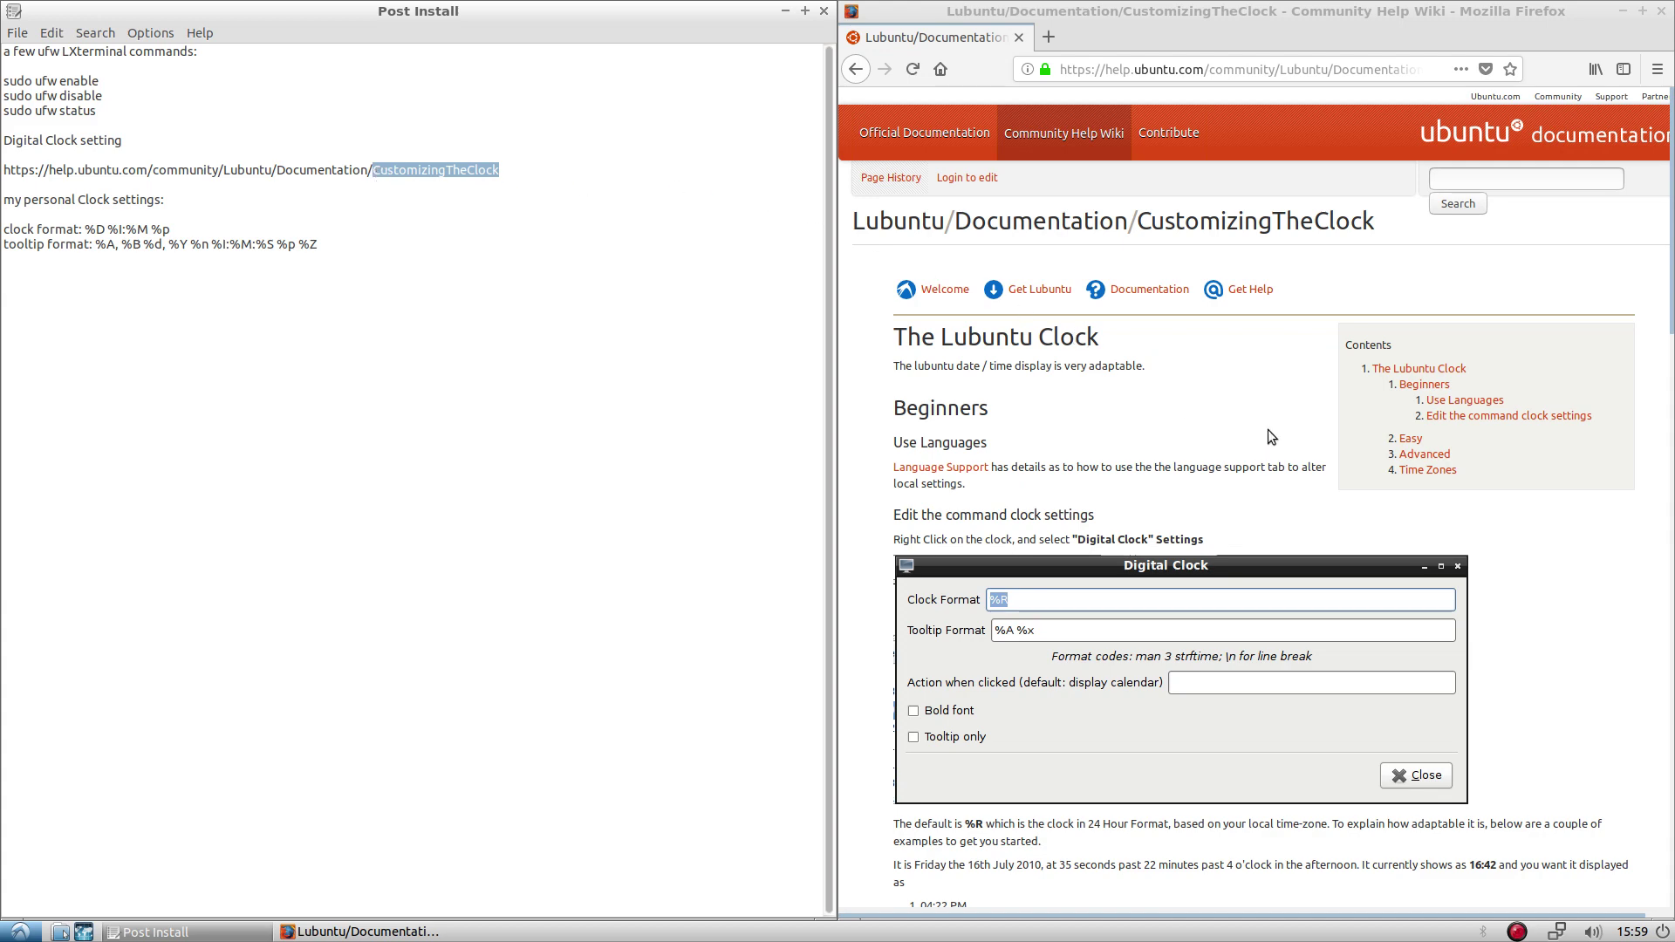
{"action": "scroll", "coordinate": [1269, 429], "scroll_direction": "down", "scroll_amount": 5}
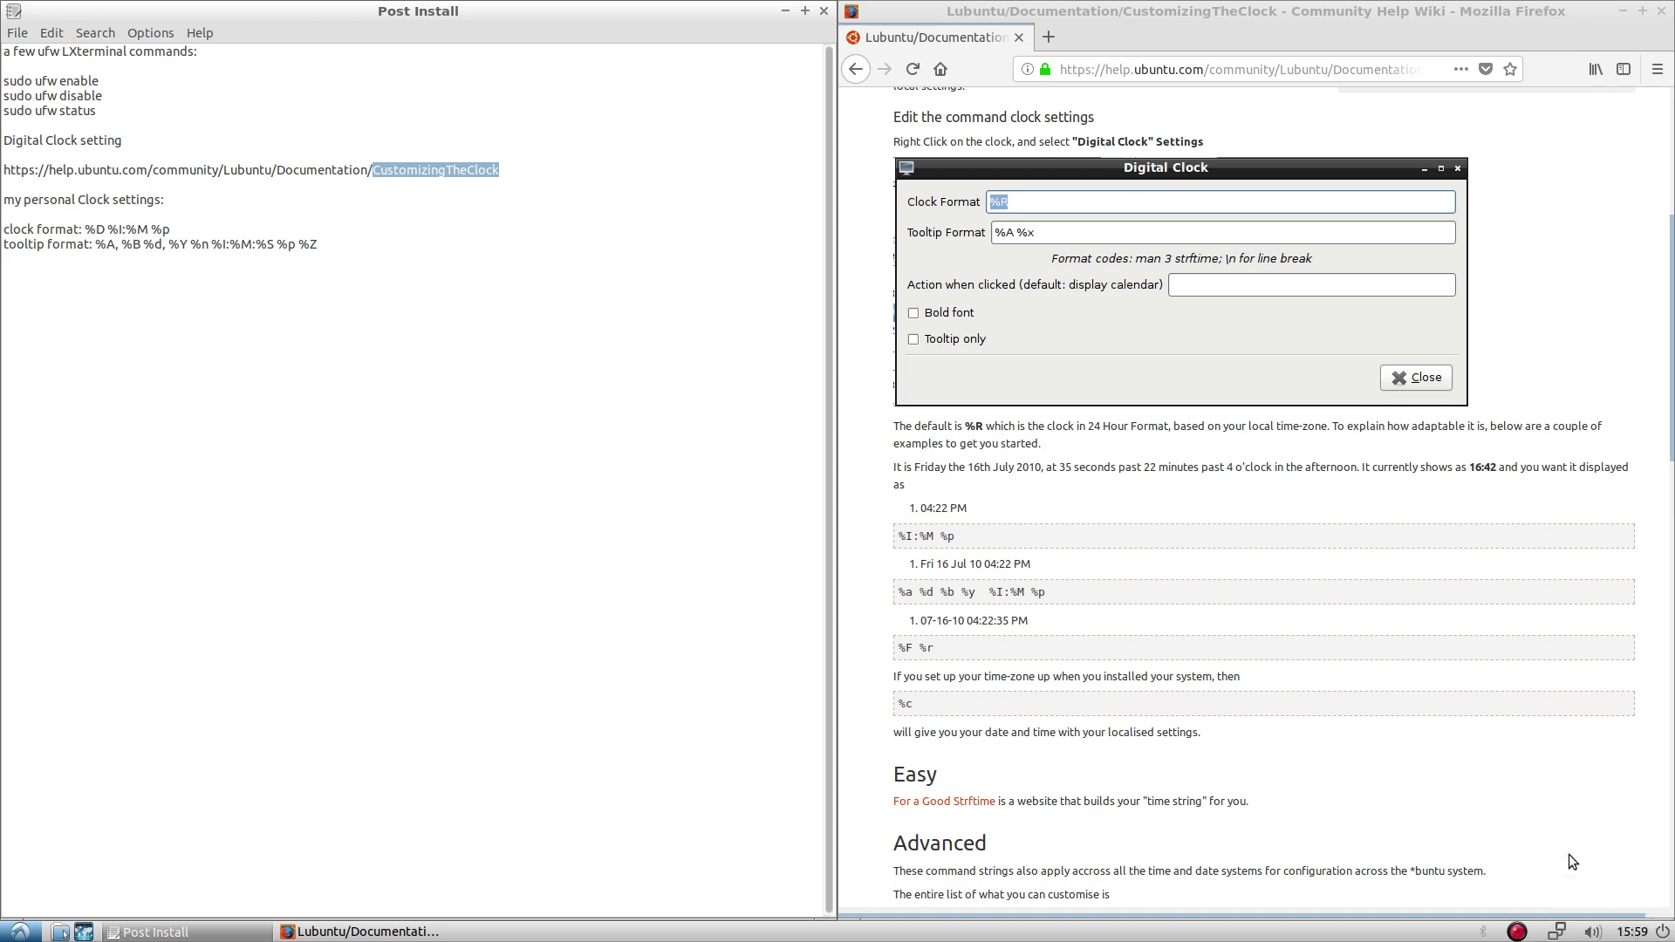
{"action": "scroll", "coordinate": [1428, 703], "scroll_direction": "down", "scroll_amount": 3}
{"action": "scroll", "coordinate": [1427, 703], "scroll_direction": "down", "scroll_amount": 4}
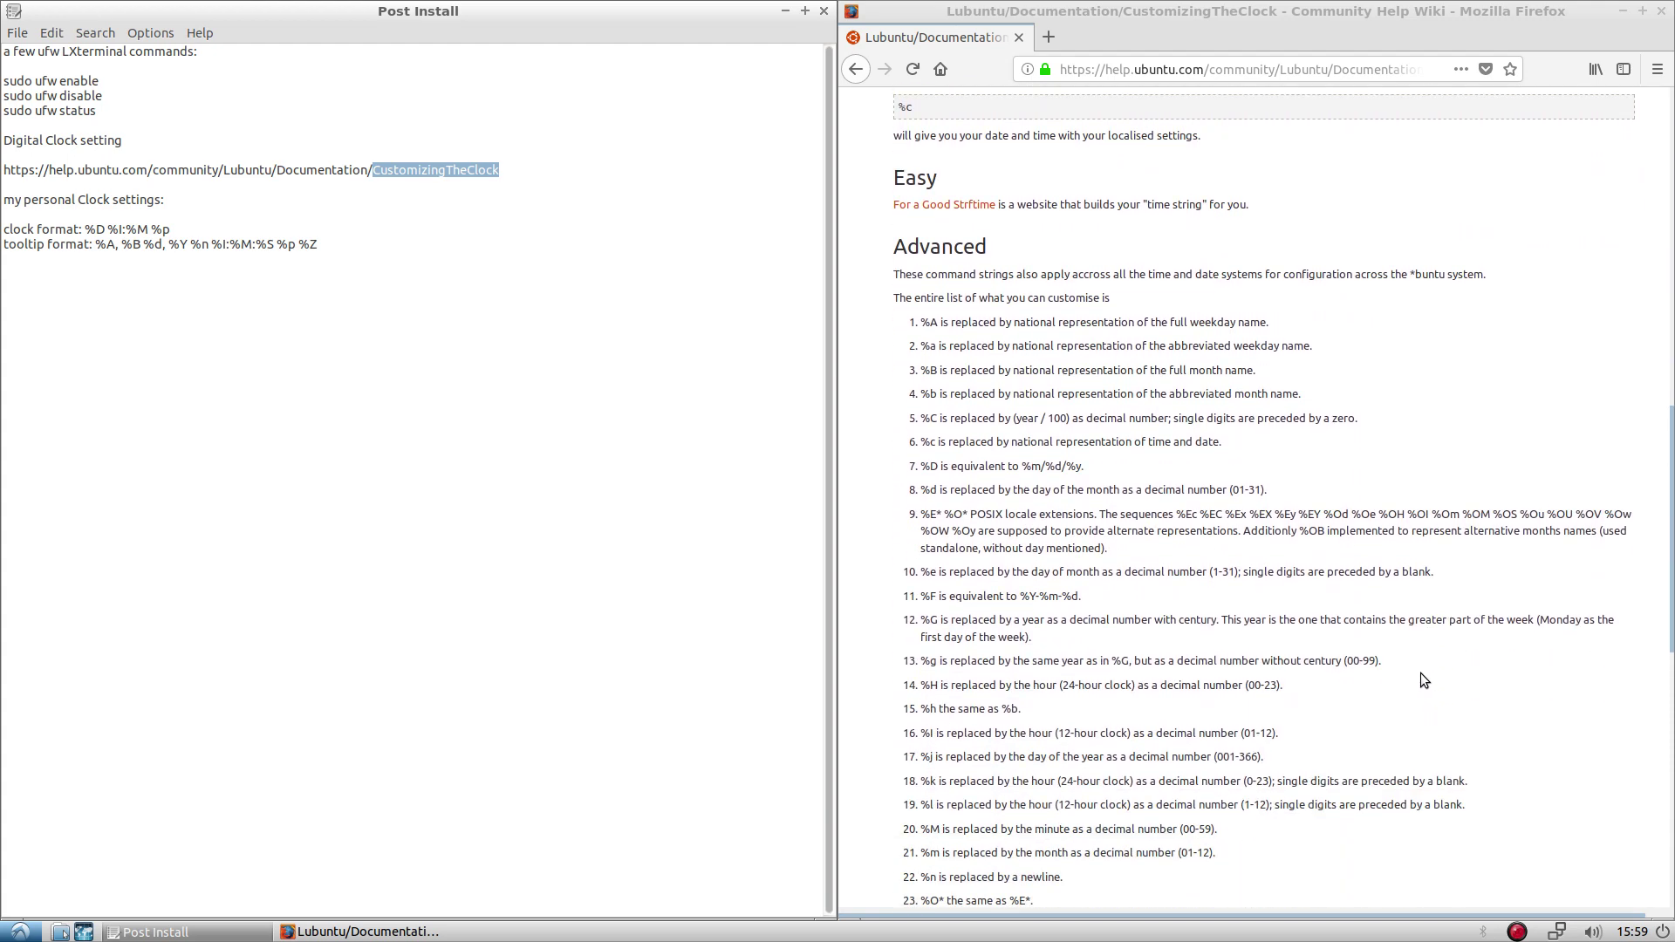
{"action": "scroll", "coordinate": [1261, 455], "scroll_direction": "up", "scroll_amount": 3}
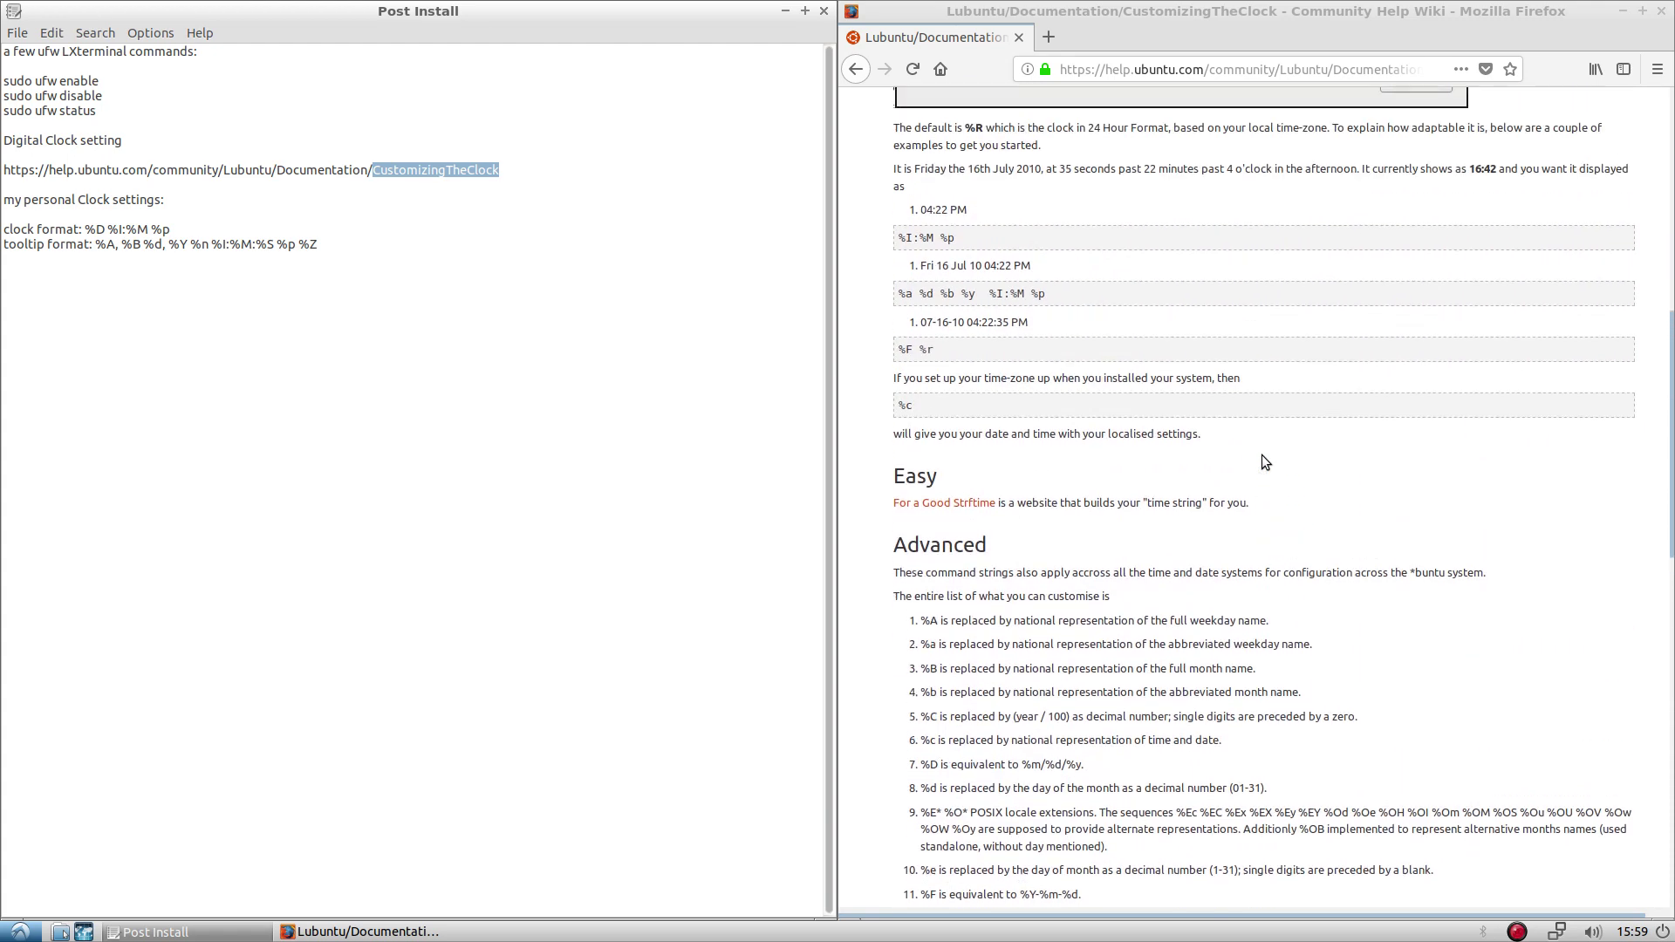
{"action": "scroll", "coordinate": [1264, 462], "scroll_direction": "down", "scroll_amount": 5}
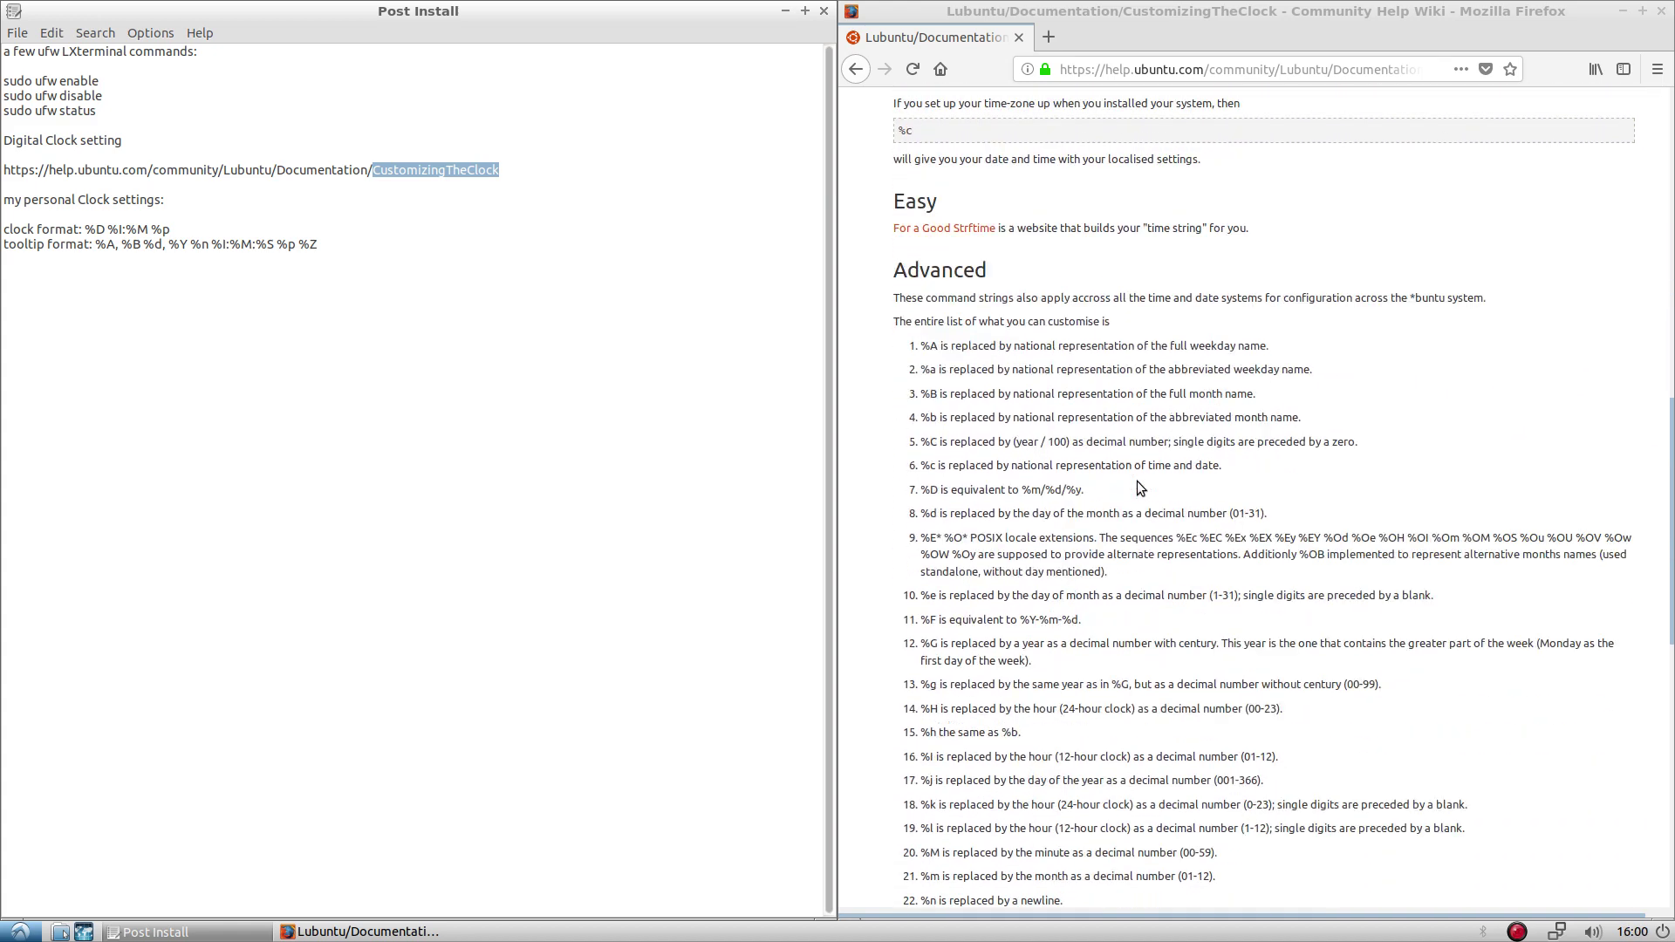
{"action": "scroll", "coordinate": [1138, 479], "scroll_direction": "down", "scroll_amount": 1}
{"action": "scroll", "coordinate": [1133, 466], "scroll_direction": "up", "scroll_amount": 2}
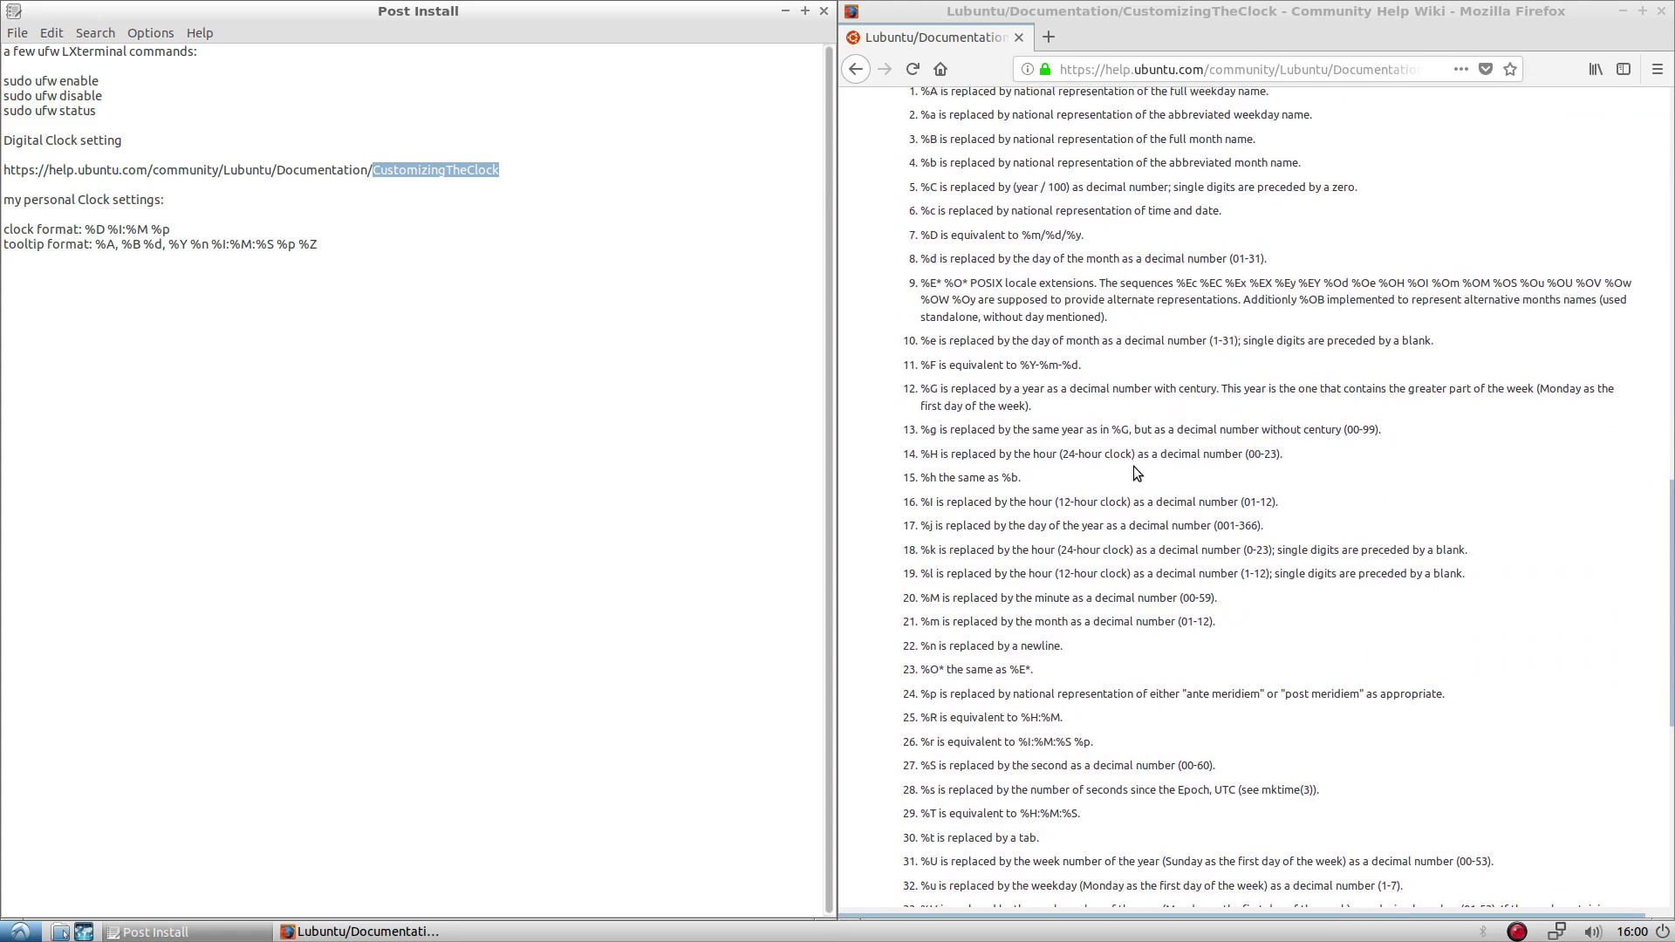
{"action": "scroll", "coordinate": [1135, 468], "scroll_direction": "down", "scroll_amount": 2}
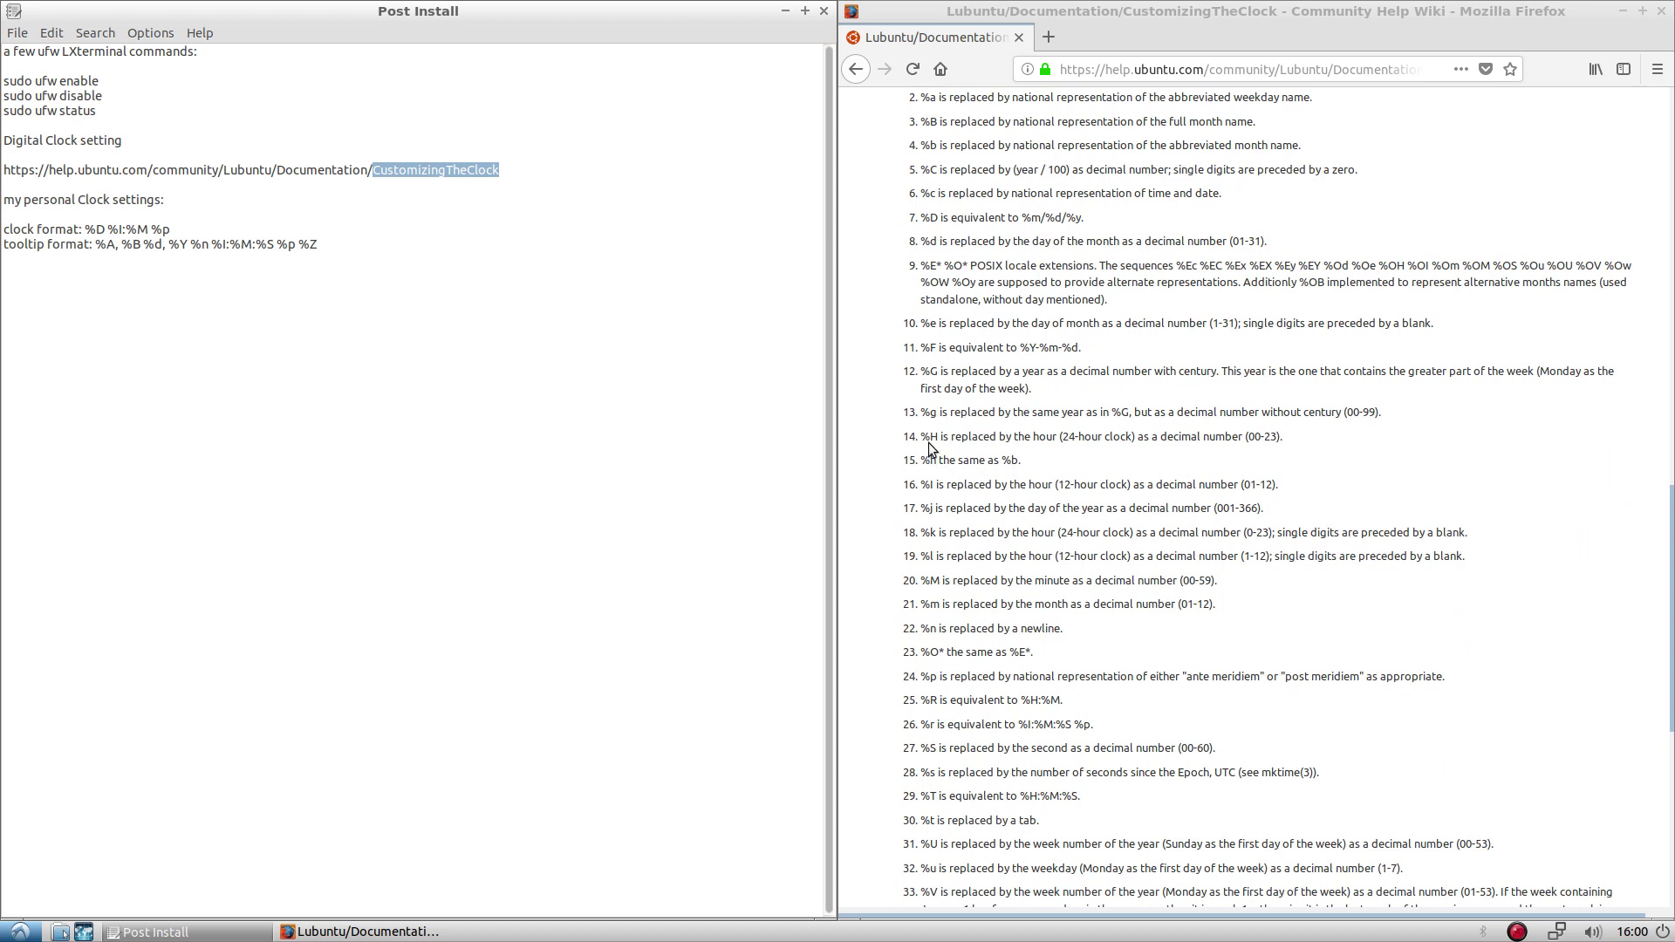
{"action": "left_click_drag", "start_coordinate": [321, 244], "coordinate": [274, 244]}
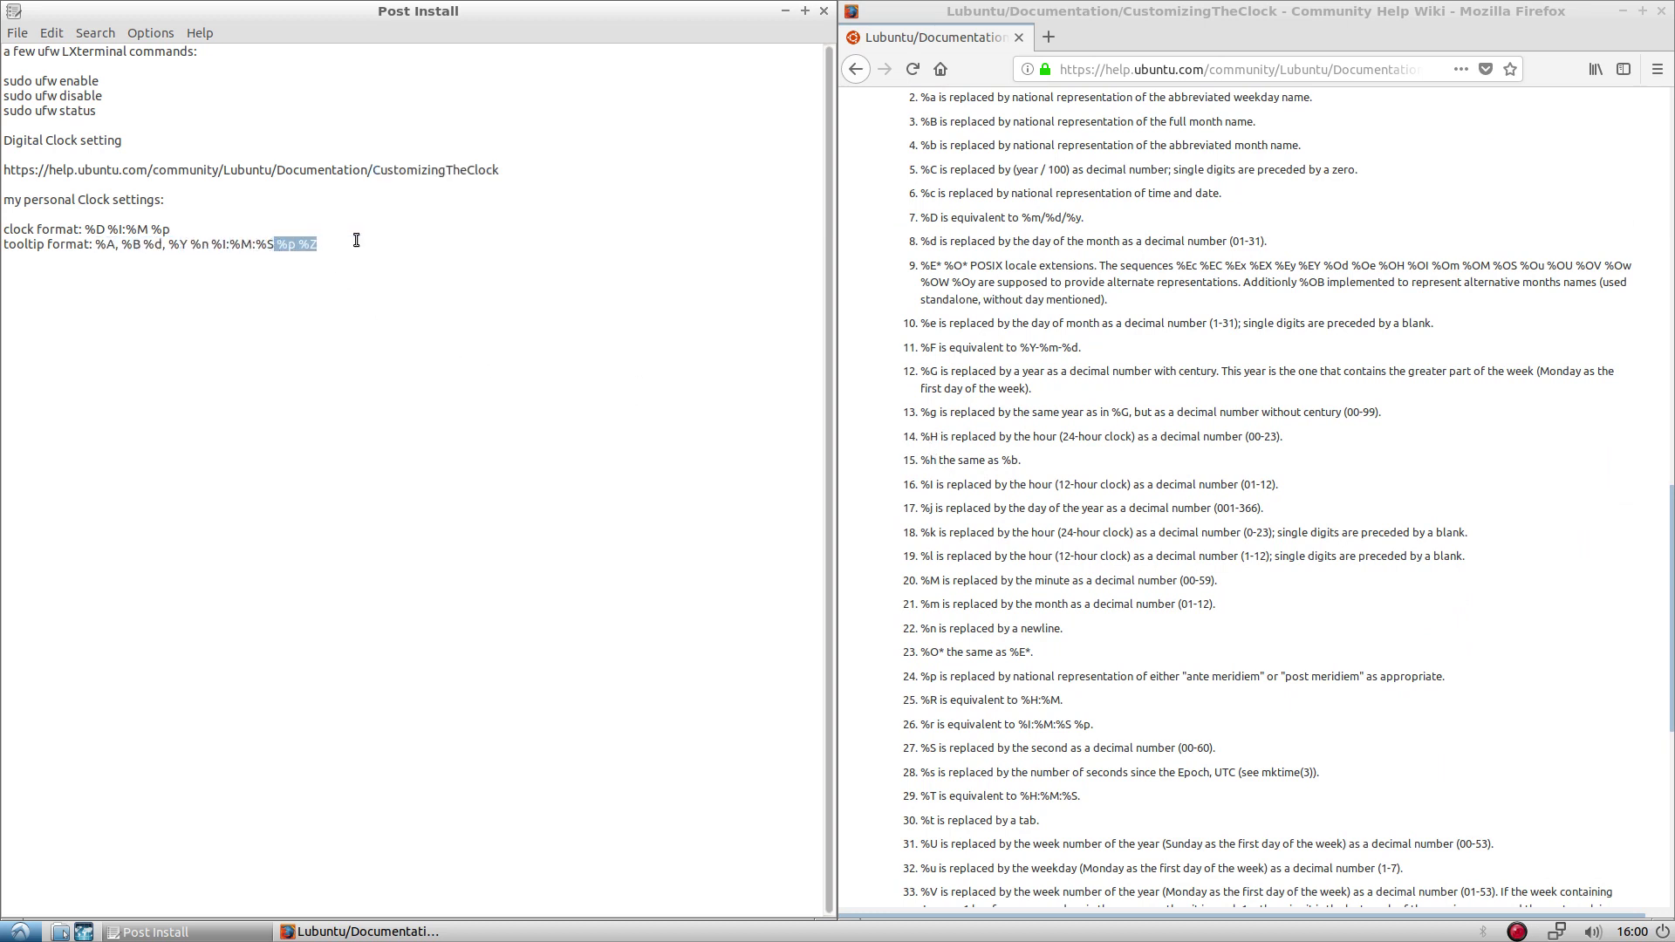
{"action": "scroll", "coordinate": [1021, 388], "scroll_direction": "down", "scroll_amount": 7}
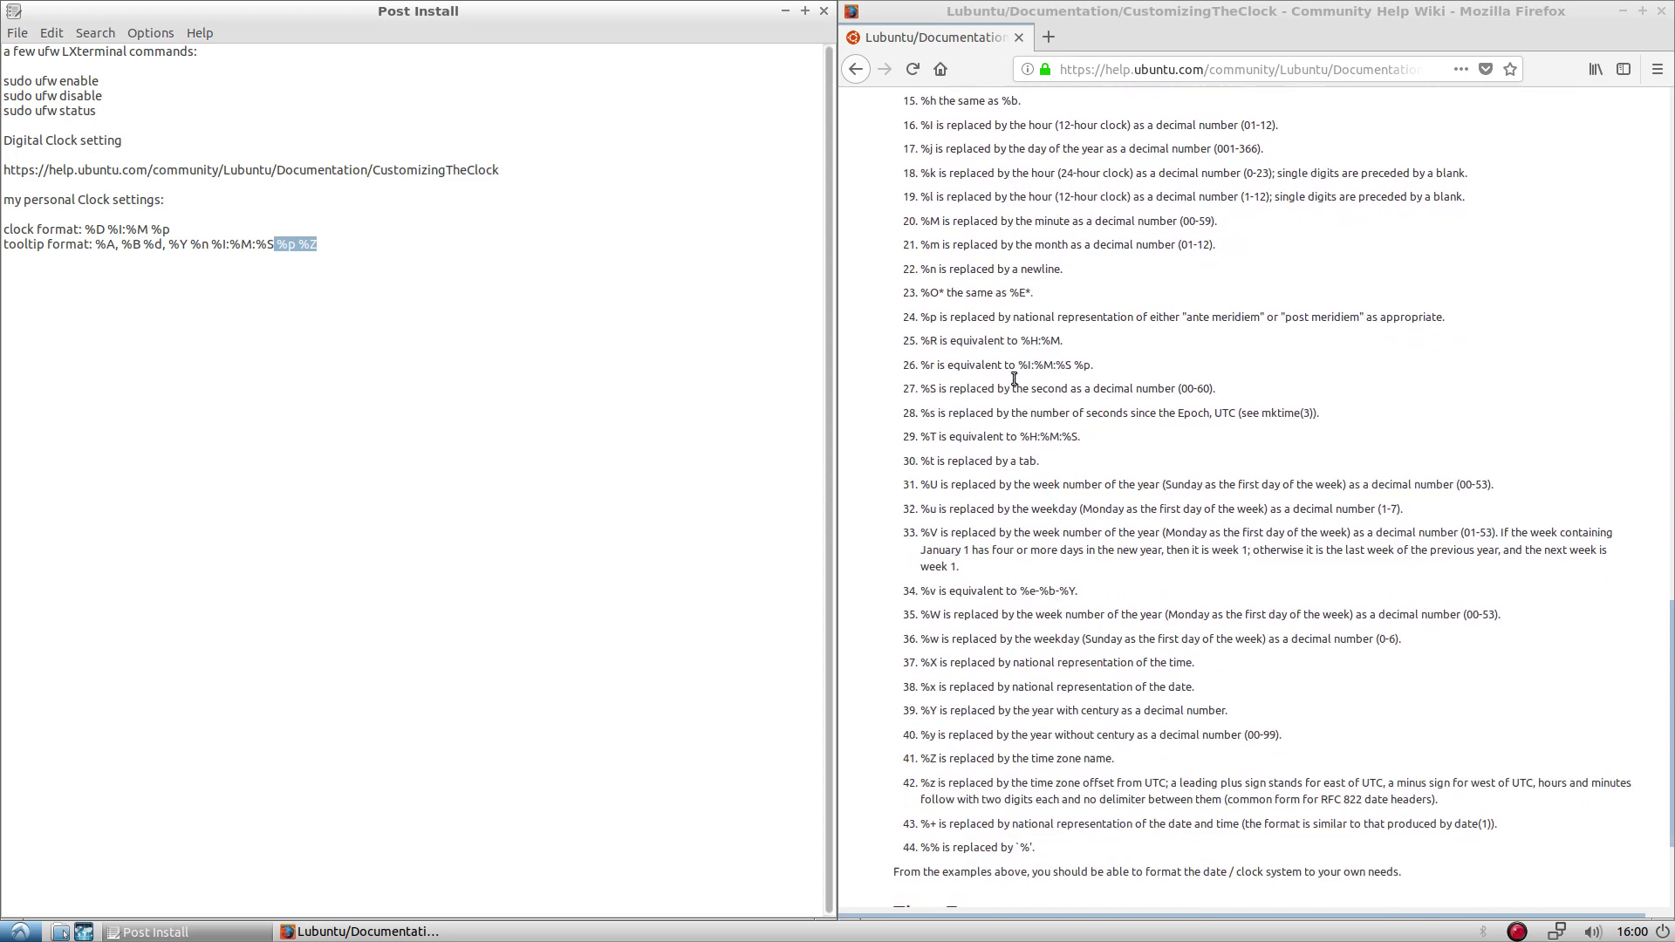
{"action": "scroll", "coordinate": [1012, 384], "scroll_direction": "up", "scroll_amount": 20}
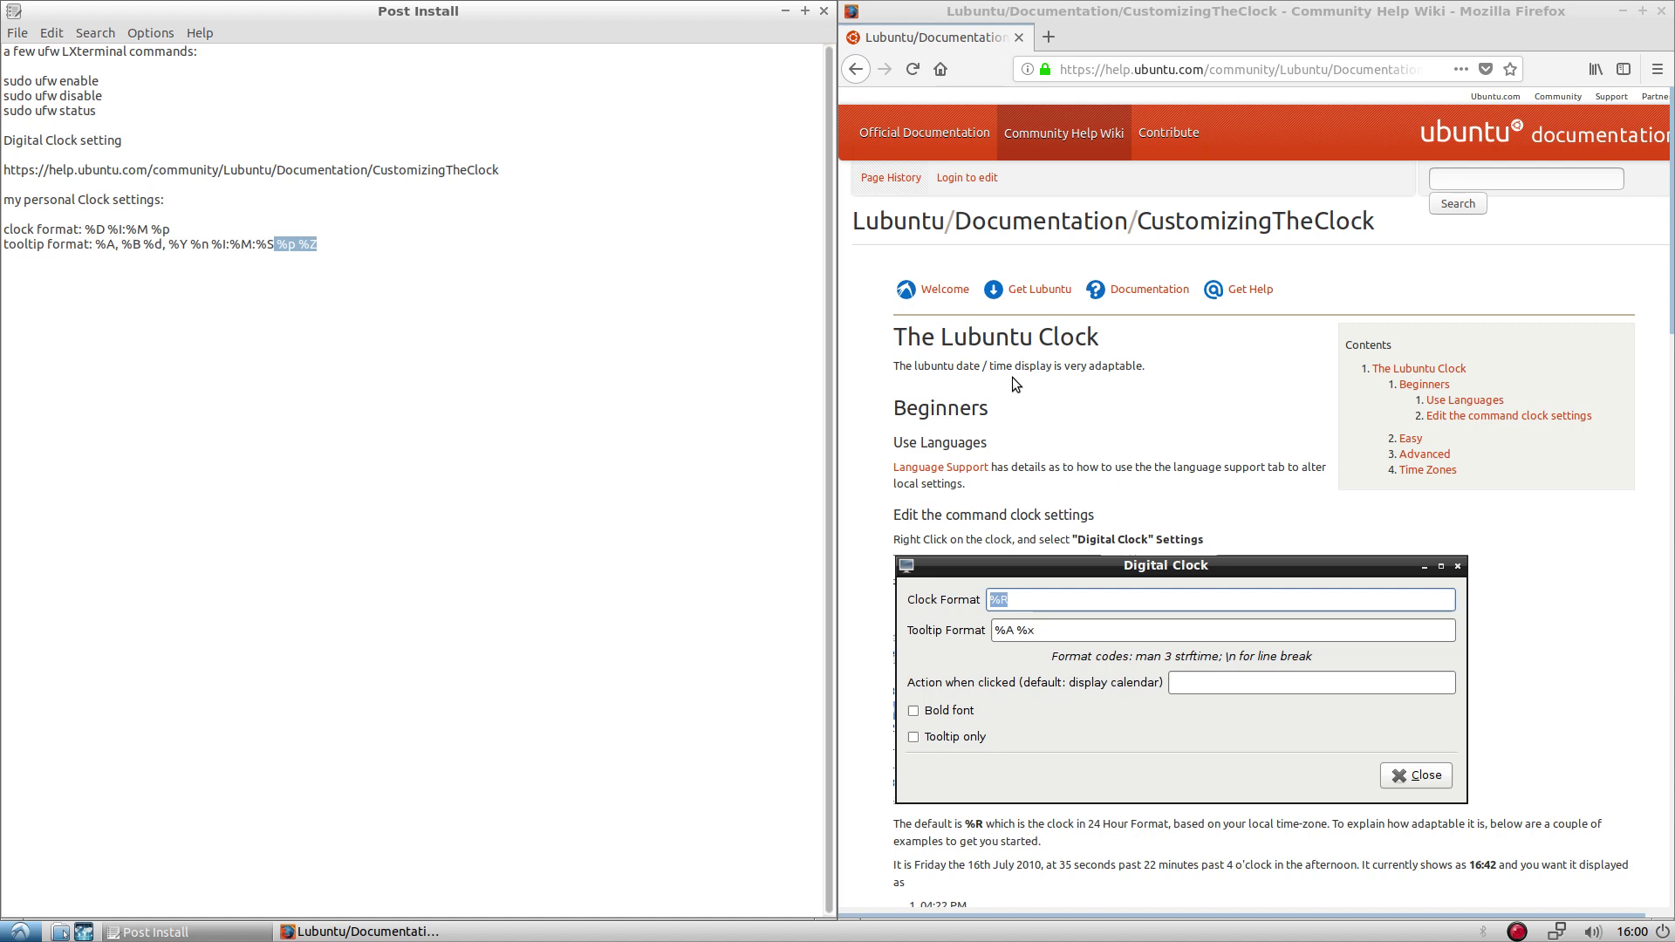
{"action": "right_click", "coordinate": [1628, 930]}
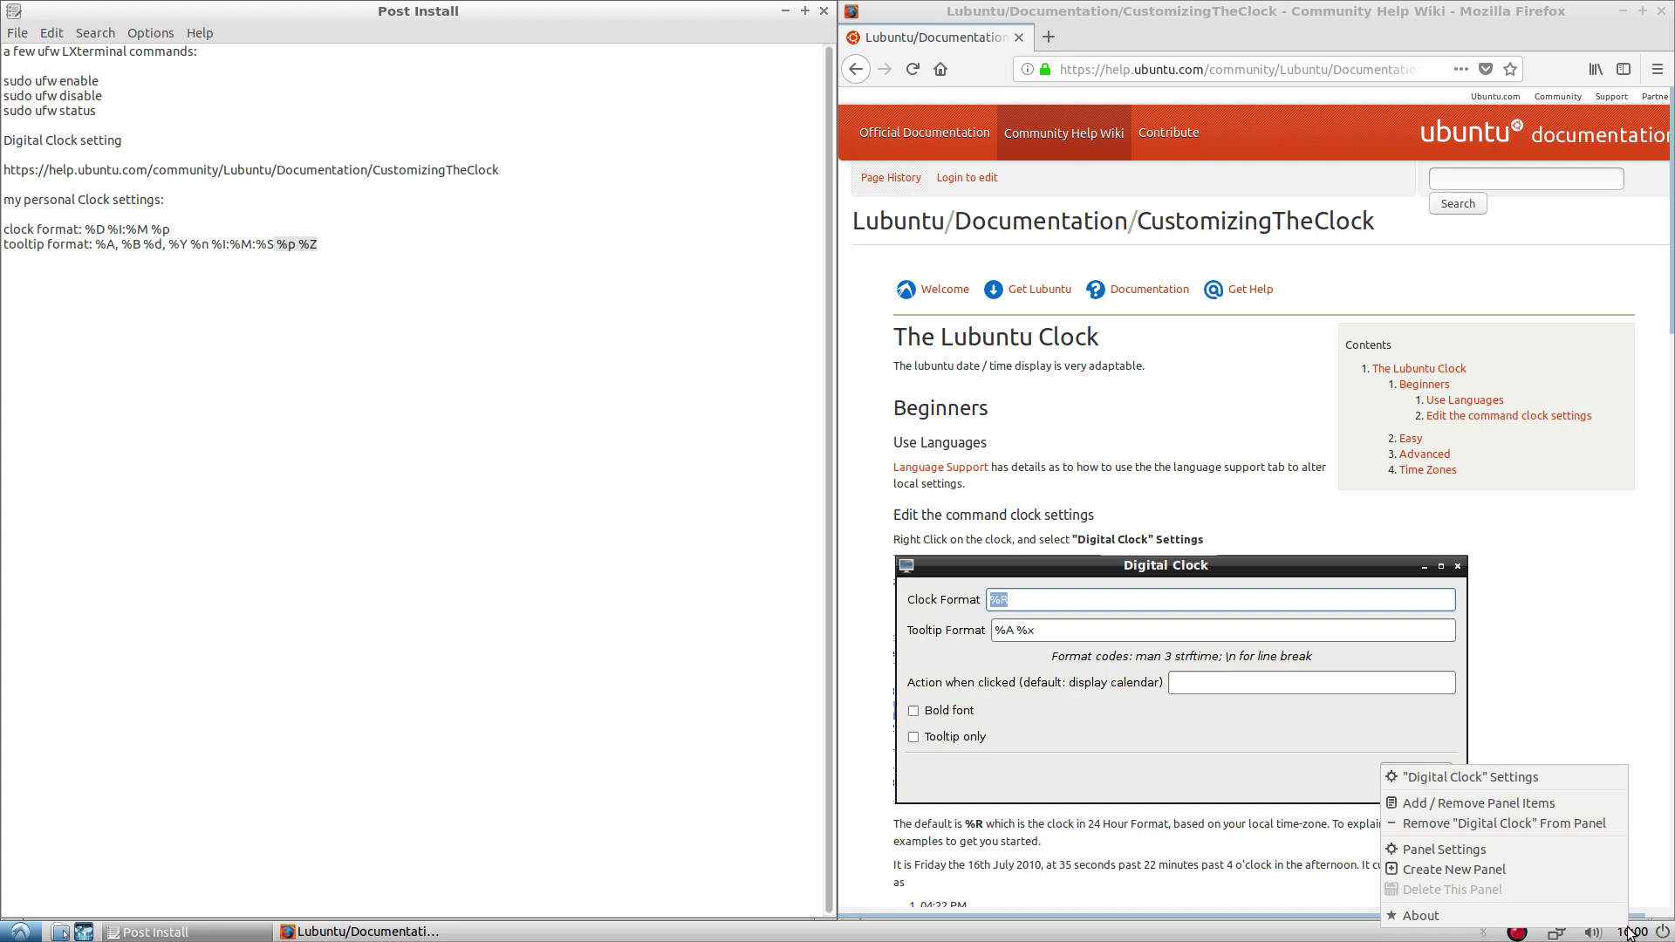
- Open the Digital Clock settings, move them over the notes, and set Always on top
{"action": "left_click", "coordinate": [1566, 778]}
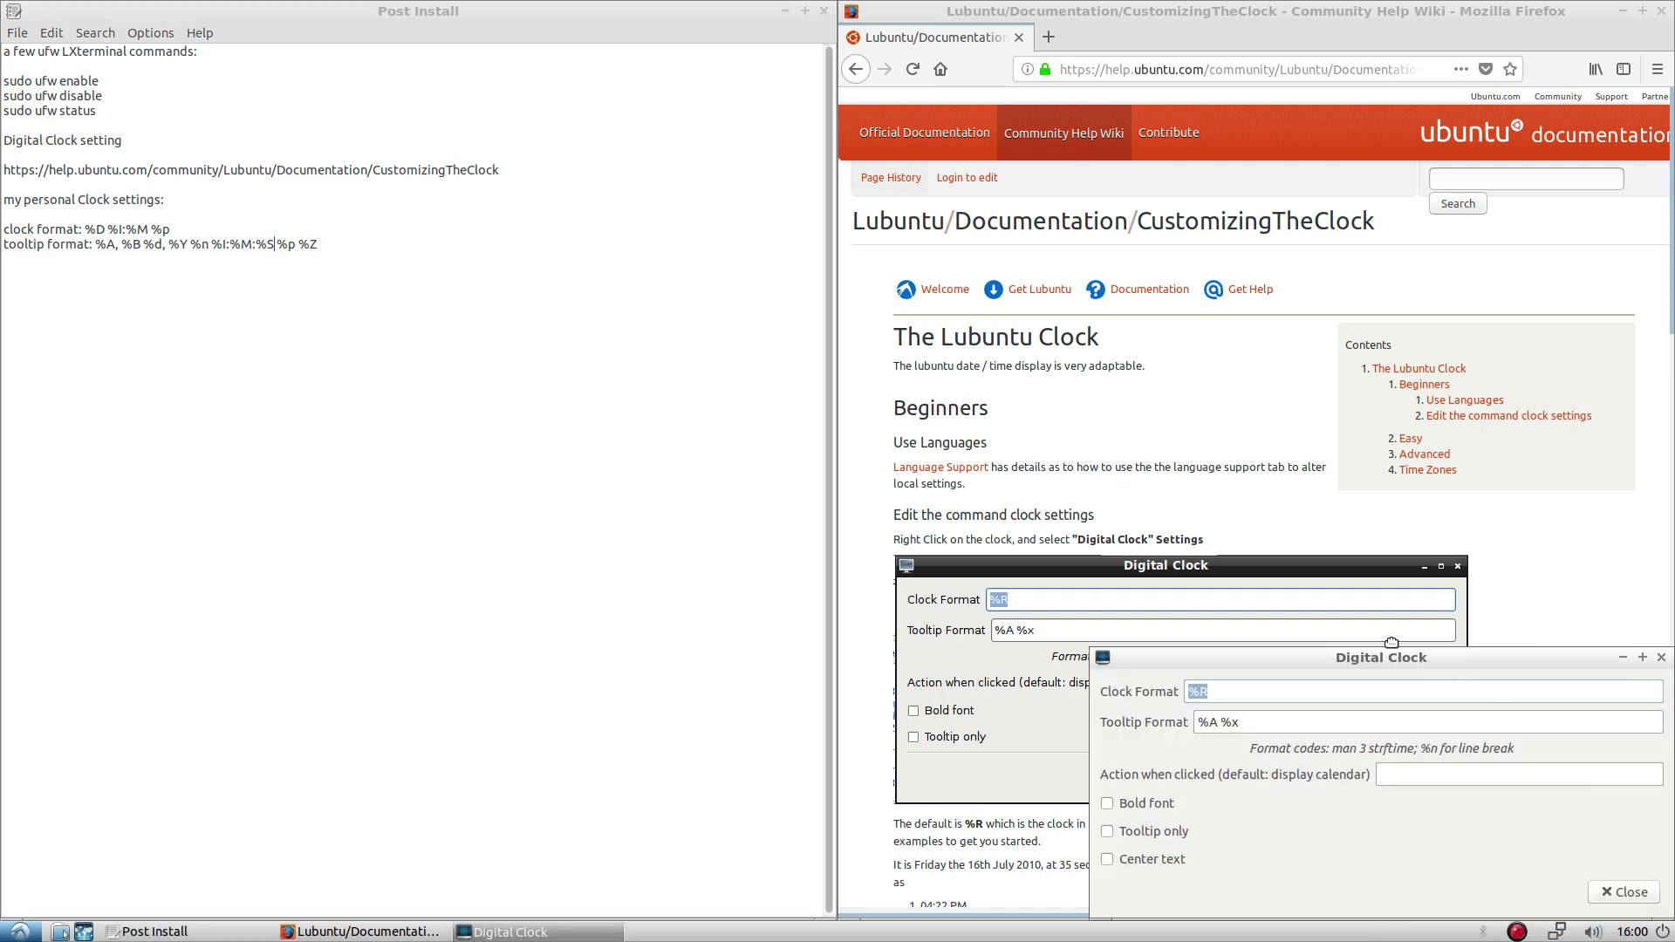
{"action": "left_click_drag", "start_coordinate": [1421, 654], "coordinate": [455, 398]}
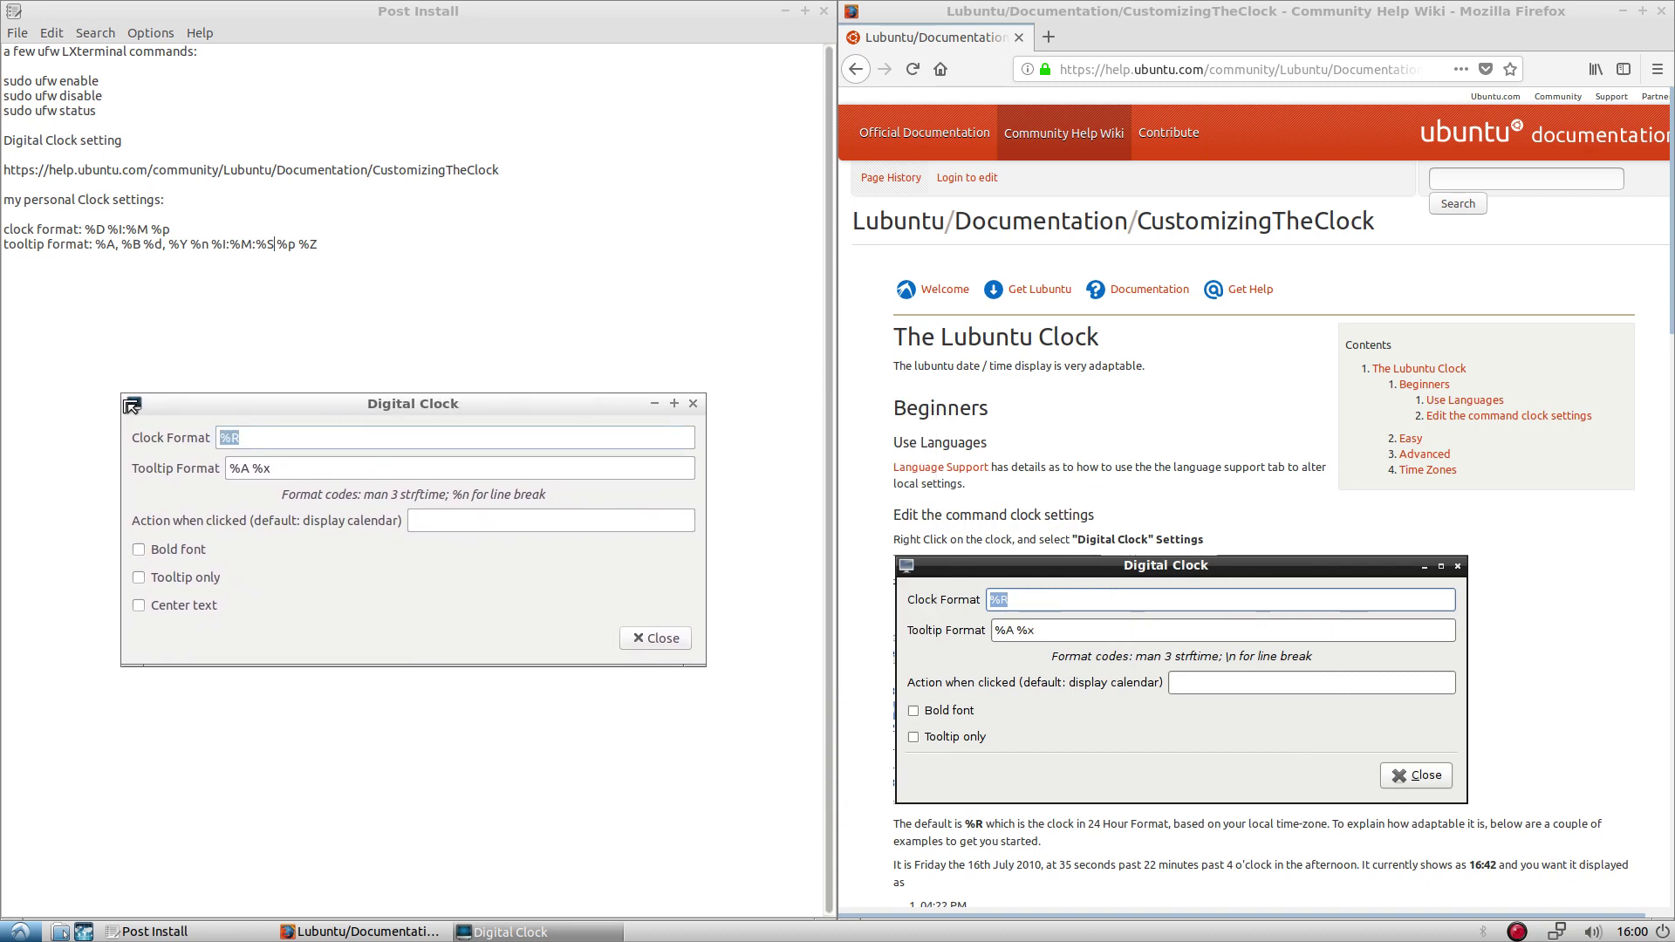
{"action": "left_click", "coordinate": [131, 401]}
{"action": "mouse_move", "coordinate": [138, 426]}
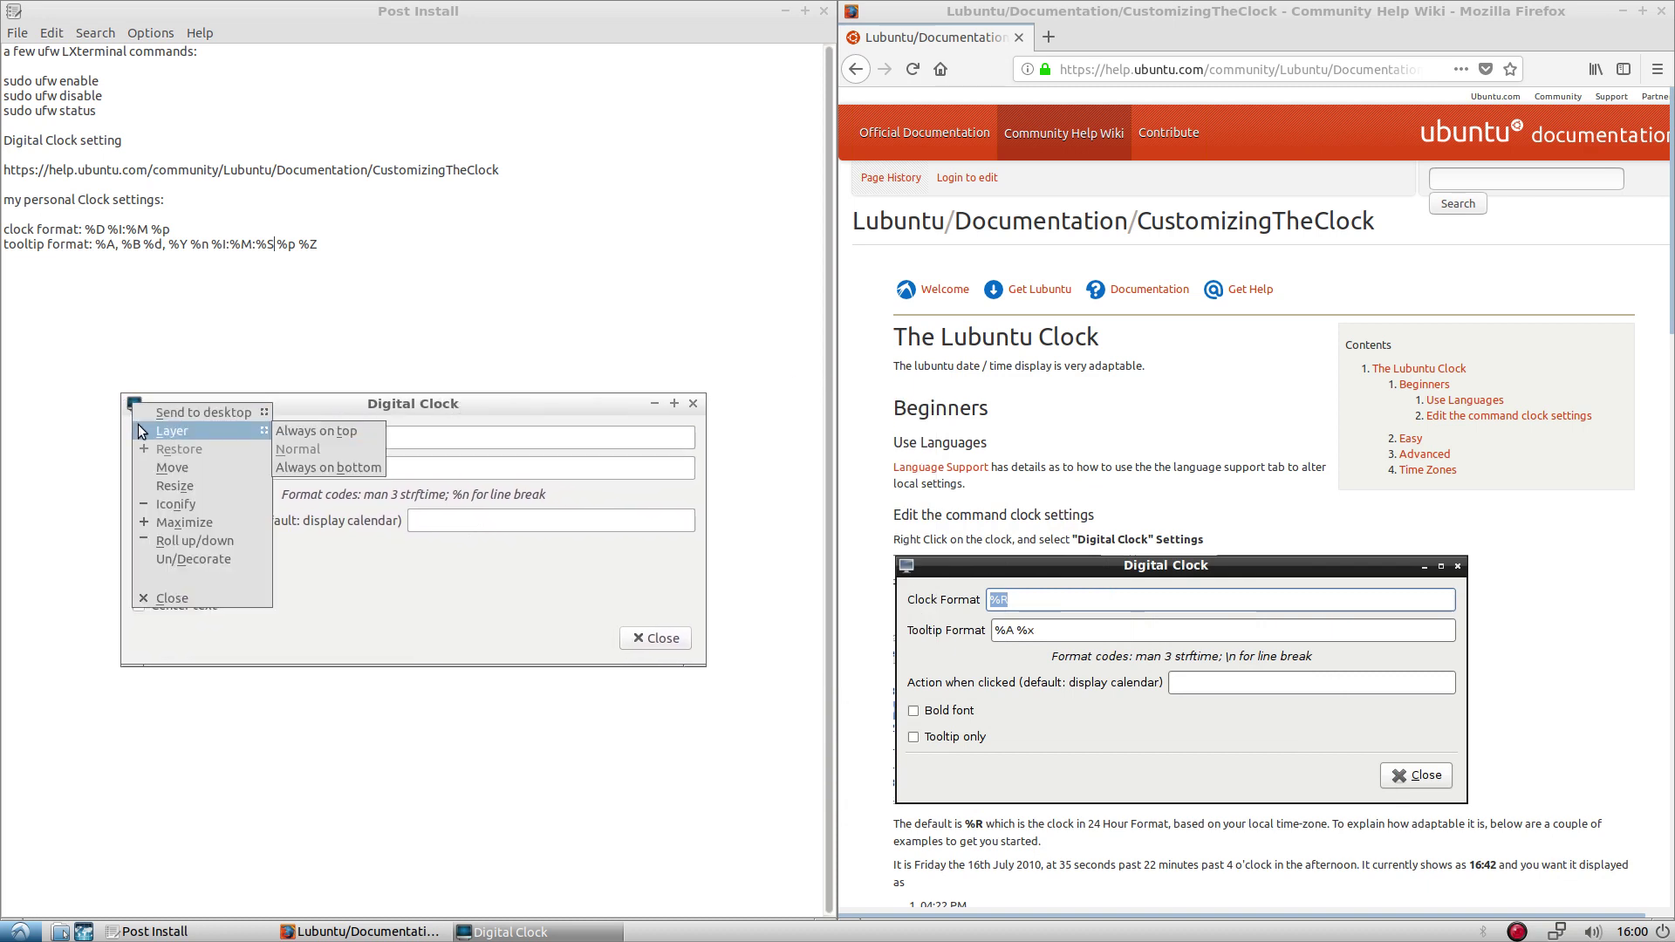
{"action": "left_click", "coordinate": [302, 426]}
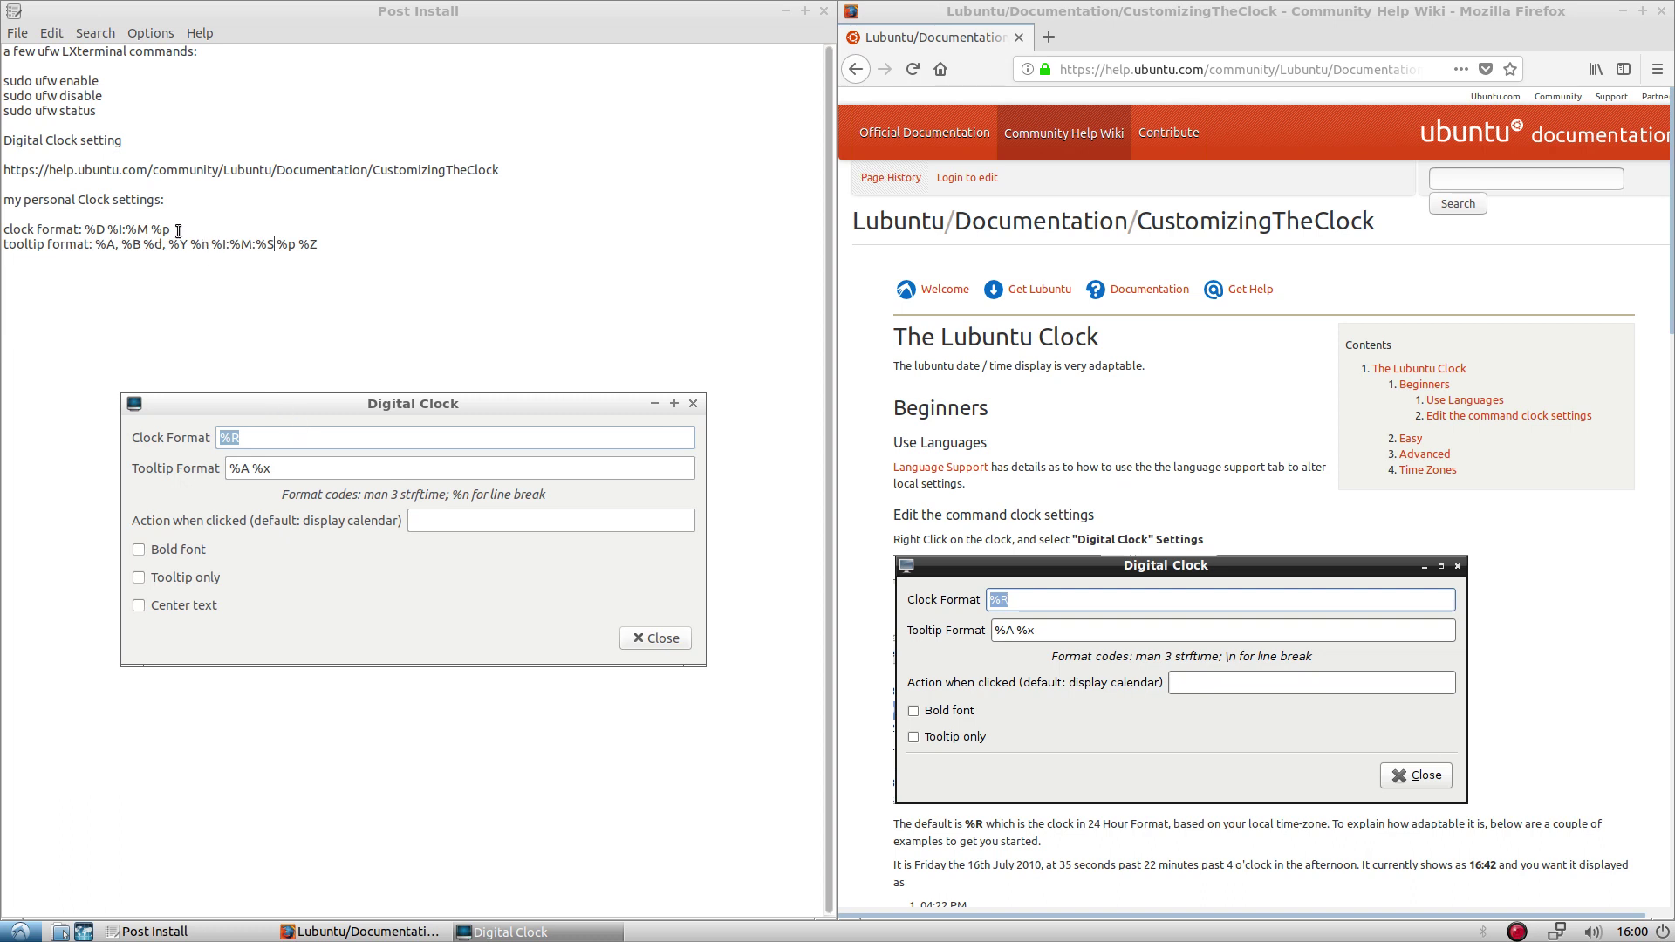
- Copy %D %I:%M %p from the notes and paste it over %R in Clock Format
{"action": "left_click_drag", "start_coordinate": [178, 231], "coordinate": [86, 227]}
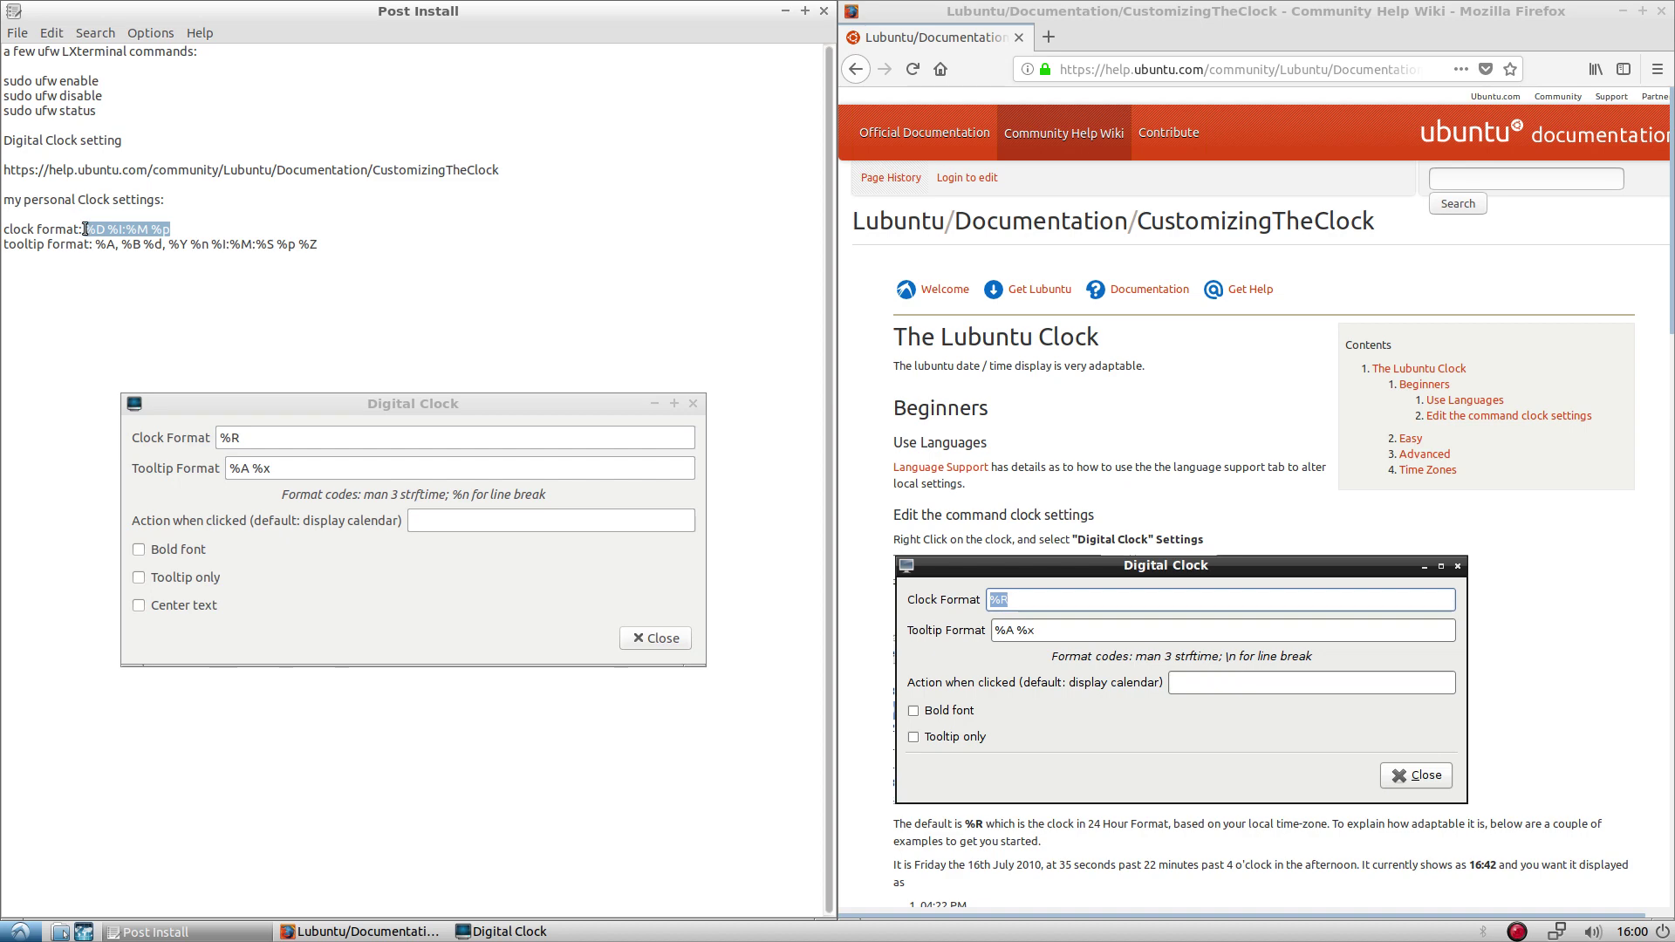
{"action": "right_click", "coordinate": [99, 225]}
{"action": "left_click", "coordinate": [116, 260]}
{"action": "double_click", "coordinate": [242, 436]}
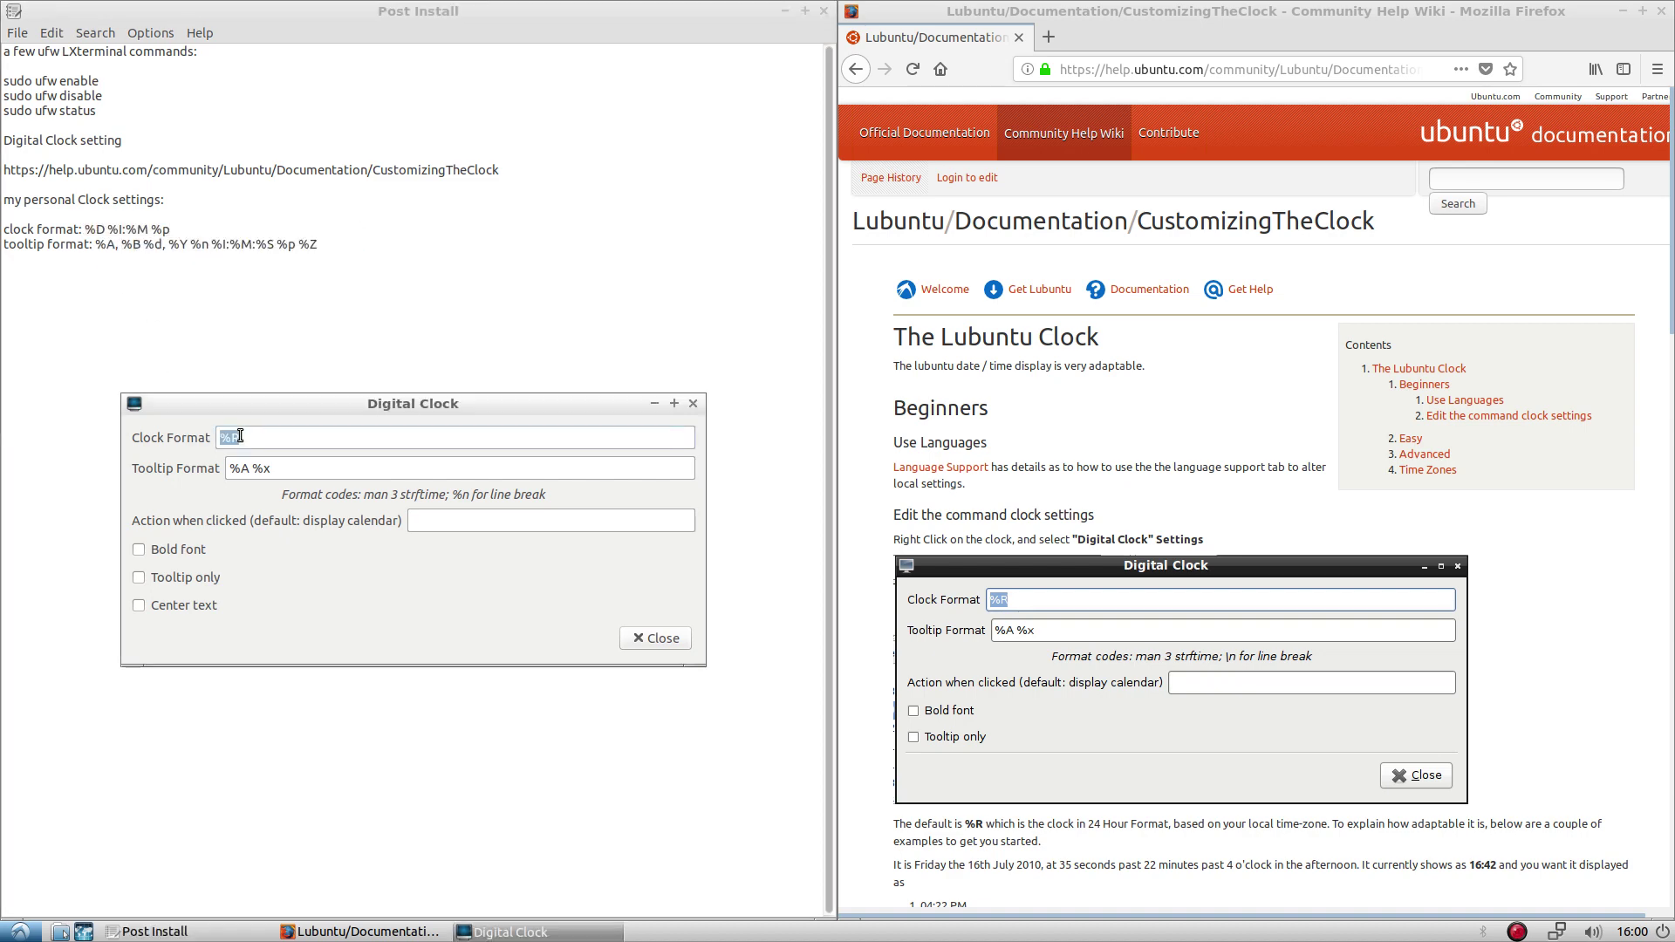
{"action": "right_click", "coordinate": [239, 434]}
{"action": "left_click", "coordinate": [260, 483]}
{"action": "left_click", "coordinate": [297, 471]}
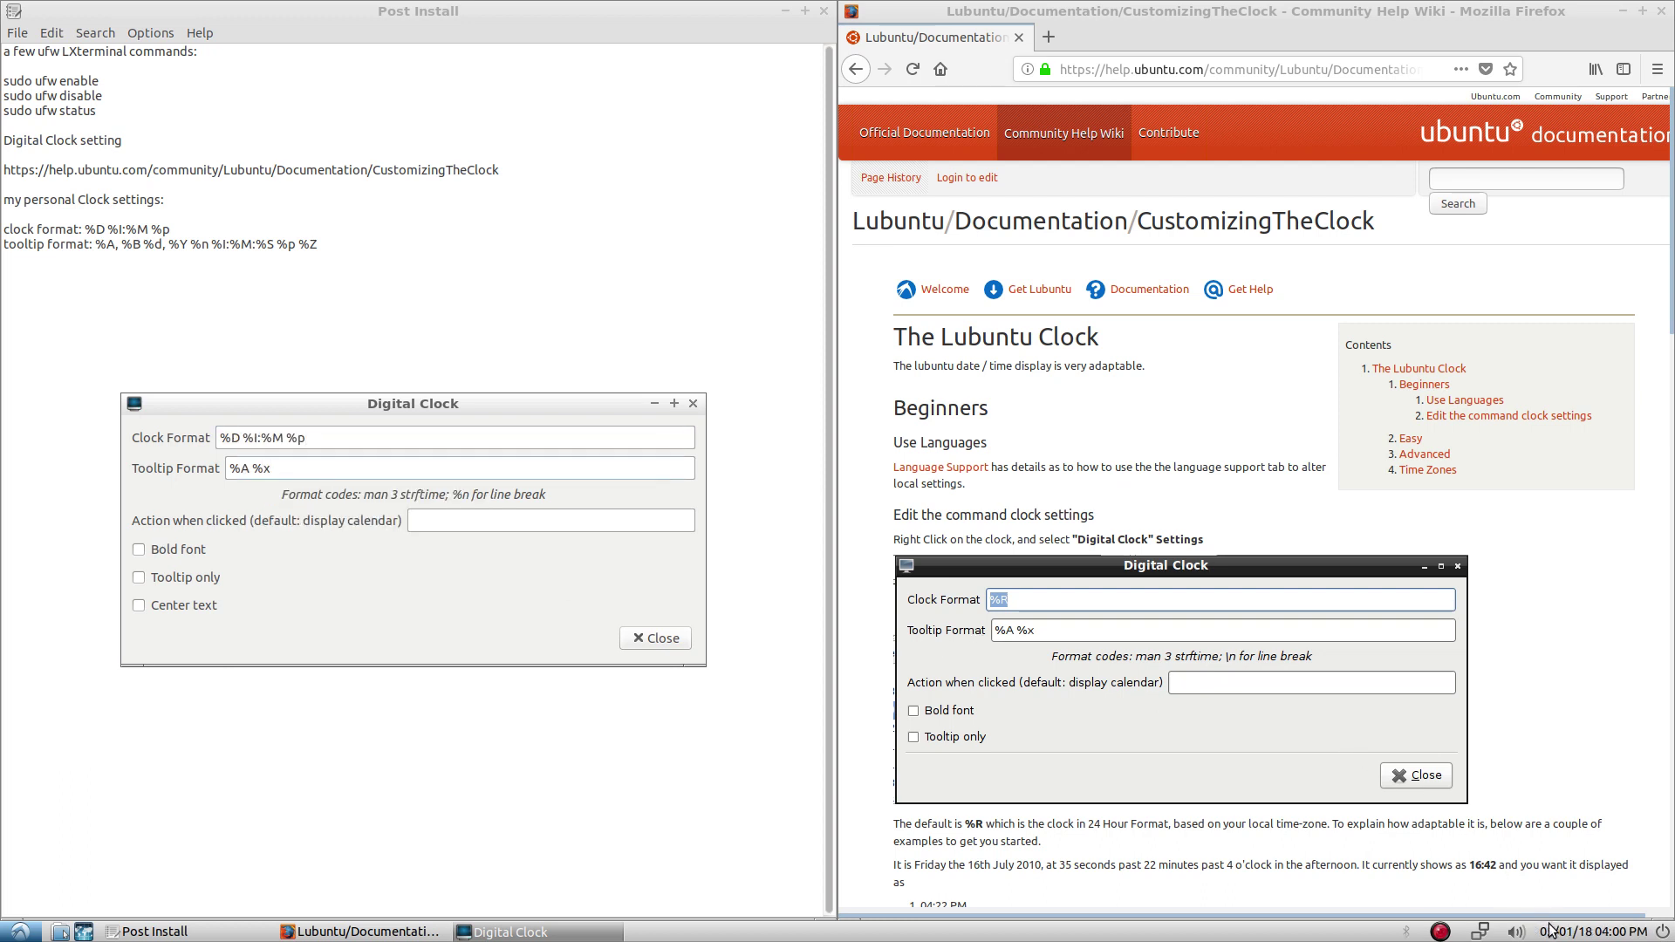
{"action": "mouse_move", "coordinate": [1560, 934]}
{"action": "mouse_move", "coordinate": [1612, 934]}
{"action": "scroll", "coordinate": [1113, 623], "scroll_direction": "down", "scroll_amount": 10}
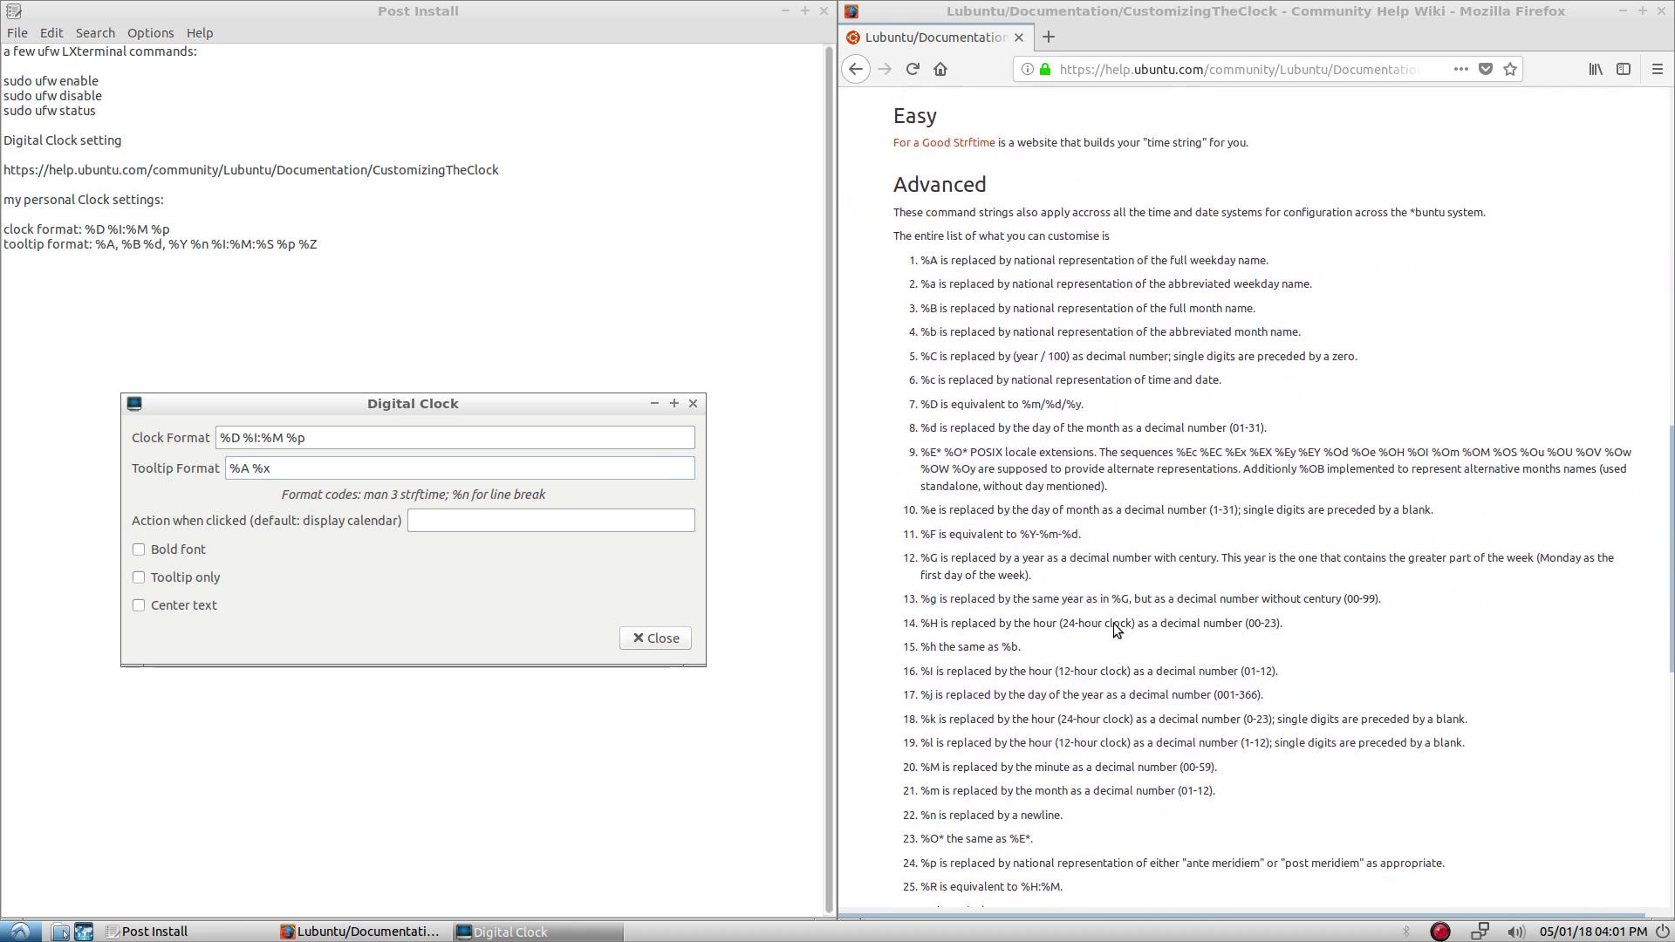
- Highlight the %m month code in the wiki list and enable bold font for the clock
{"action": "scroll", "coordinate": [1113, 623], "scroll_direction": "down", "scroll_amount": 1}
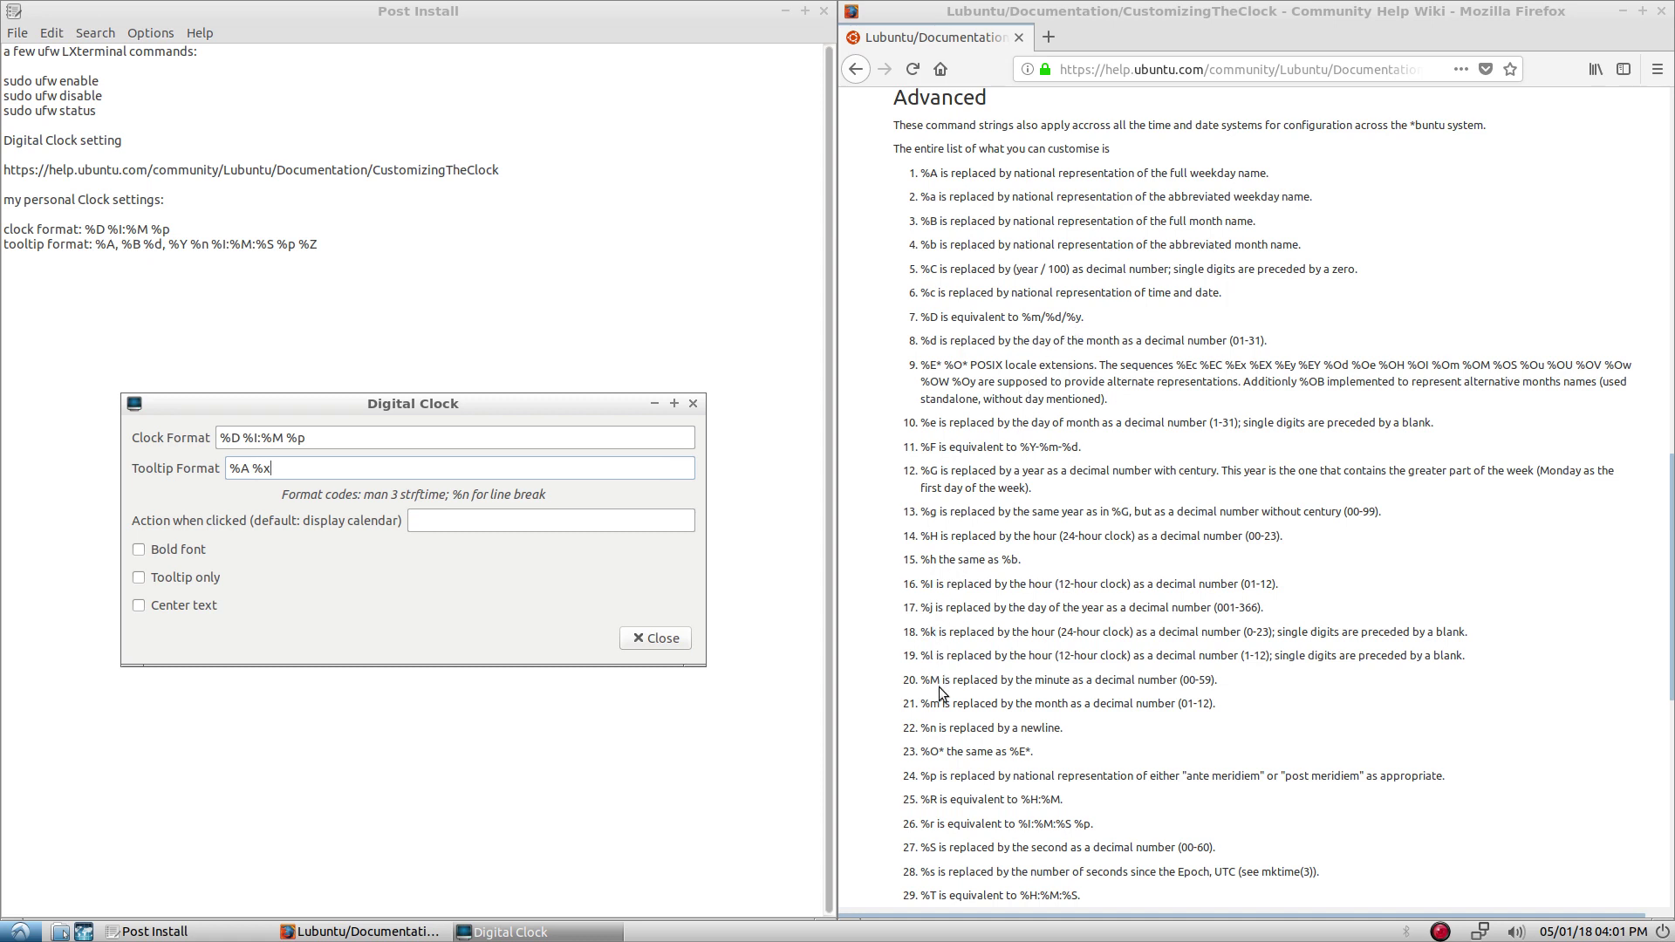
{"action": "left_click_drag", "start_coordinate": [940, 703], "coordinate": [921, 703]}
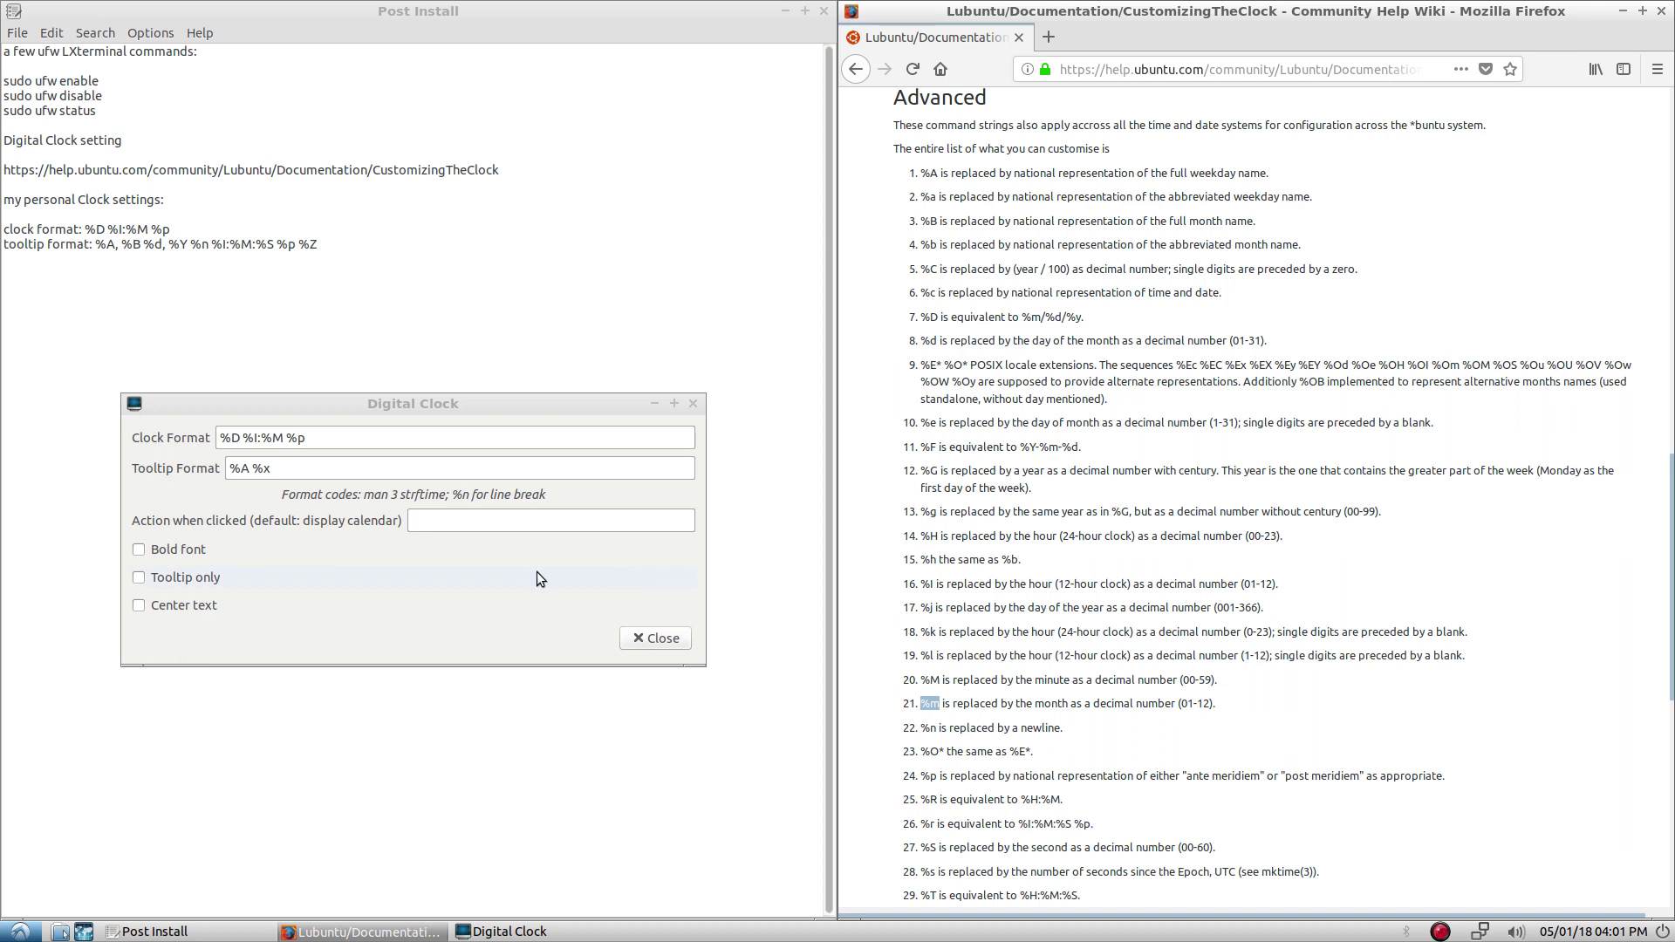
{"action": "left_click", "coordinate": [255, 443]}
{"action": "left_click", "coordinate": [138, 550]}
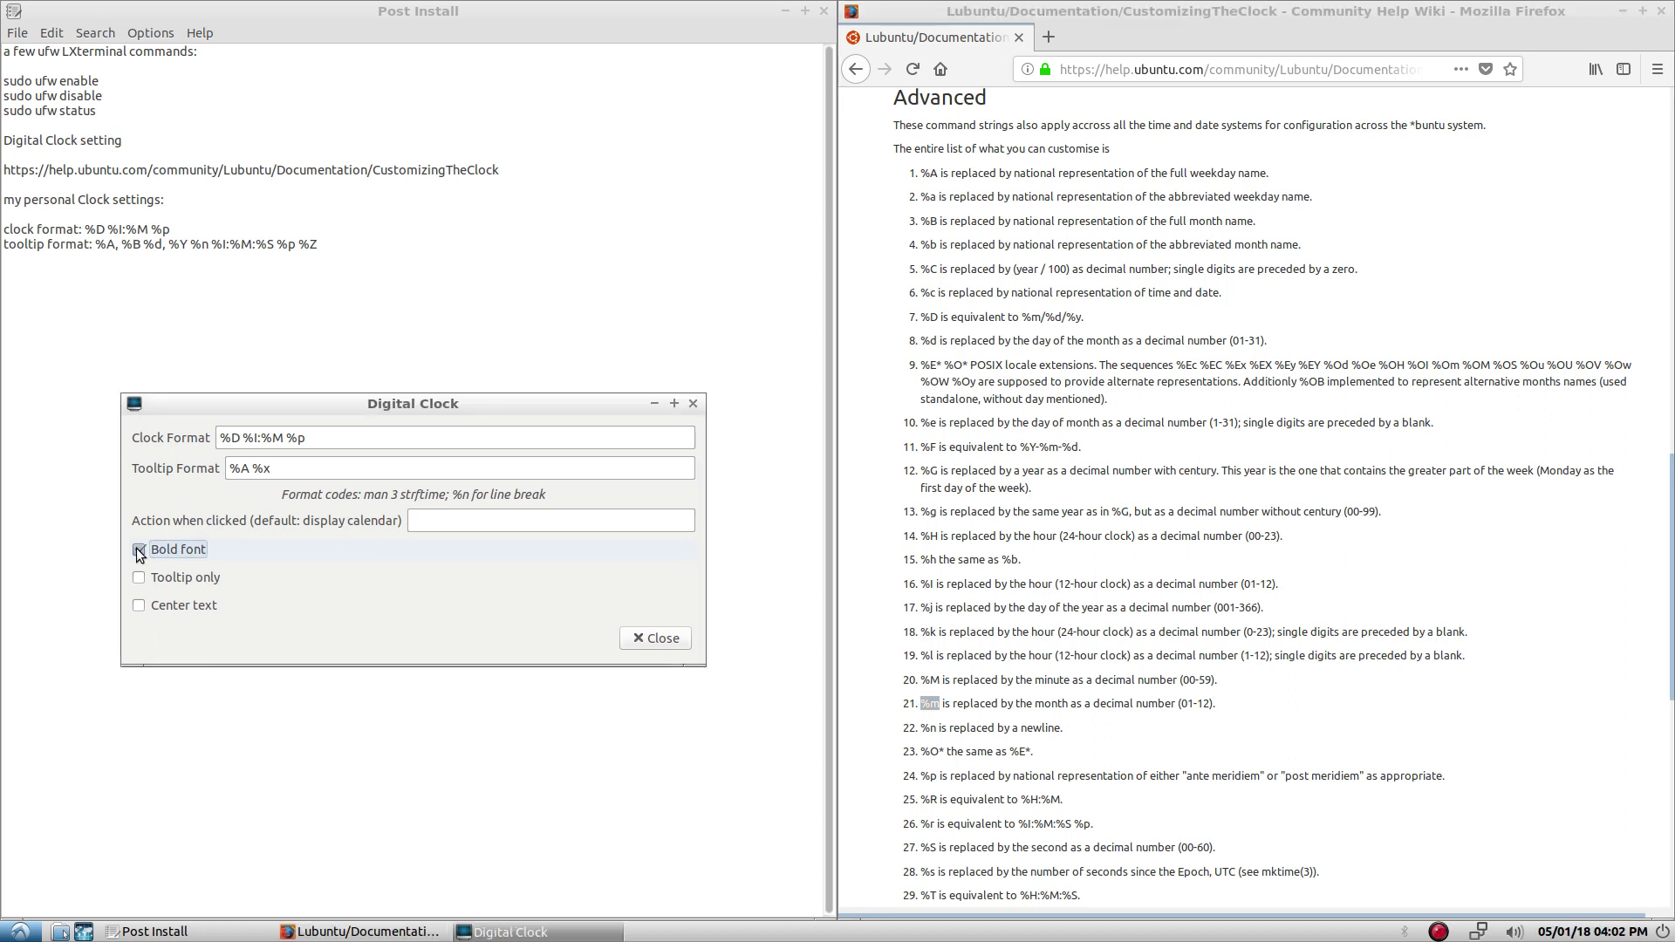
- Centre the clock text and select the saved tooltip format line in the Post Install notes
{"action": "left_click", "coordinate": [138, 607]}
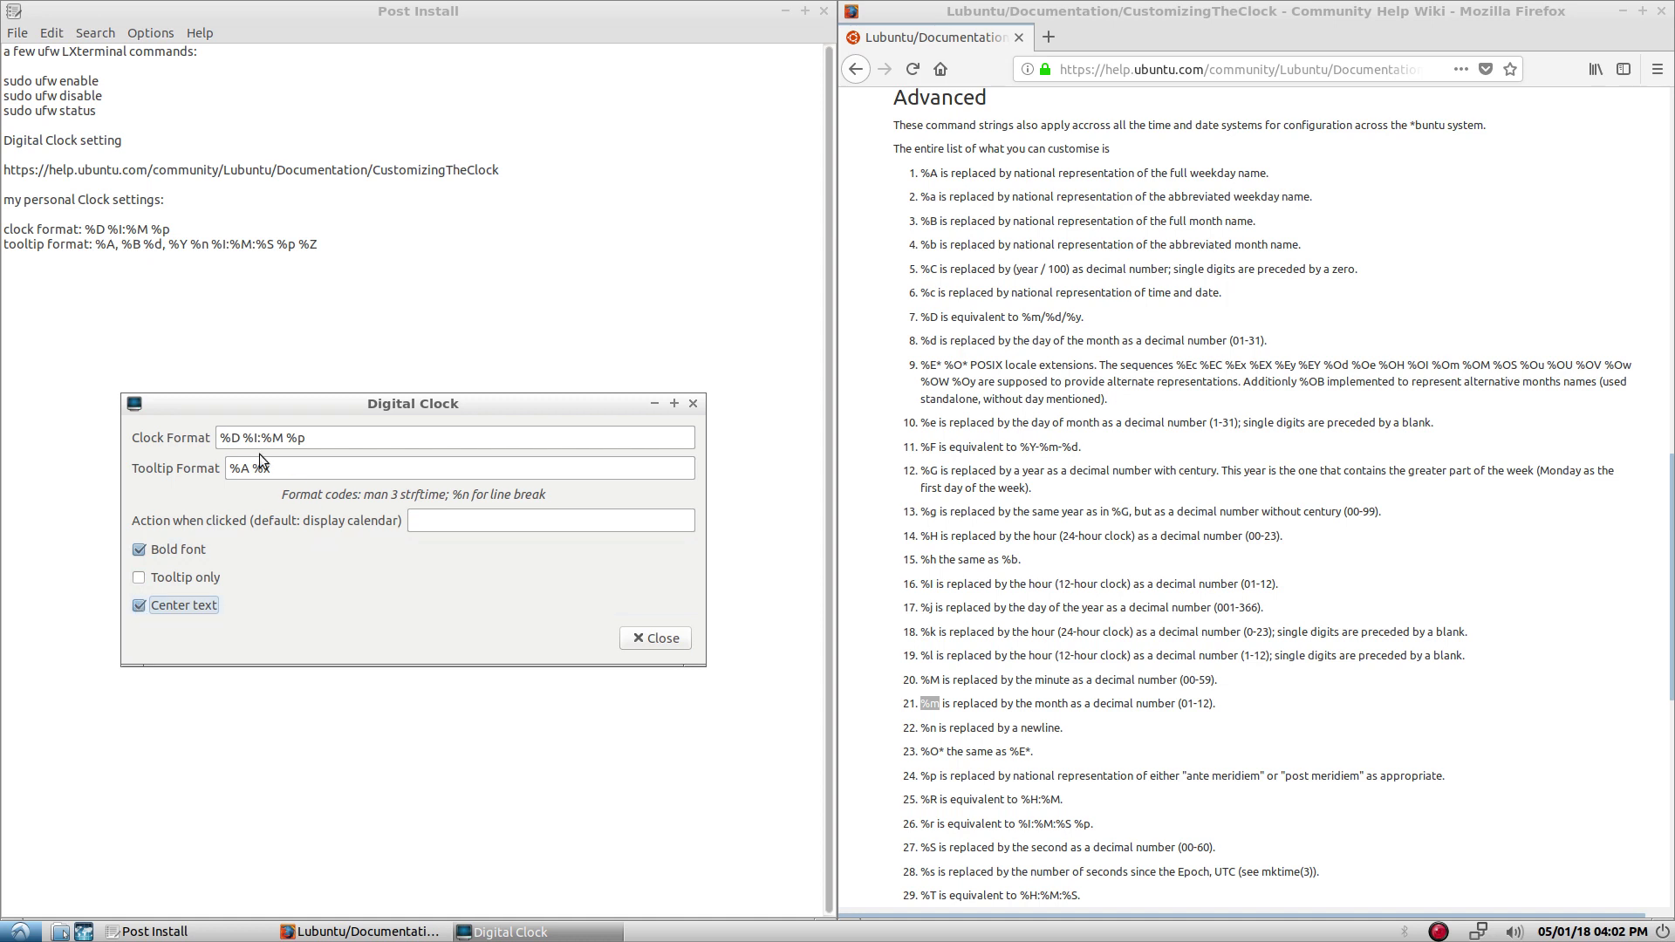
{"action": "left_click_drag", "start_coordinate": [270, 468], "coordinate": [224, 443]}
{"action": "left_click_drag", "start_coordinate": [319, 245], "coordinate": [128, 245]}
{"action": "key", "text": "End"}
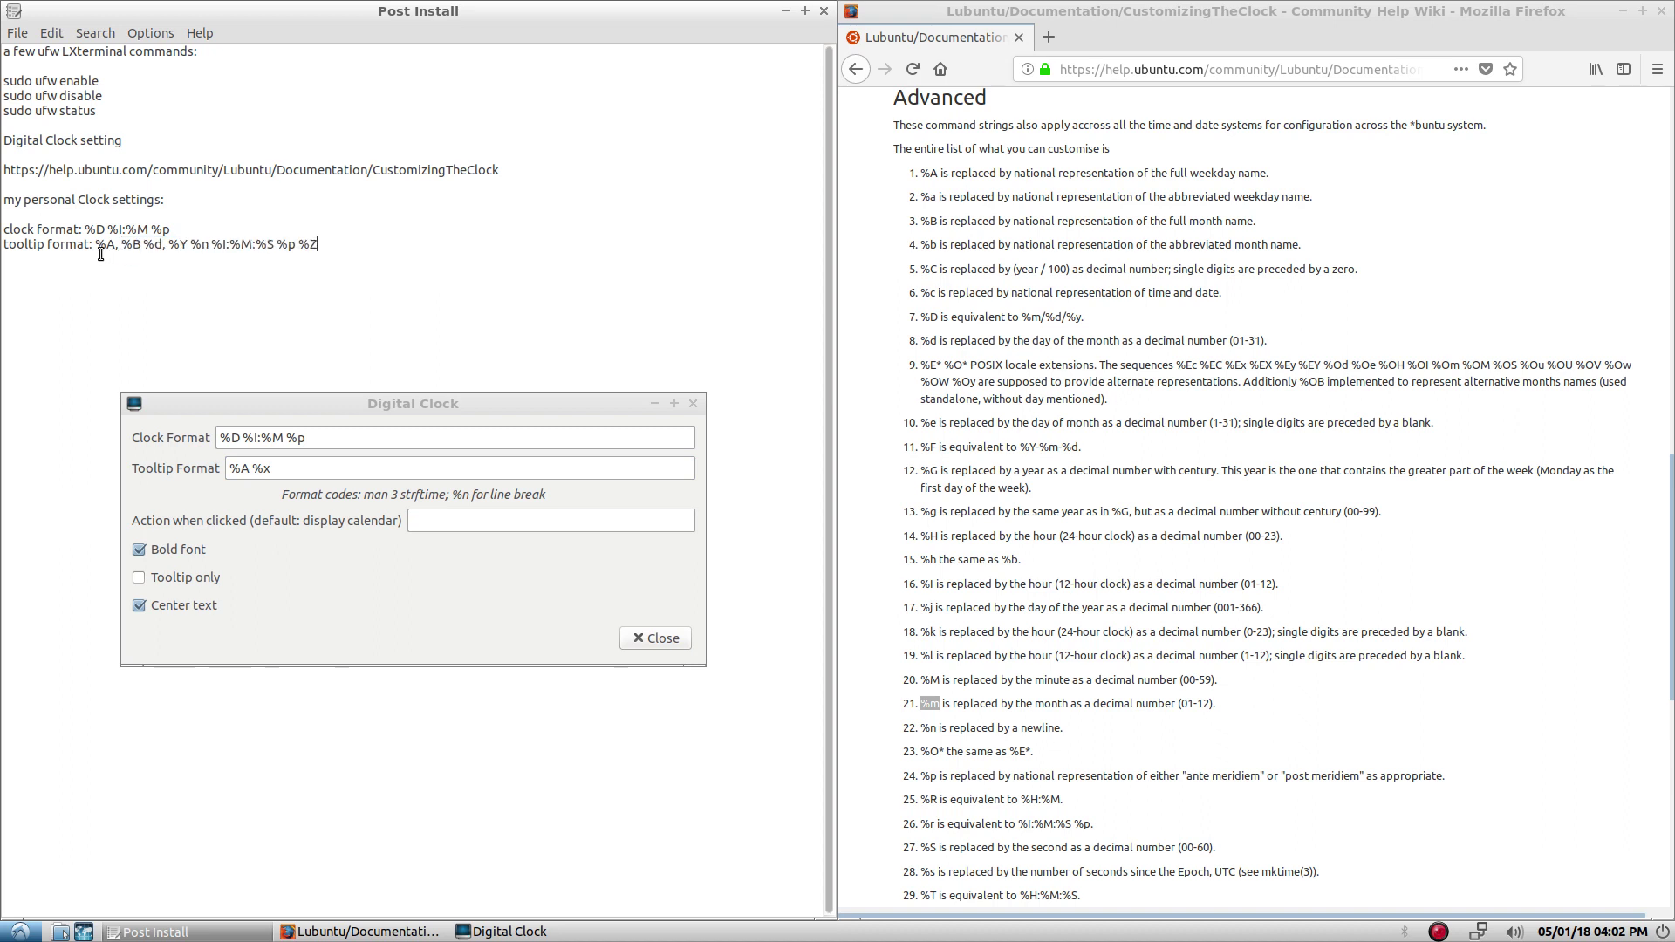
{"action": "left_click", "coordinate": [95, 248], "text": "shift"}
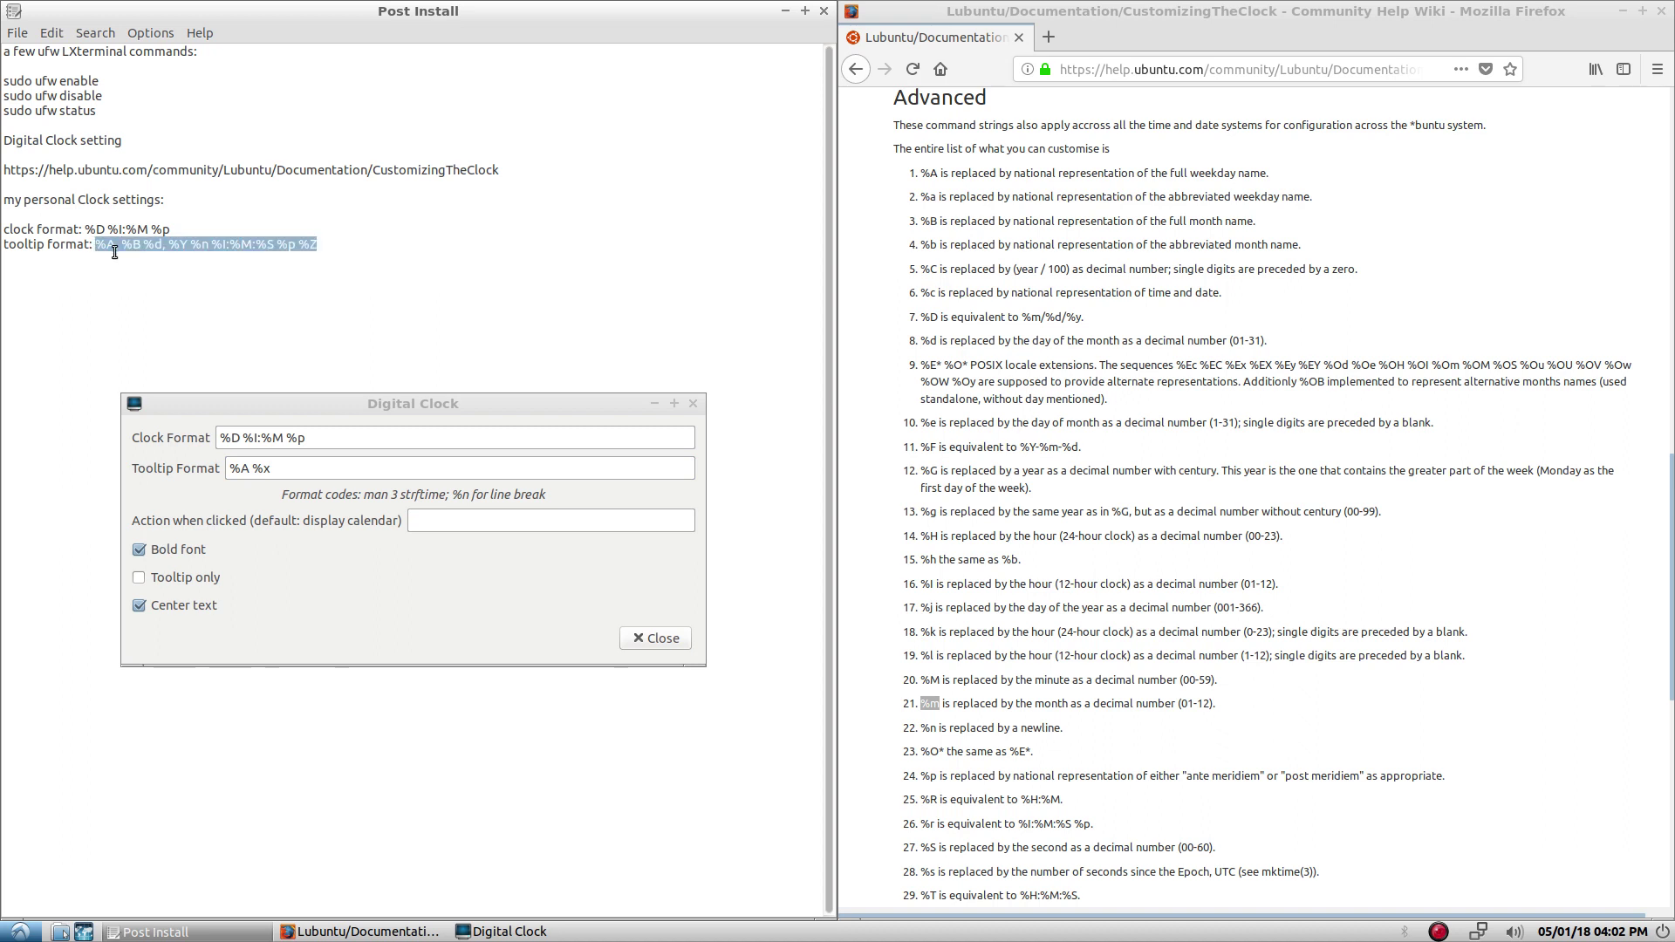
{"action": "left_click", "coordinate": [128, 253]}
{"action": "right_click", "coordinate": [128, 253]}
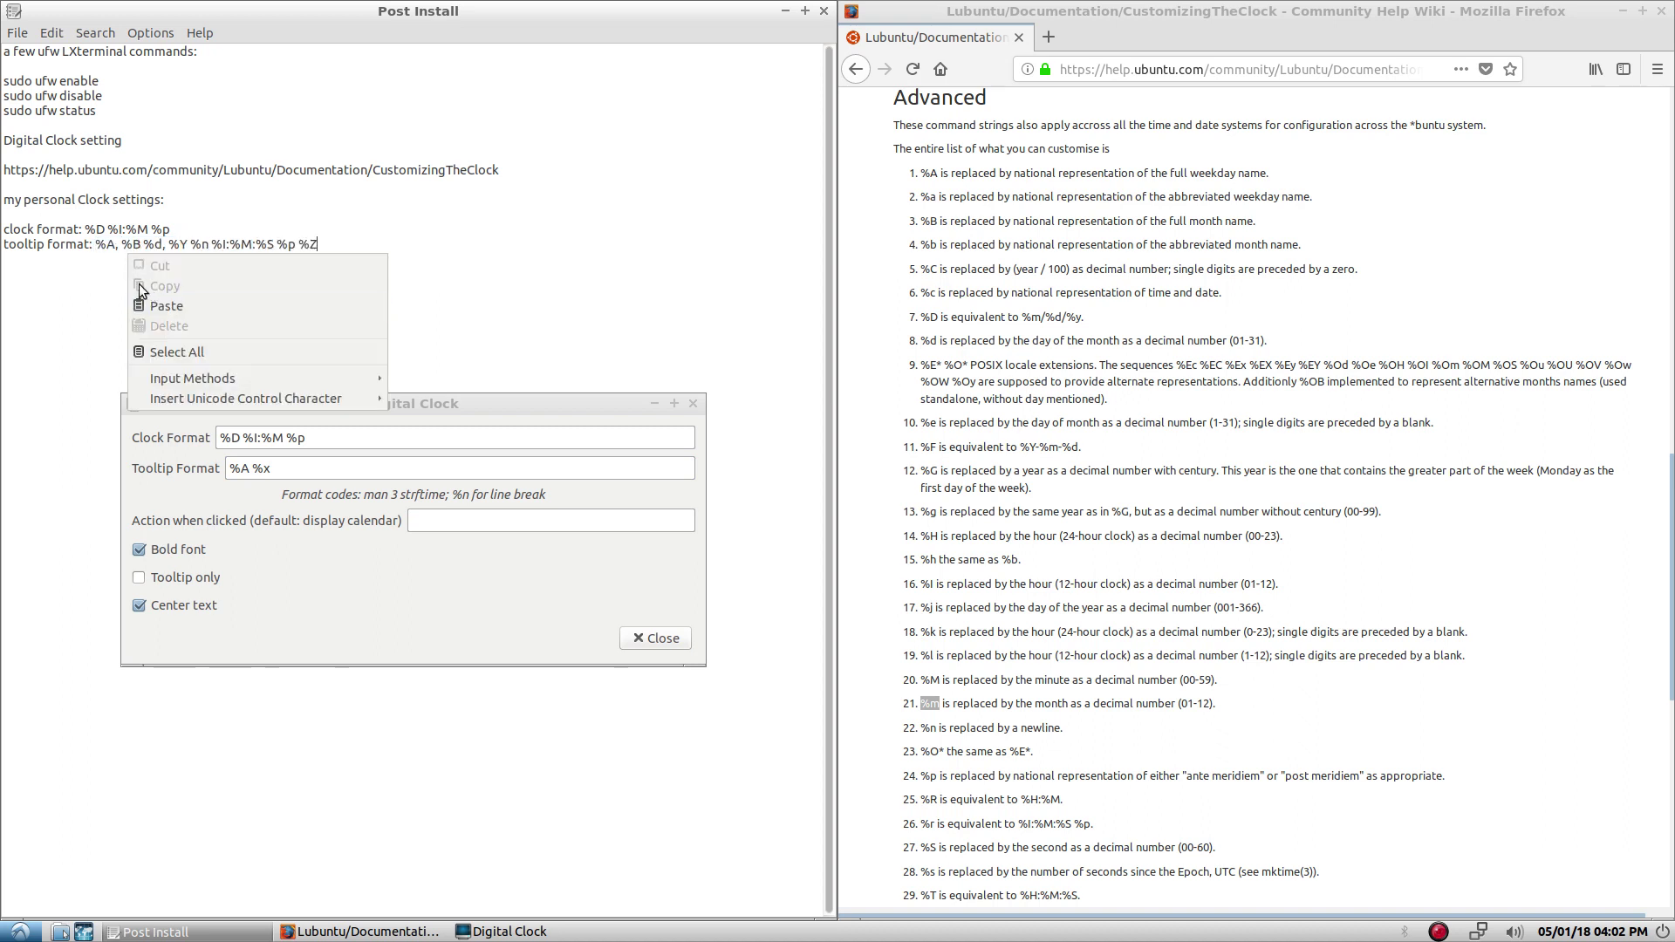
{"action": "left_click", "coordinate": [96, 287]}
- Copy %A, %B %d, %Y %n %I:%M:%S %p %Z from the notes and paste it over %A %x
{"action": "left_click_drag", "start_coordinate": [321, 249], "coordinate": [99, 250]}
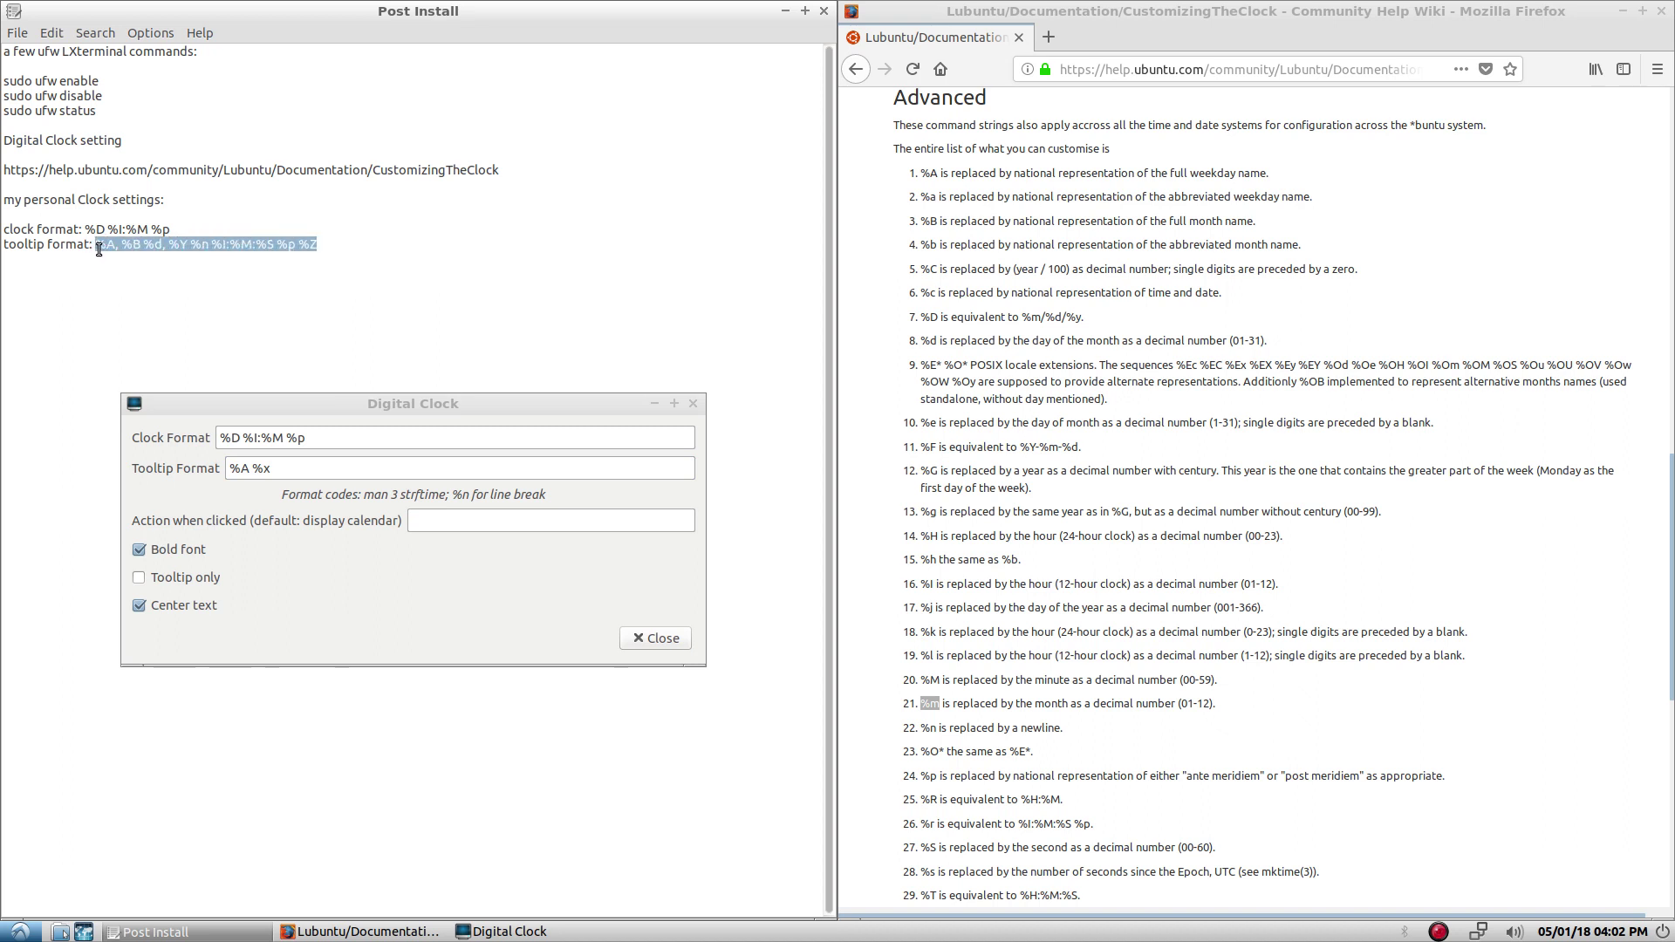
{"action": "right_click", "coordinate": [109, 248]}
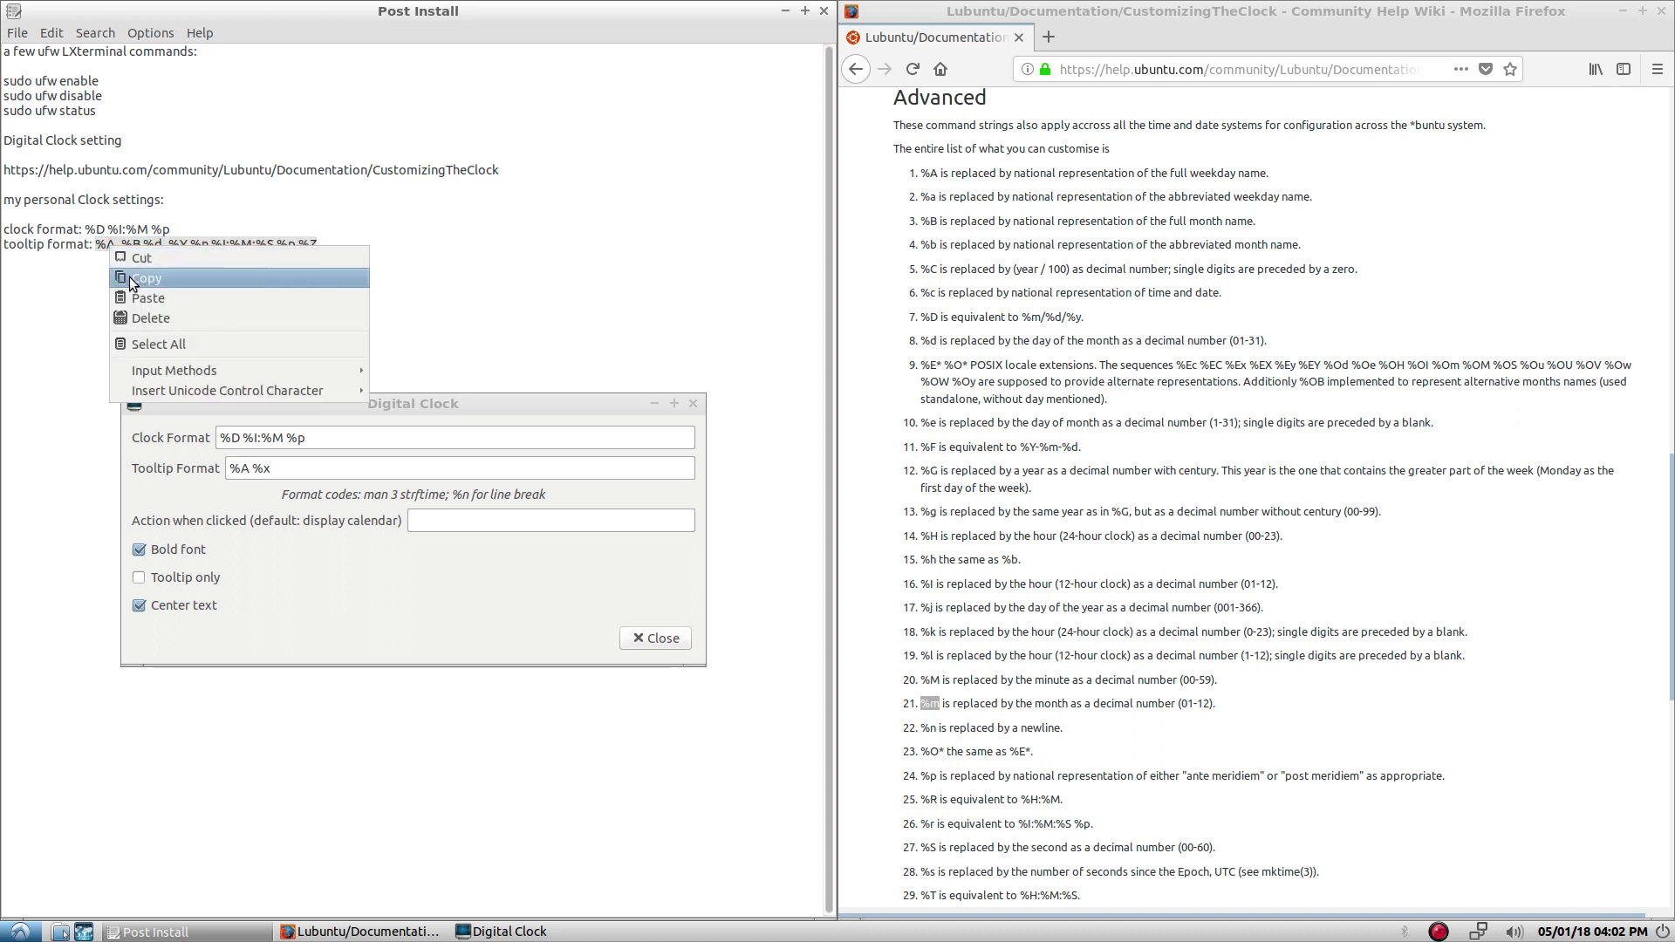
{"action": "left_click", "coordinate": [129, 277]}
{"action": "left_click", "coordinate": [285, 467]}
{"action": "left_click_drag", "start_coordinate": [285, 467], "coordinate": [218, 469]}
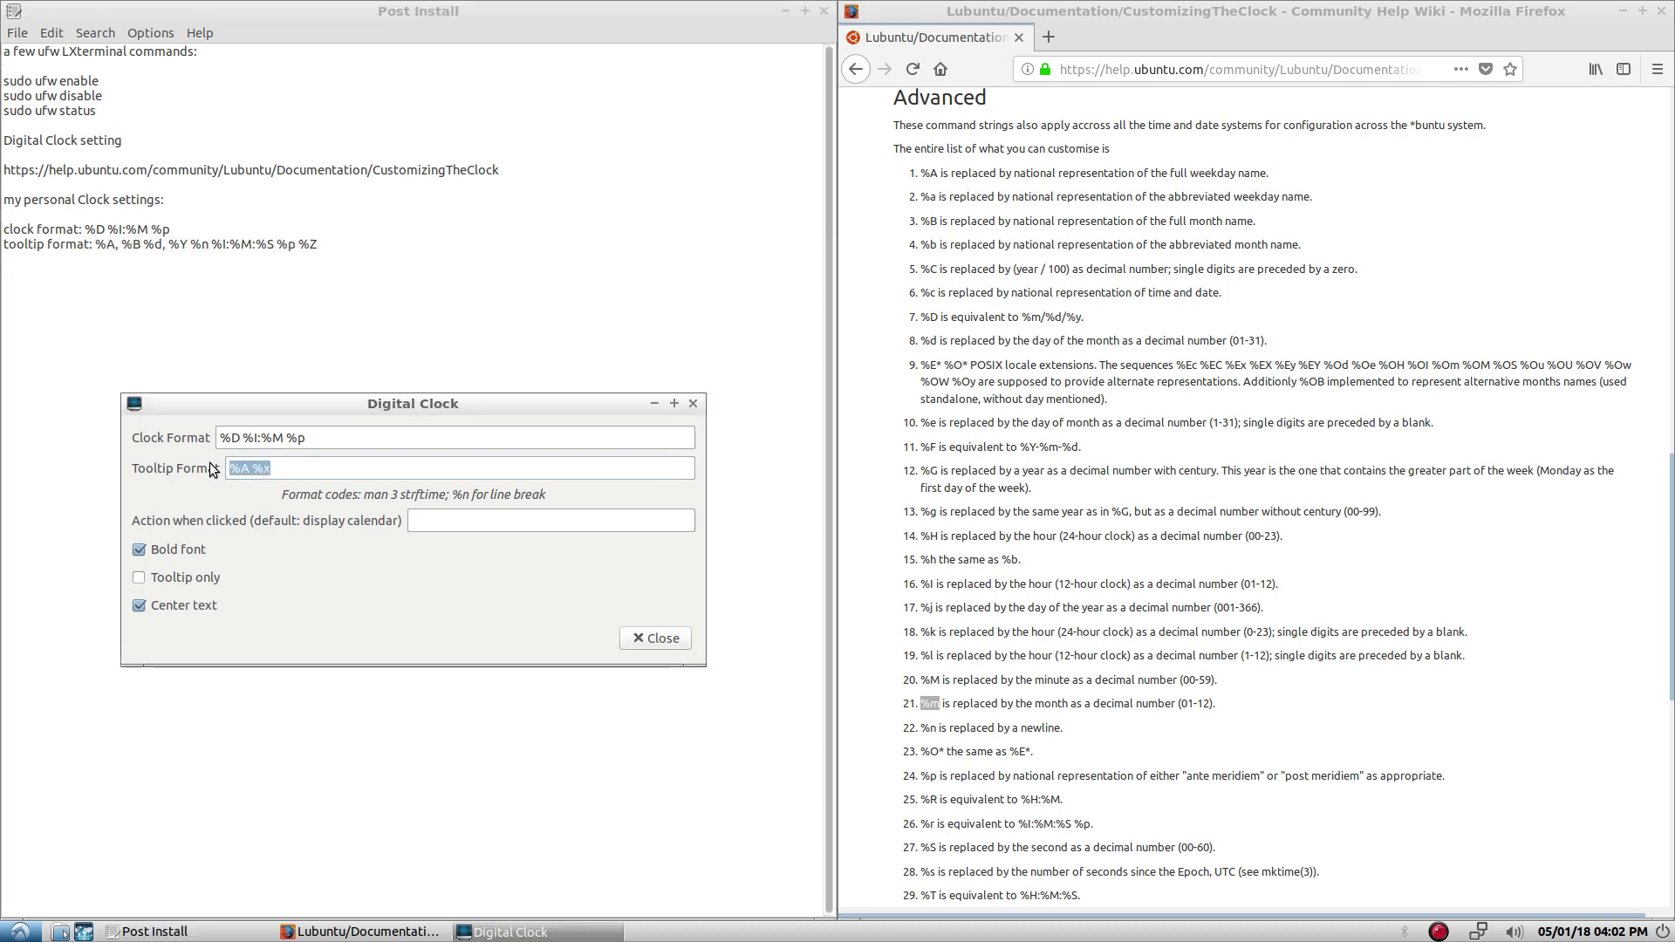
{"action": "right_click", "coordinate": [244, 468]}
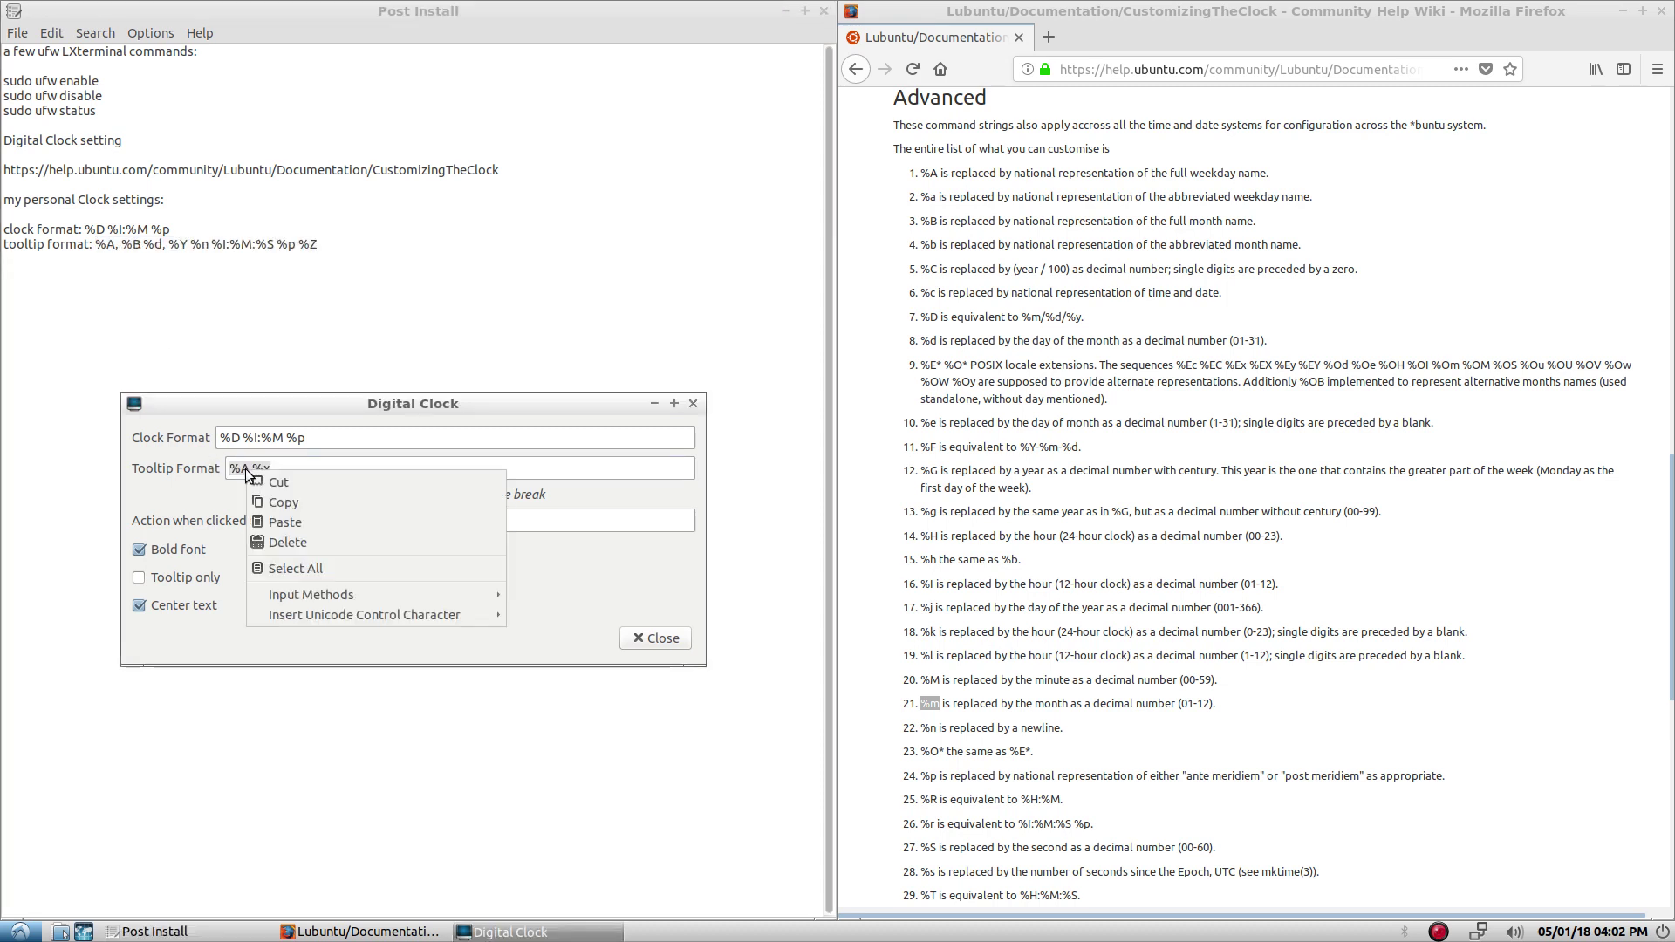
{"action": "left_click", "coordinate": [284, 521]}
{"action": "left_click", "coordinate": [343, 437]}
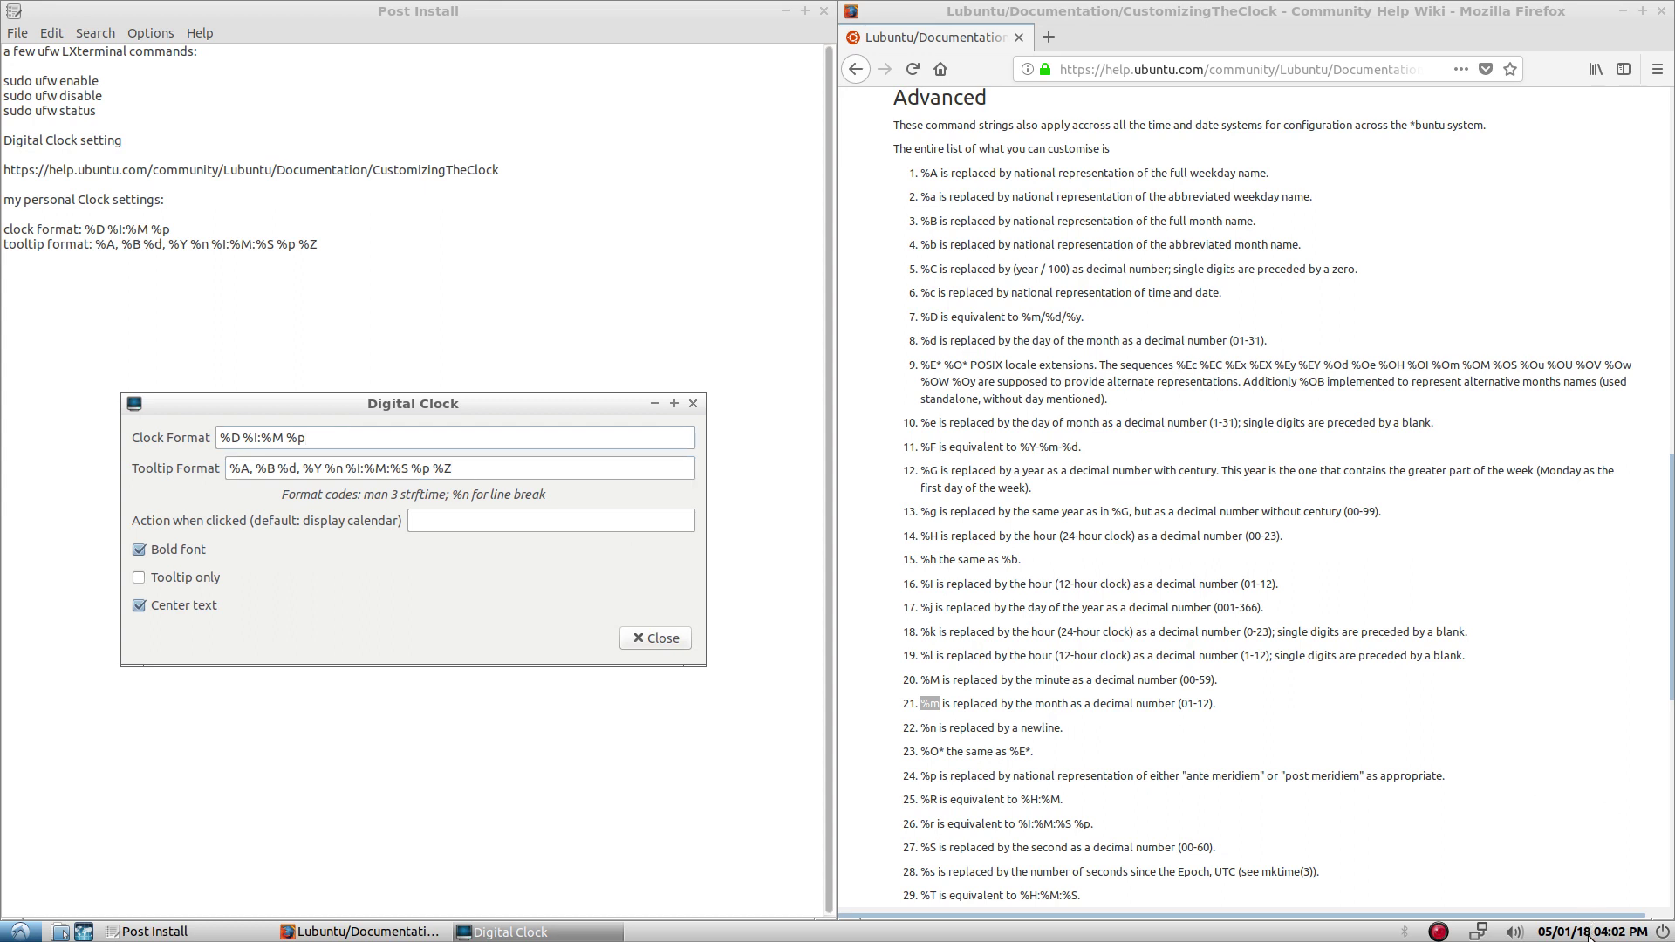
{"action": "mouse_move", "coordinate": [1588, 936]}
- Inspect the %d and %Y codes in the new tooltip format
{"action": "double_click", "coordinate": [297, 467]}
{"action": "mouse_move", "coordinate": [1596, 935]}
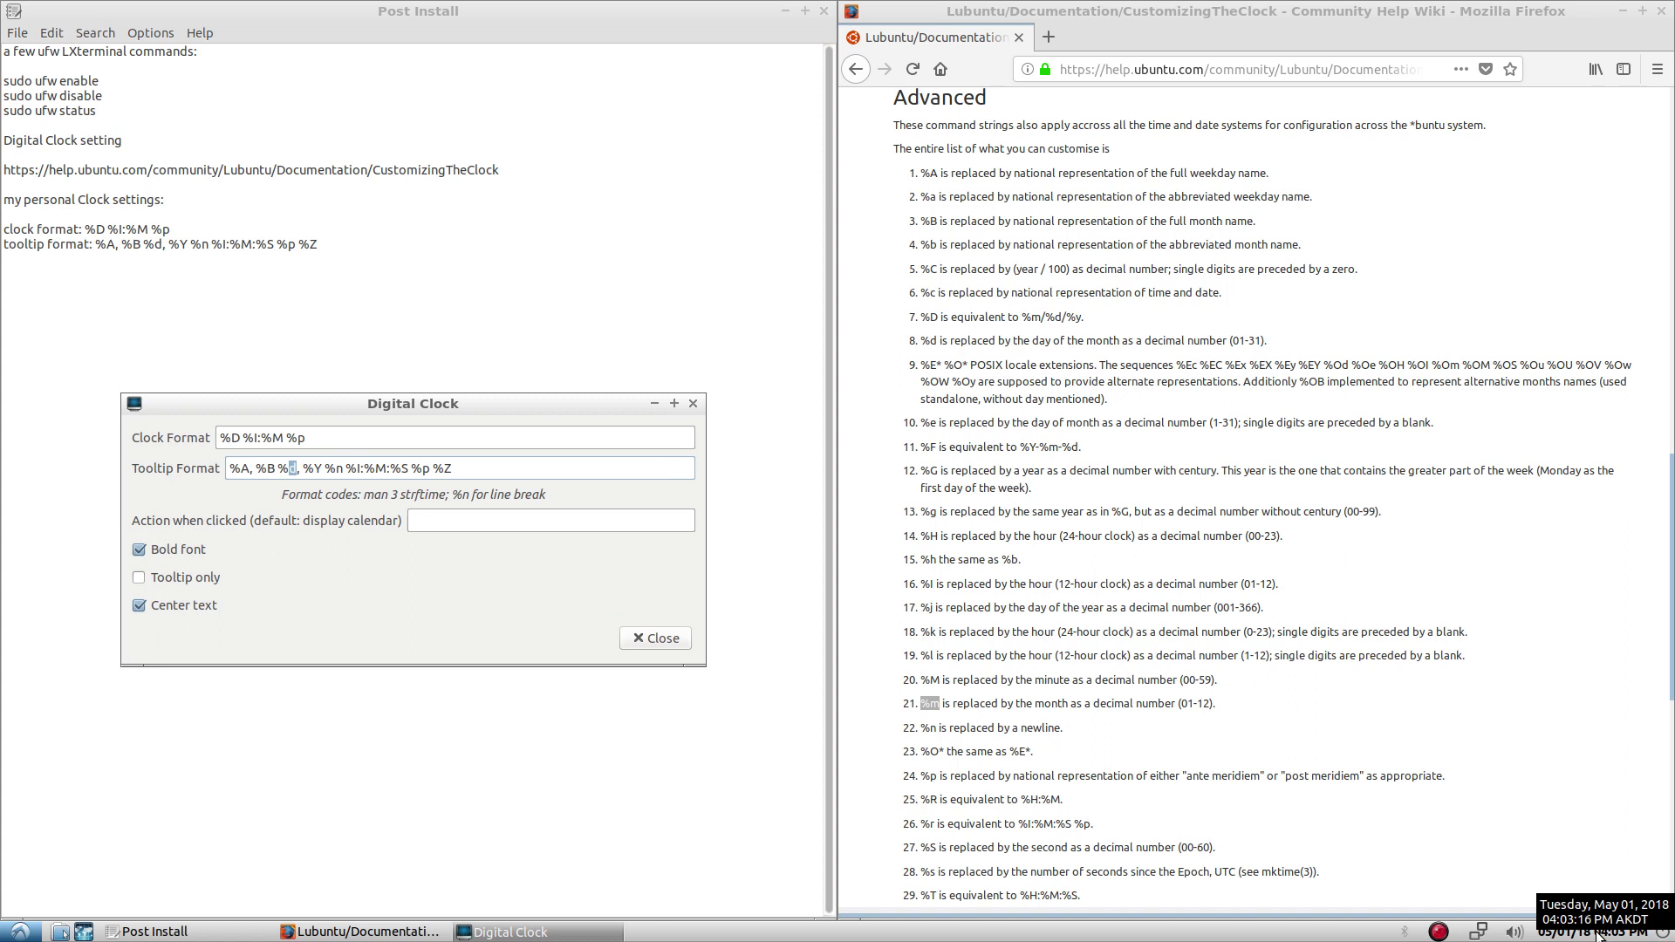
{"action": "double_click", "coordinate": [319, 468]}
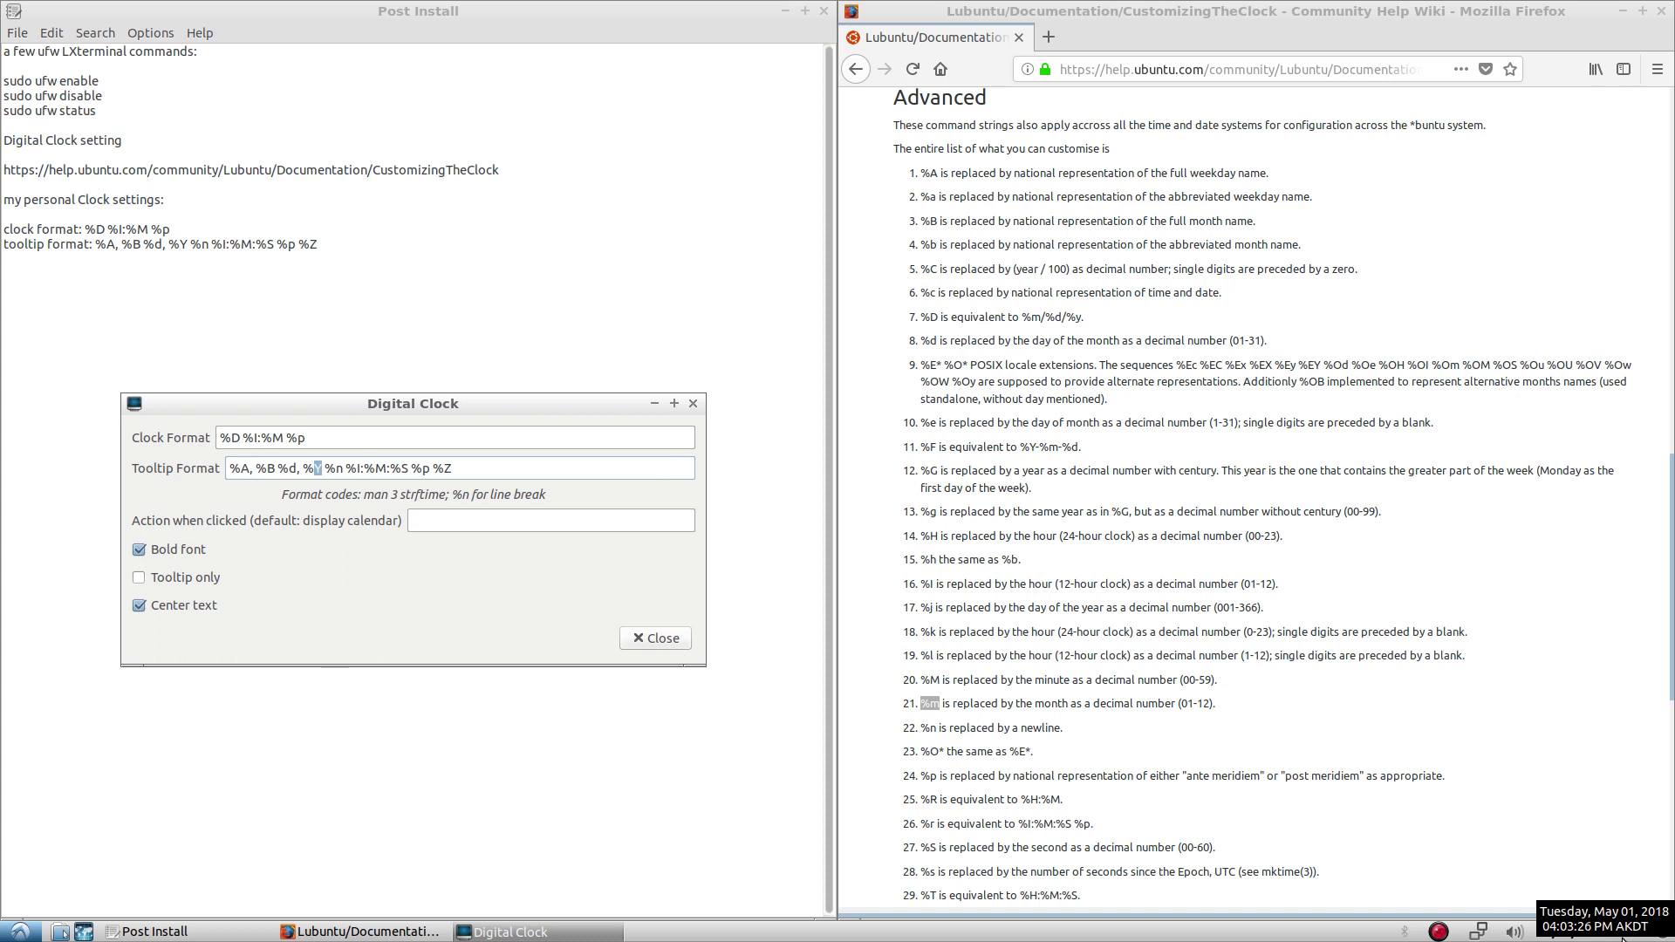
{"action": "left_click", "coordinate": [330, 468]}
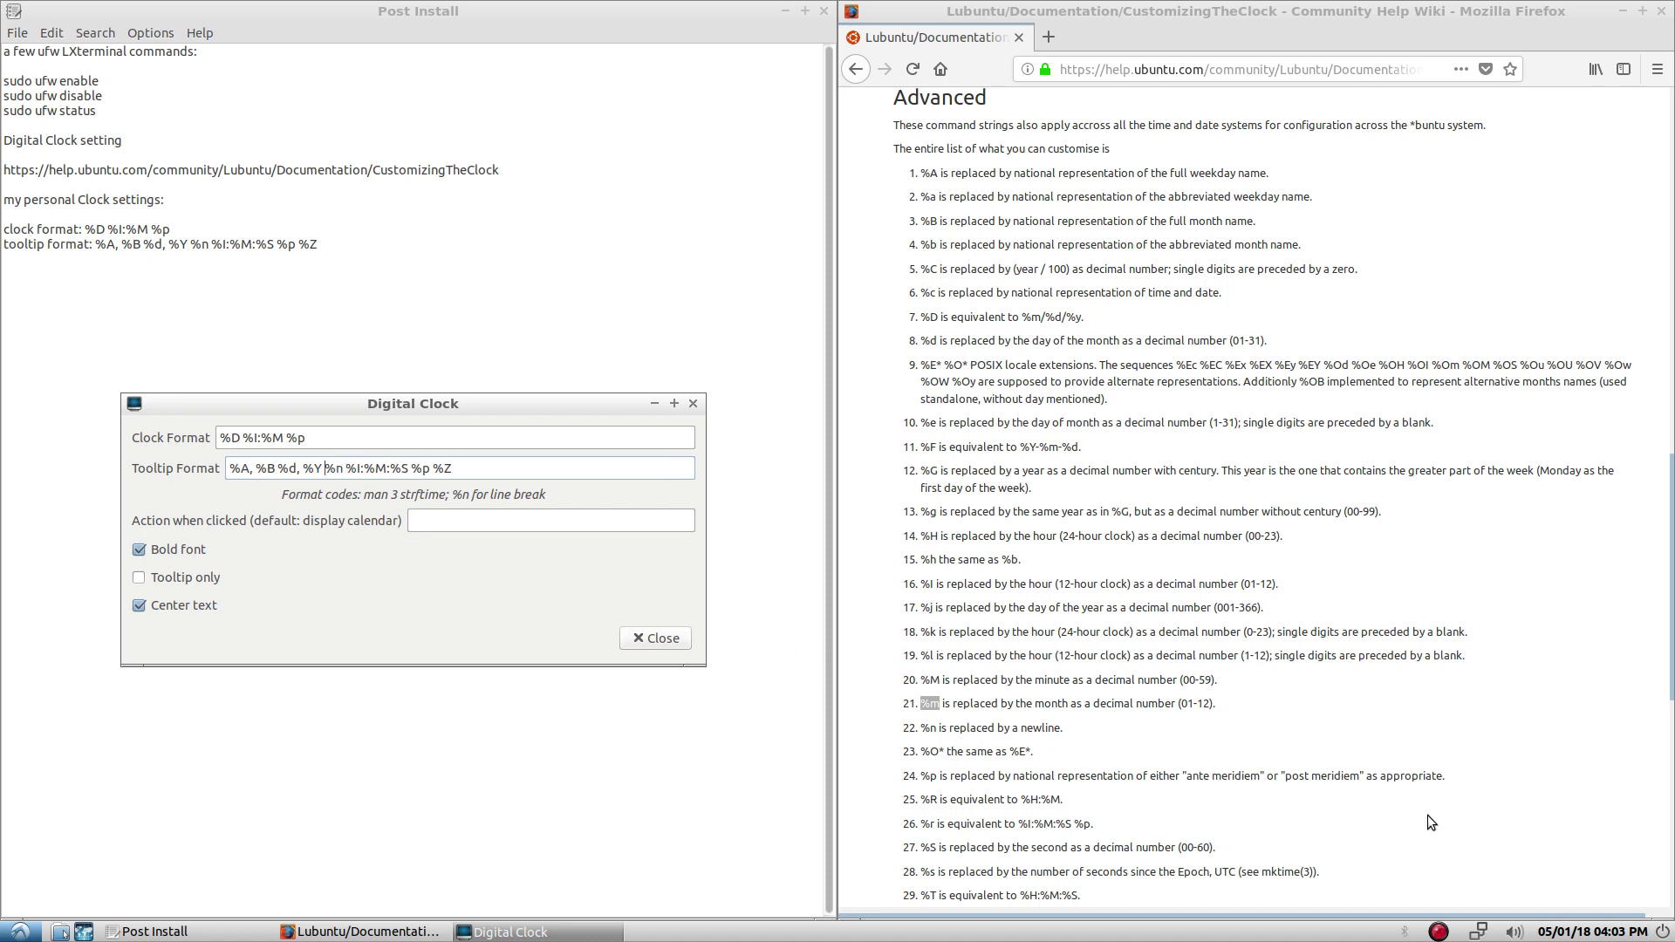
{"action": "mouse_move", "coordinate": [1624, 938]}
- Mark the wiki's %Z time zone entry, close Digital Clock settings, and return to the page top
{"action": "scroll", "coordinate": [1354, 802], "scroll_direction": "down", "scroll_amount": 5}
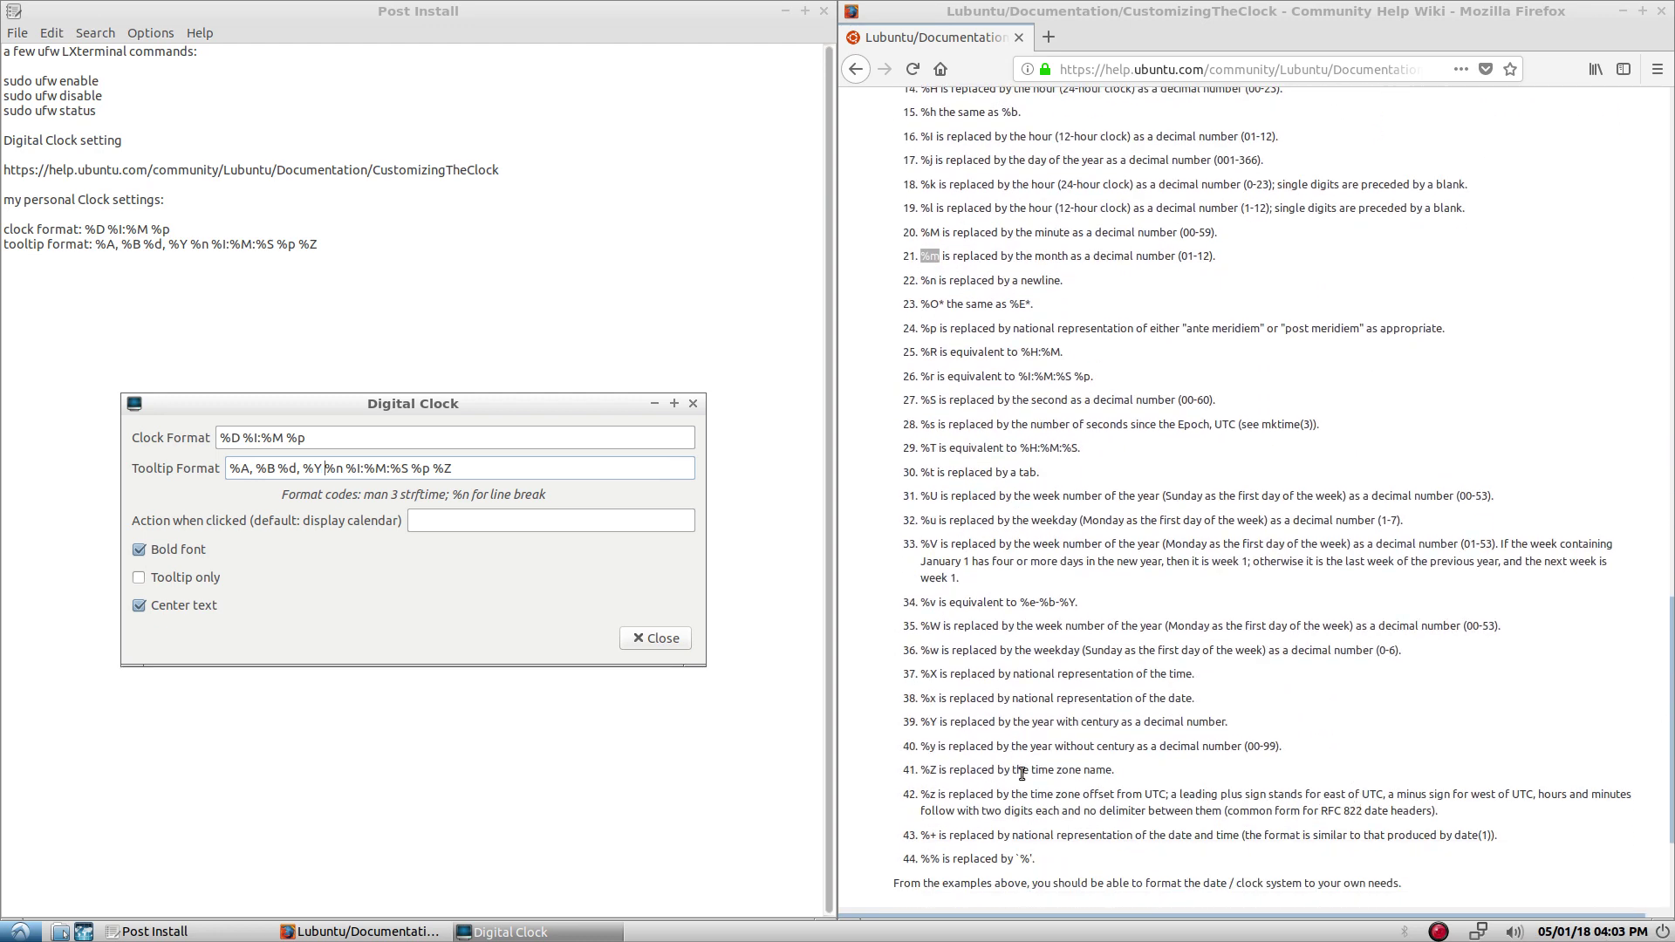
{"action": "left_click", "coordinate": [1110, 770]}
{"action": "left_click_drag", "start_coordinate": [1111, 770], "coordinate": [925, 767]}
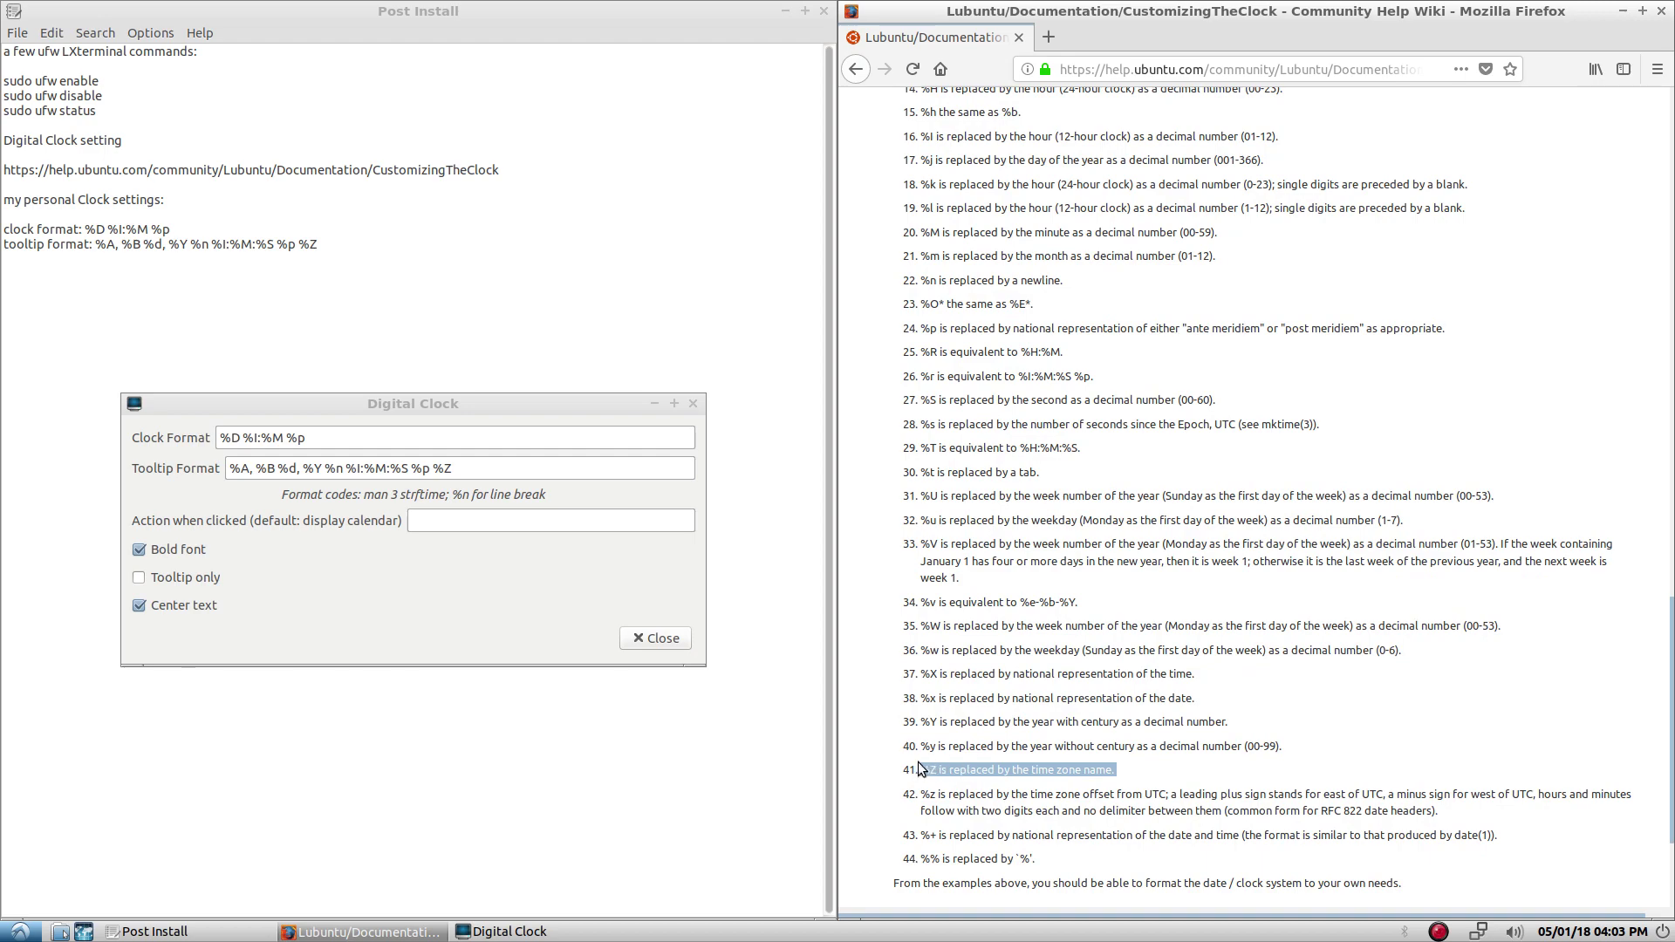
{"action": "left_click", "coordinate": [655, 638]}
{"action": "key", "text": "Home"}
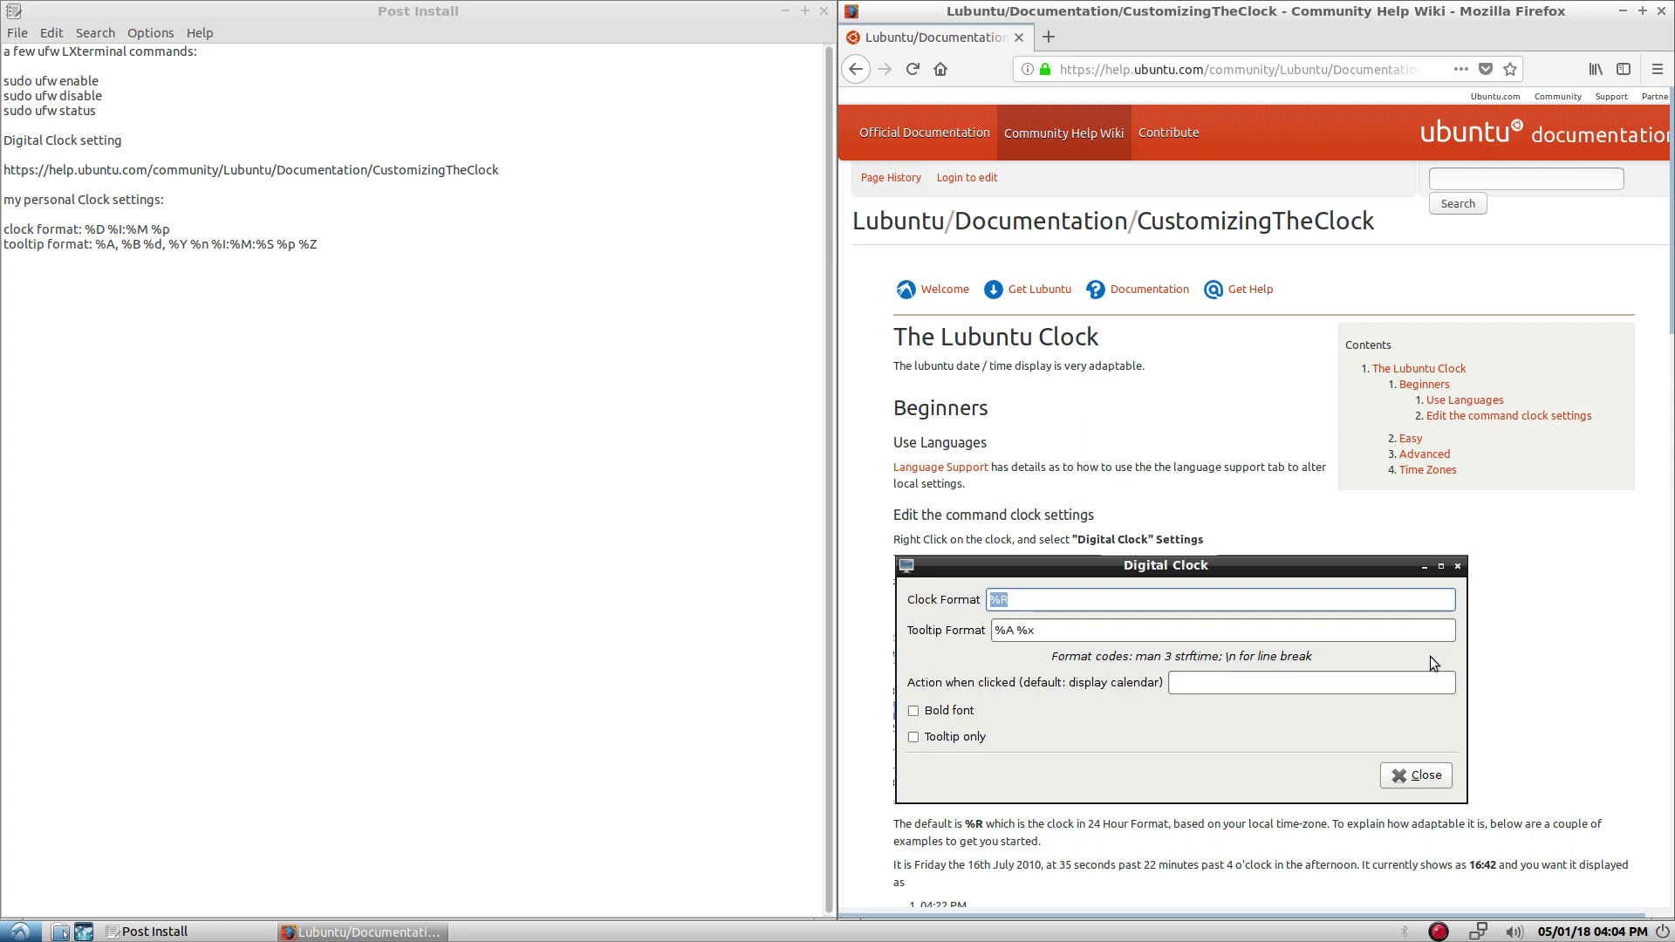
- Close the notes and Firefox, then browse PCManFM to UAOS/Post Install of Lubuntu 18.04 and select lubuntu.sh
{"action": "left_click", "coordinate": [825, 14]}
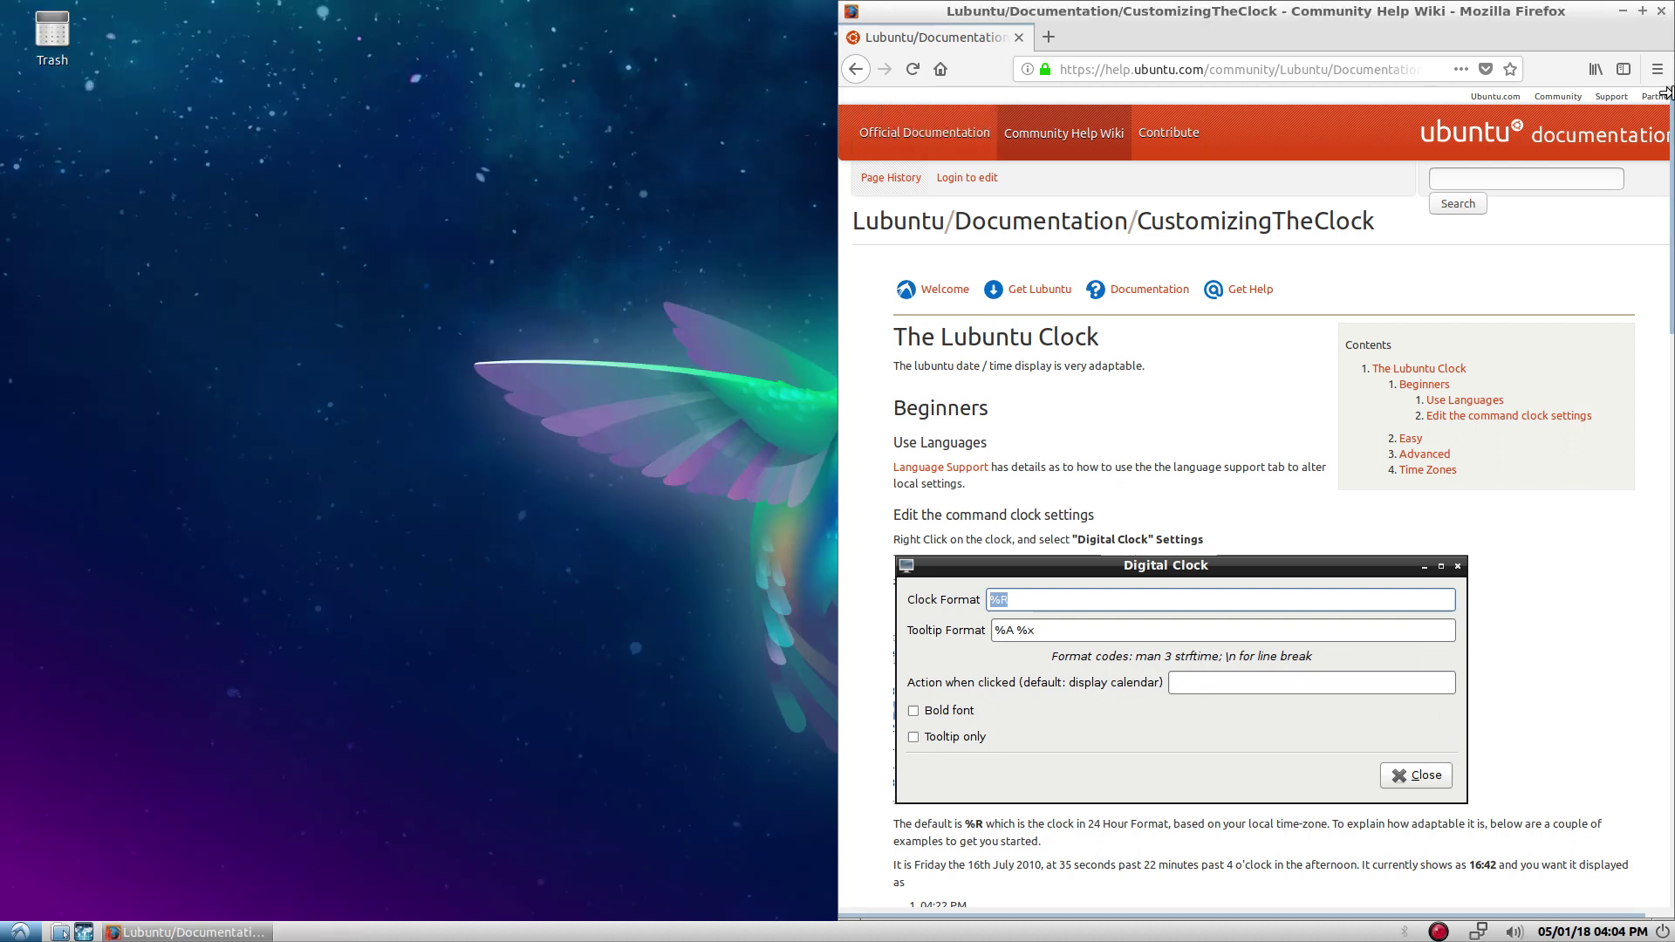
{"action": "left_click", "coordinate": [1661, 12]}
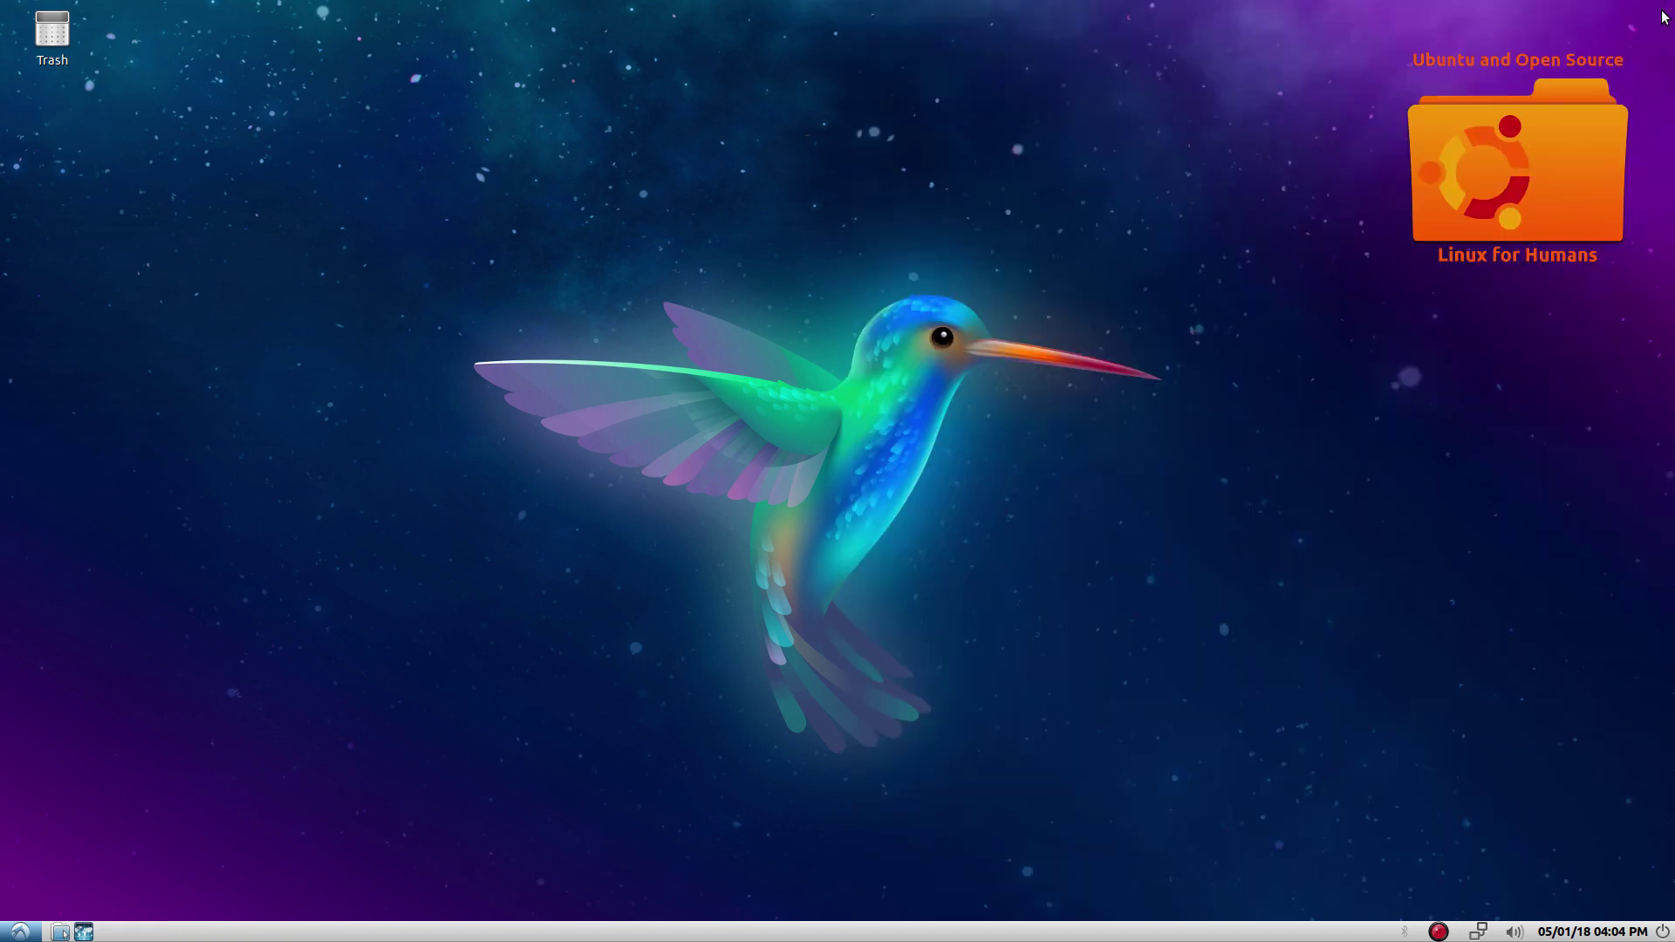
{"action": "left_click", "coordinate": [60, 932]}
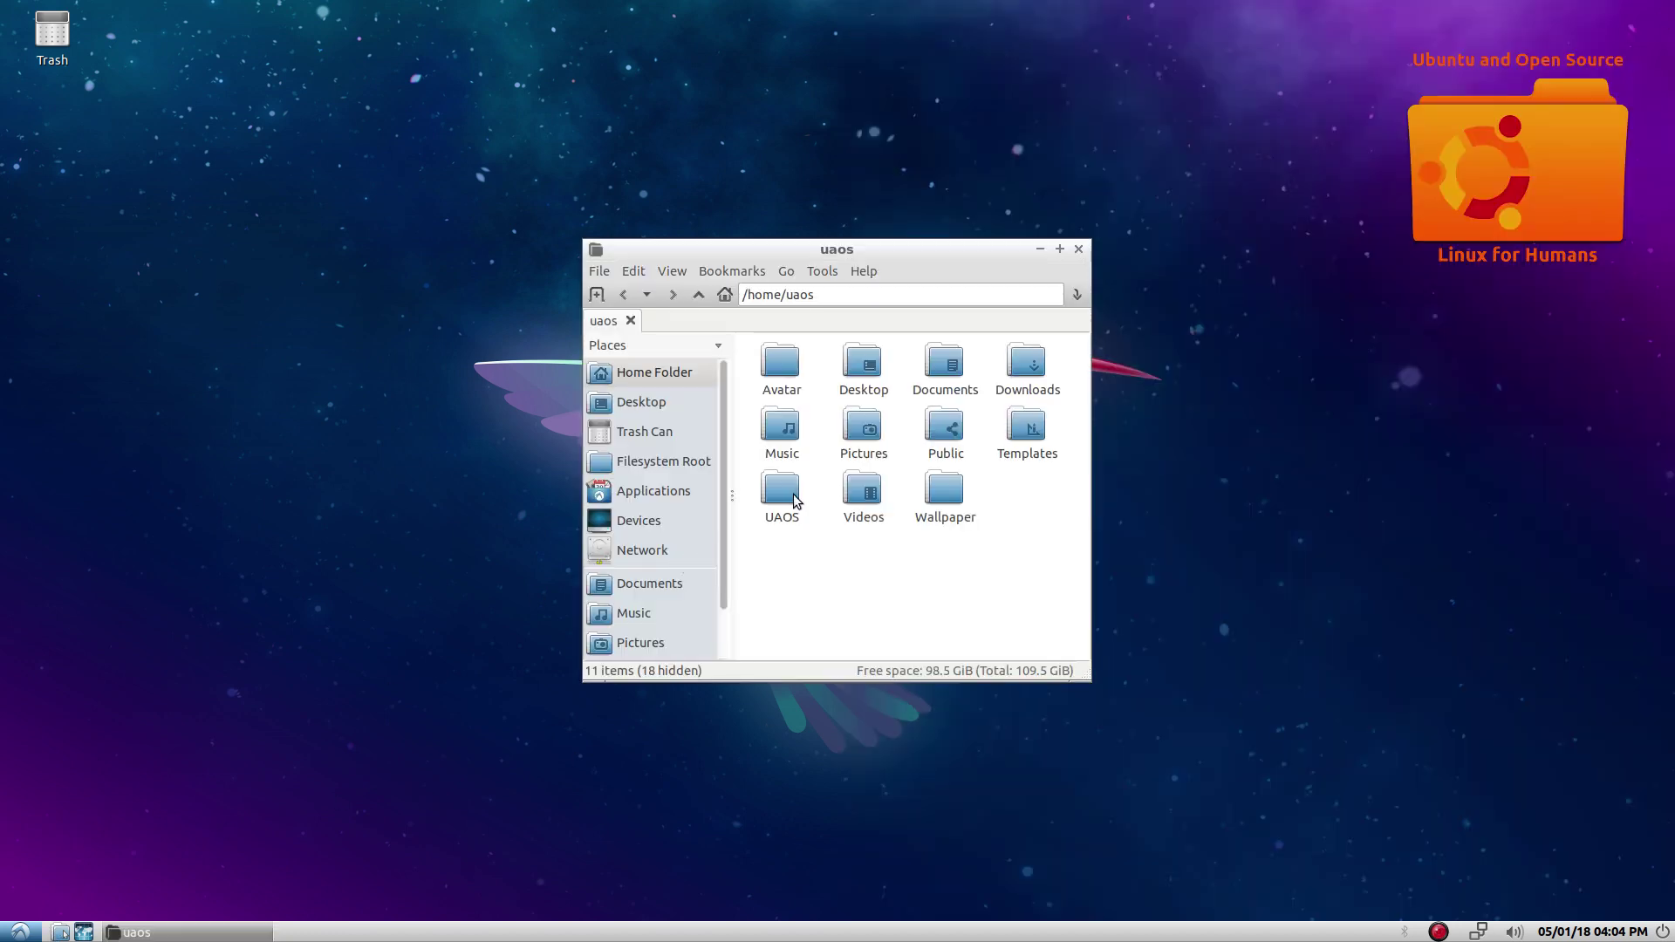
{"action": "double_click", "coordinate": [783, 491]}
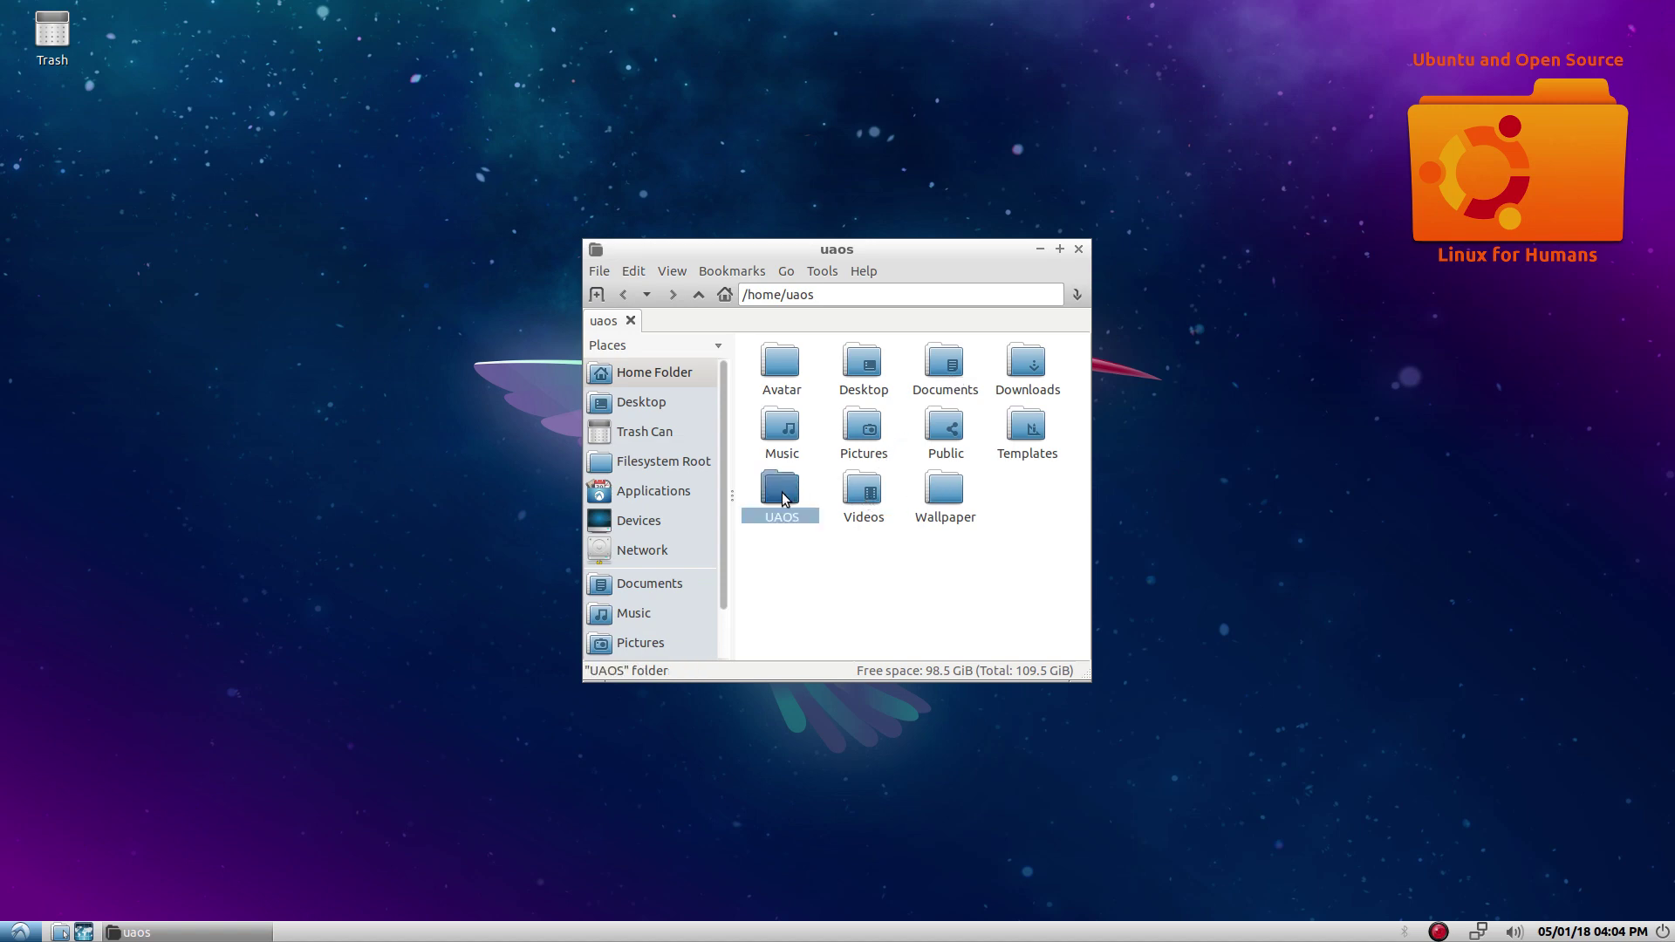
{"action": "double_click", "coordinate": [858, 376]}
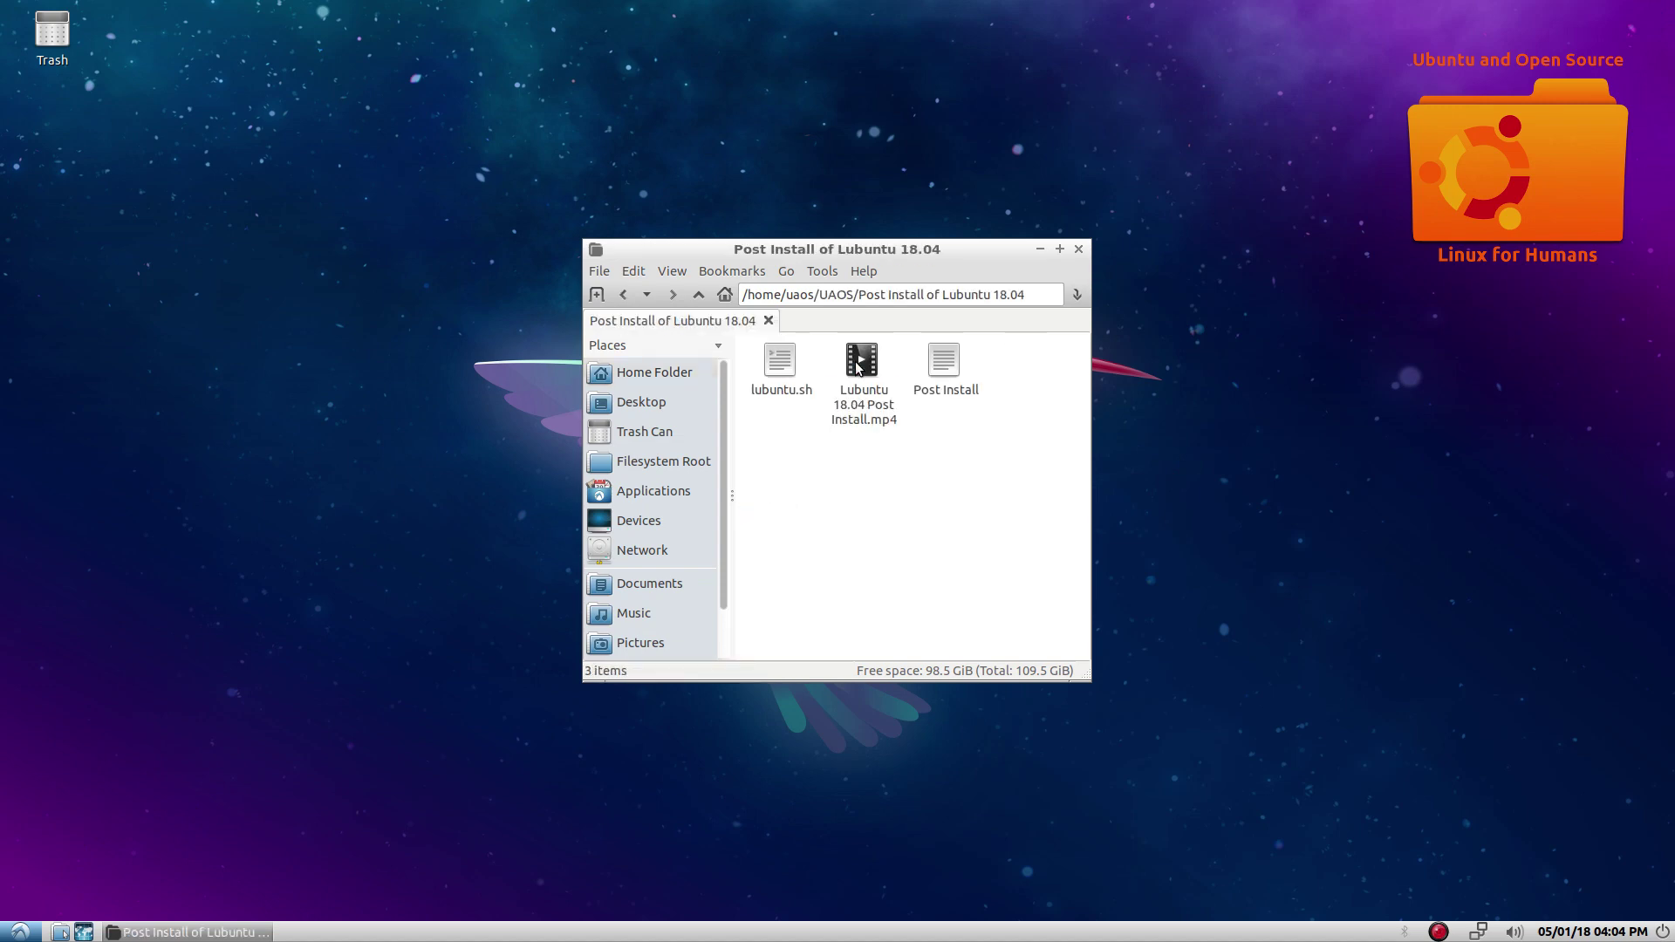
{"action": "left_click", "coordinate": [783, 363]}
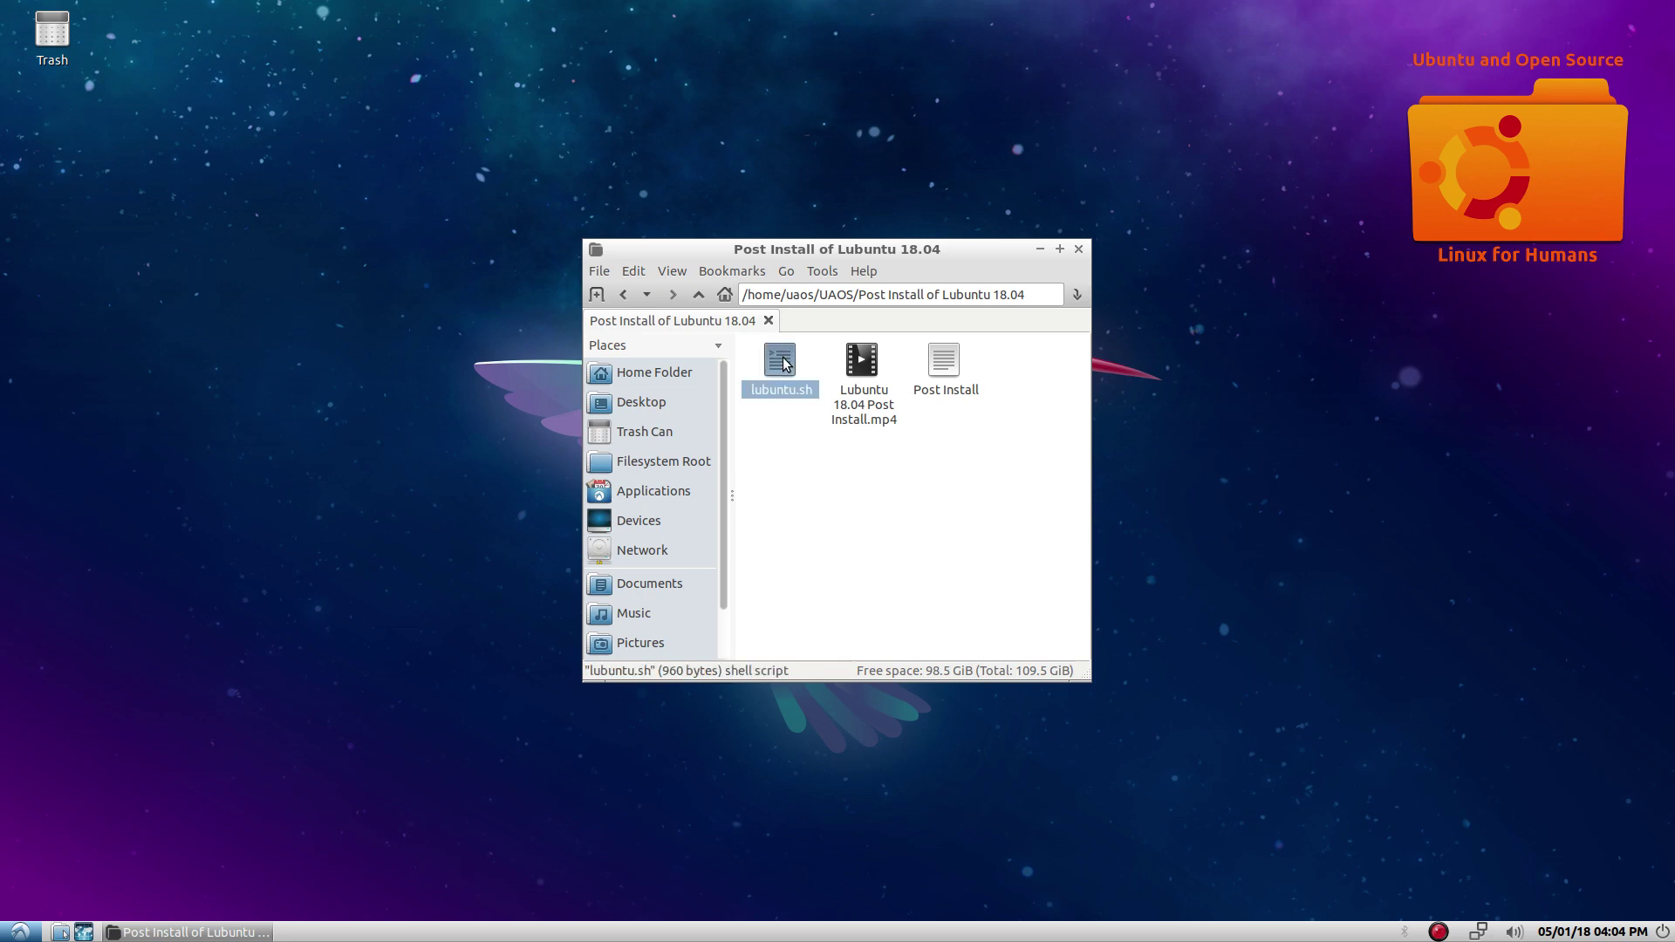
{"action": "right_click", "coordinate": [784, 364]}
- Open lubuntu.sh in Leafpad beside the file manager and select 'xsane' on the System Tools line
{"action": "left_click", "coordinate": [812, 415]}
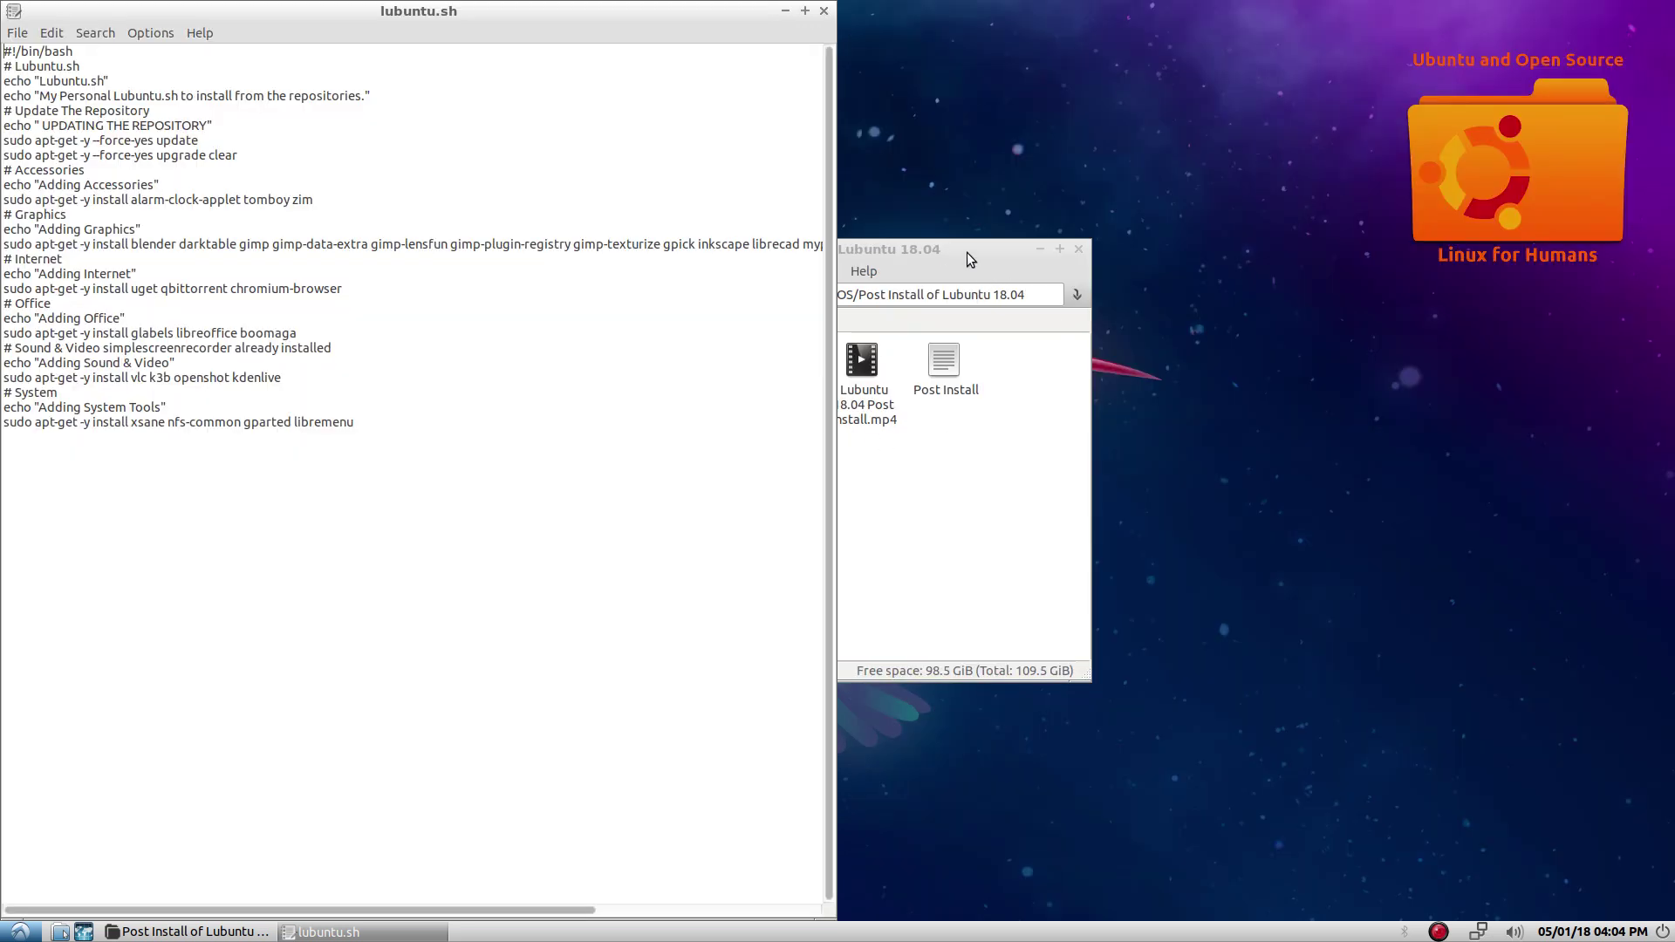
{"action": "left_click_drag", "start_coordinate": [915, 246], "coordinate": [421, 229]}
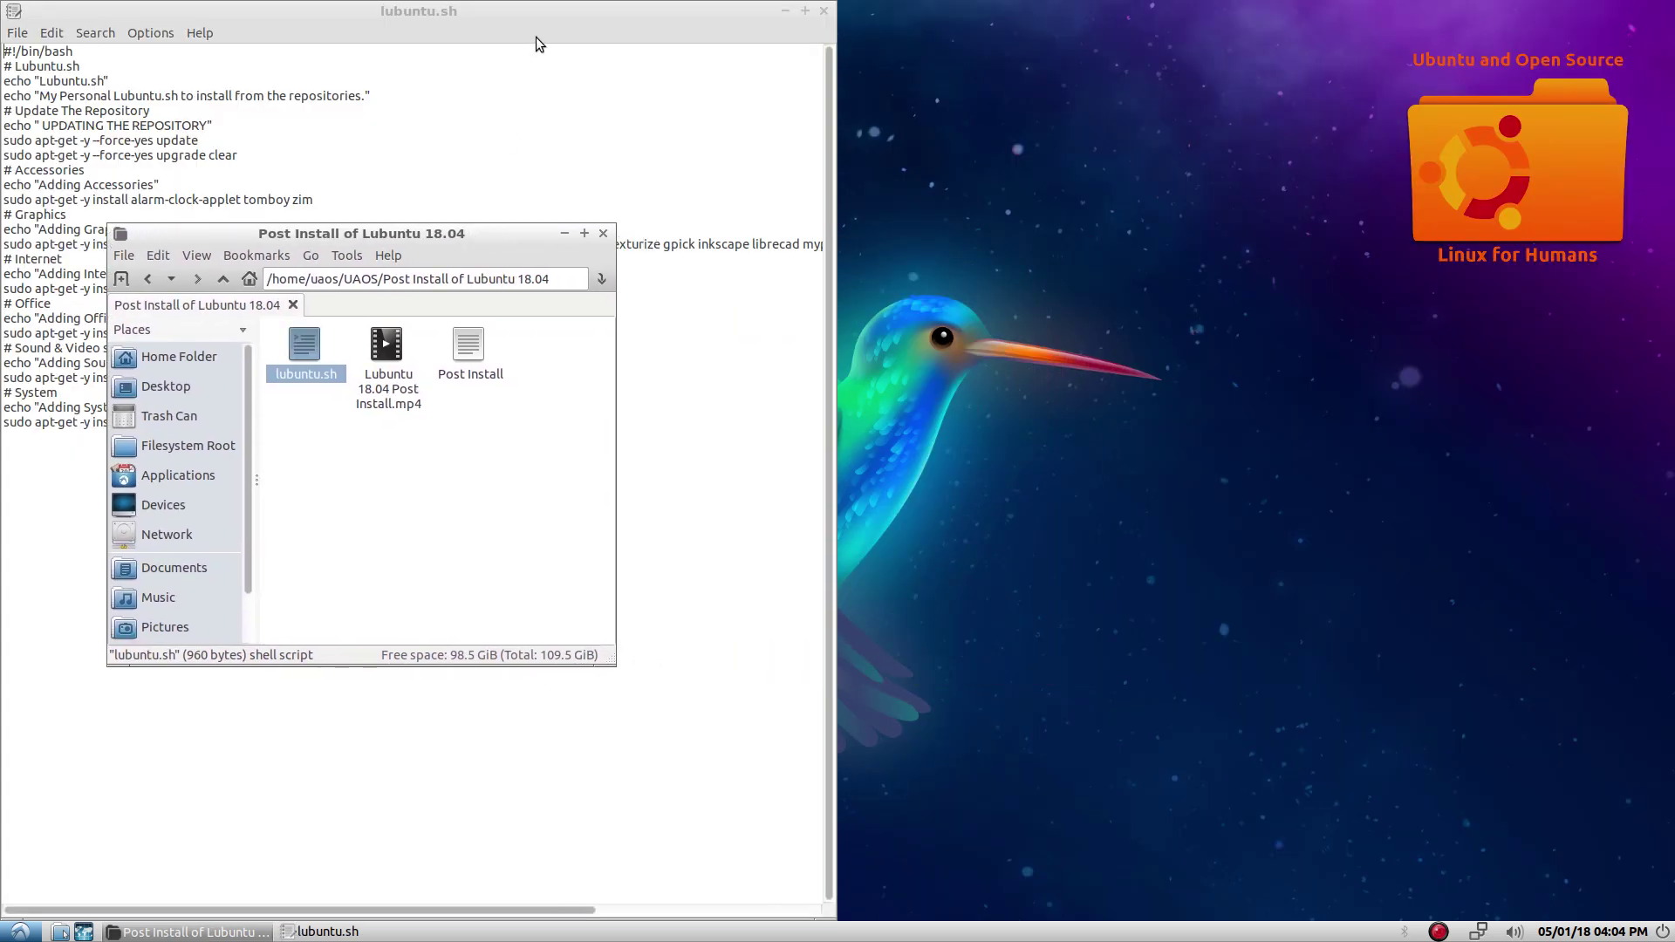
{"action": "left_click", "coordinate": [532, 12]}
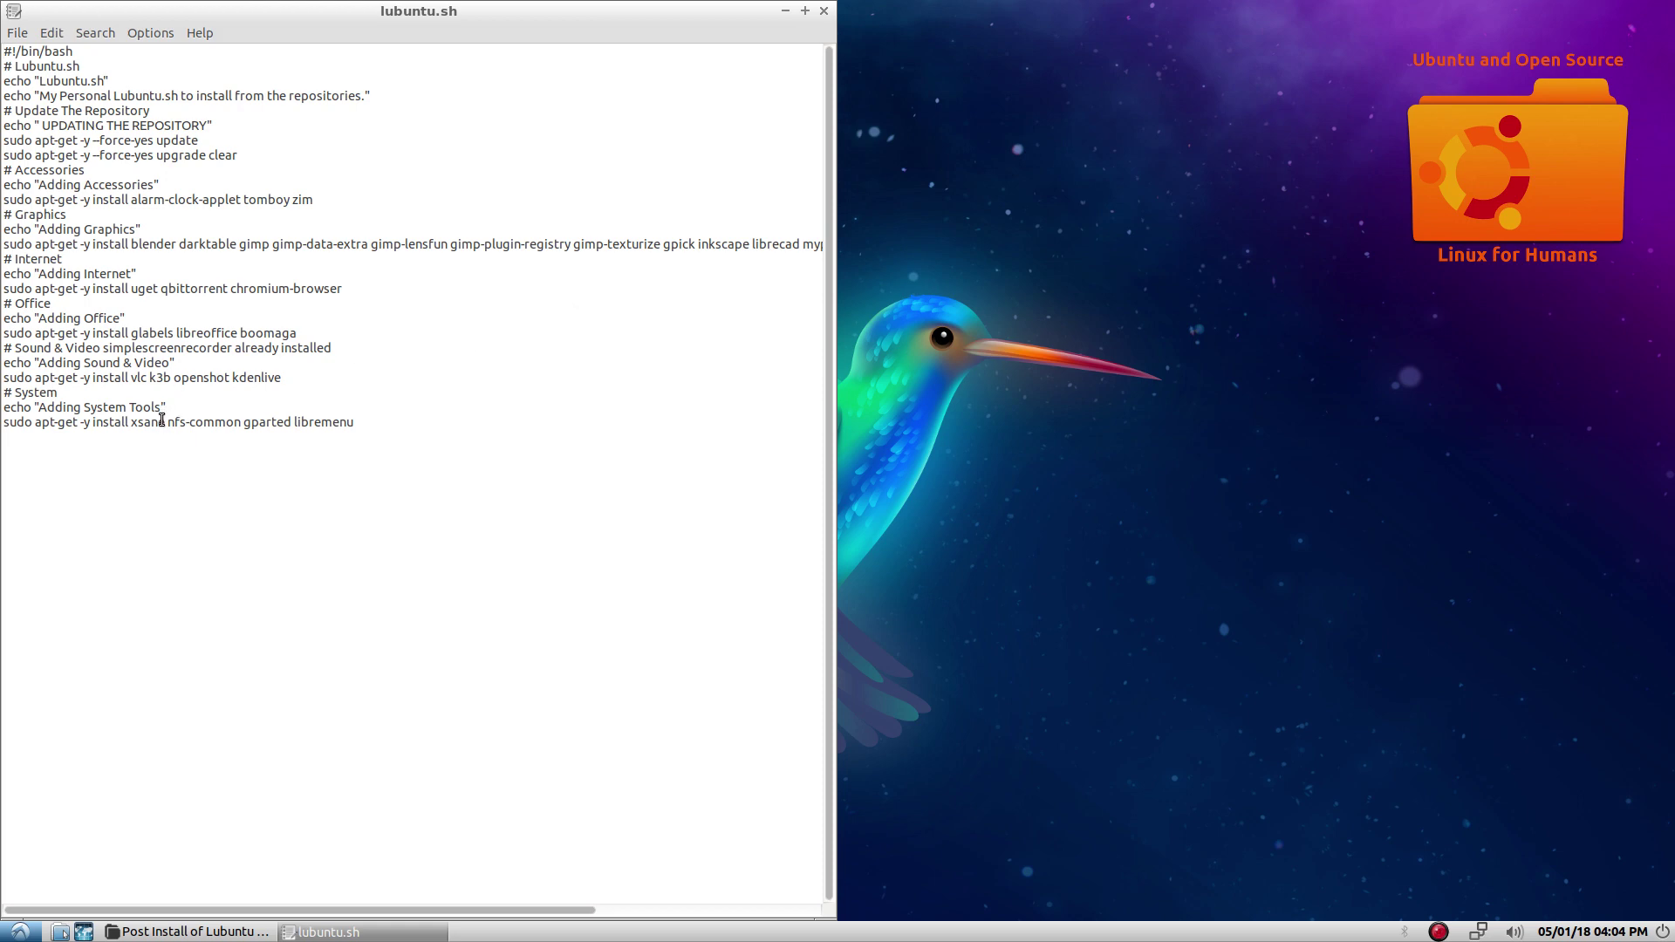
{"action": "left_click_drag", "start_coordinate": [161, 420], "coordinate": [137, 422]}
{"action": "left_click_drag", "start_coordinate": [133, 422], "coordinate": [131, 422]}
{"action": "left_click", "coordinate": [60, 931]}
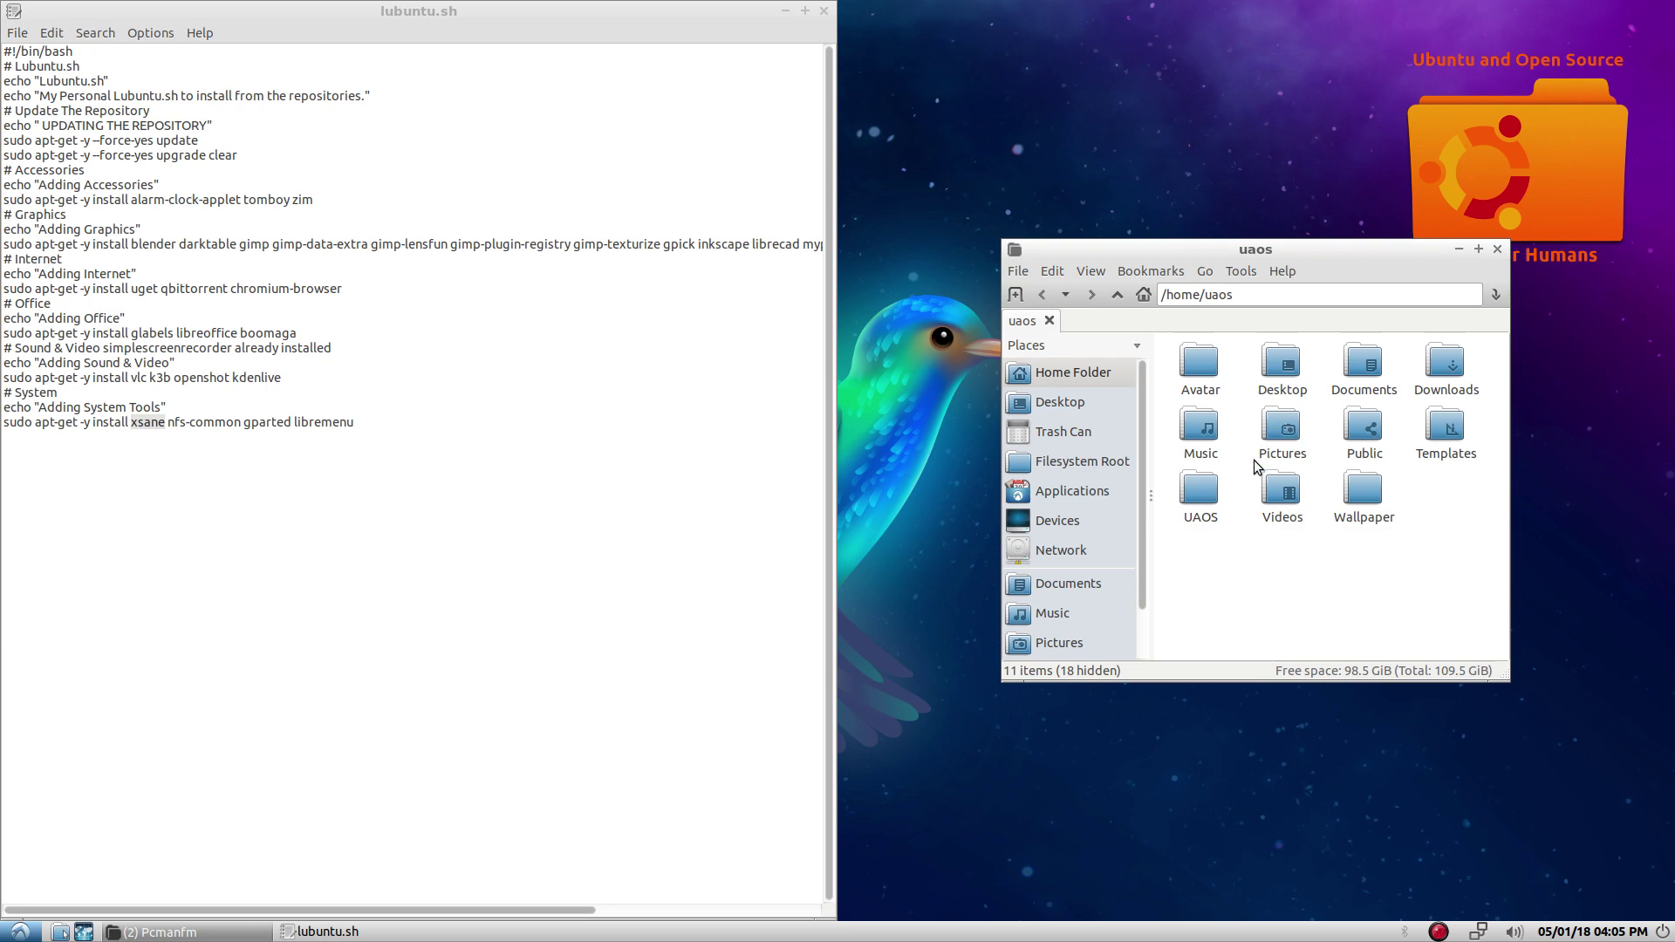
- Open a terminal in the UAOS/Post Install of Lubuntu 18.04 folder and centre it
{"action": "double_click", "coordinate": [1200, 490]}
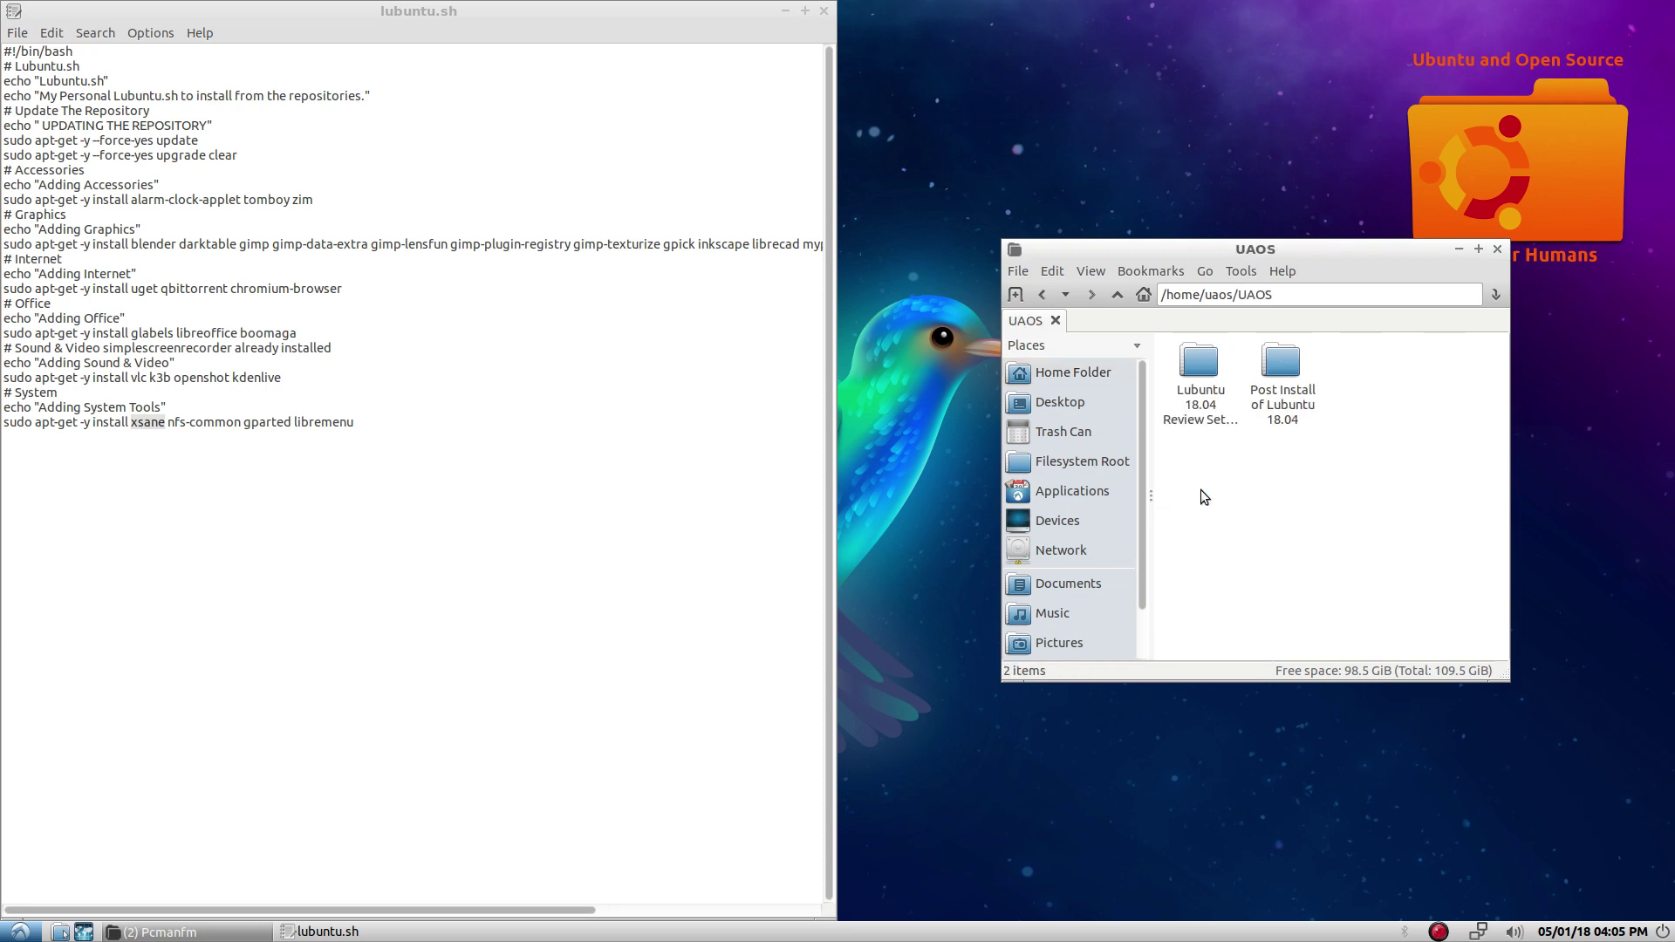
{"action": "double_click", "coordinate": [1276, 364]}
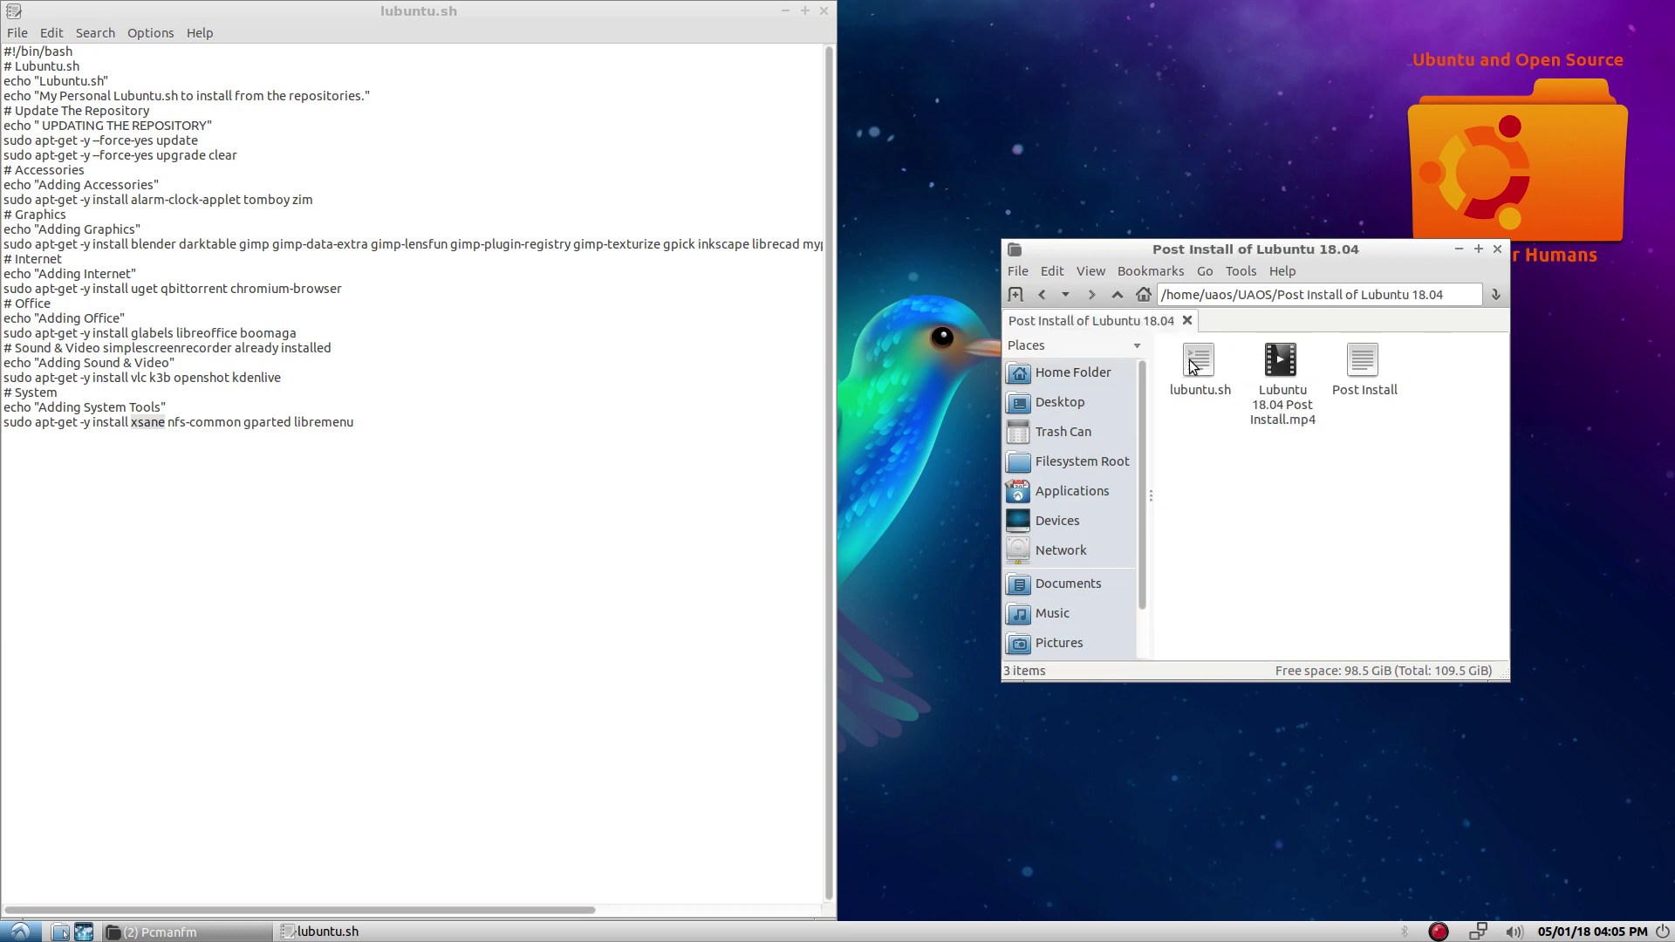
{"action": "left_click", "coordinate": [1241, 271]}
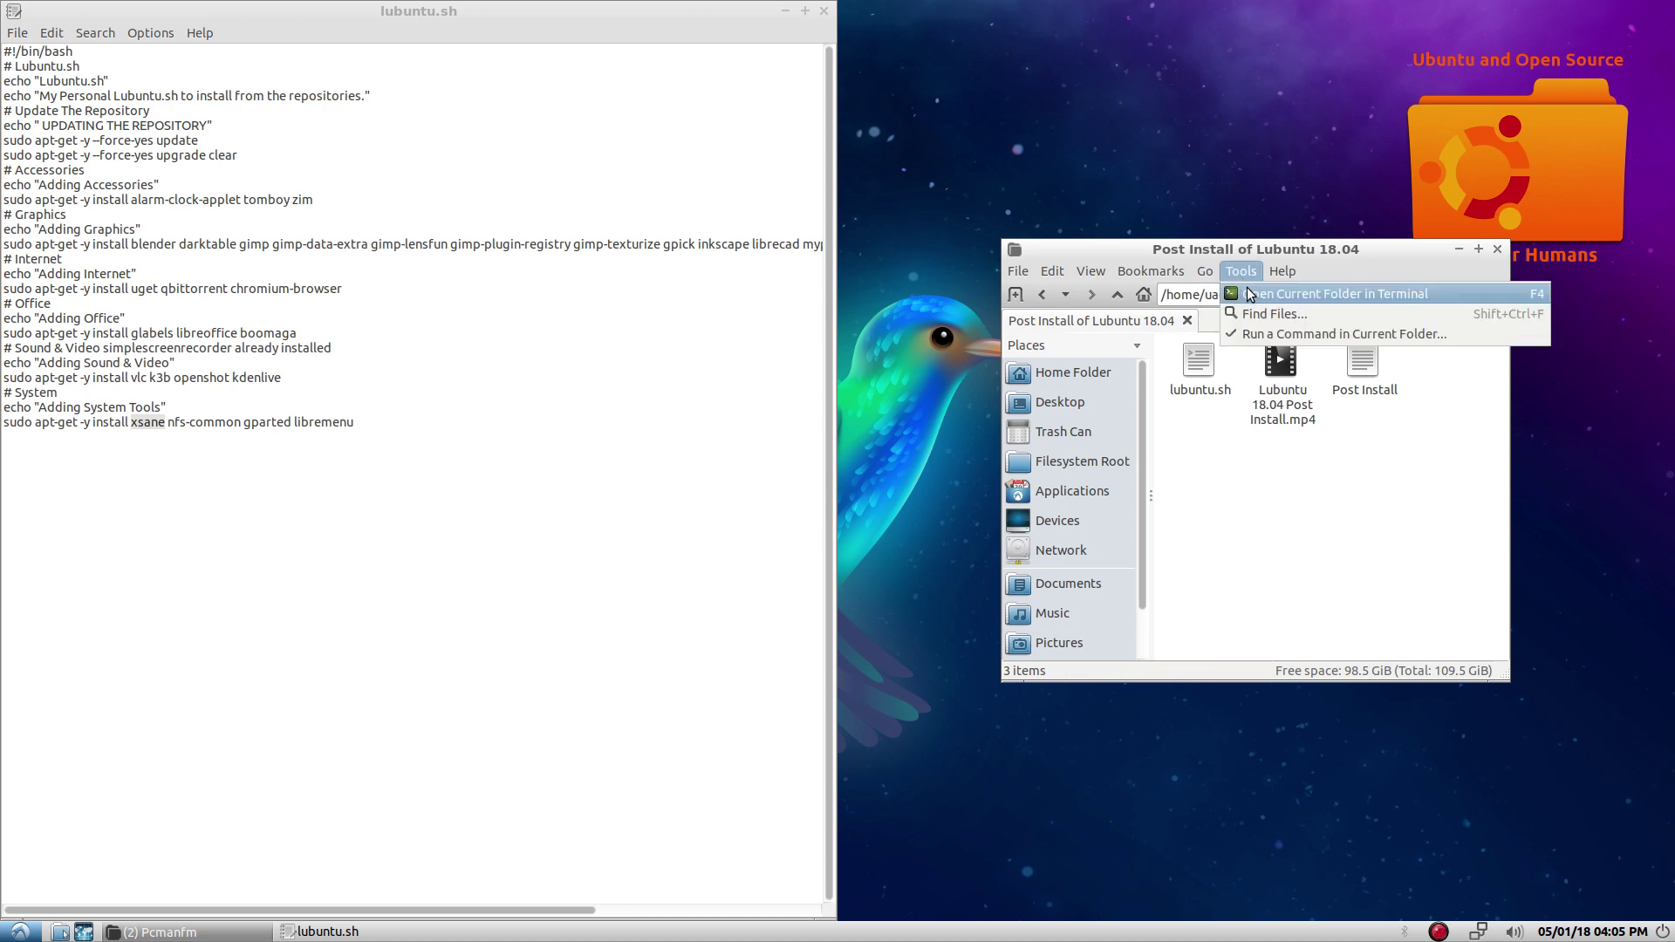
{"action": "left_click", "coordinate": [1248, 287]}
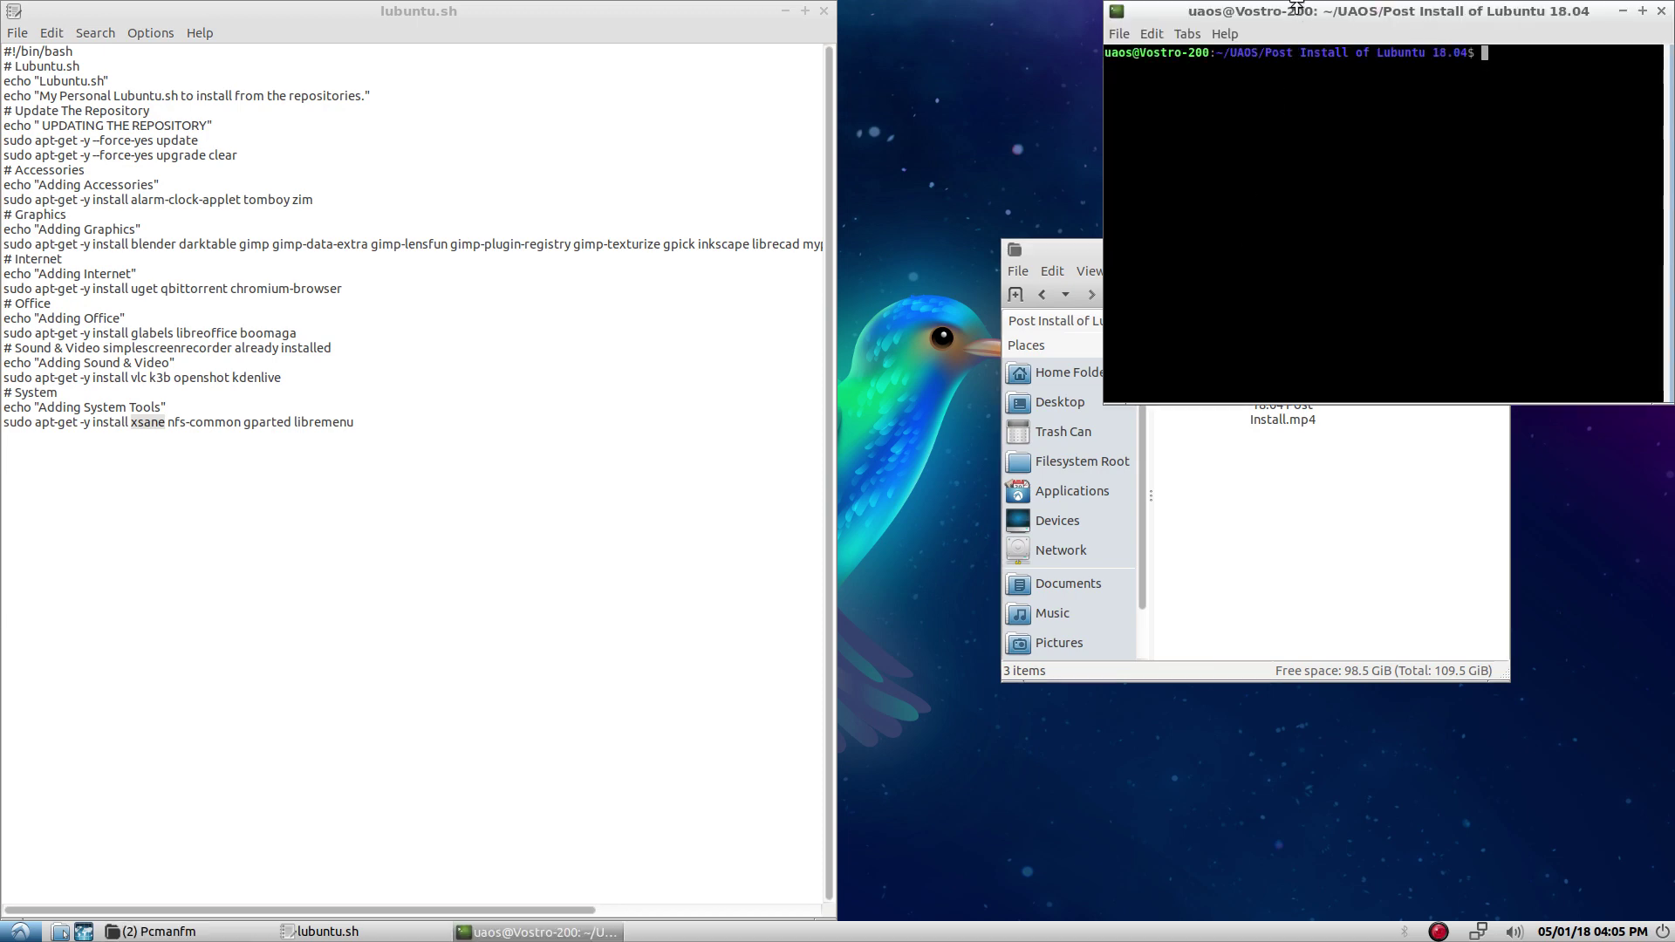
{"action": "left_click_drag", "start_coordinate": [1283, 12], "coordinate": [580, 459]}
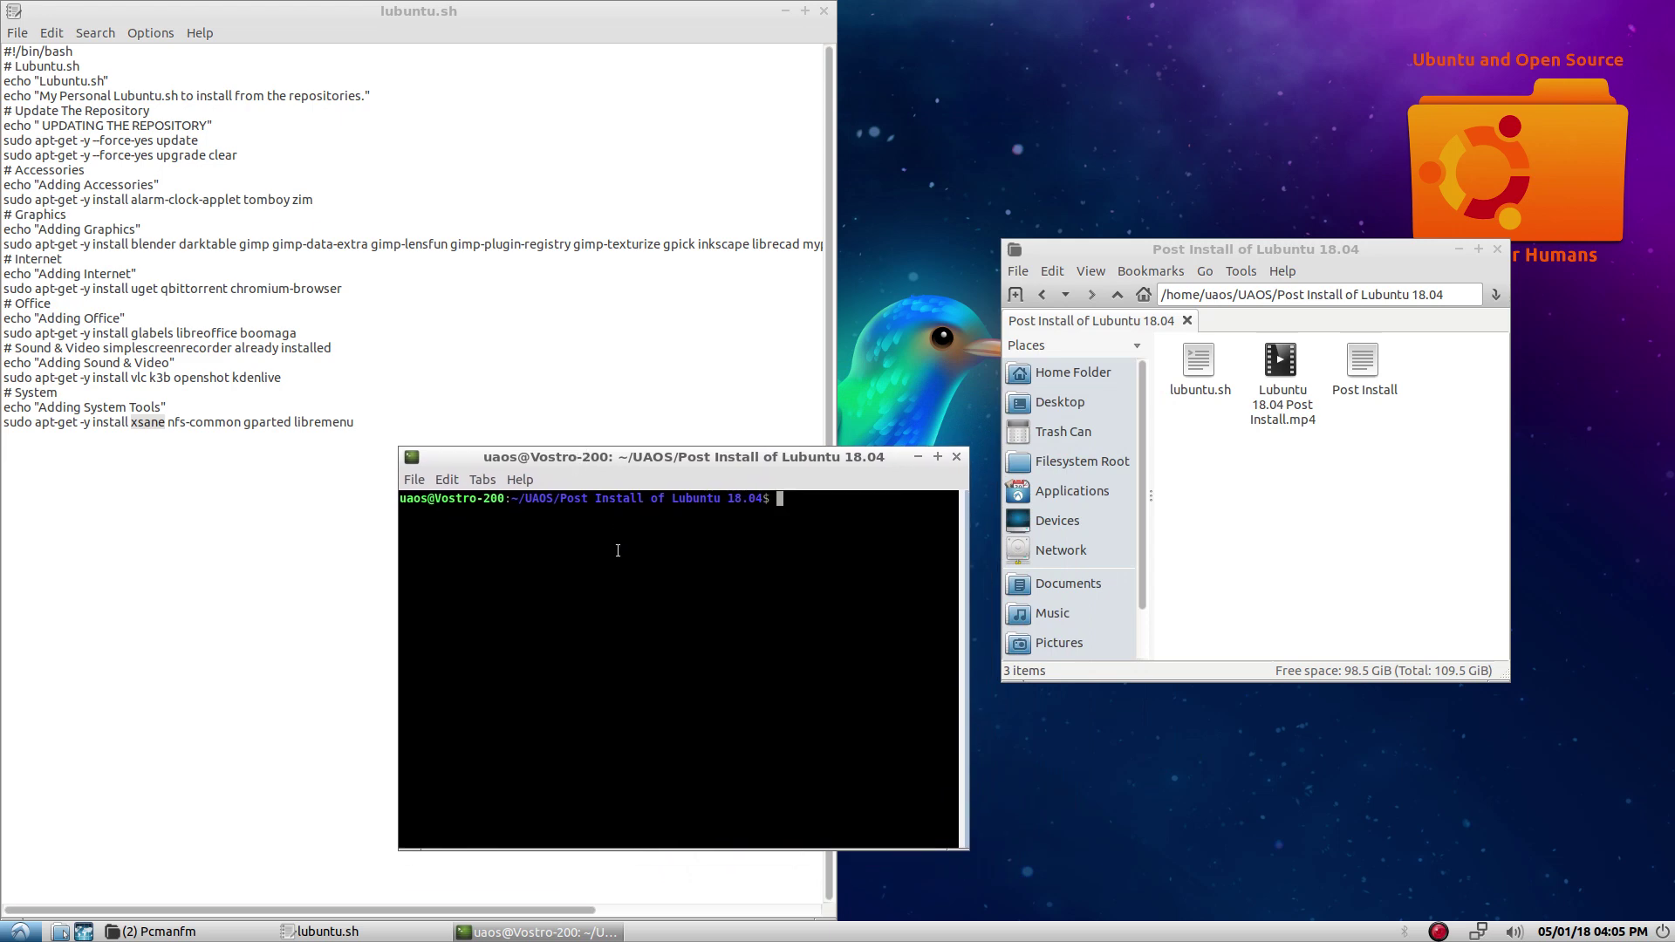
- List the folder's files with ls and start the command 'sudo sh ./'
{"action": "type", "text": "ls"}
{"action": "key", "text": "Return"}
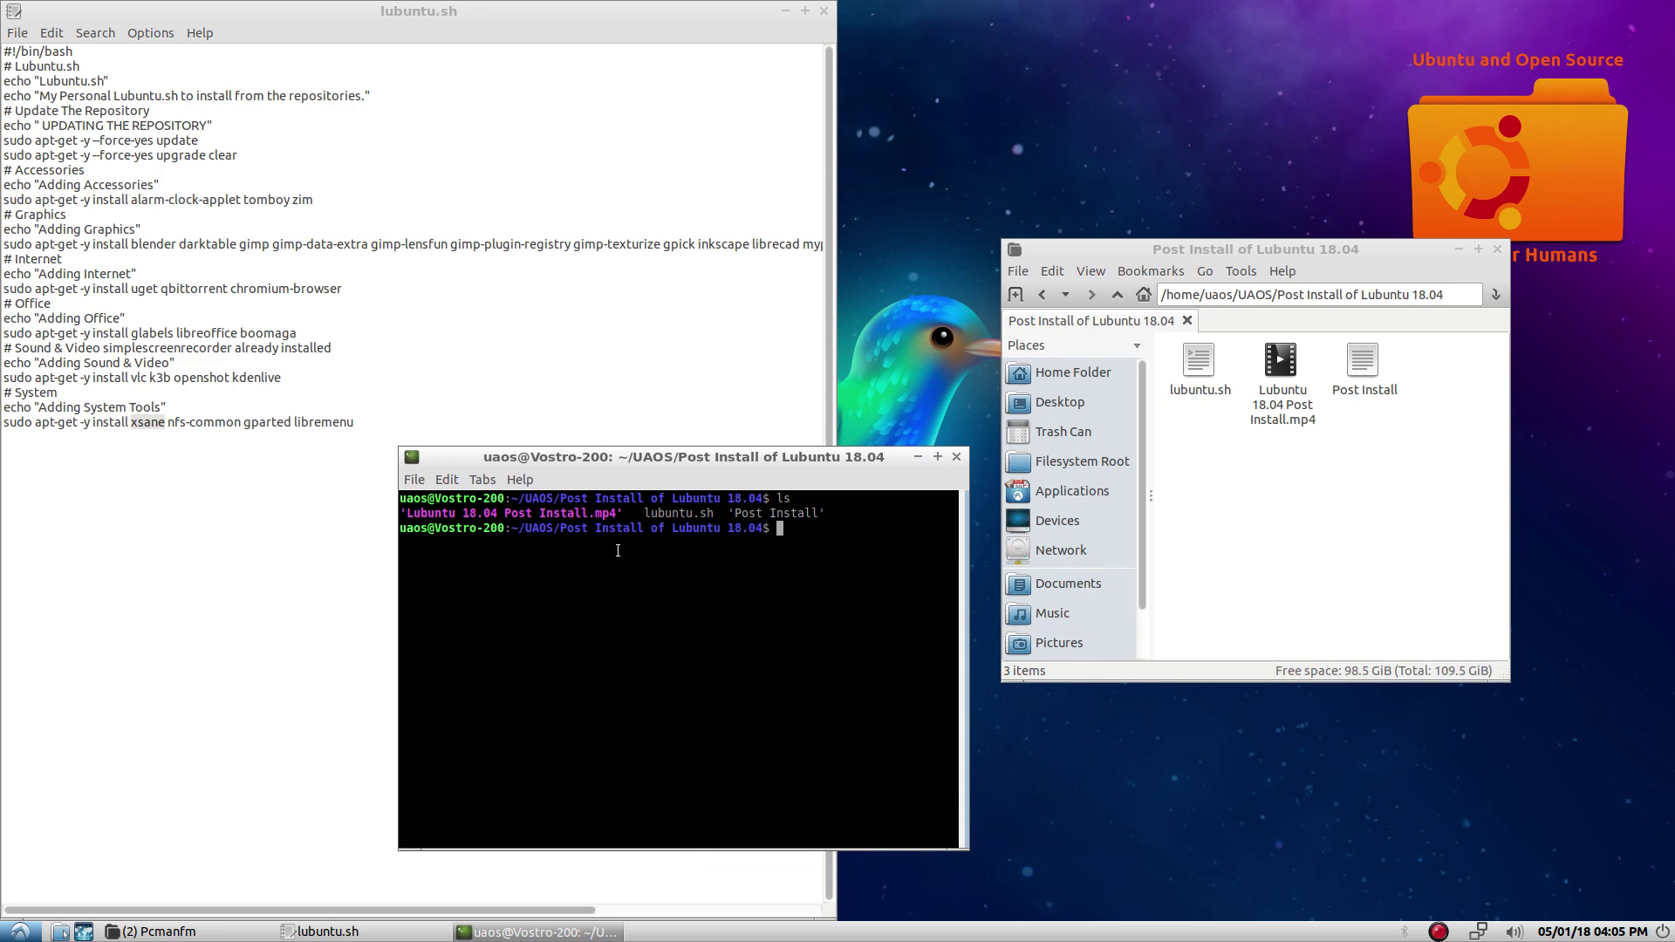
{"action": "type", "text": "sudo sh ./"}
- Copy lubuntu.sh from the listing after 'sudo sh ./' and run the script with sudo
{"action": "left_click_drag", "start_coordinate": [712, 515], "coordinate": [647, 517]}
{"action": "right_click", "coordinate": [655, 509]}
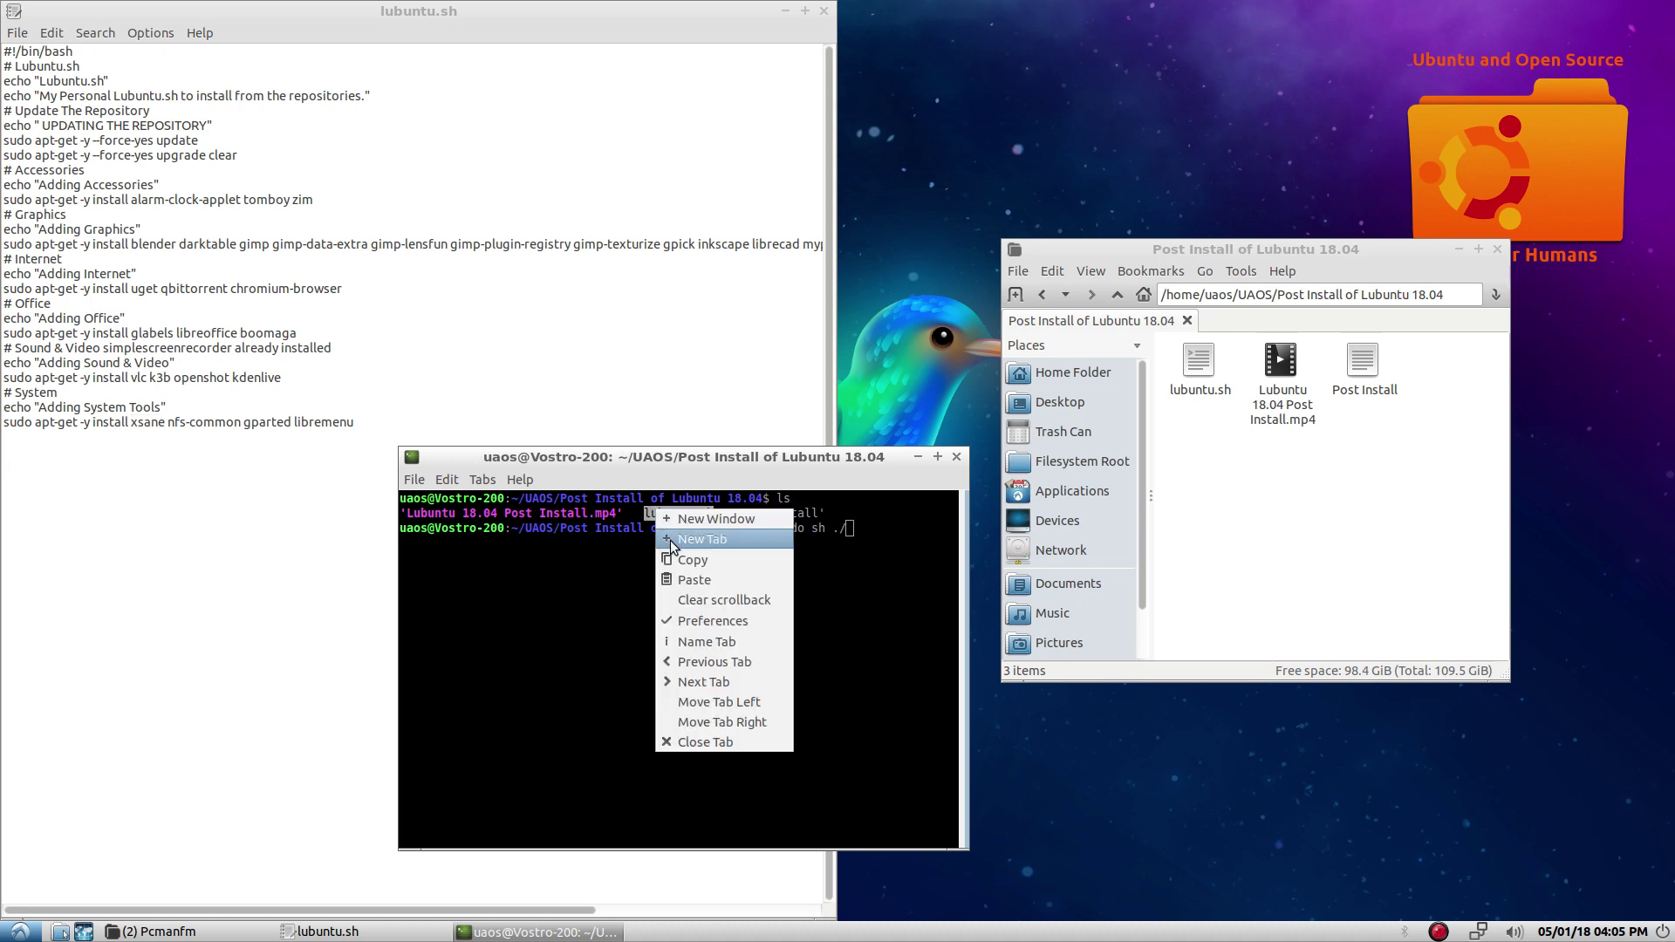
{"action": "left_click", "coordinate": [682, 561]}
{"action": "left_click", "coordinate": [851, 530]}
{"action": "right_click", "coordinate": [855, 530]}
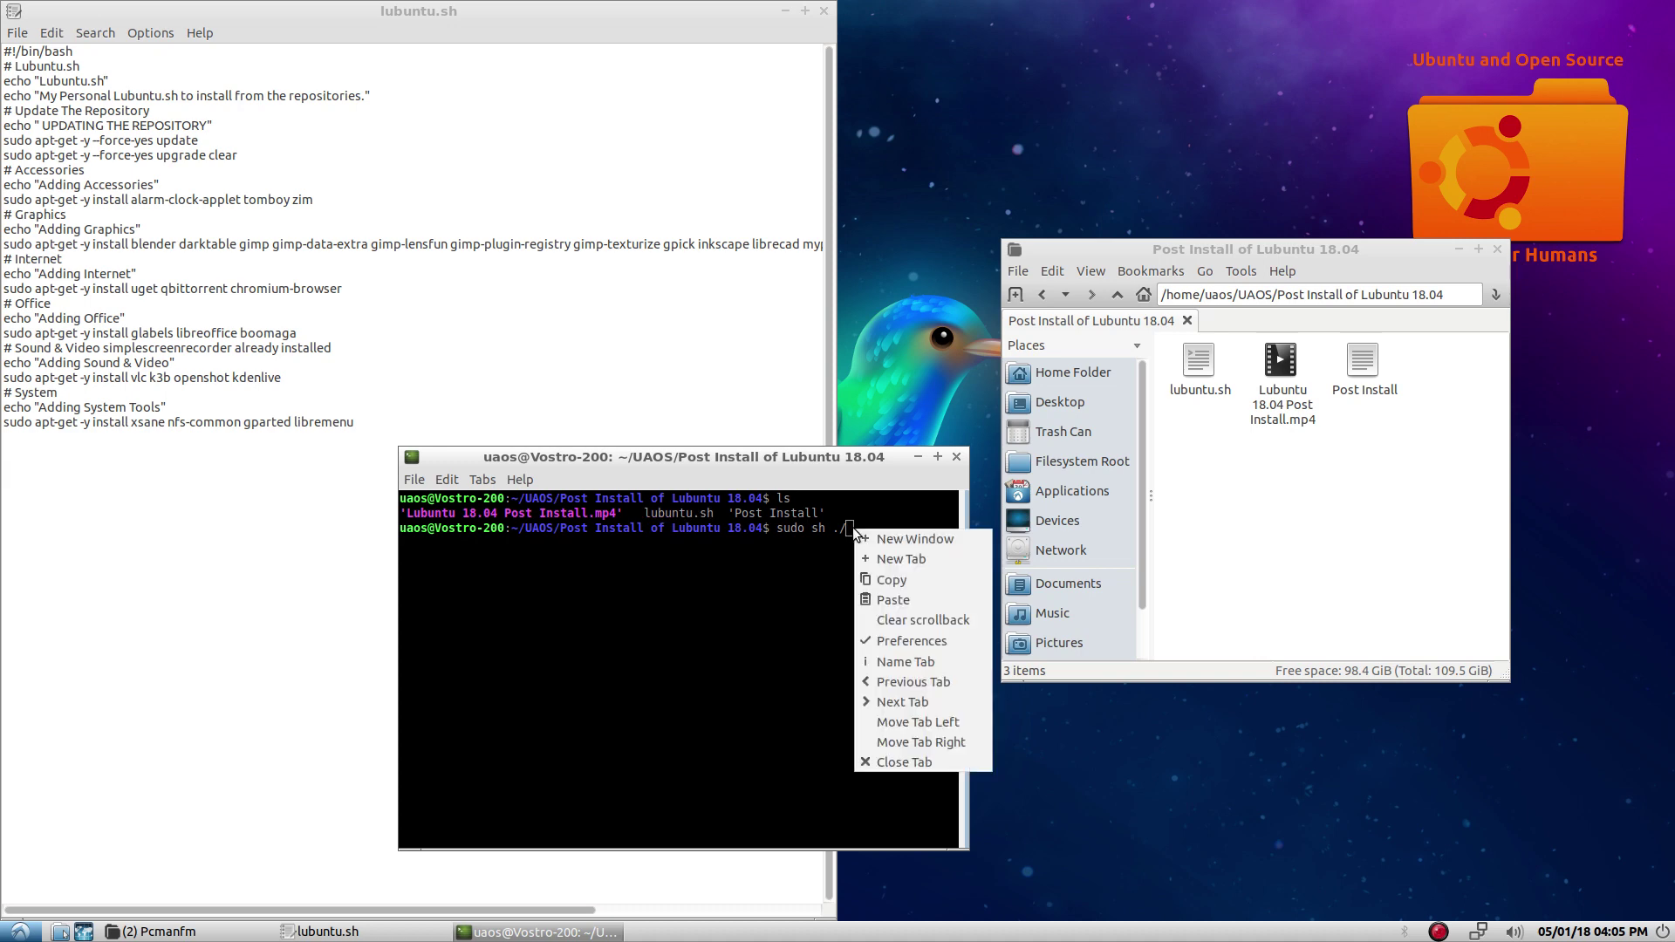
{"action": "left_click", "coordinate": [877, 594]}
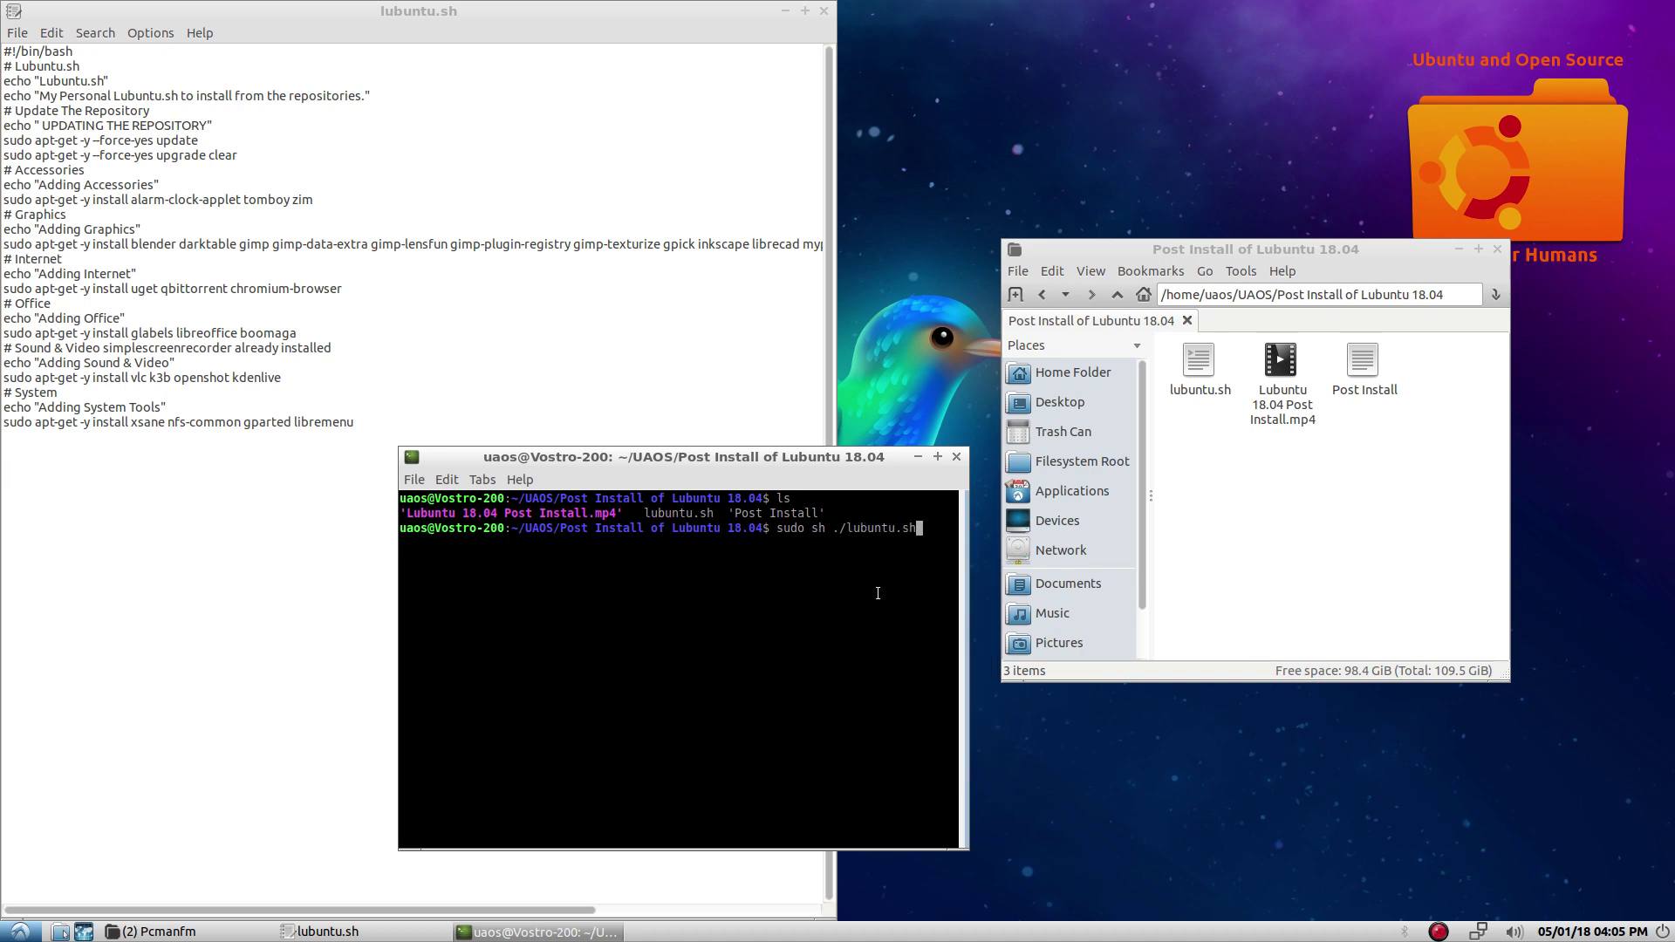
{"action": "key", "text": "Return"}
{"action": "key", "text": "Return"}
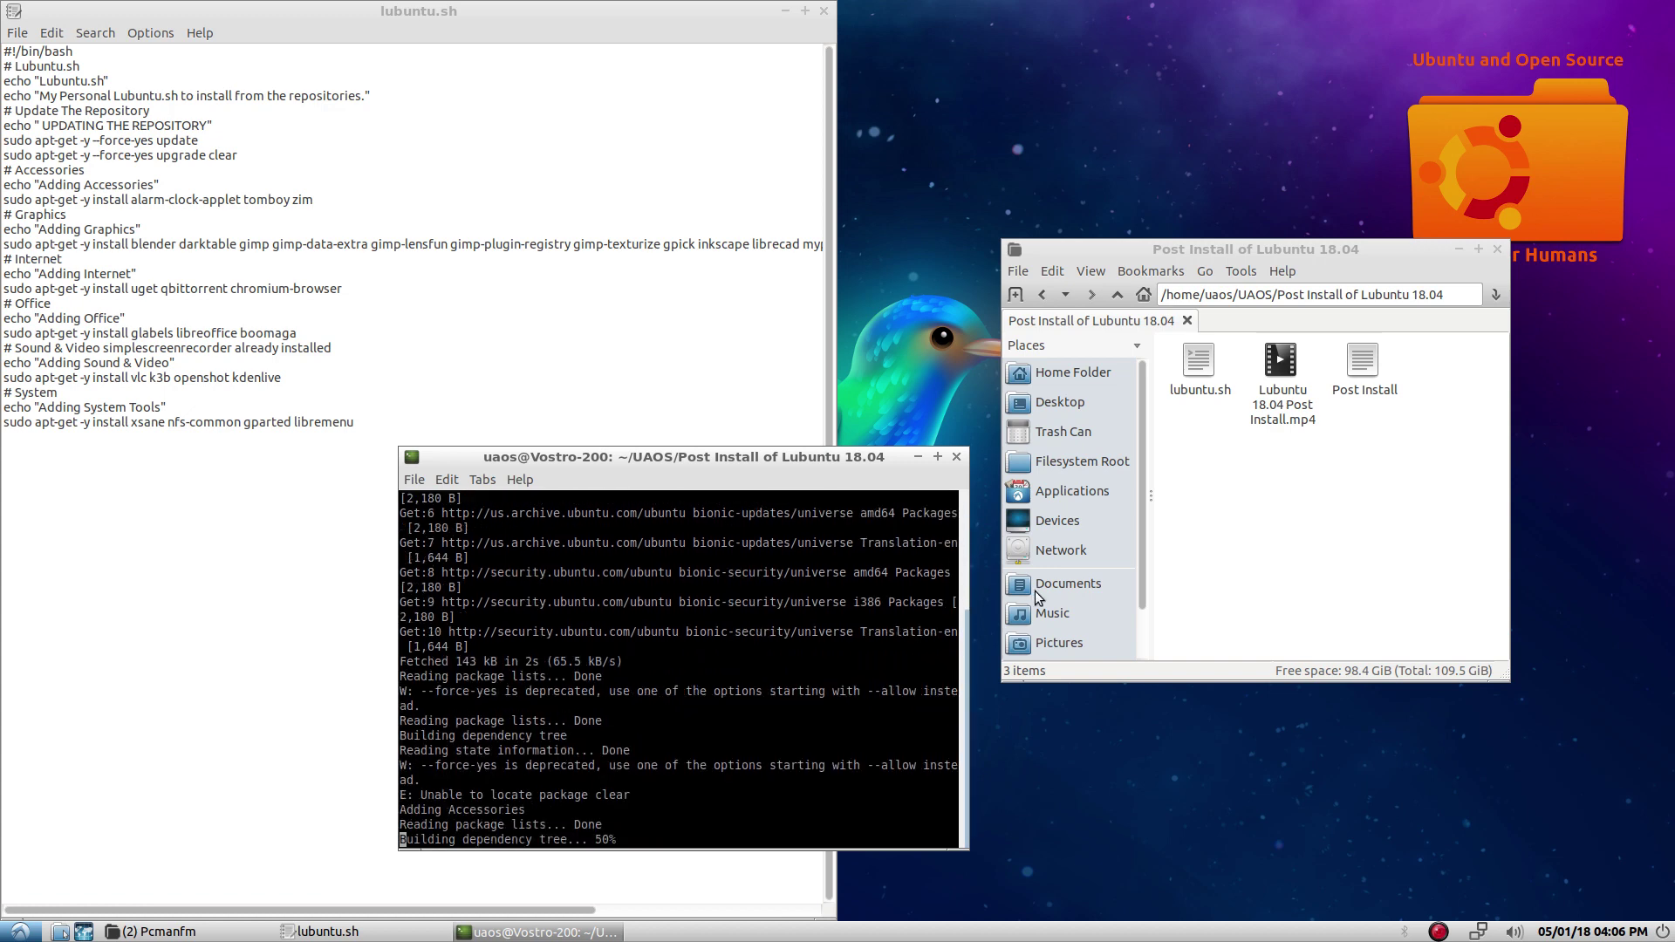
{"action": "left_click", "coordinate": [1437, 933]}
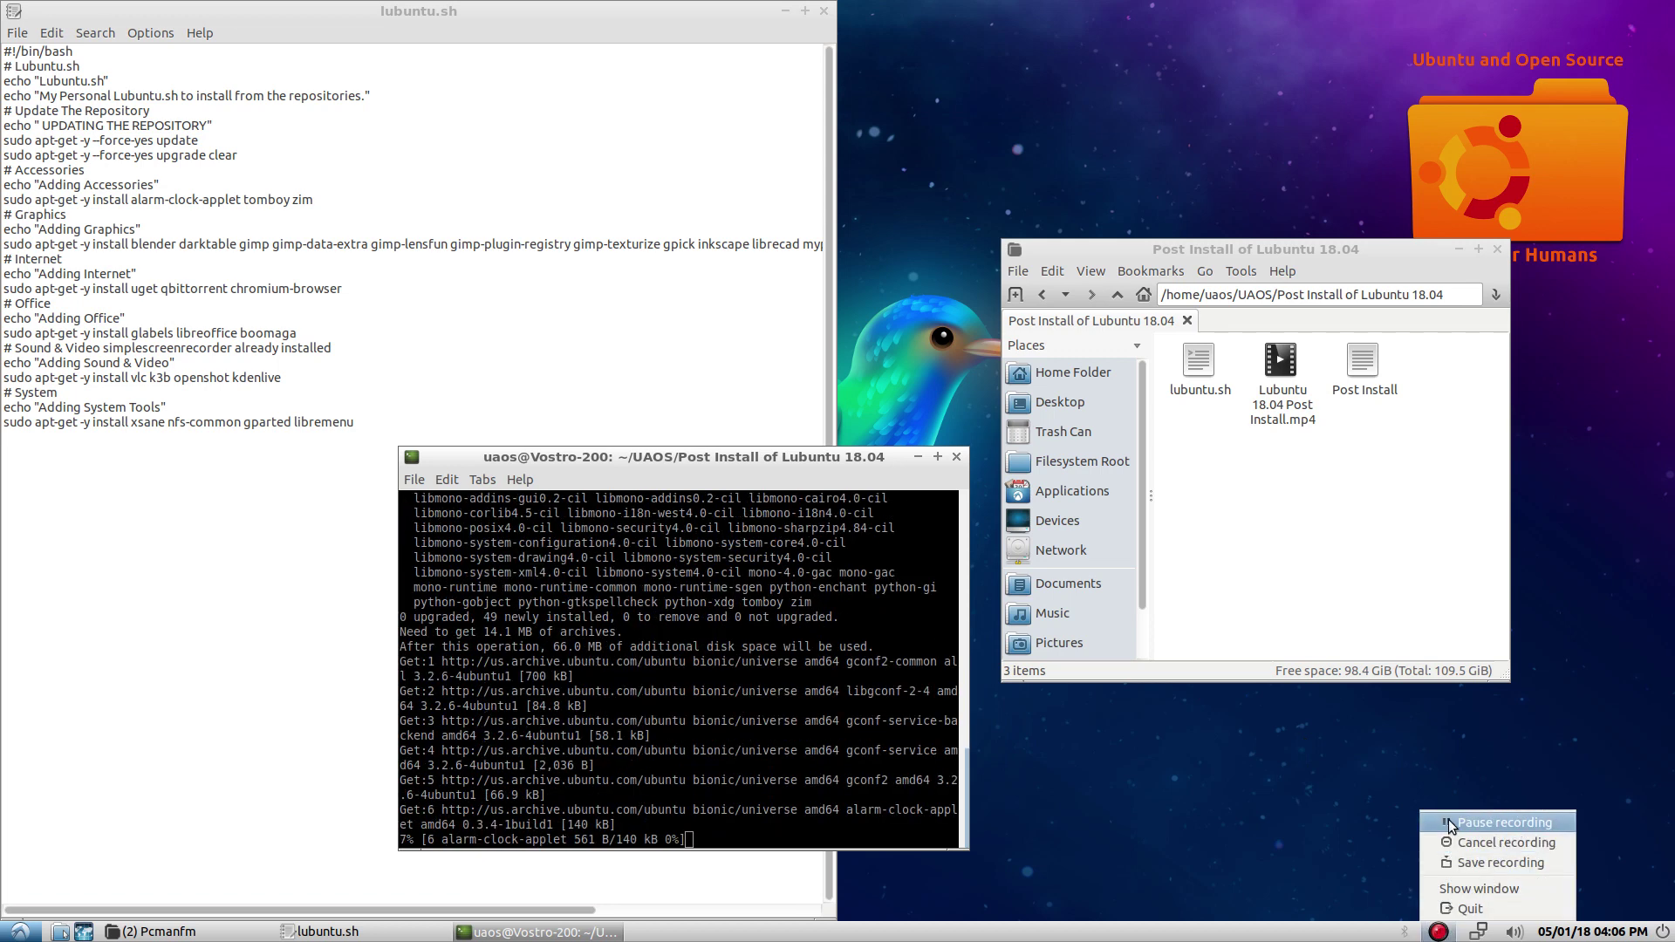
- Check the Sound & Video, Office and Graphics menus for Blender, GIMP, Inkscape and other new apps
{"action": "left_click", "coordinate": [1448, 819]}
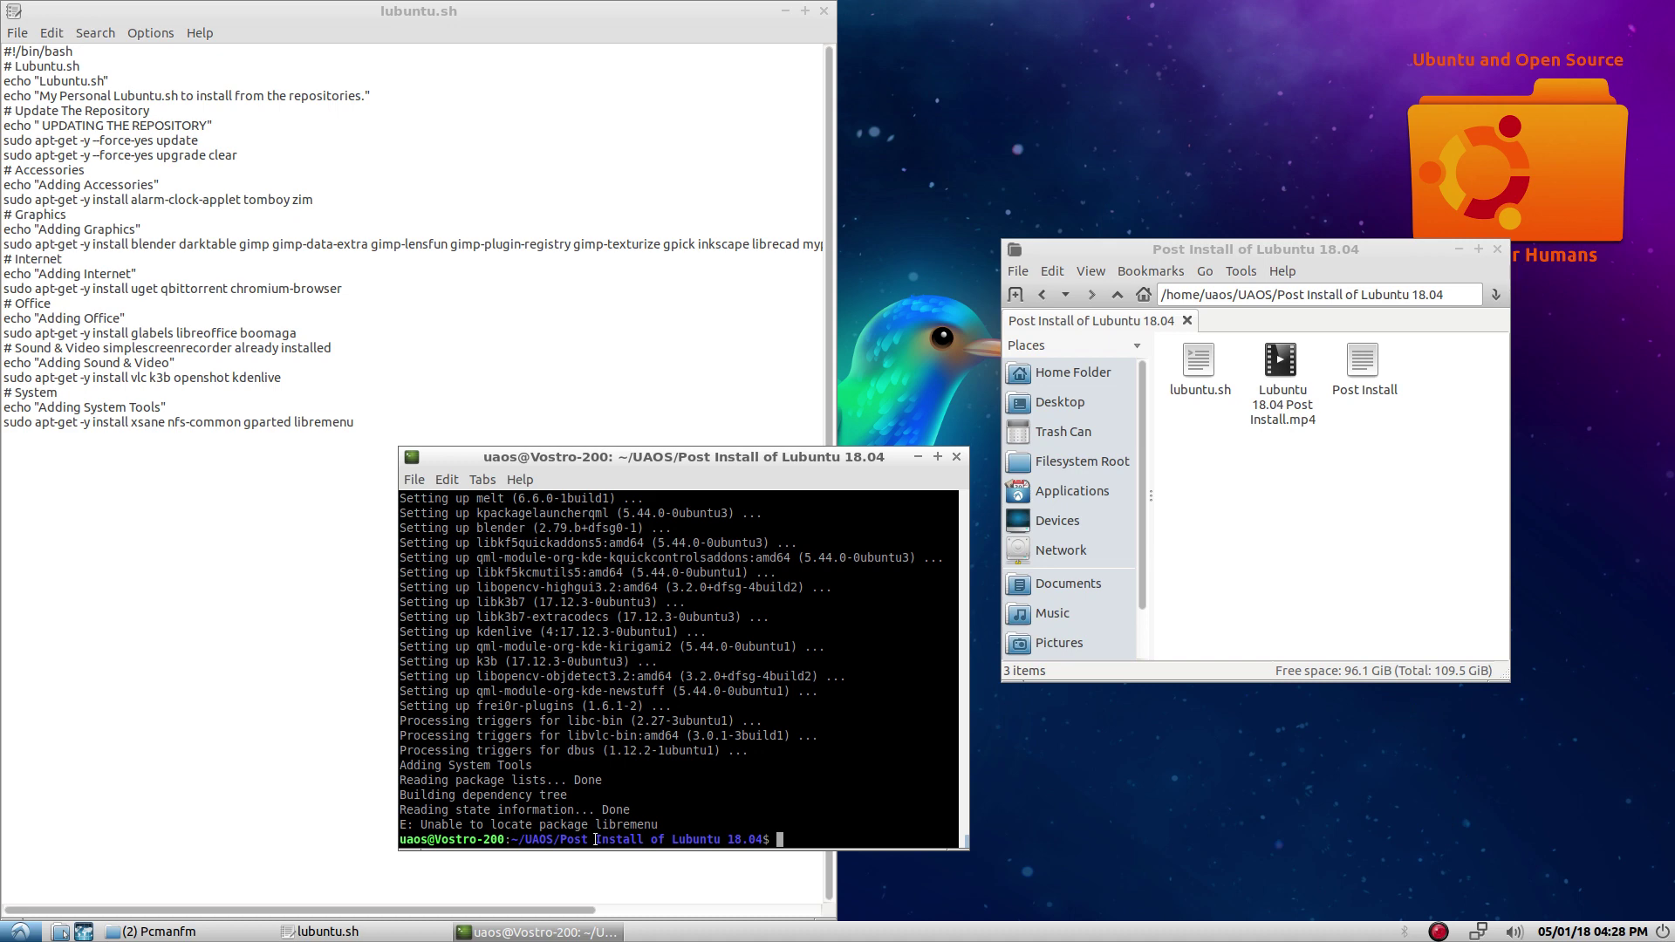
{"action": "scroll", "coordinate": [594, 837], "scroll_direction": "up", "scroll_amount": 1}
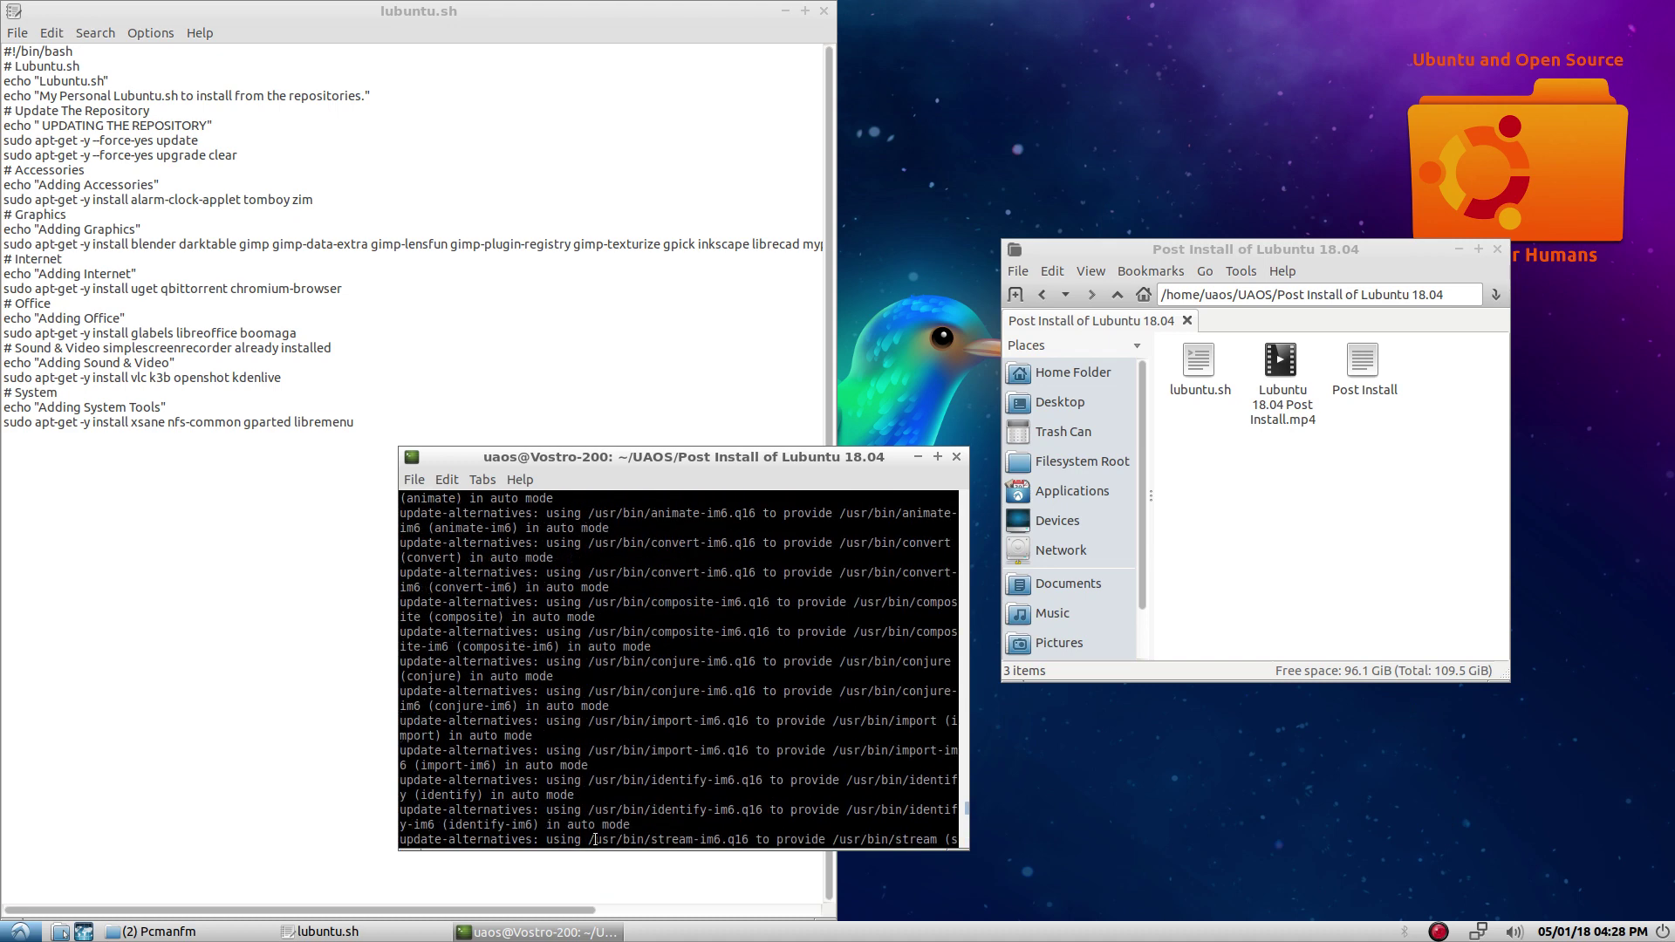
{"action": "left_click", "coordinate": [19, 930]}
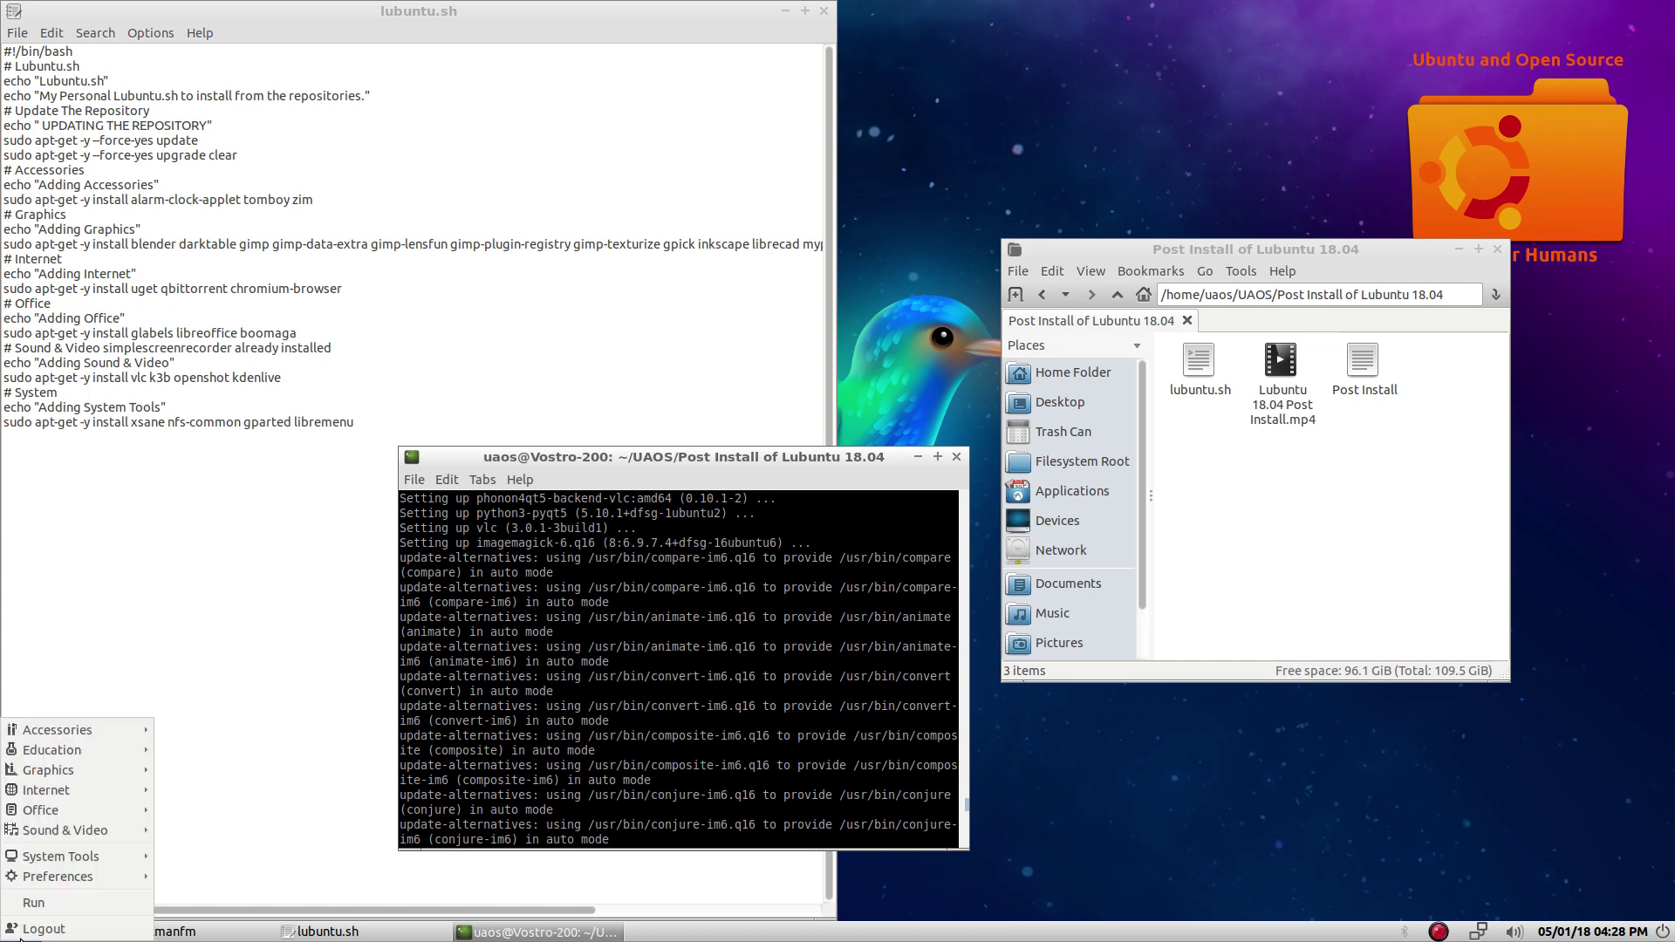
{"action": "mouse_move", "coordinate": [55, 830]}
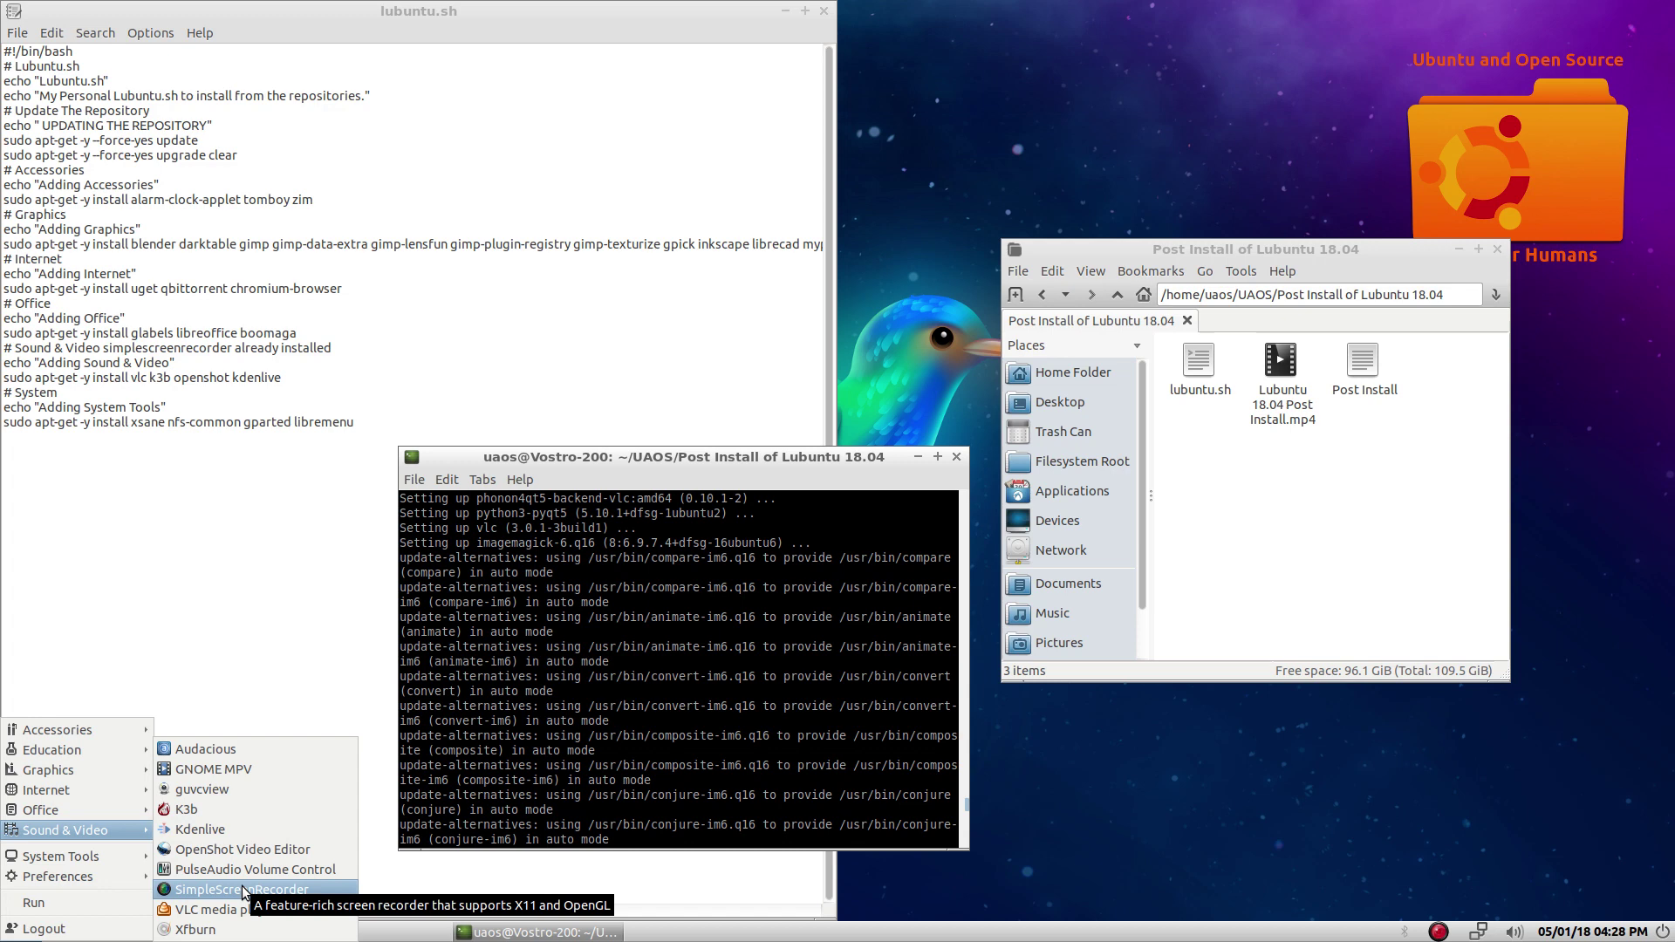
{"action": "mouse_move", "coordinate": [122, 814]}
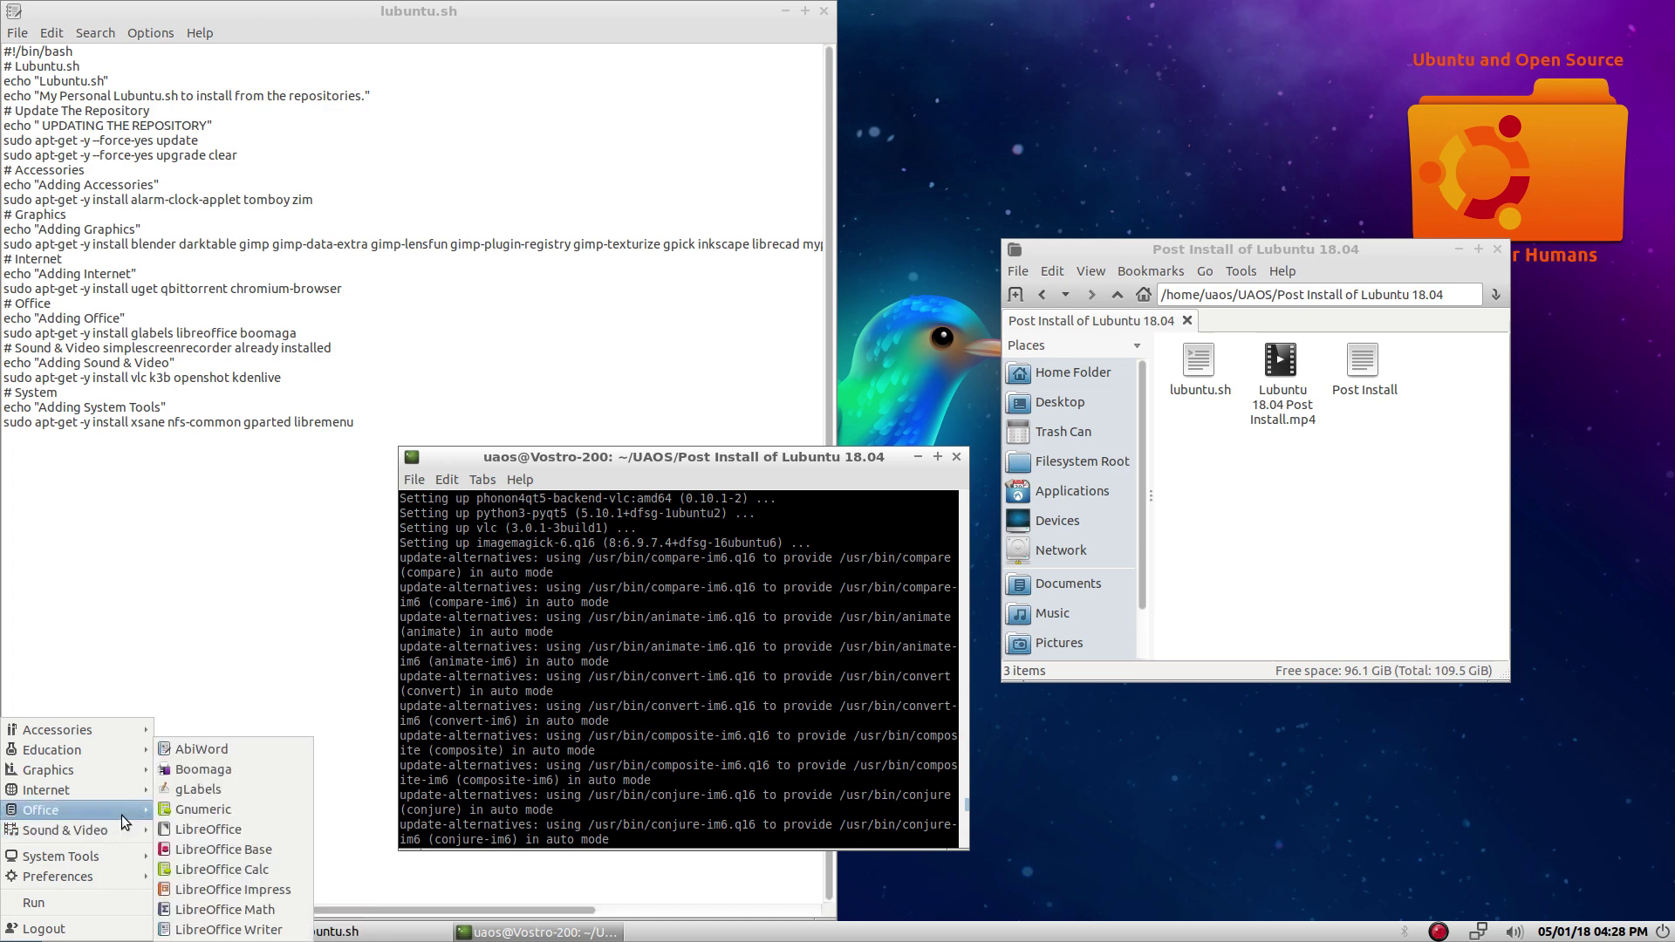
{"action": "mouse_move", "coordinate": [118, 783]}
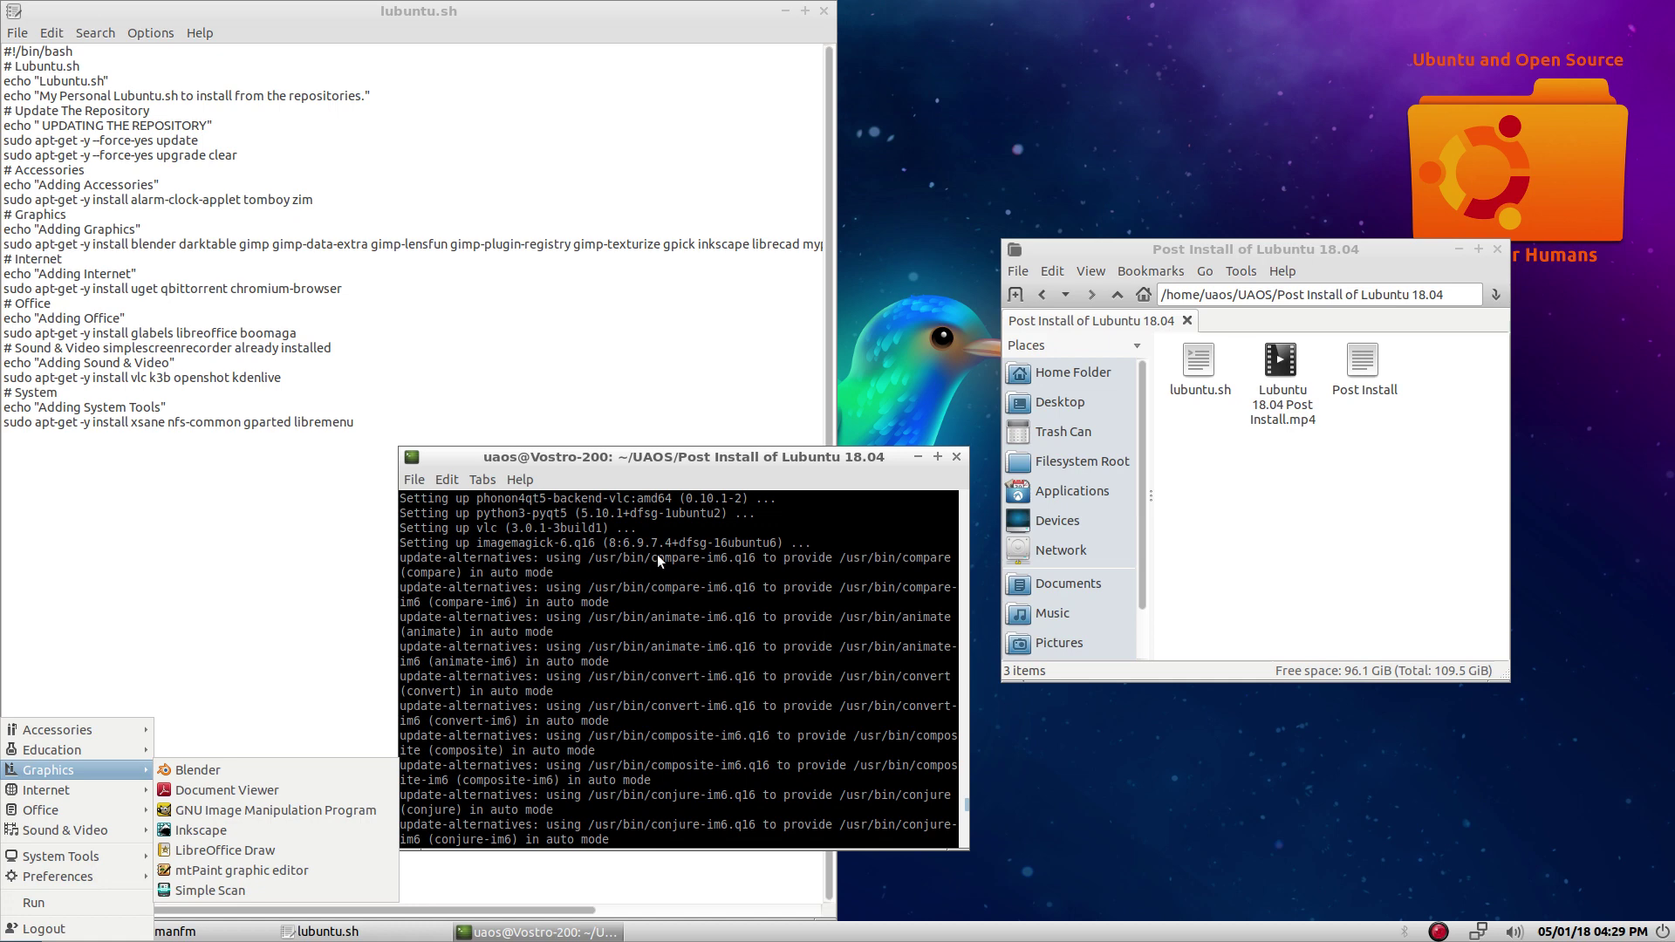
- Widen the lubuntu.sh editor and delete the duplicate mypaint from the Graphics install line
{"action": "left_click", "coordinate": [689, 464]}
{"action": "left_click", "coordinate": [701, 439]}
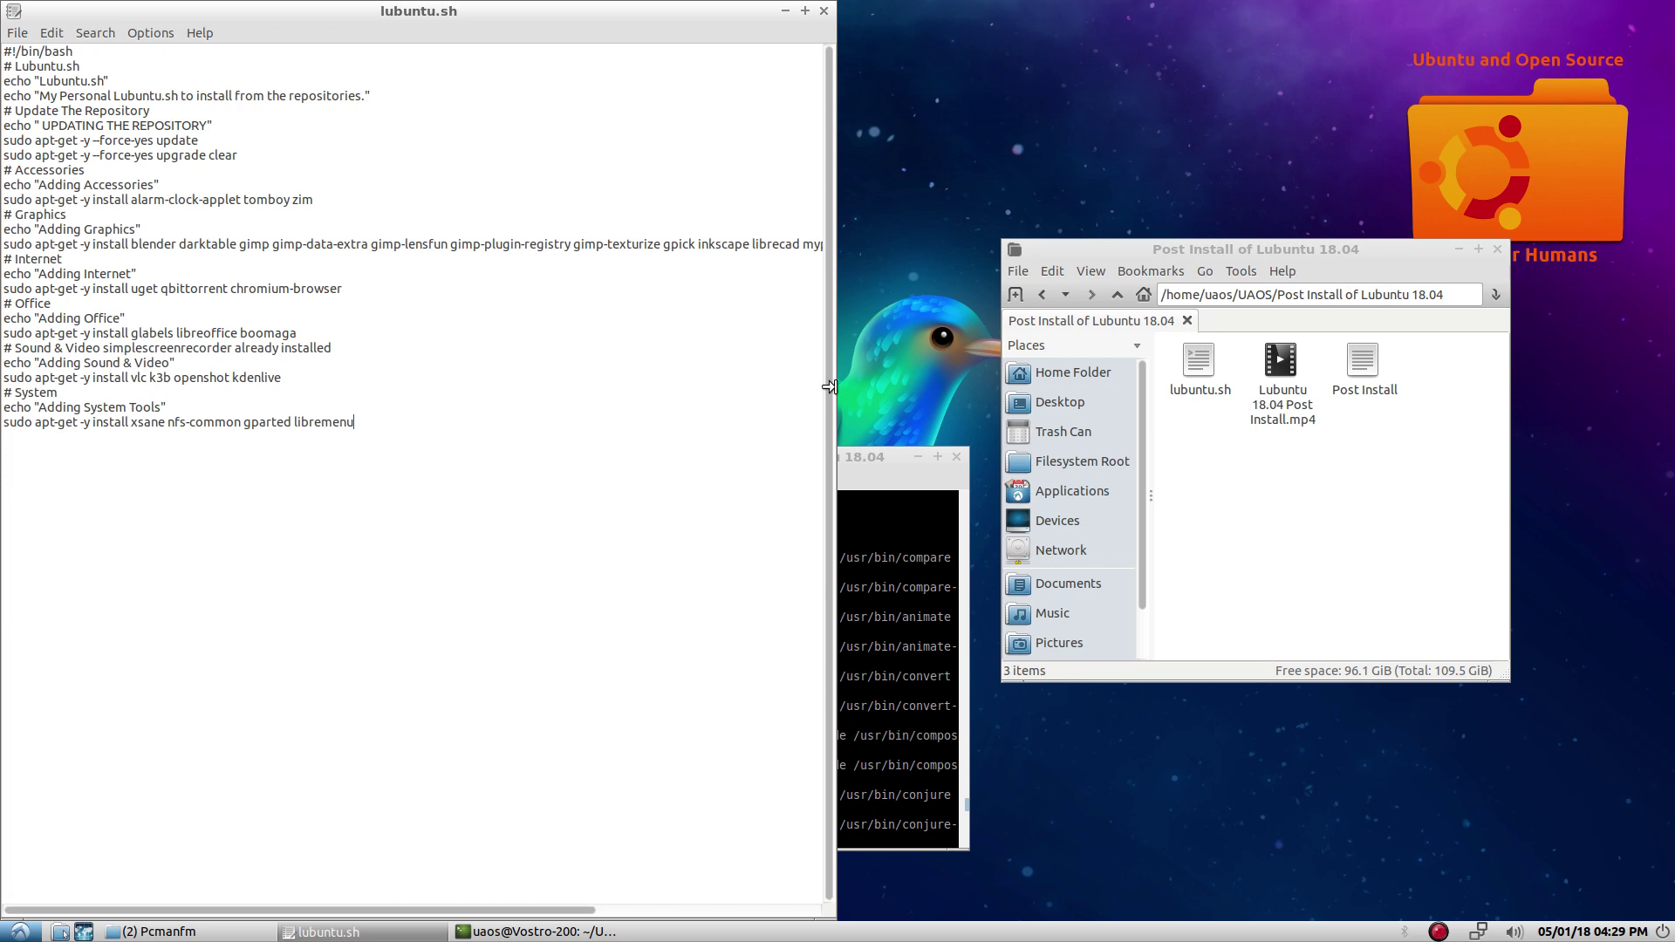
{"action": "left_click_drag", "start_coordinate": [829, 387], "coordinate": [1223, 365]}
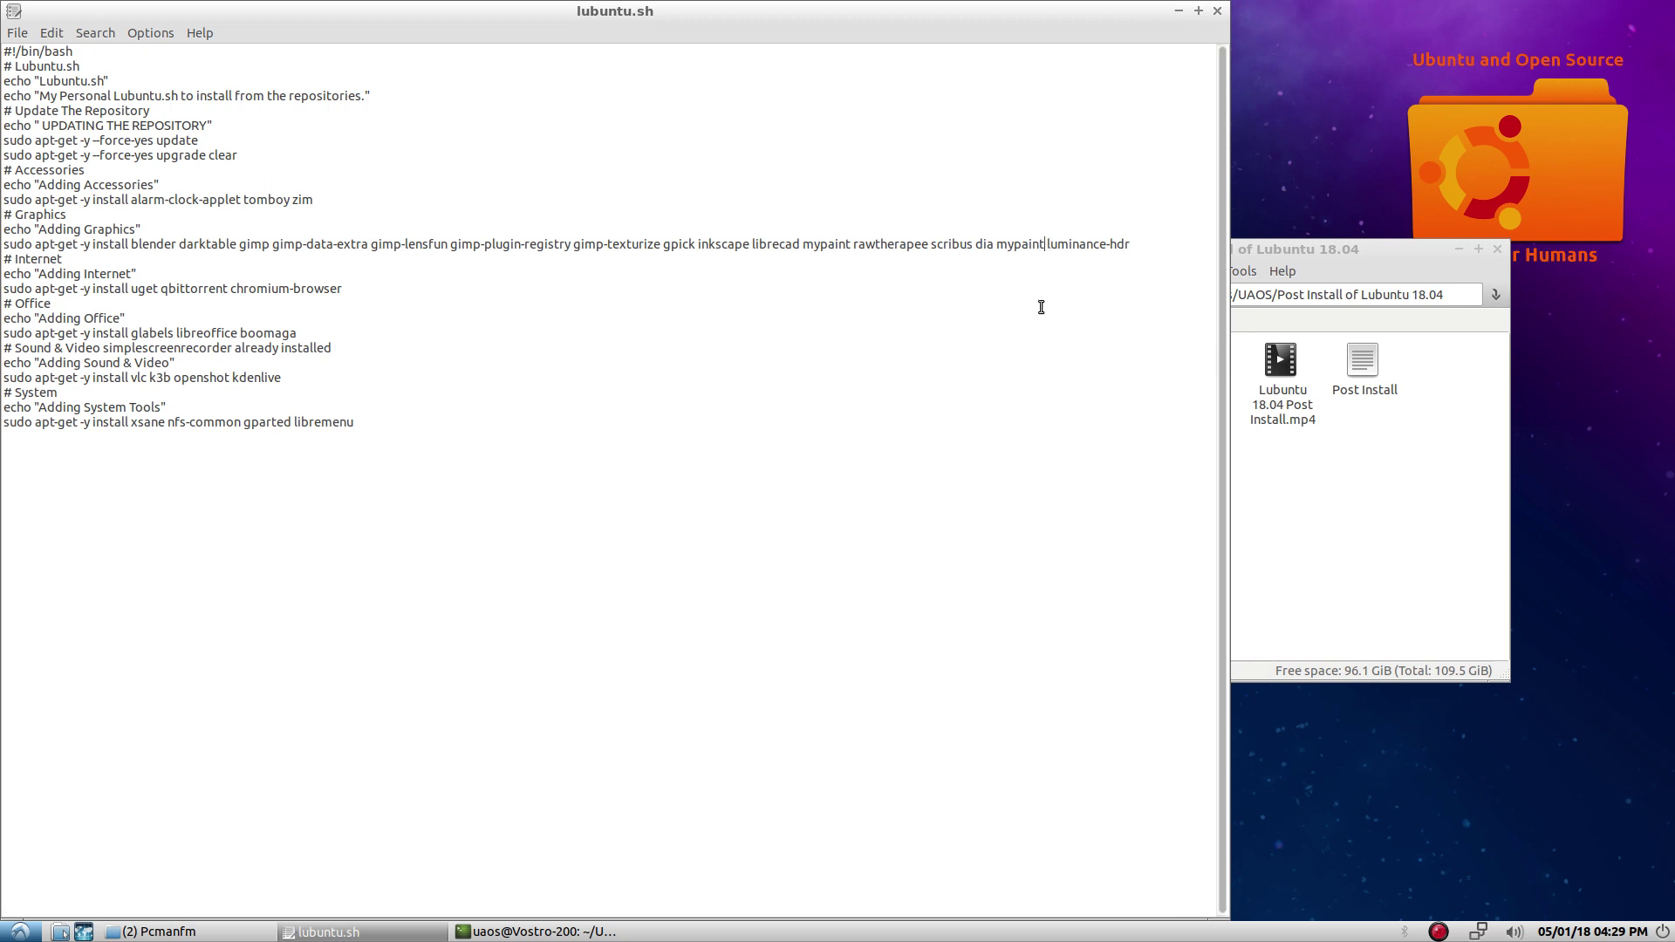
{"action": "key", "text": "BackSpace"}
{"action": "key", "text": "BackSpace"}
{"action": "key", "text": "BackSpace"}
{"action": "key", "text": "BackSpace"}
{"action": "key", "text": "BackSpace"}
{"action": "key", "text": "BackSpace"}
{"action": "key", "text": "BackSpace"}
{"action": "key", "text": "BackSpace"}
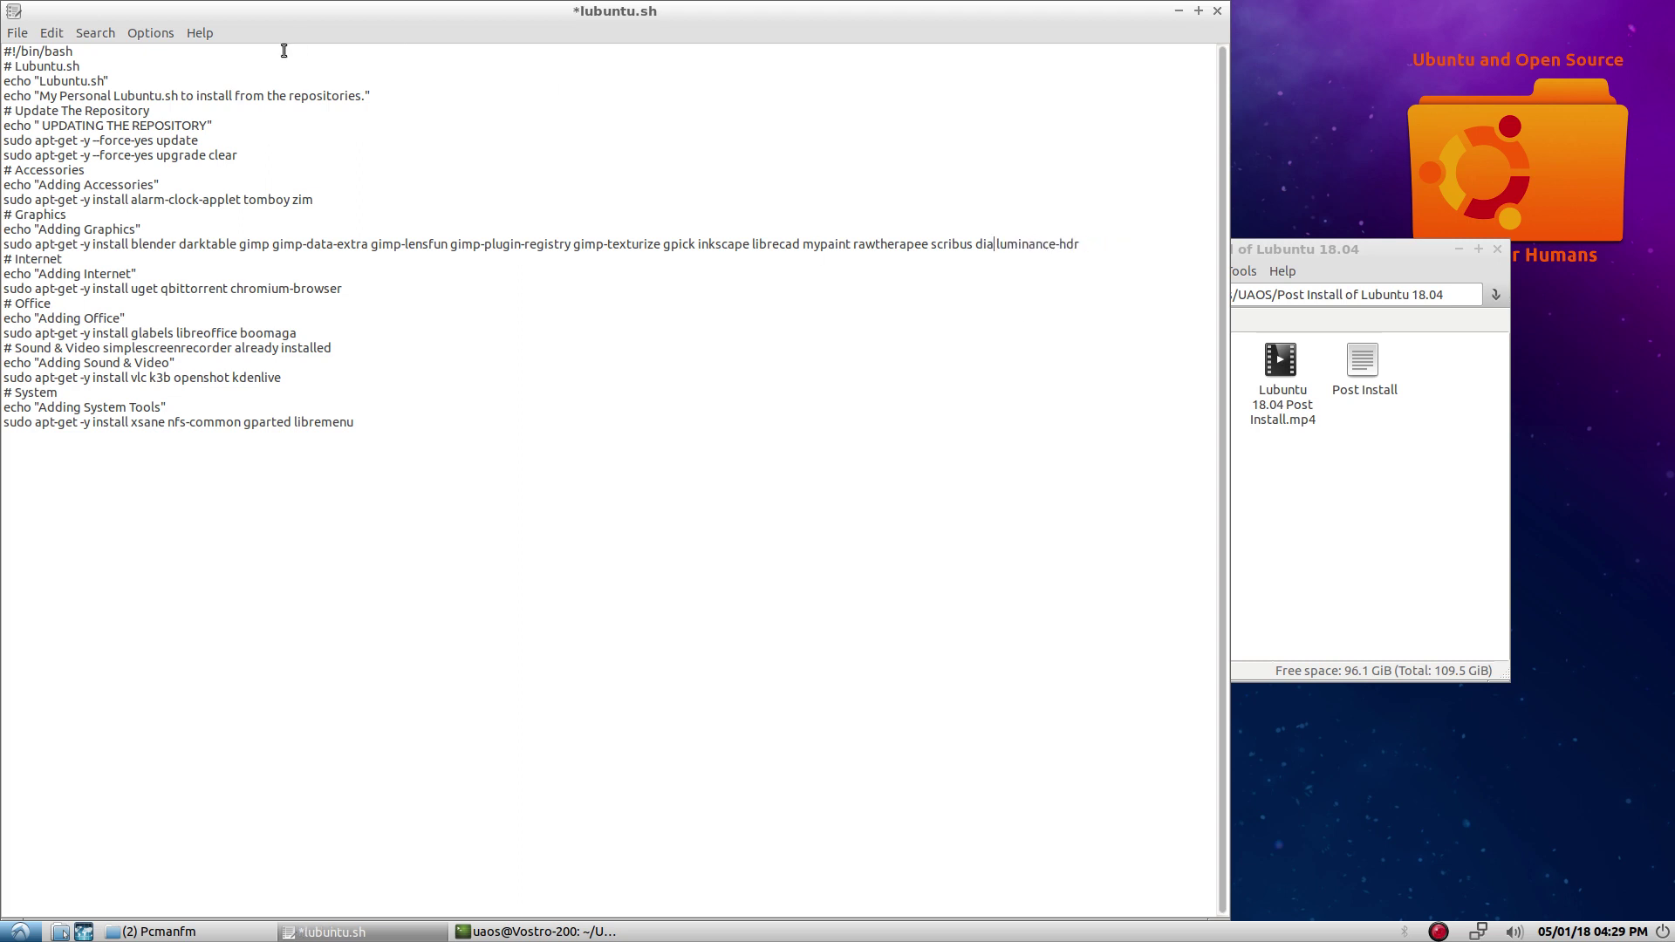
- Save lubuntu.sh and bring the Post Install folder window forward
{"action": "left_click", "coordinate": [25, 35]}
{"action": "left_click", "coordinate": [38, 98]}
{"action": "left_click", "coordinate": [129, 932]}
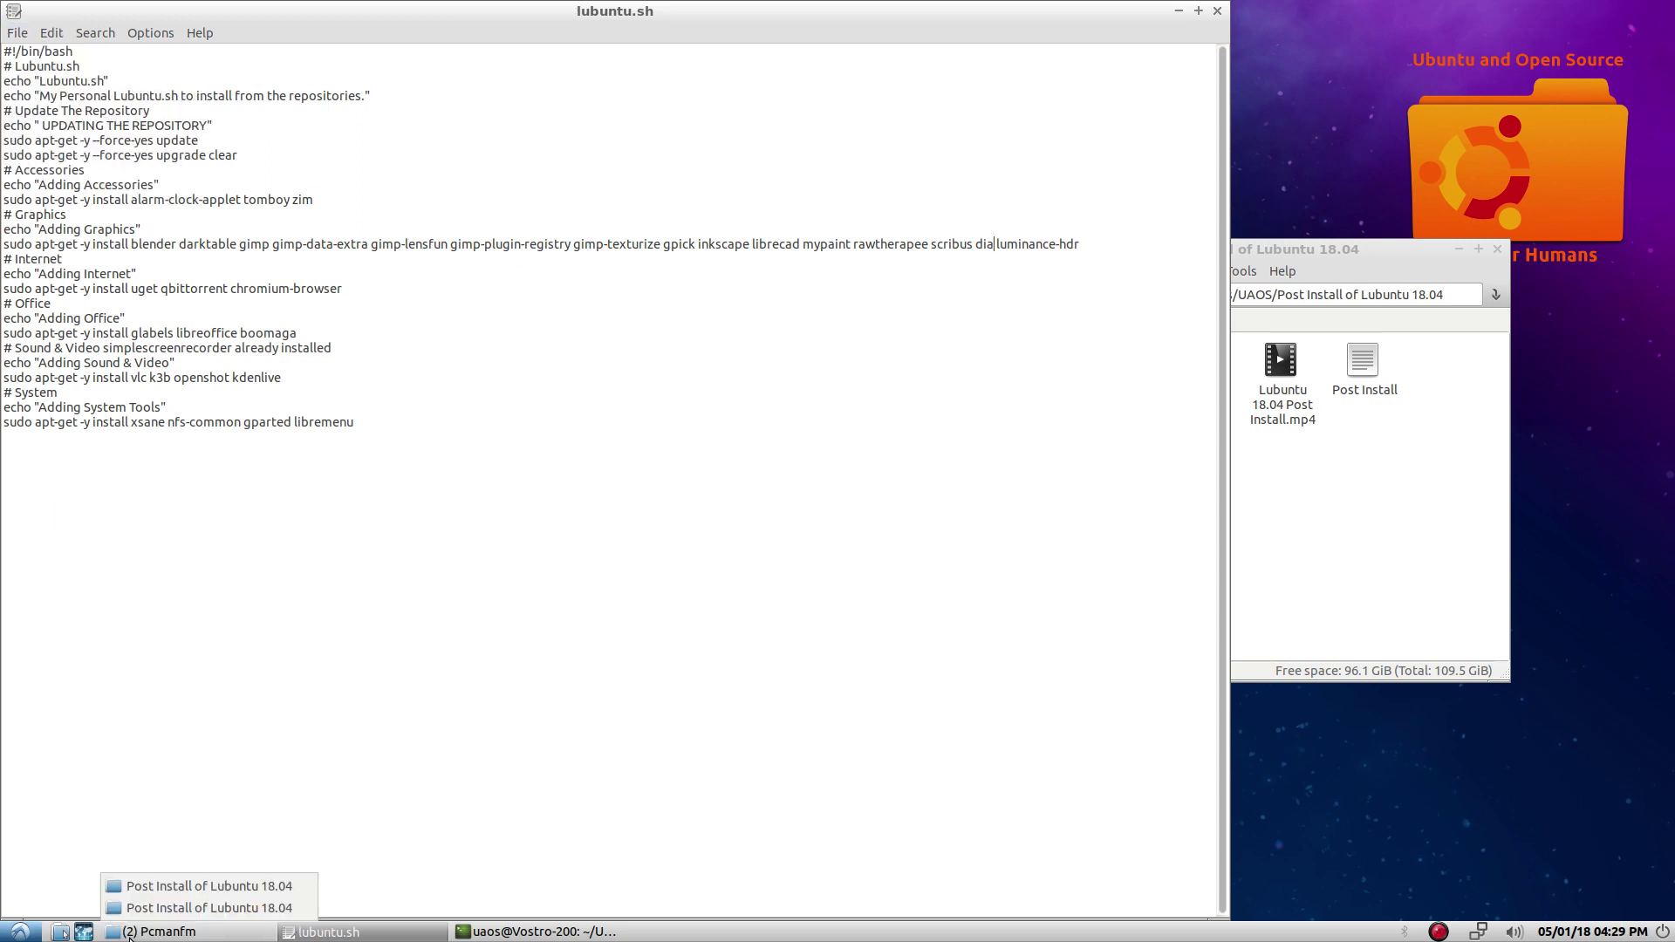
{"action": "left_click", "coordinate": [162, 909]}
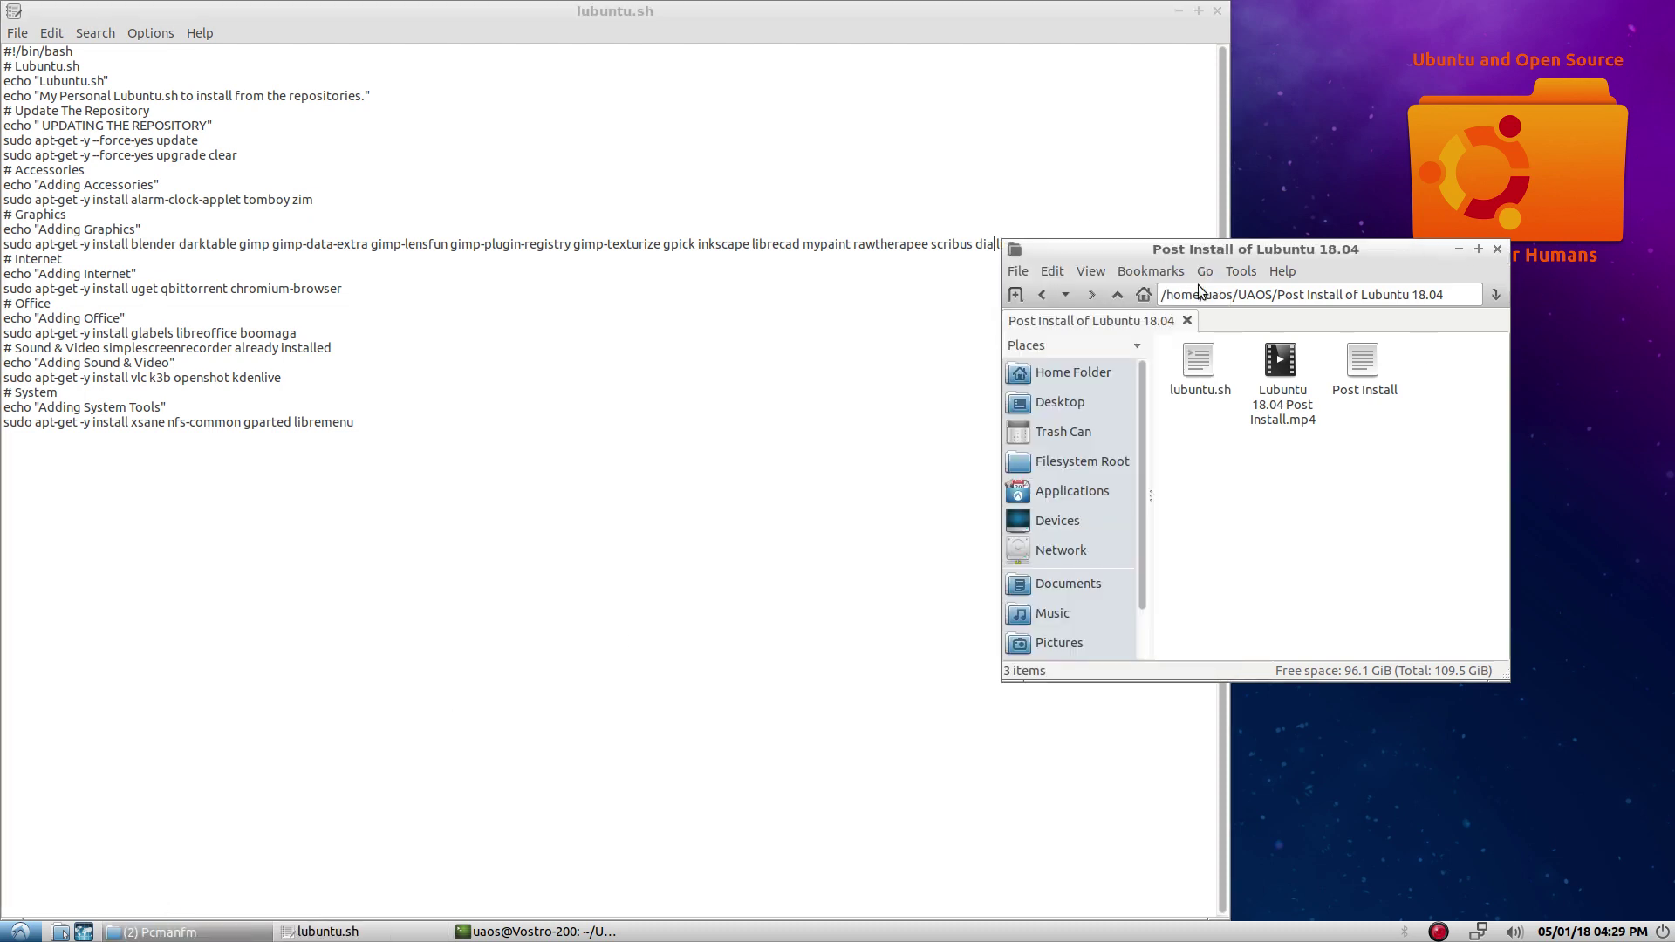
- Open Applications > Graphics in PCManFM, then bring the editor and install terminal back up
{"action": "left_click", "coordinate": [1051, 490]}
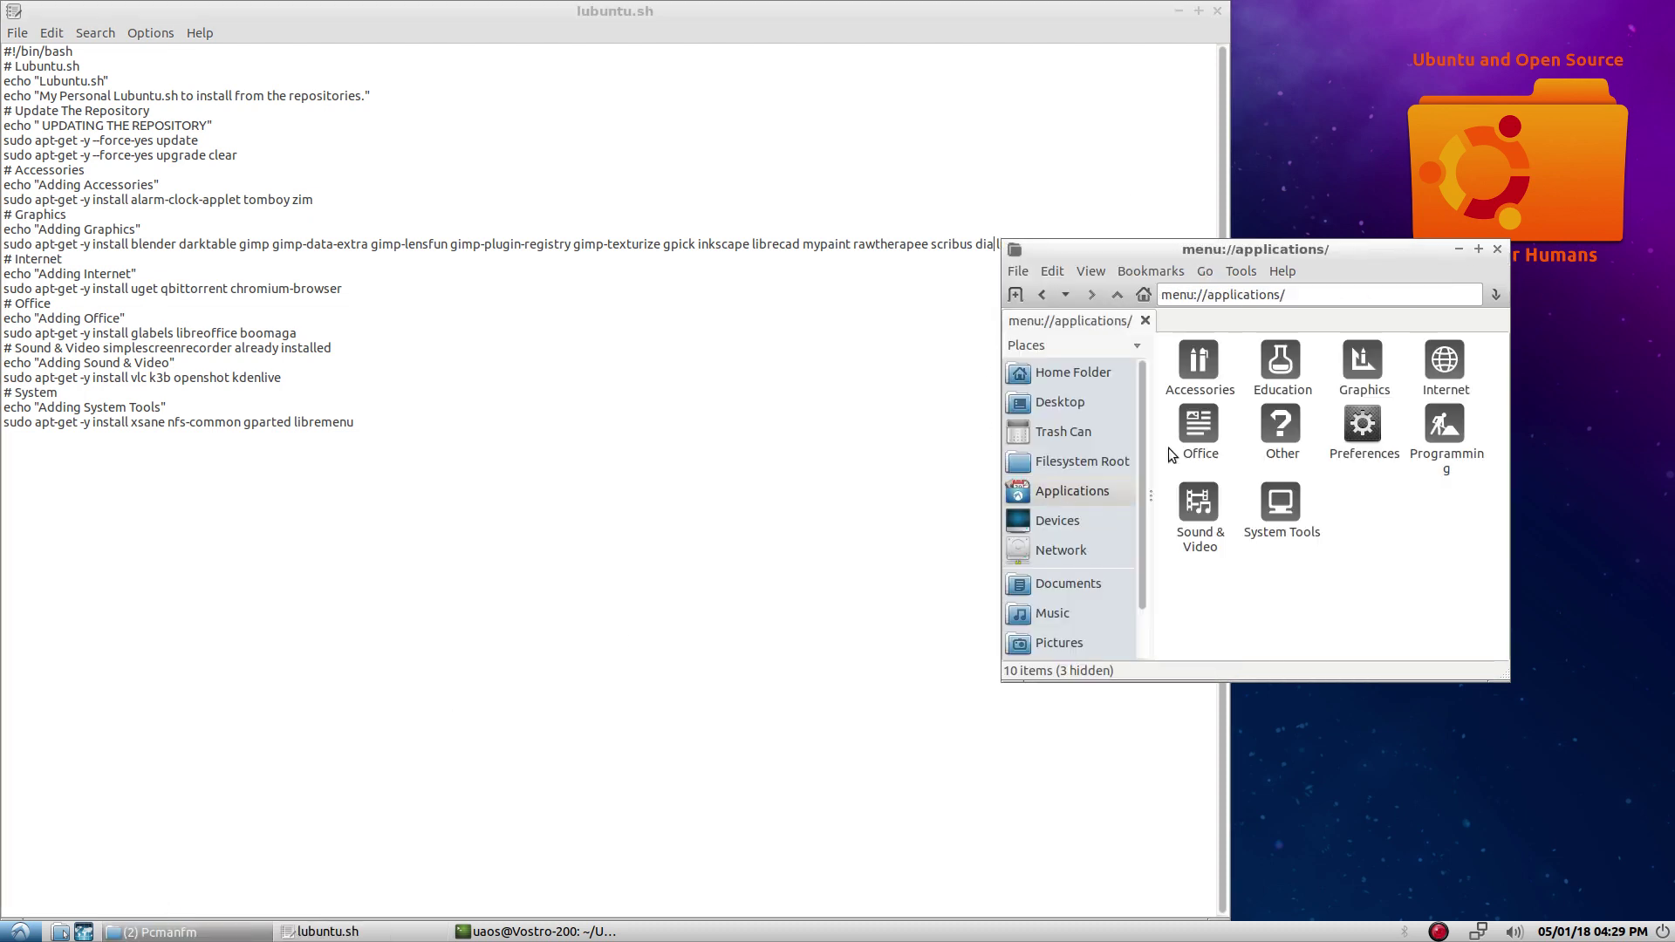
{"action": "double_click", "coordinate": [1365, 365]}
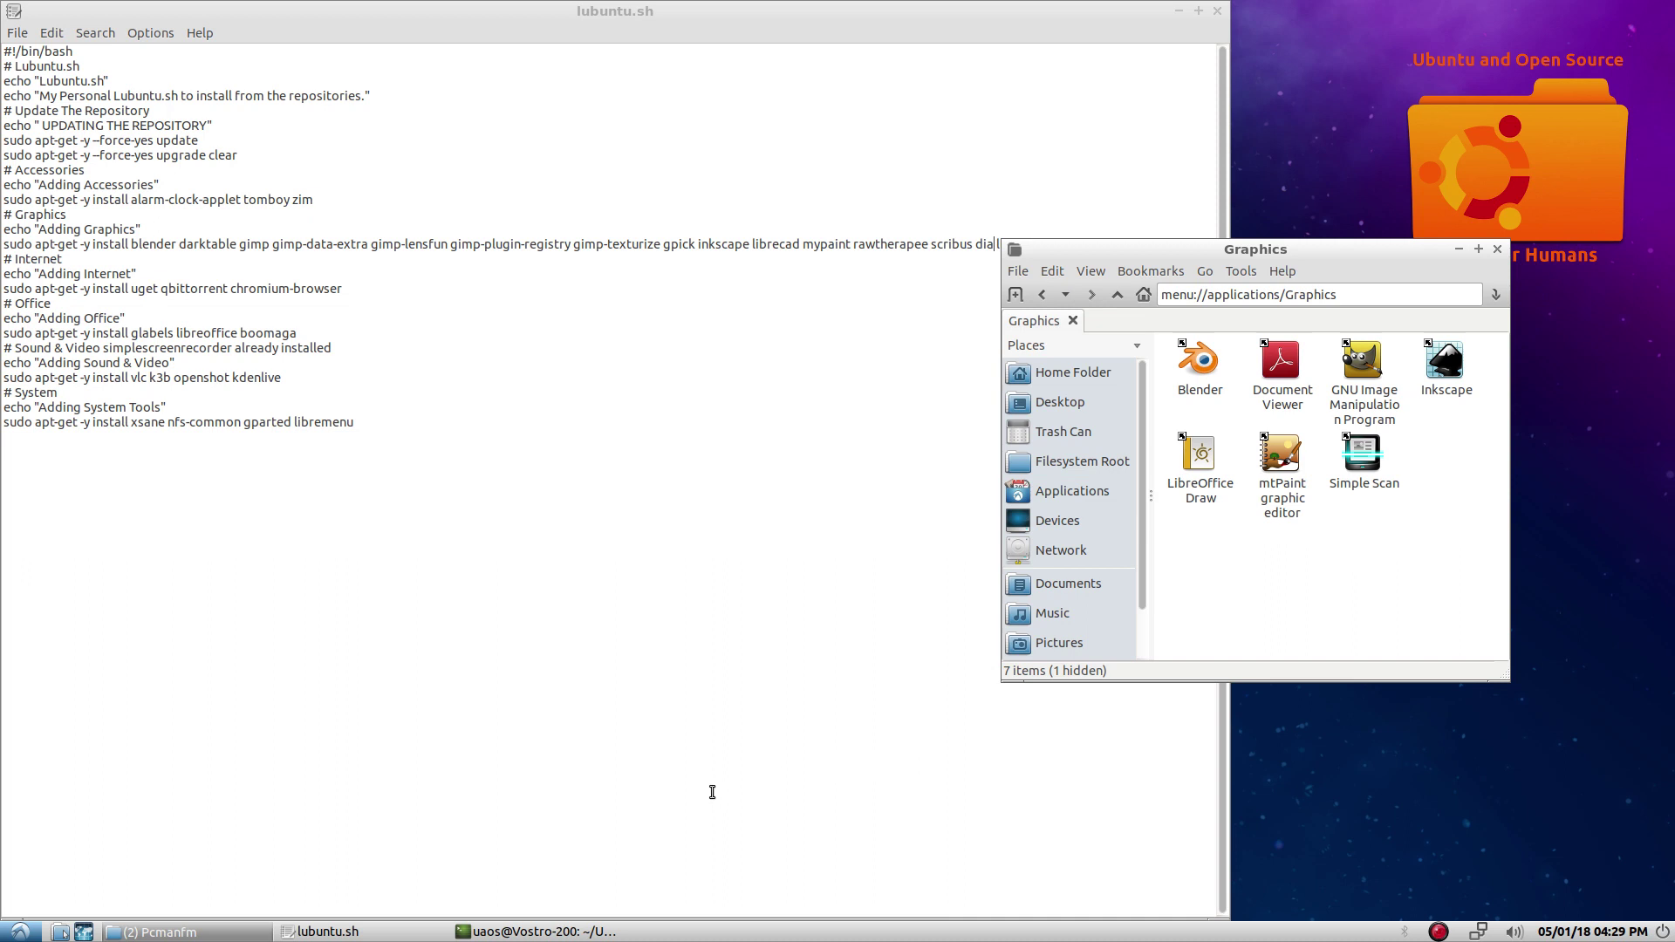
{"action": "left_click", "coordinate": [374, 931]}
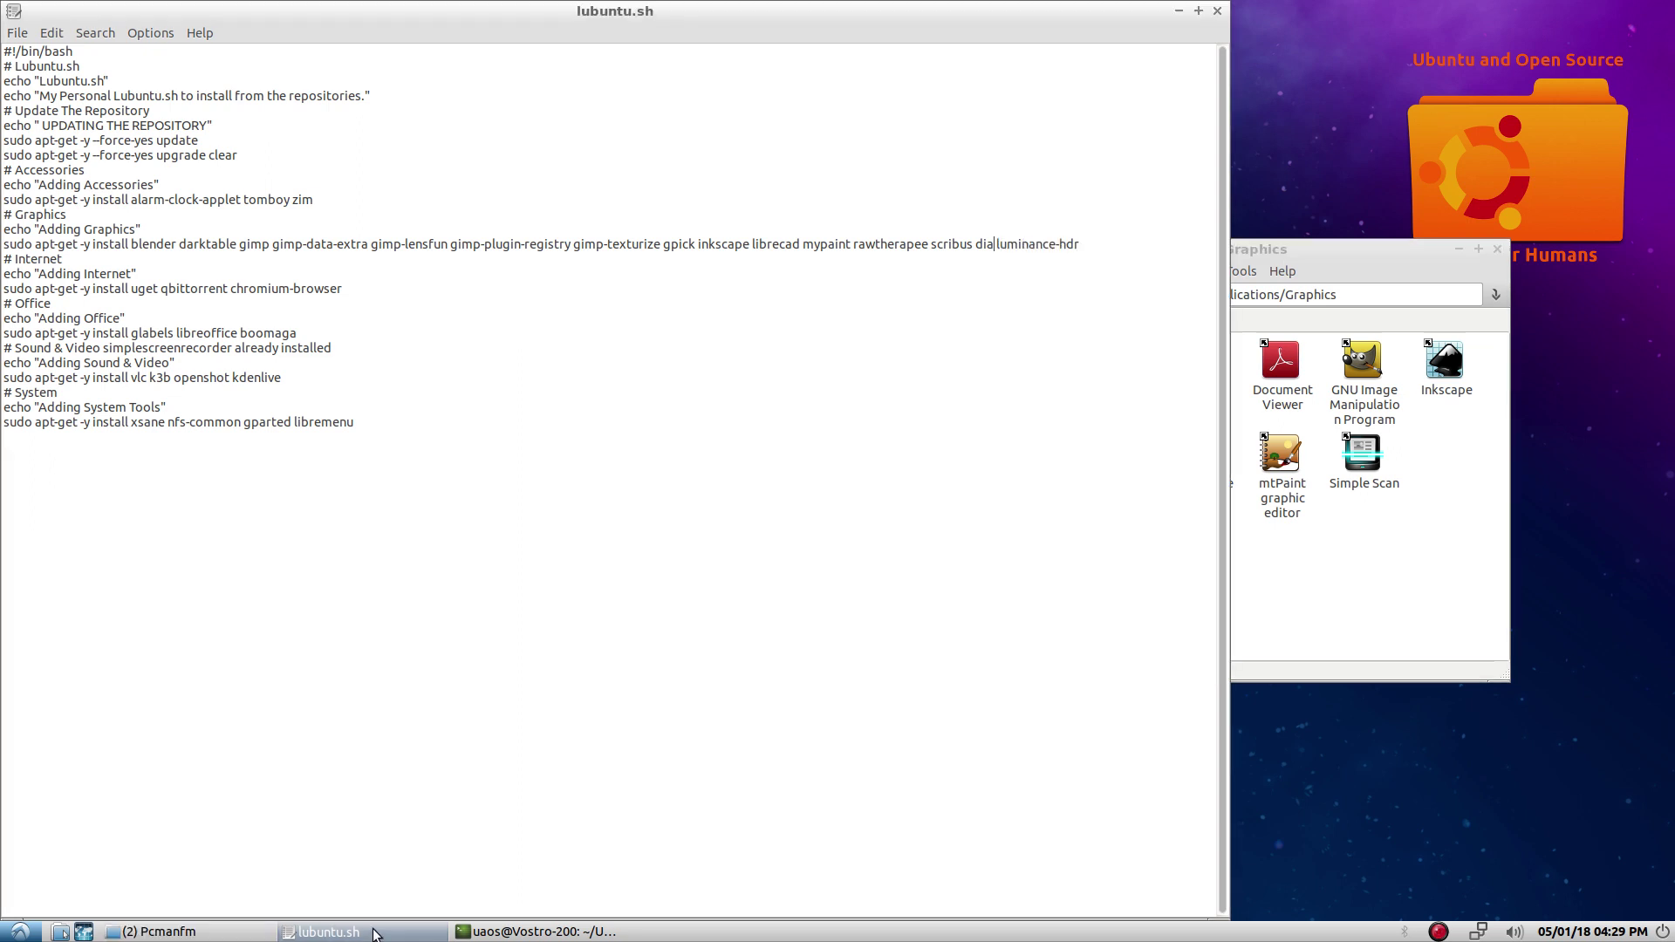
{"action": "left_click", "coordinate": [511, 935]}
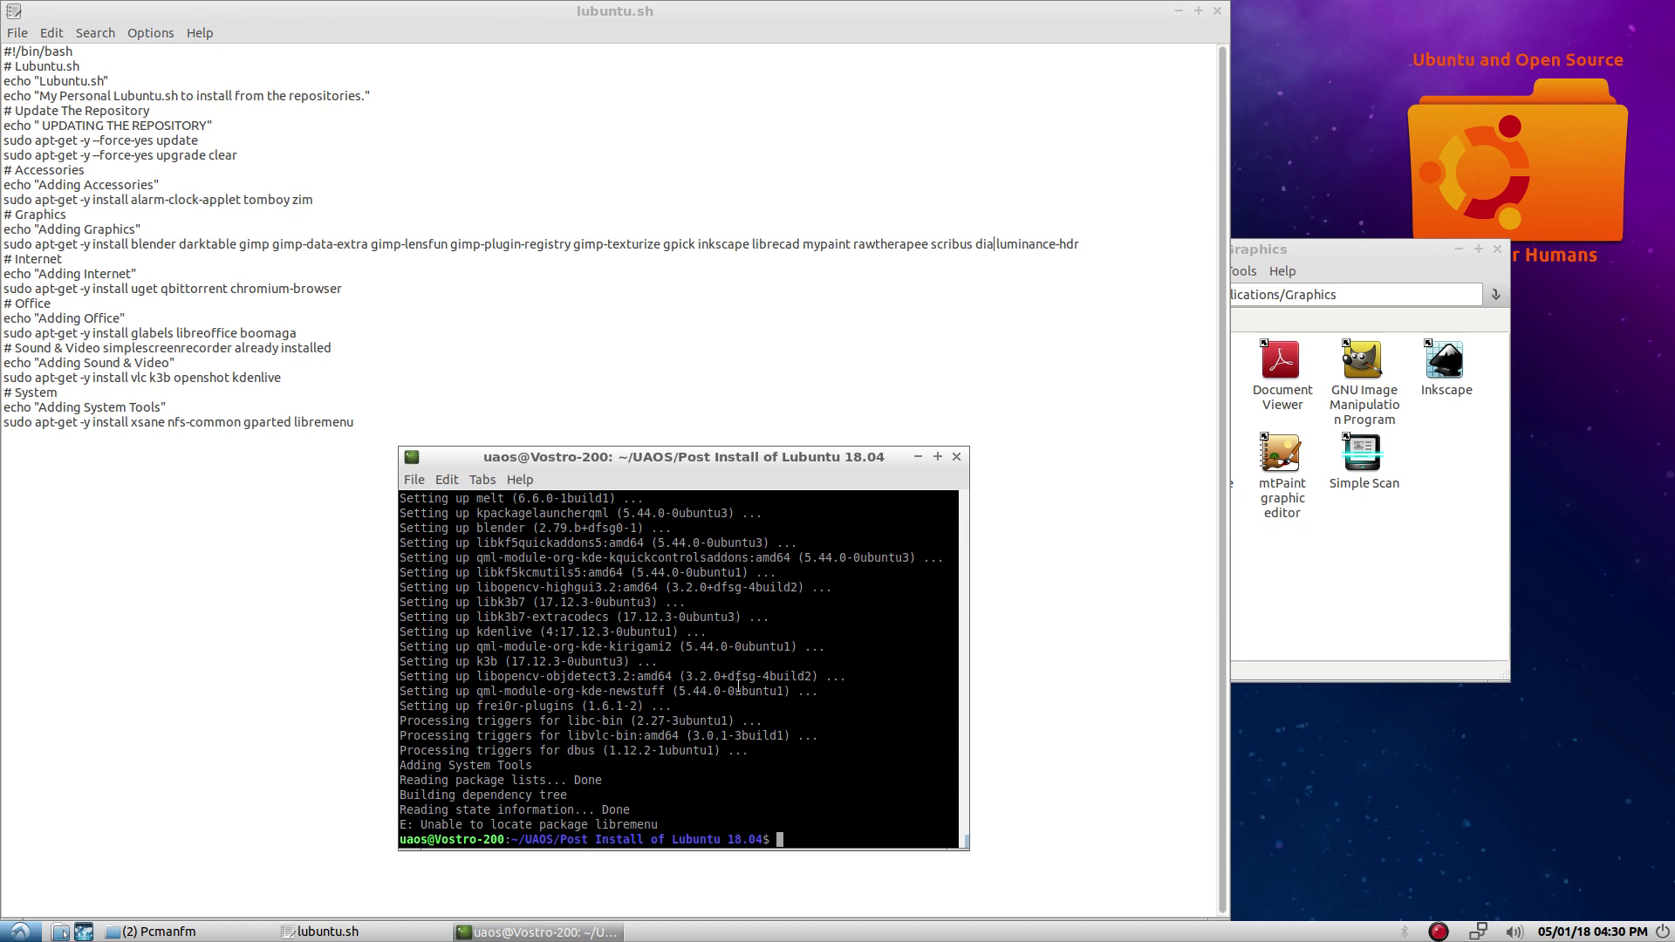
- Copy the Graphics sudo apt-get install line from lubuntu.sh
{"action": "left_click", "coordinate": [1082, 244]}
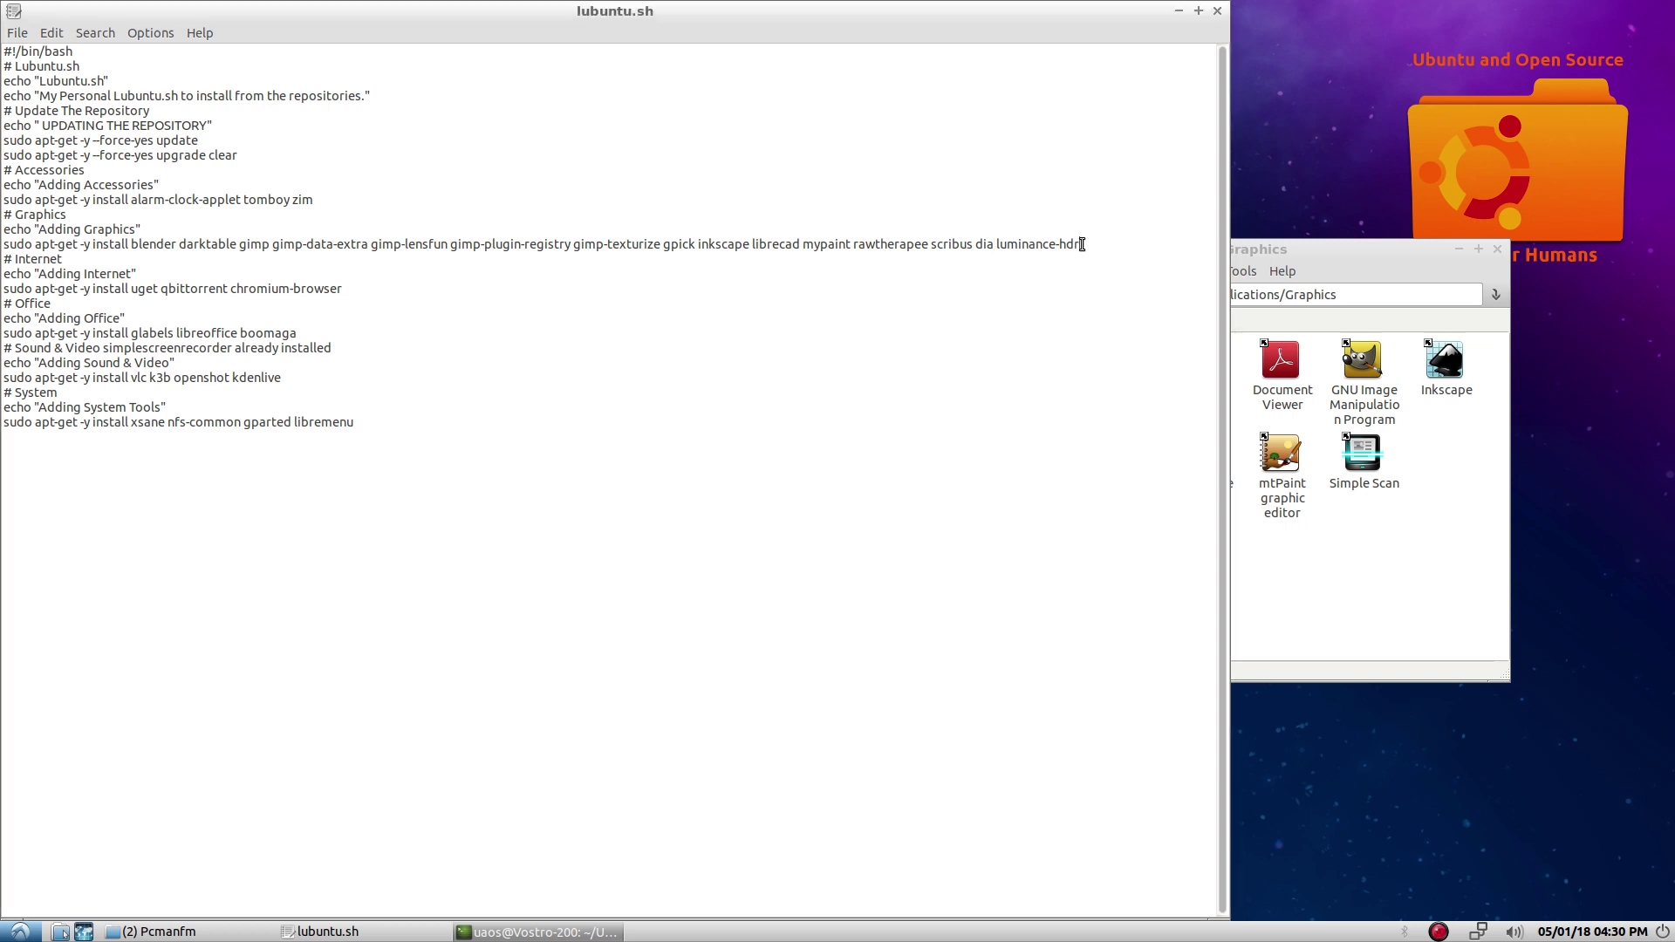
{"action": "left_click_drag", "start_coordinate": [1082, 245], "coordinate": [4, 250]}
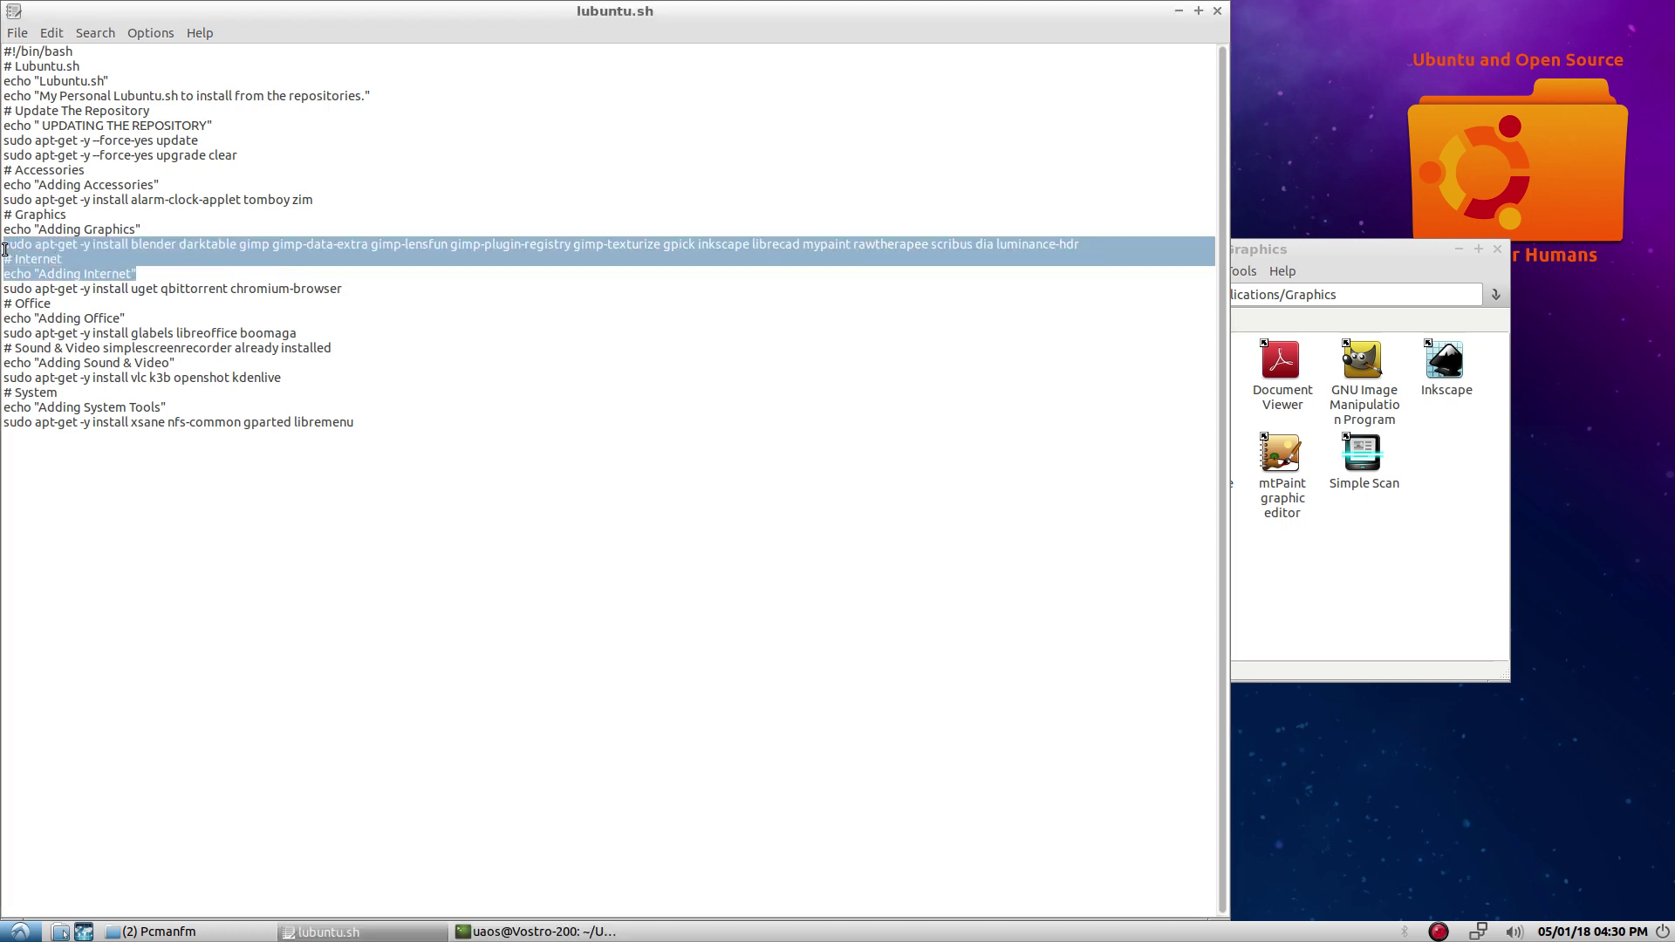
{"action": "left_click", "coordinate": [7, 250]}
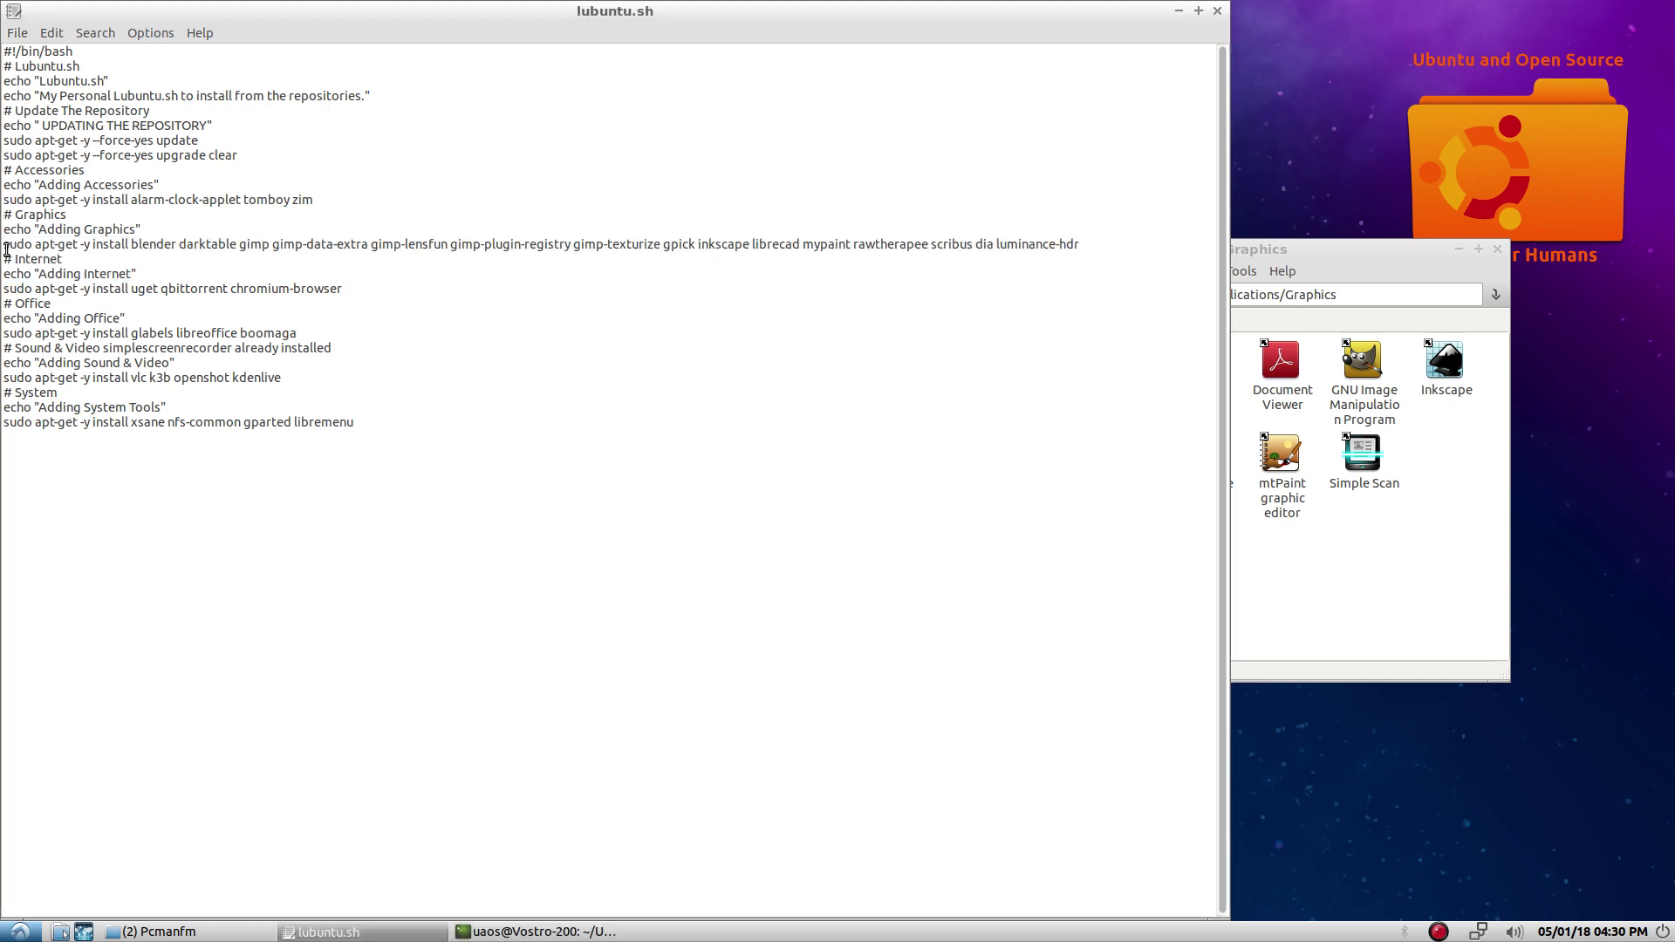
{"action": "left_click_drag", "start_coordinate": [7, 249], "coordinate": [1120, 252]}
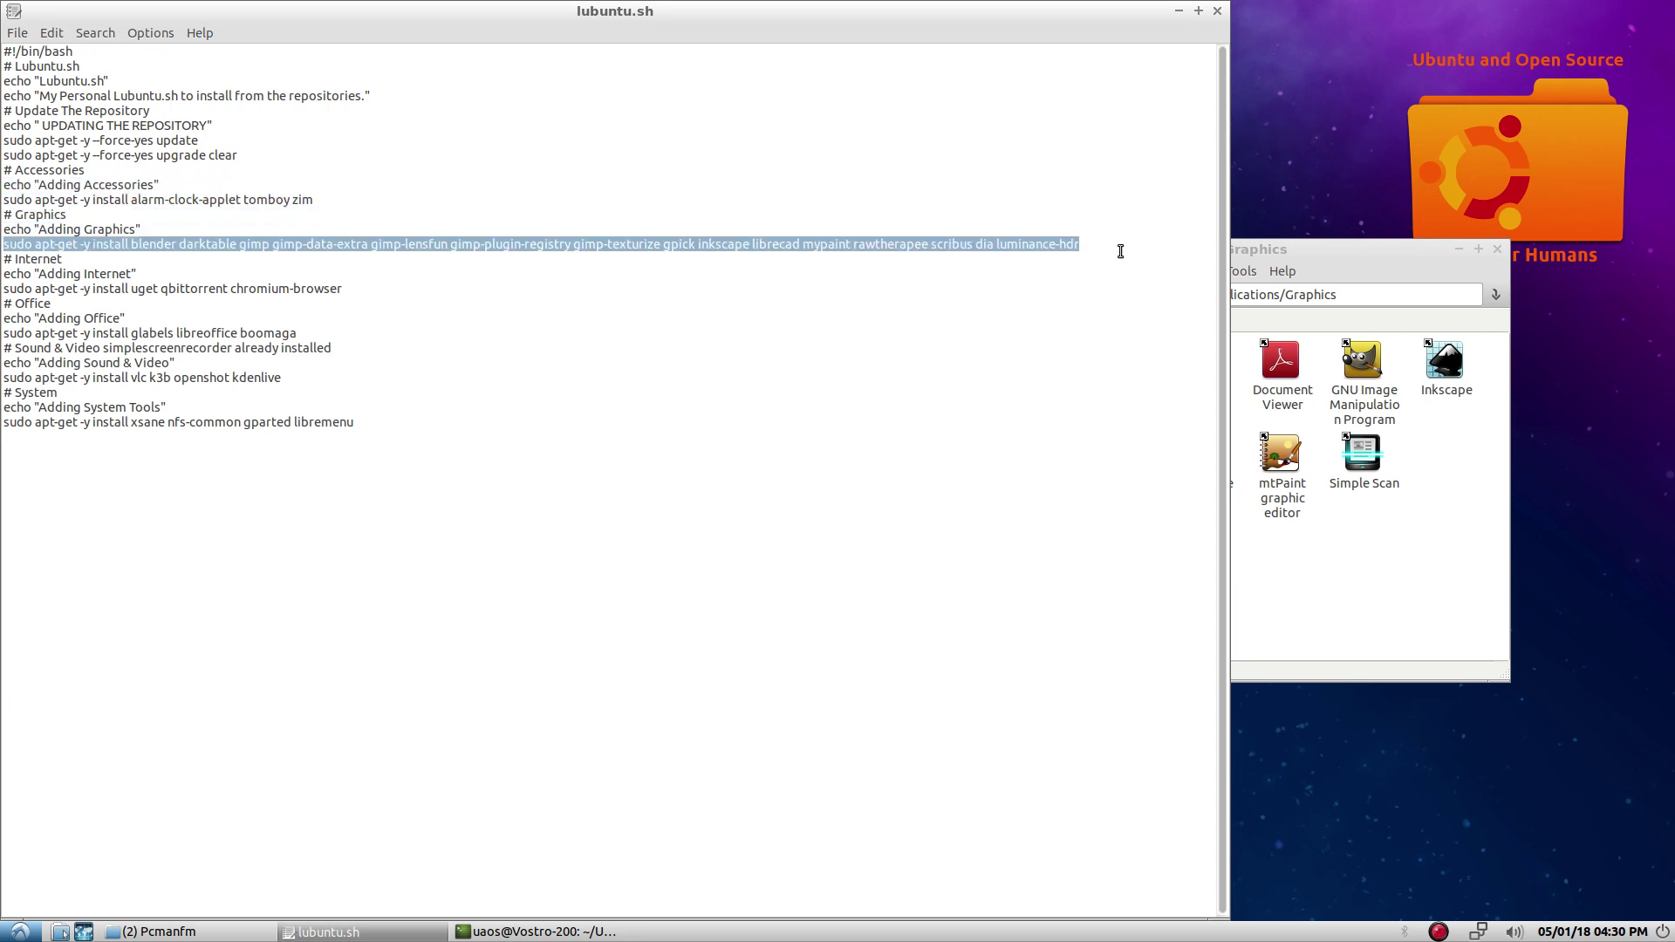
{"action": "right_click", "coordinate": [1015, 247]}
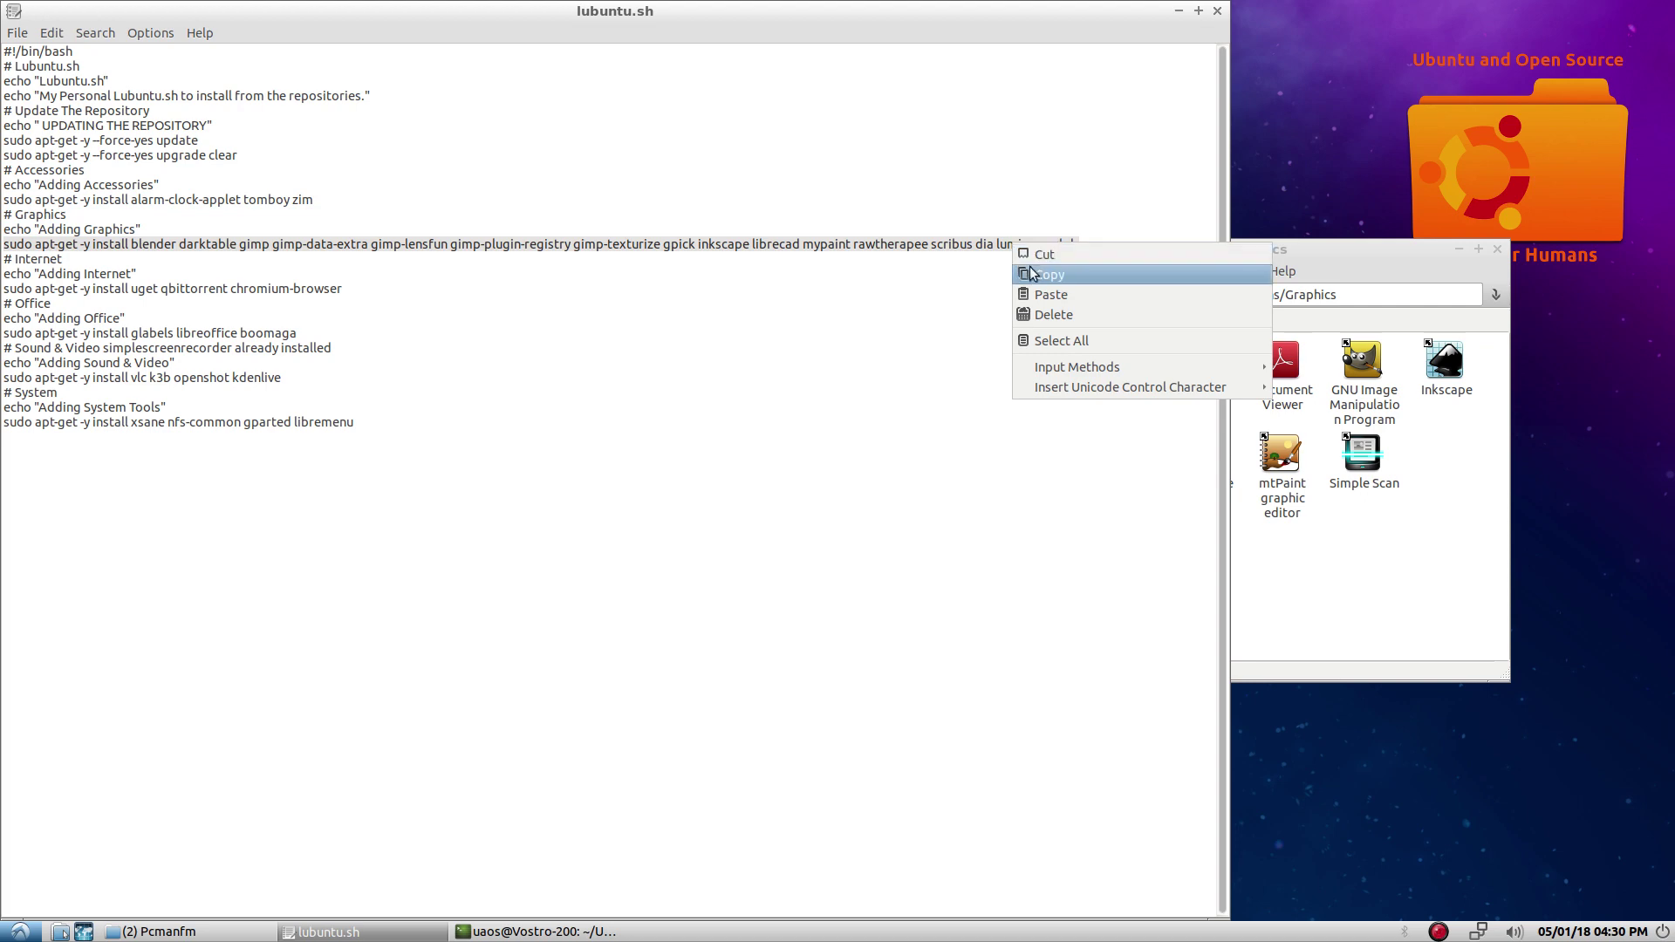
{"action": "left_click", "coordinate": [1038, 274]}
- Paste and run it in the terminal with the sudo password; it fails on gimp-data-extra
{"action": "left_click", "coordinate": [573, 933]}
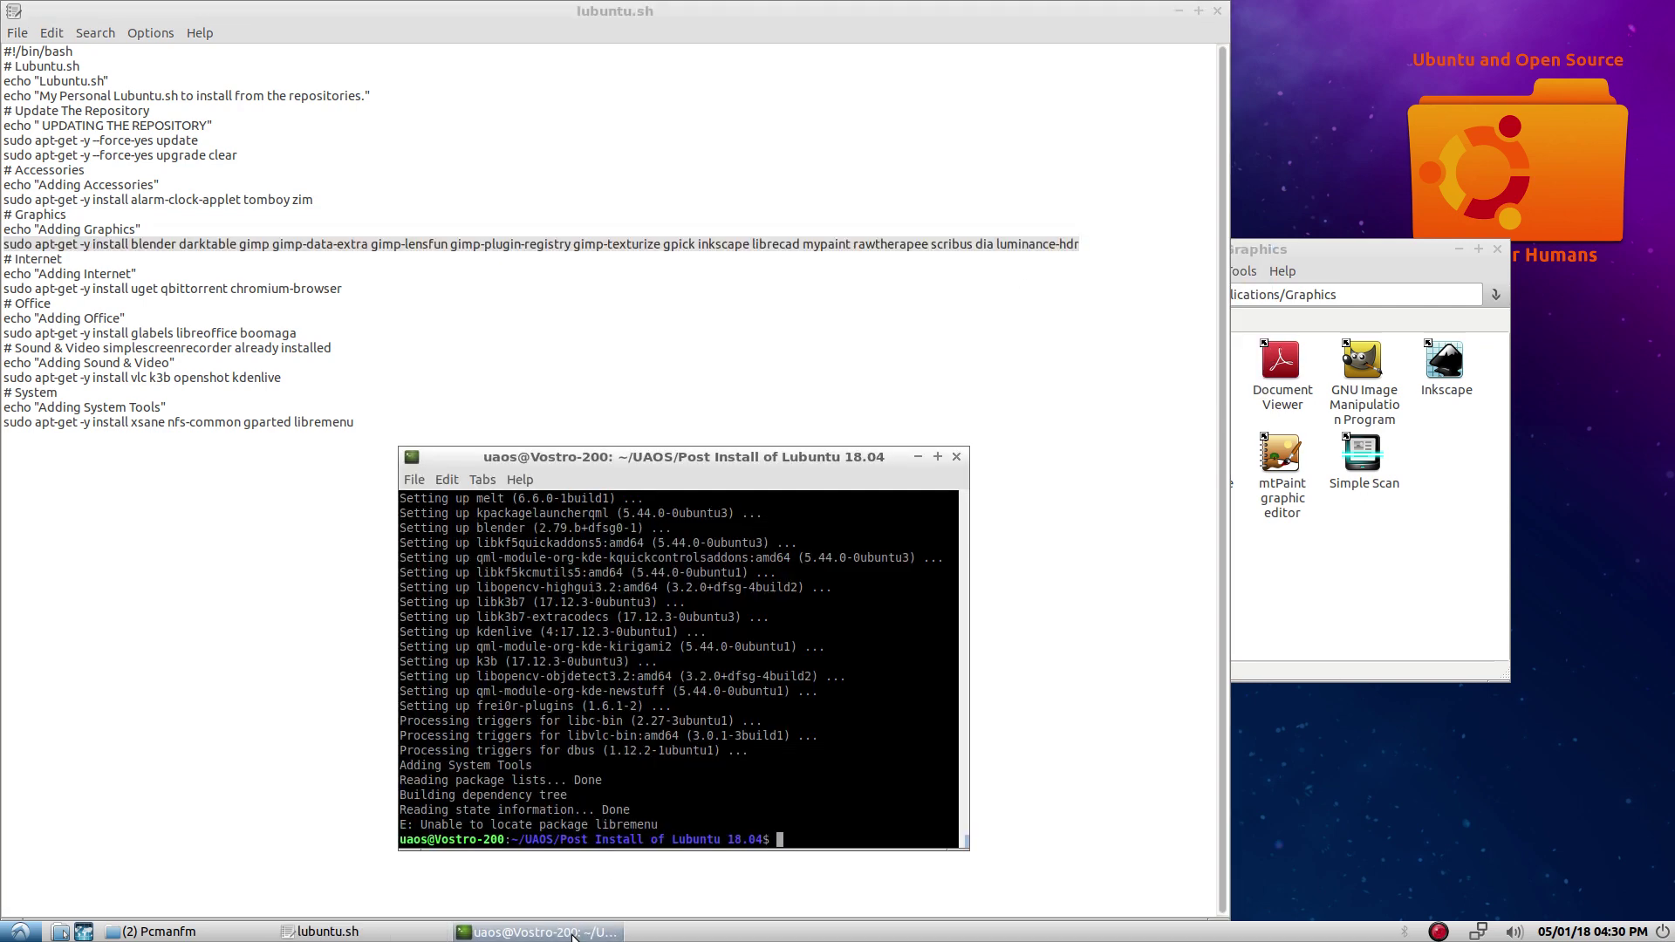
{"action": "right_click", "coordinate": [805, 840]}
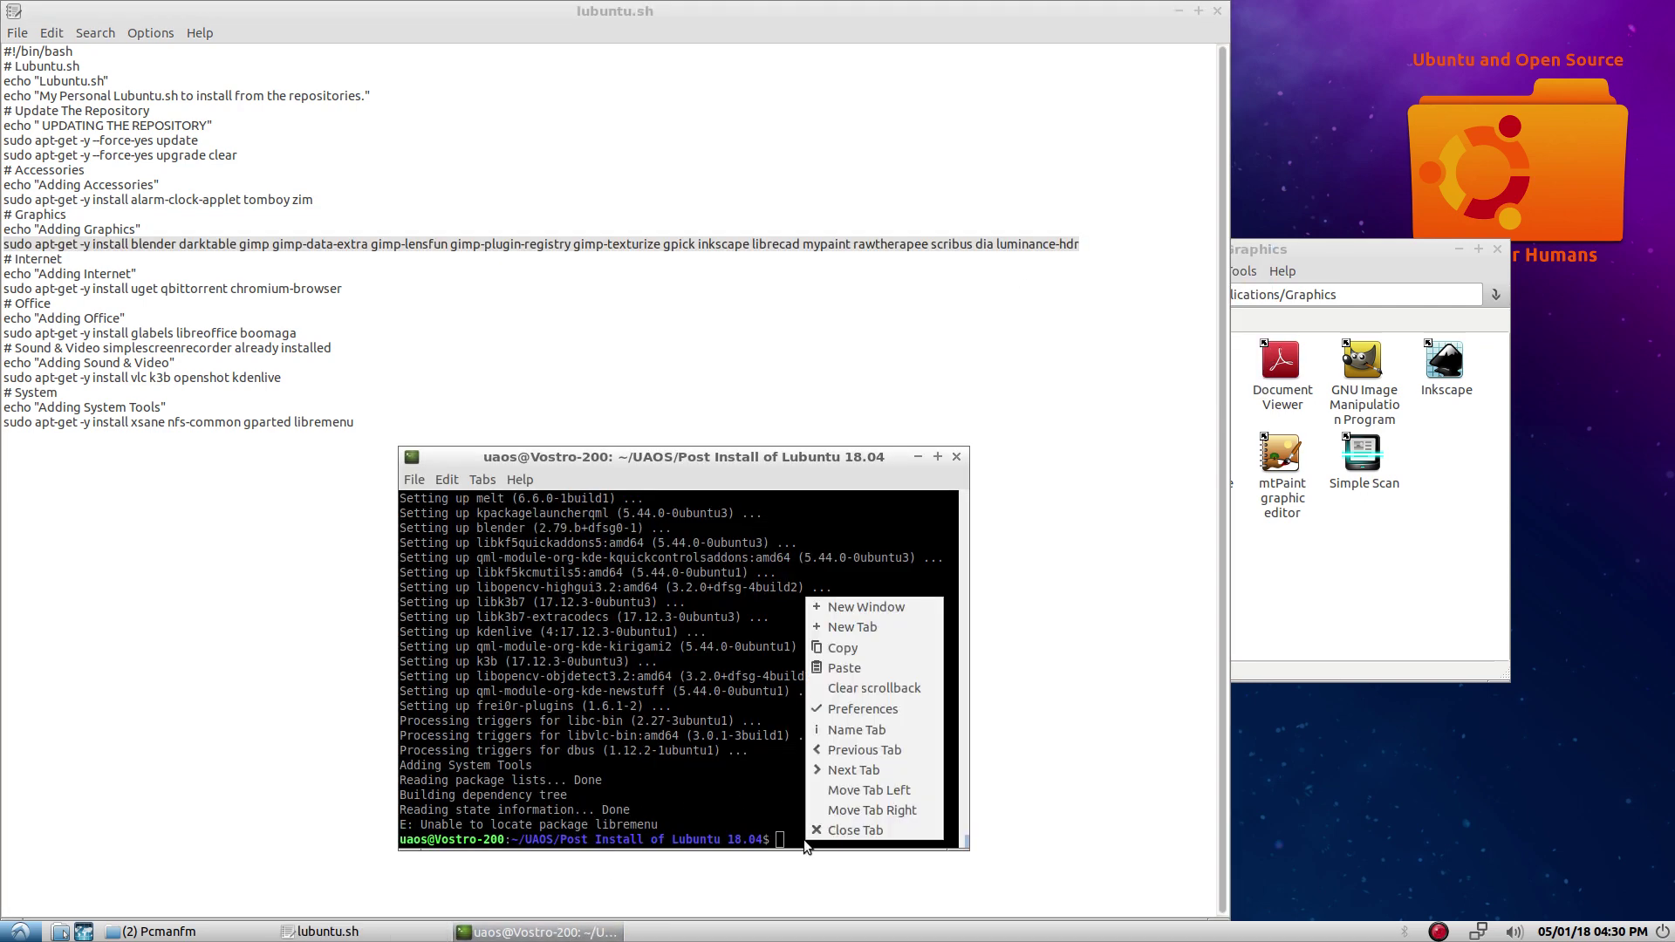
{"action": "left_click", "coordinate": [852, 665]}
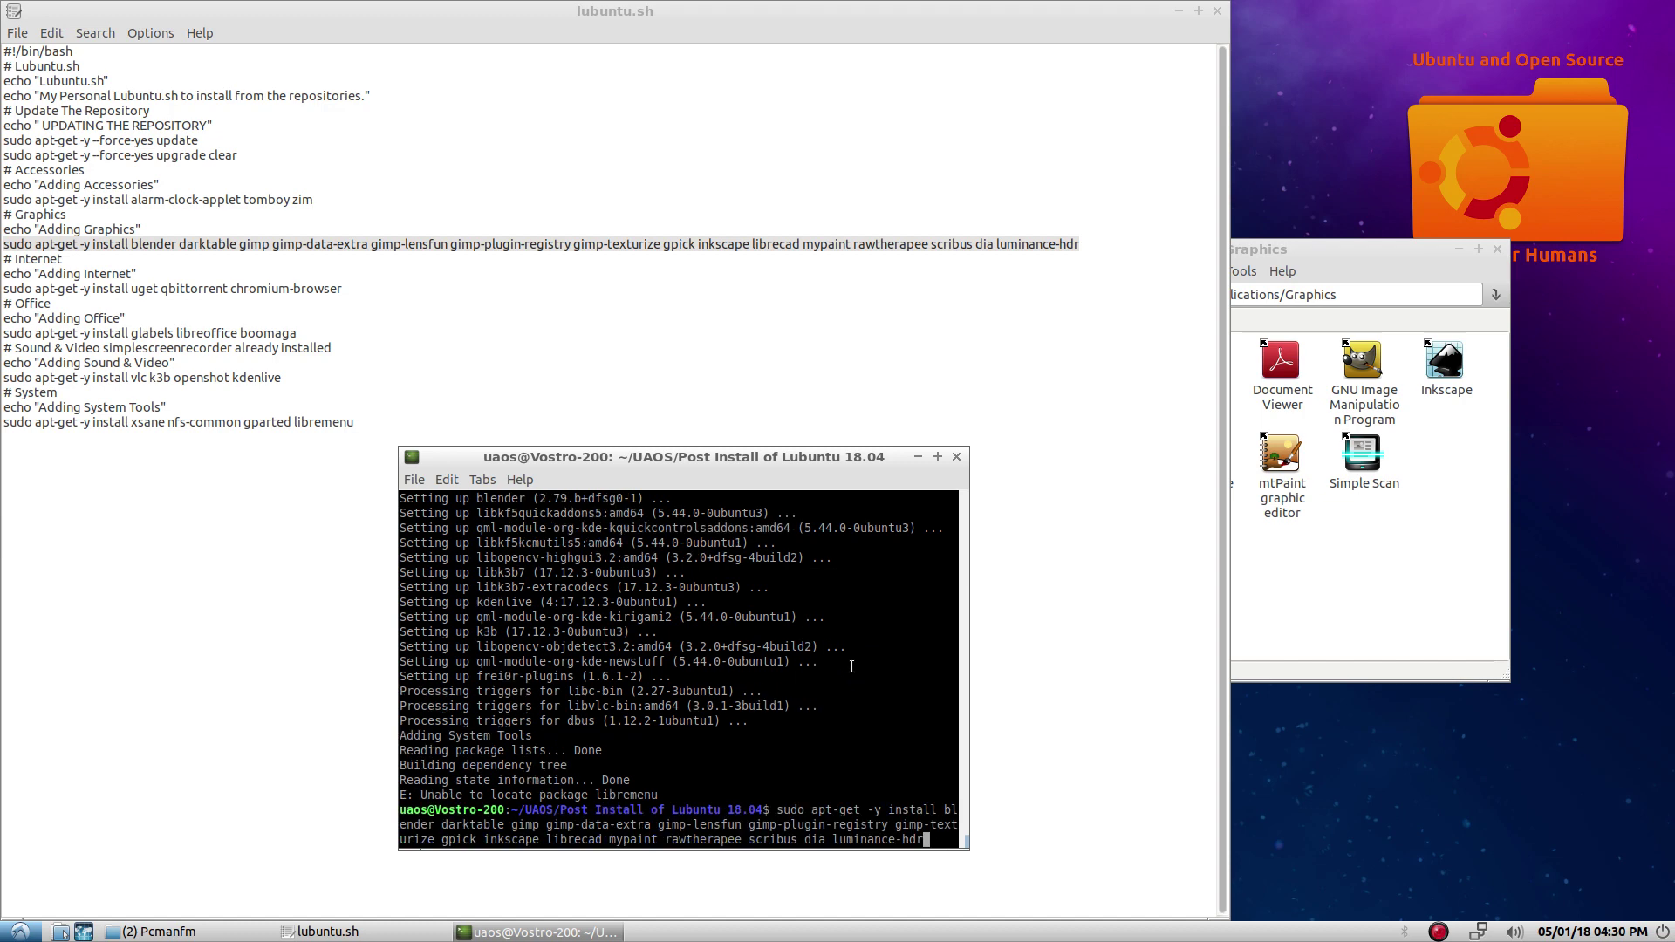
{"action": "key", "text": "Return"}
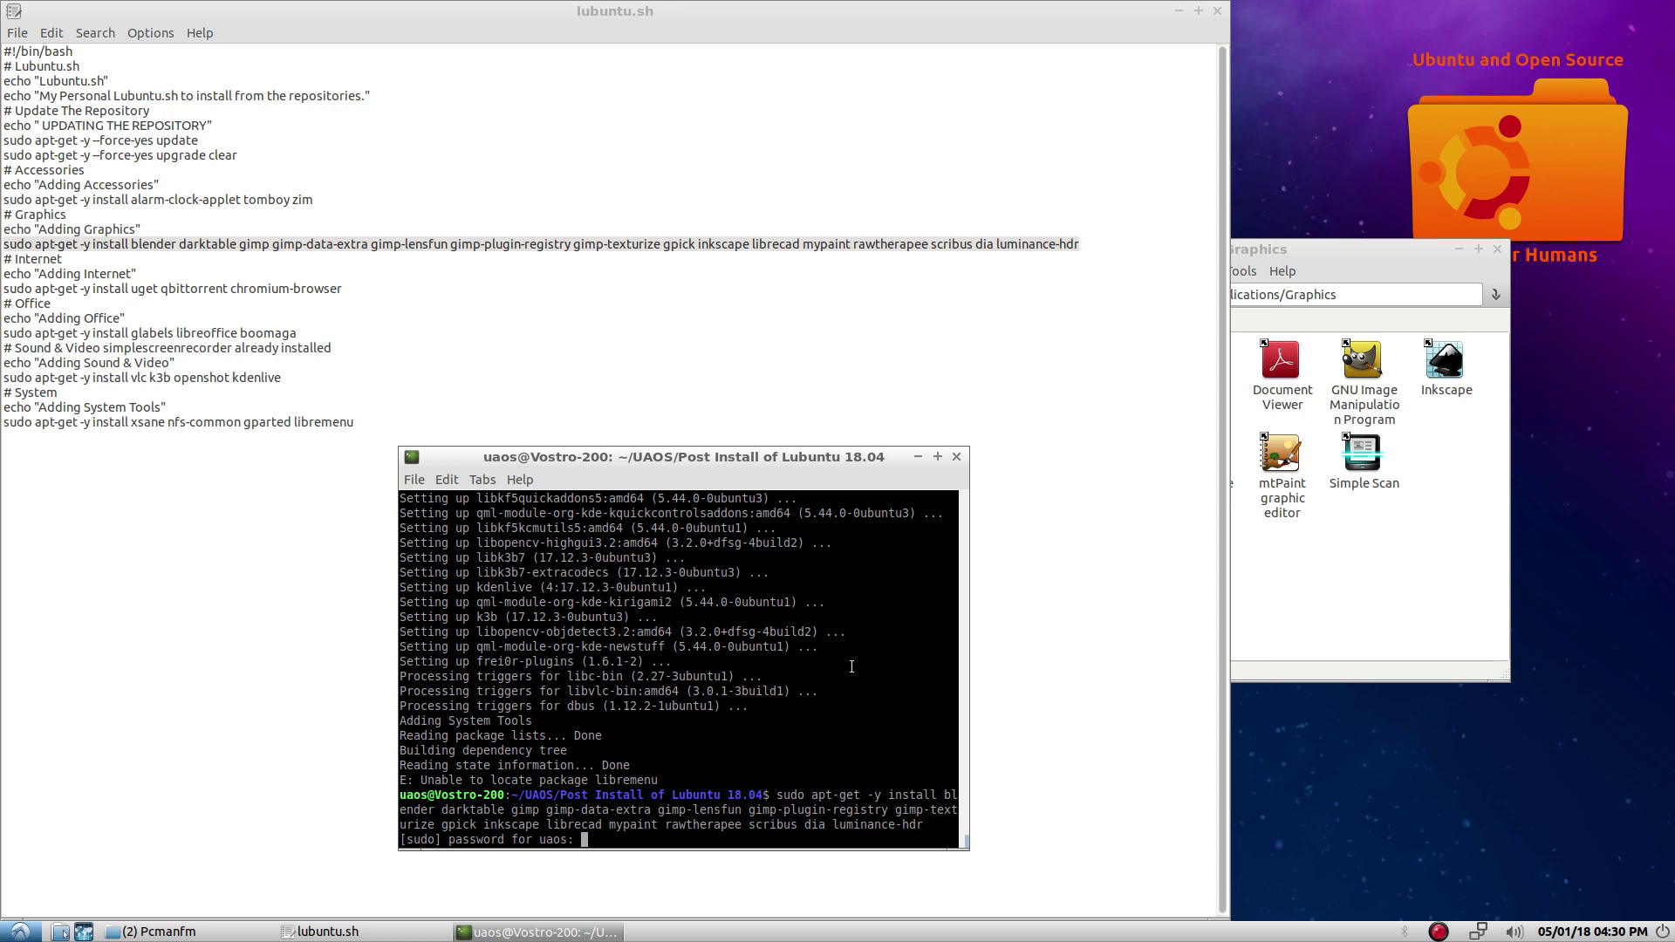
{"action": "key", "text": "Return"}
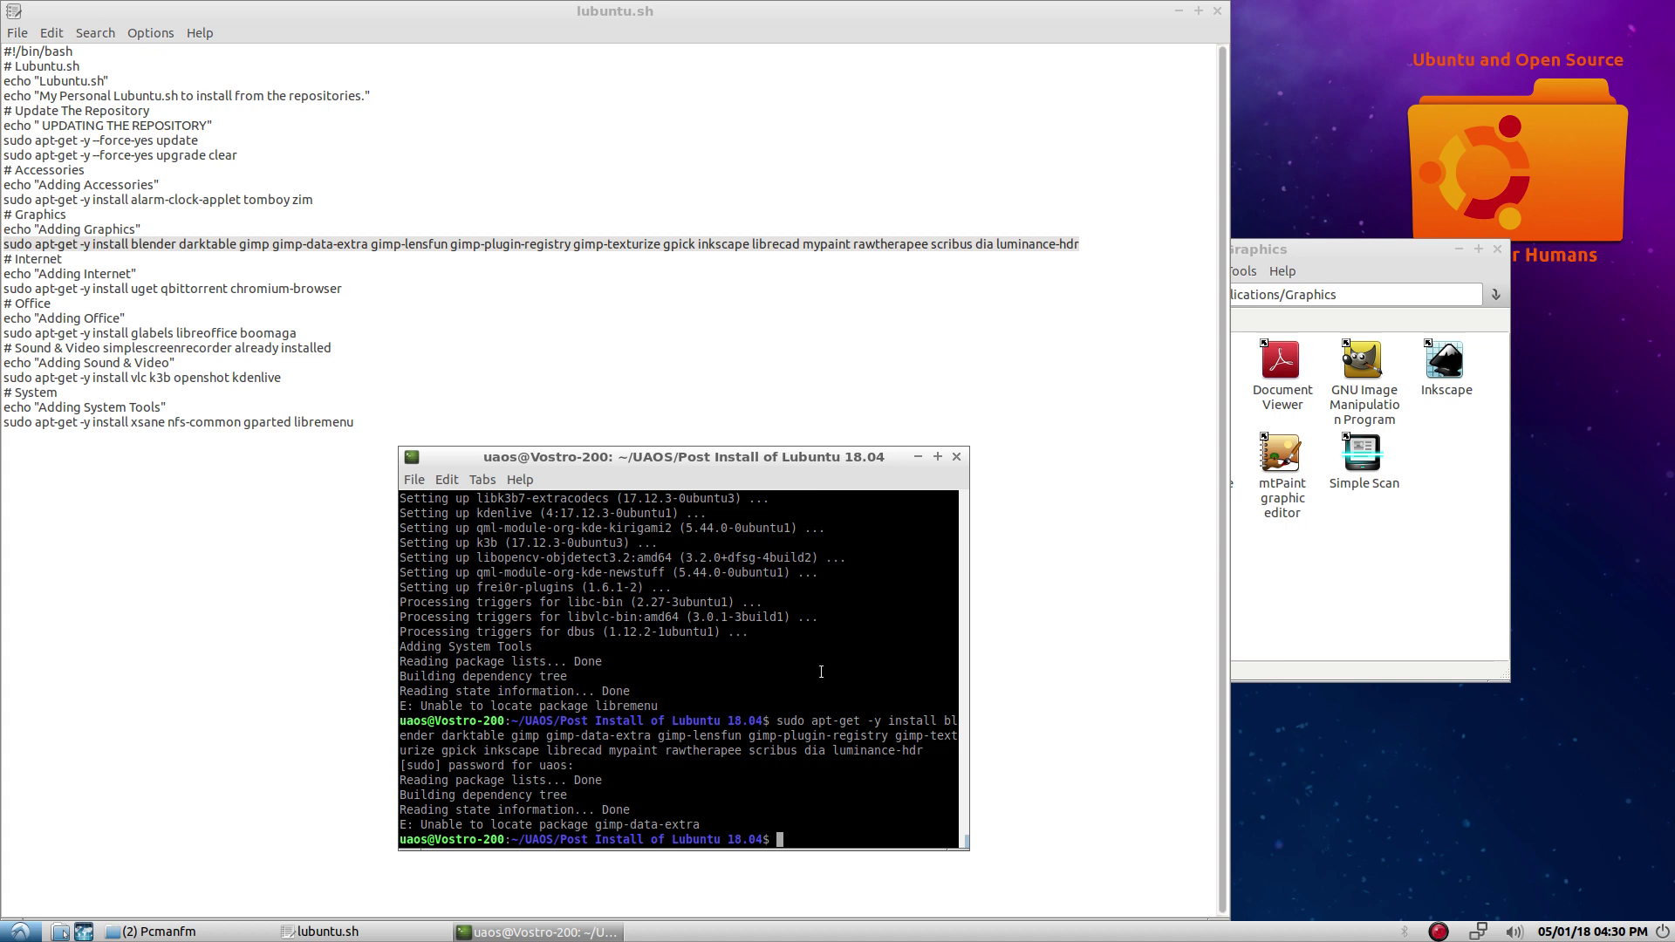
{"action": "left_click", "coordinate": [11, 933]}
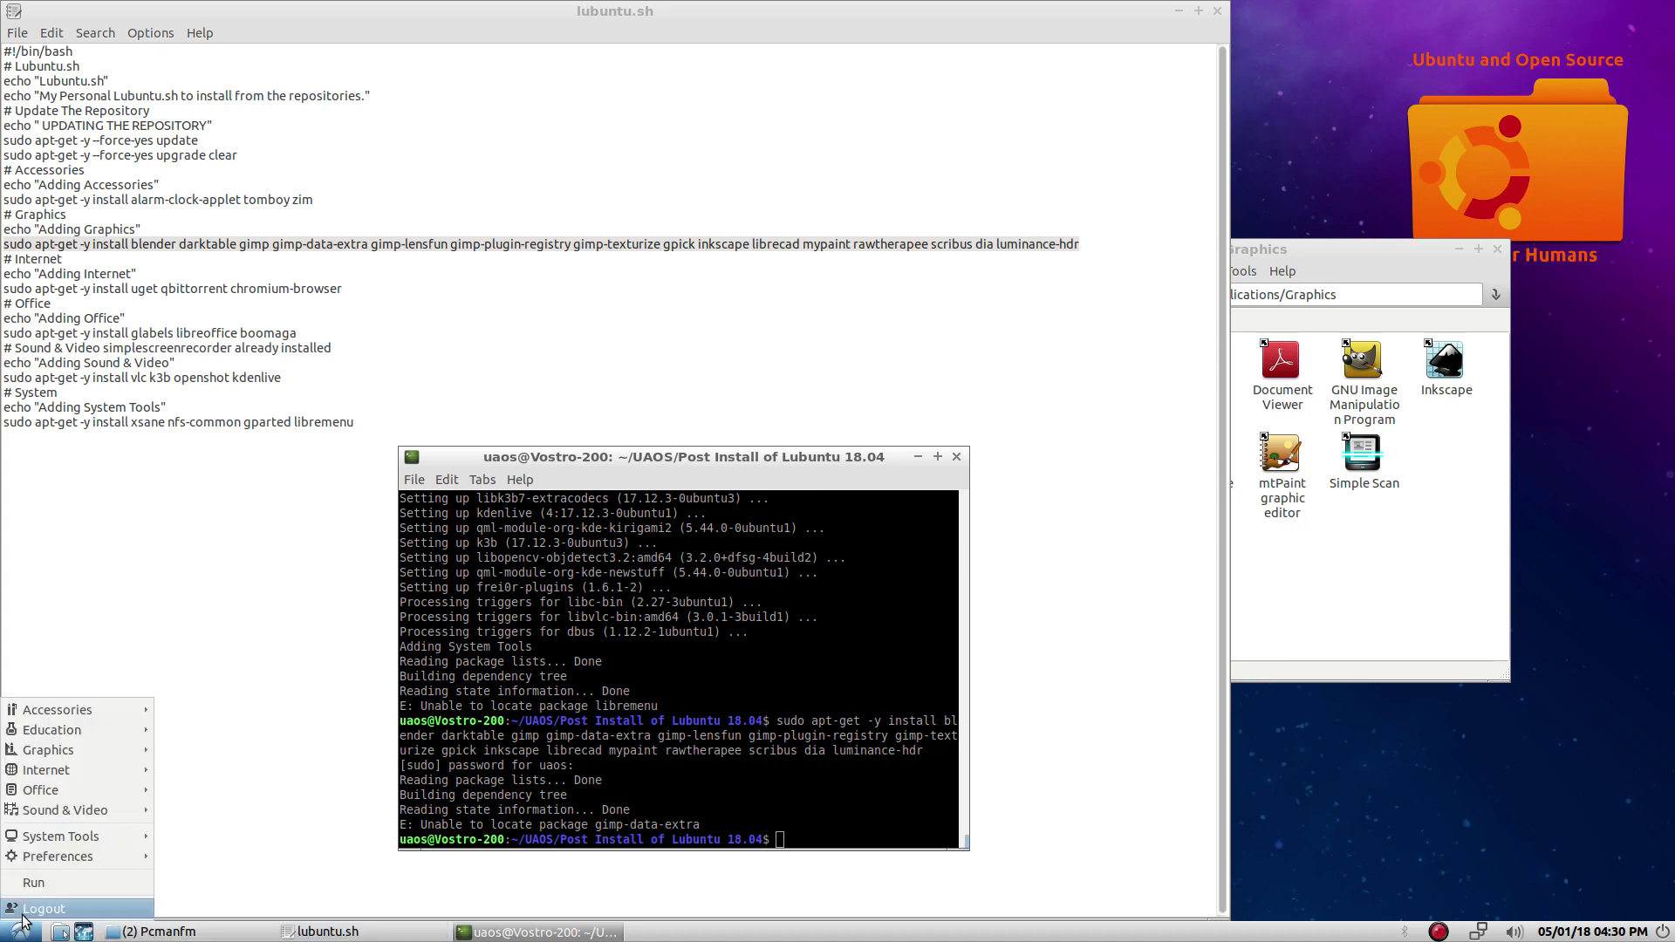
- Launch Synaptic Package Manager from System Tools and authenticate with the administrator password
{"action": "mouse_move", "coordinate": [63, 860]}
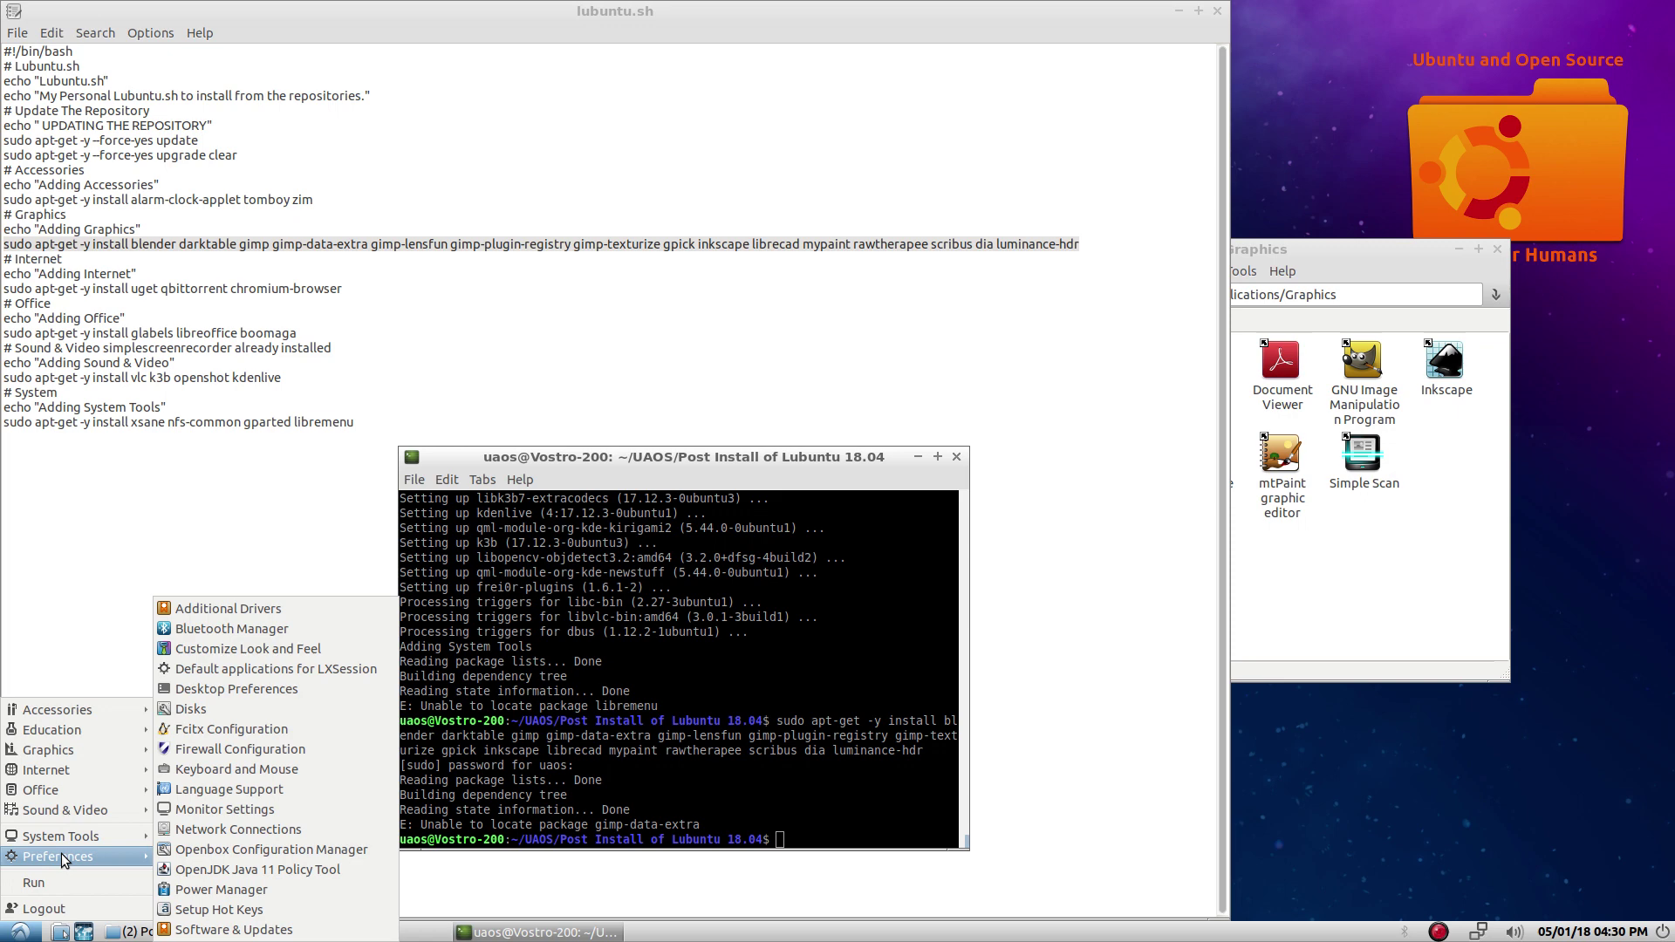
{"action": "left_click", "coordinate": [11, 519]}
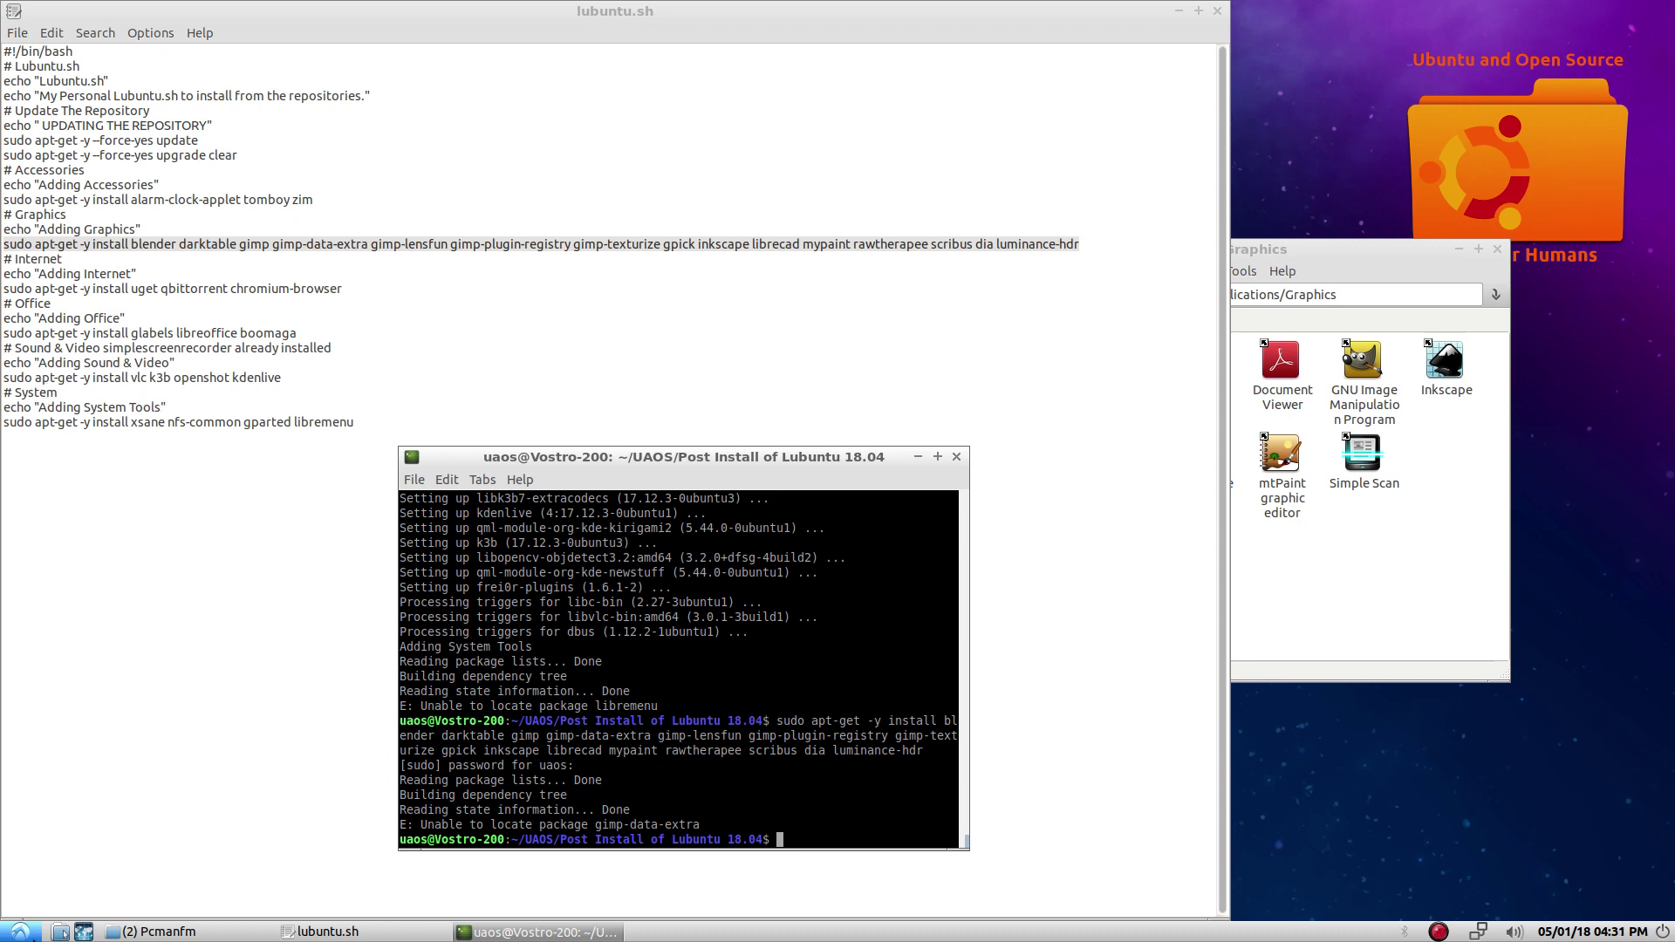
{"action": "left_click", "coordinate": [19, 932]}
{"action": "mouse_move", "coordinate": [47, 840]}
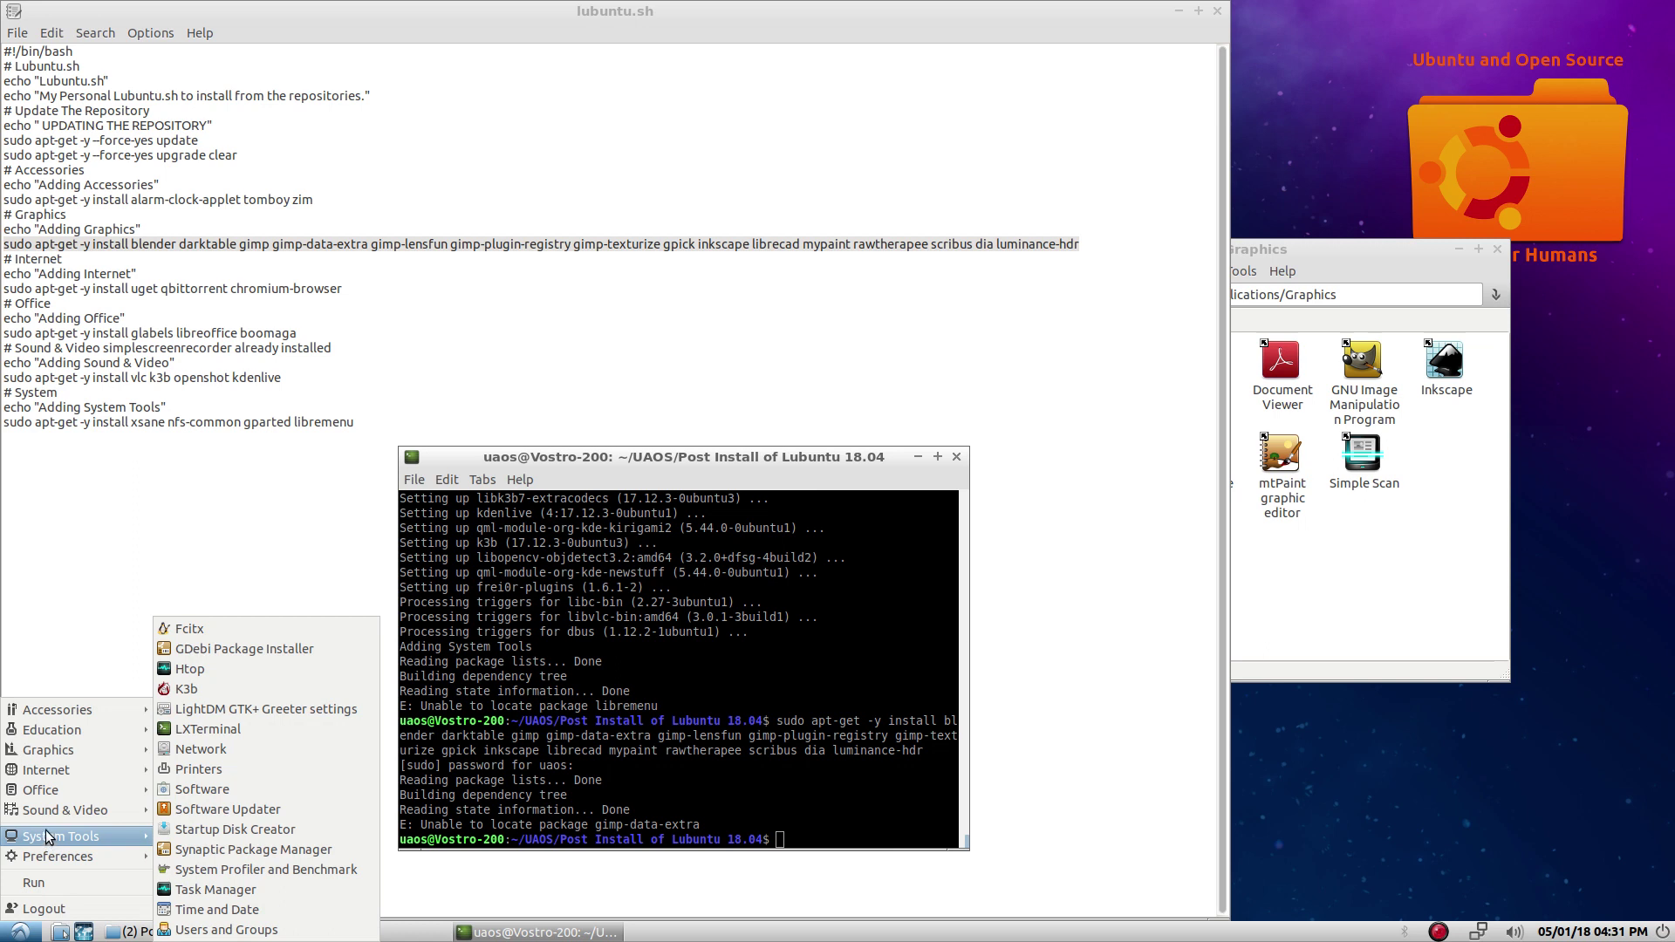
{"action": "left_click", "coordinate": [206, 850]}
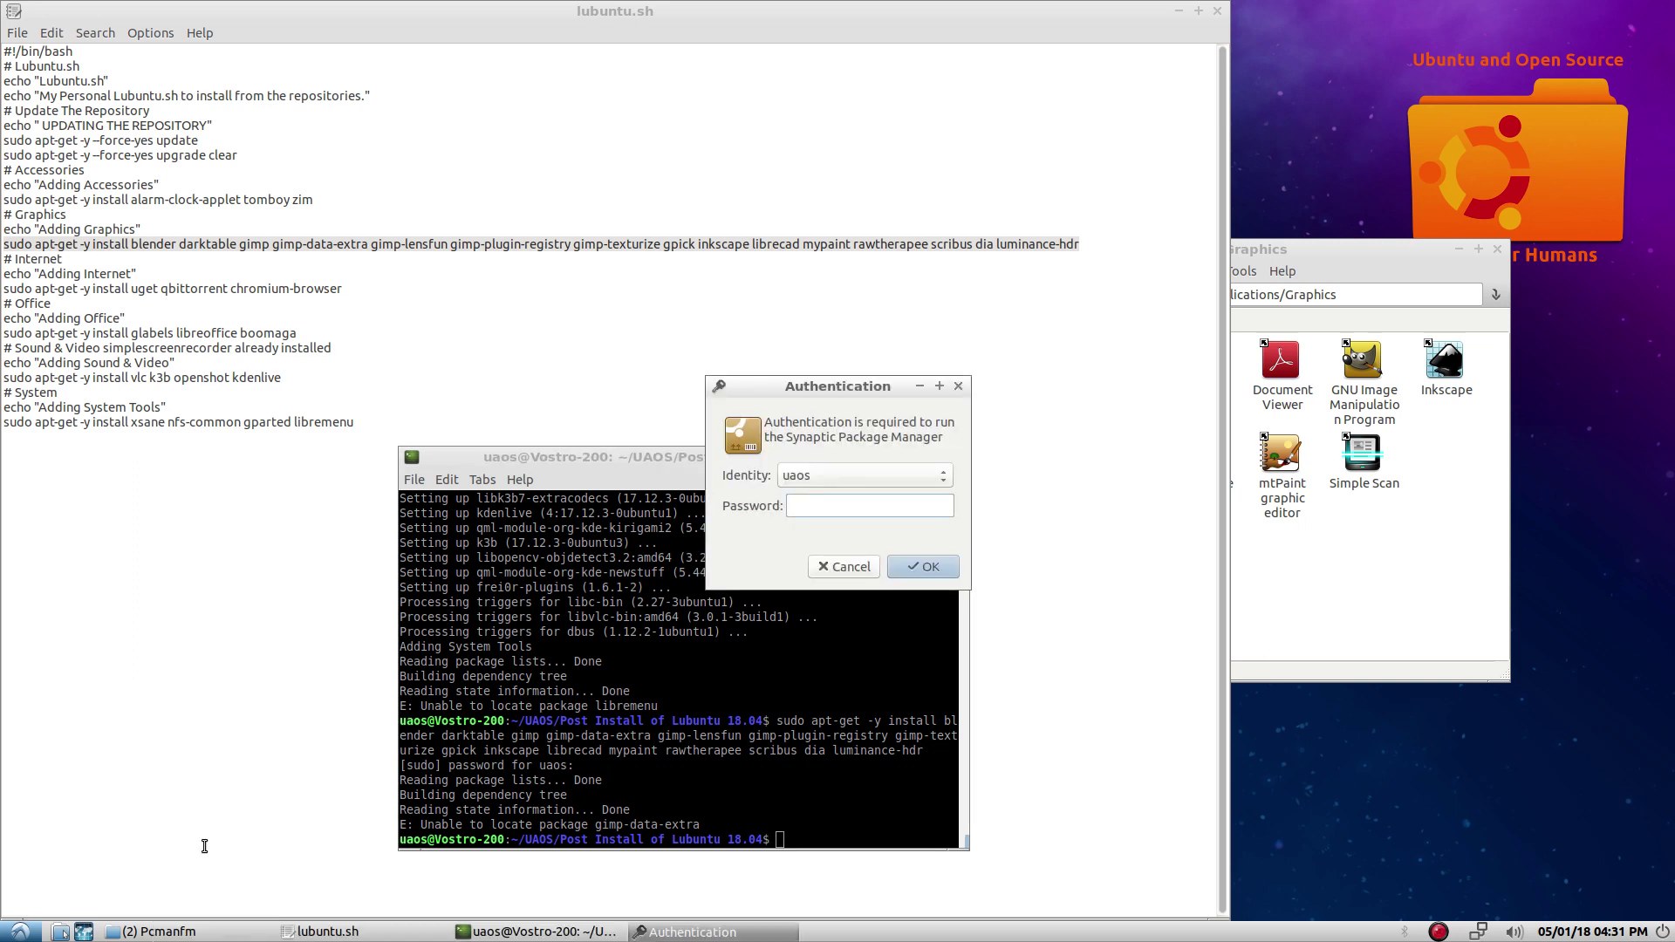
{"action": "type", "text": "•••••••••"}
{"action": "key", "text": "Return"}
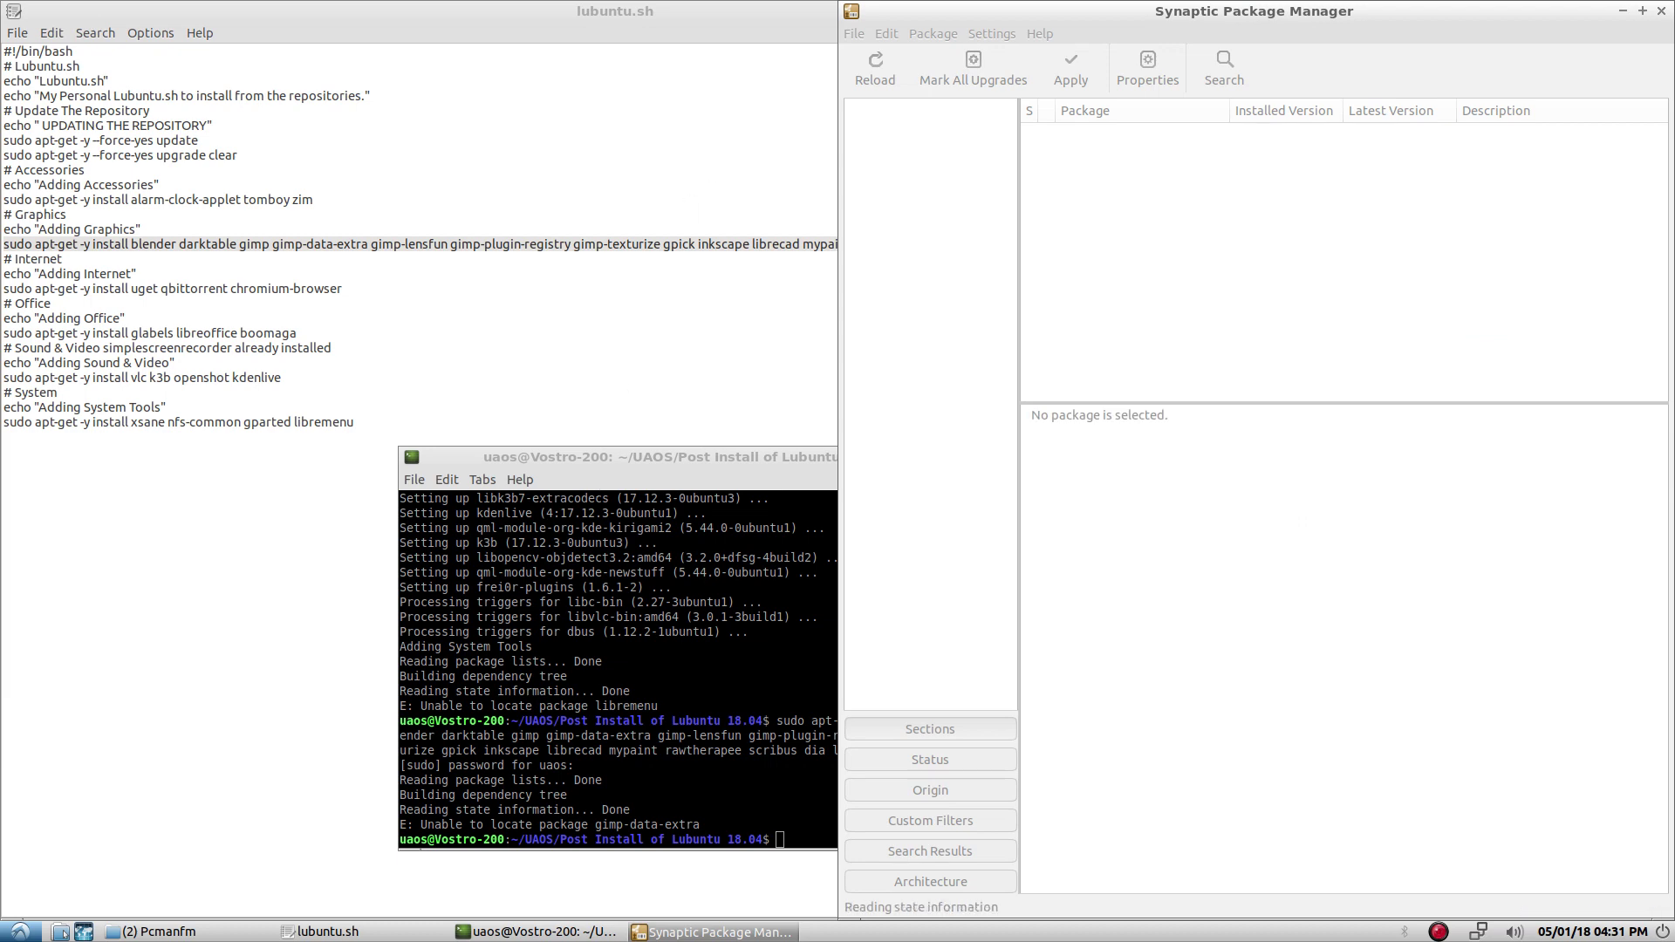
- Move the terminal aside and search Synaptic for 'gimp' to reveal gimp-data-extras
{"action": "left_click_drag", "start_coordinate": [768, 456], "coordinate": [537, 459]}
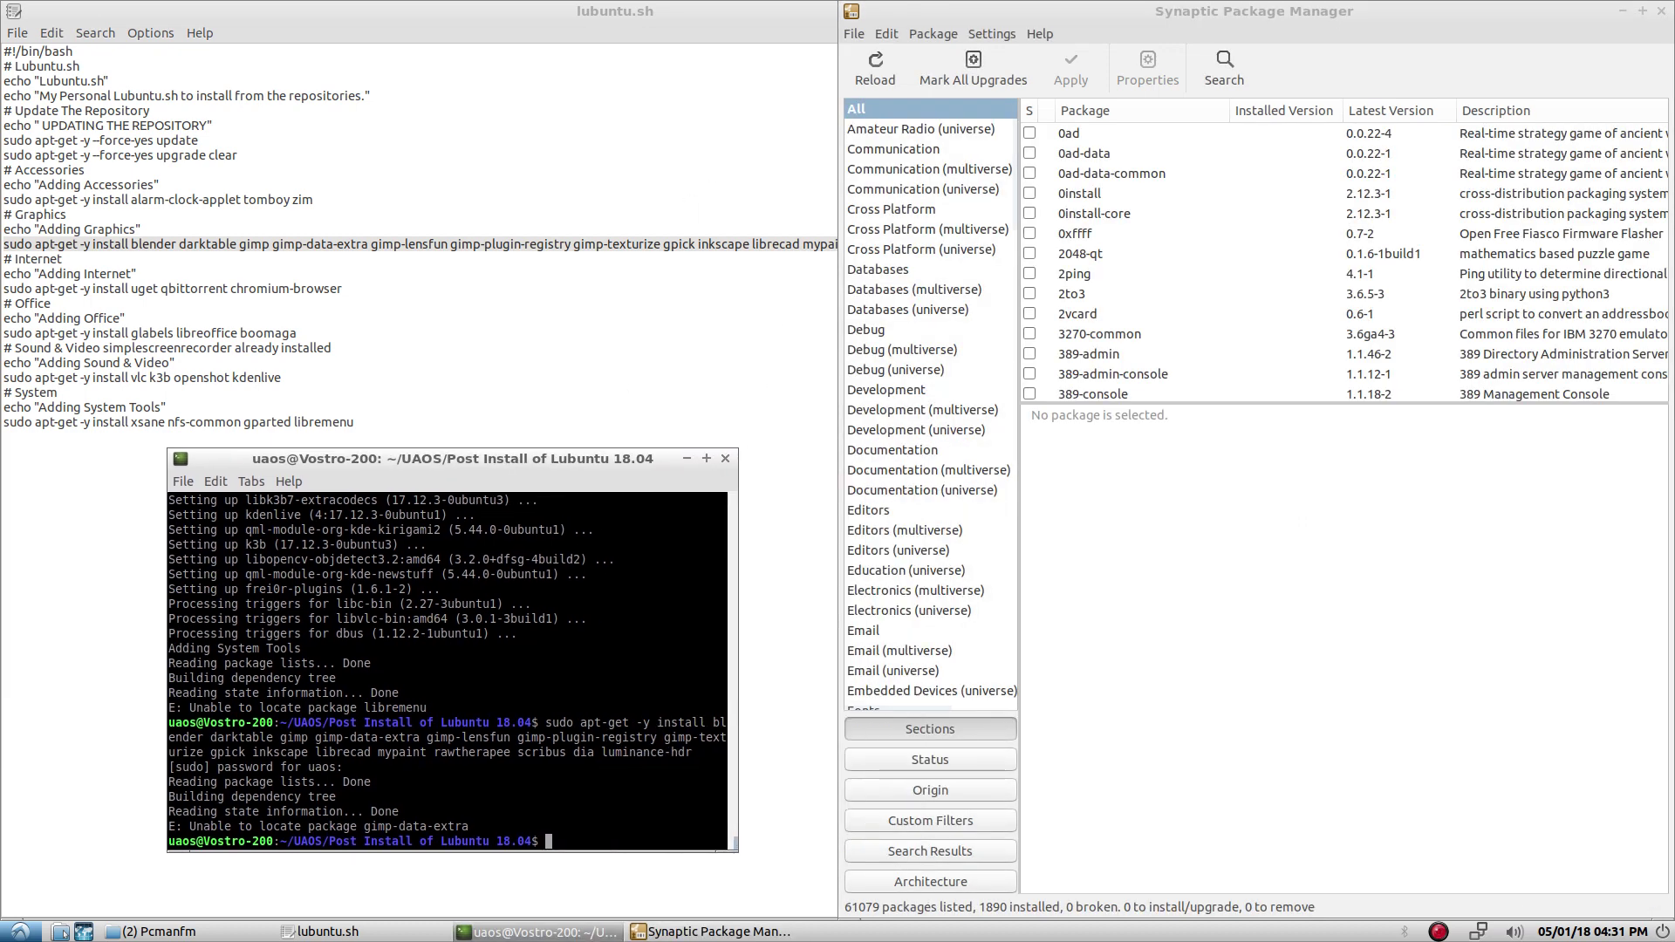
{"action": "left_click", "coordinate": [1224, 68]}
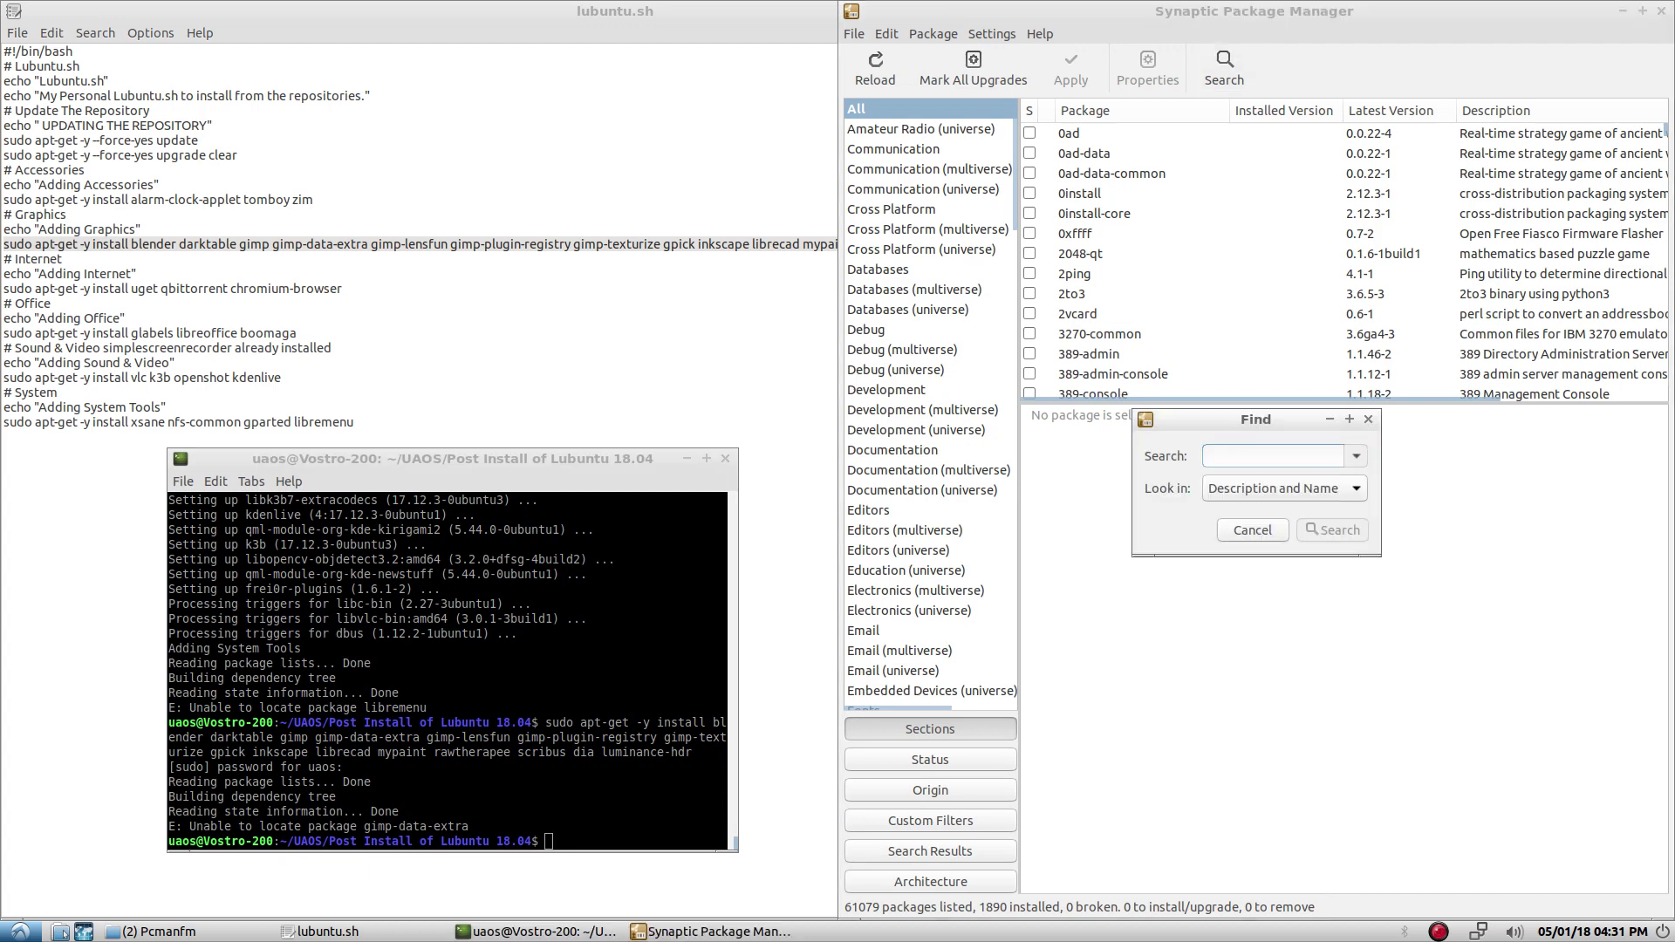
{"action": "type", "text": "gimp"}
{"action": "key", "text": "Return"}
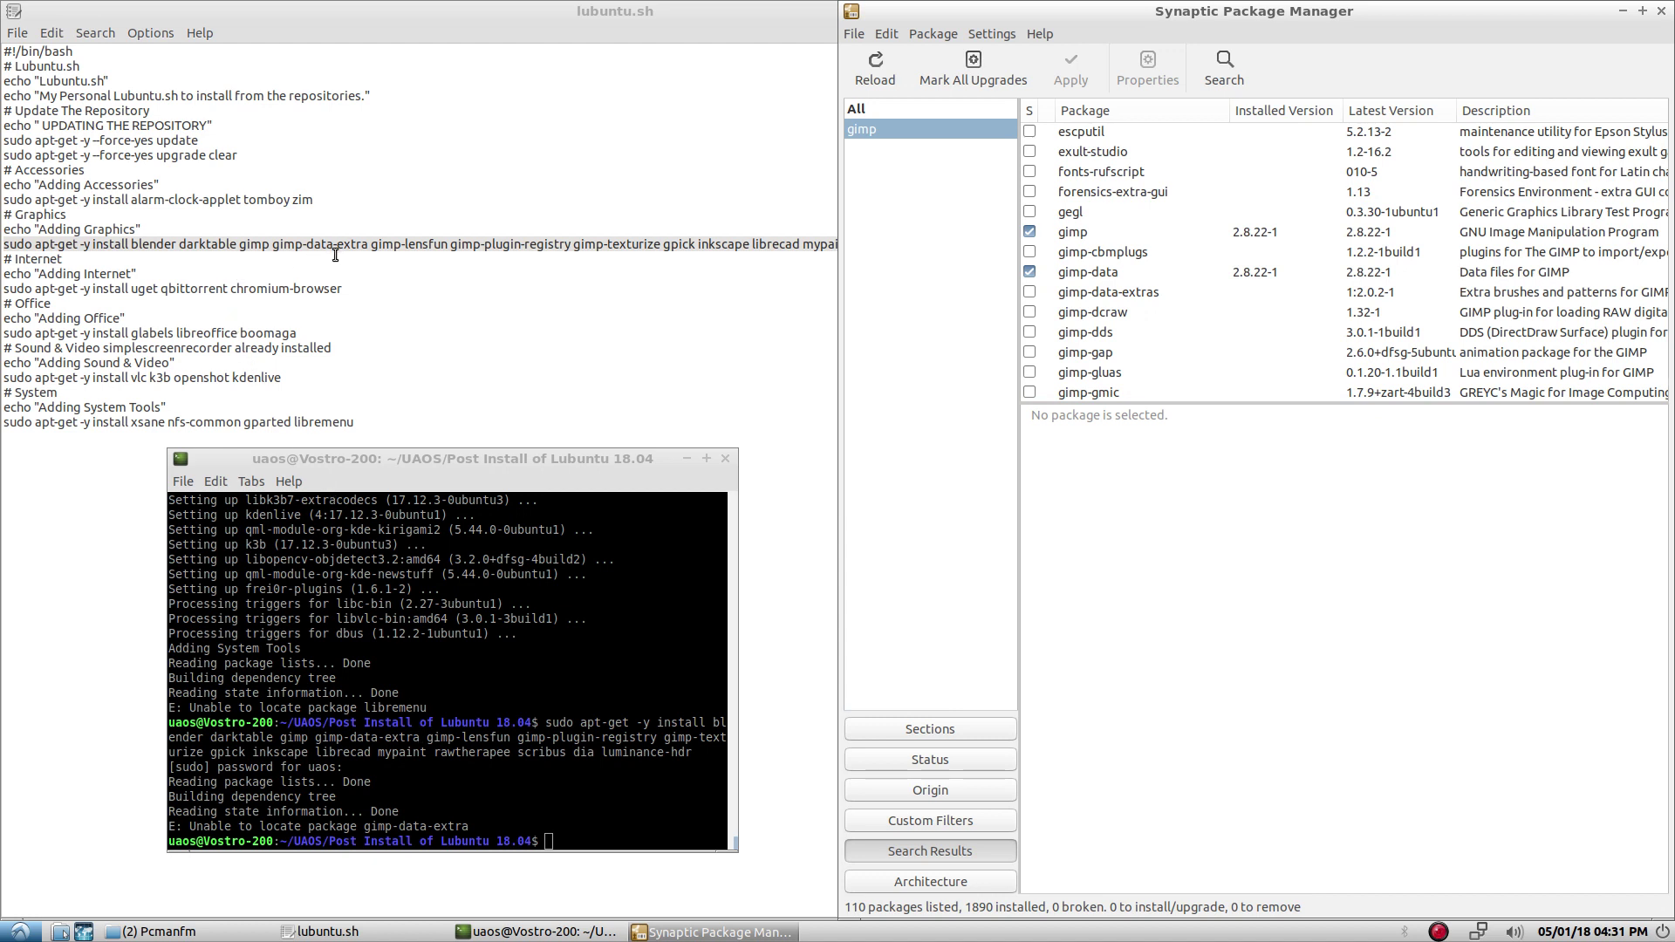
- Correct gimp-data-extra to gimp-data-extras in lubuntu.sh and save the file
{"action": "left_click", "coordinate": [366, 246]}
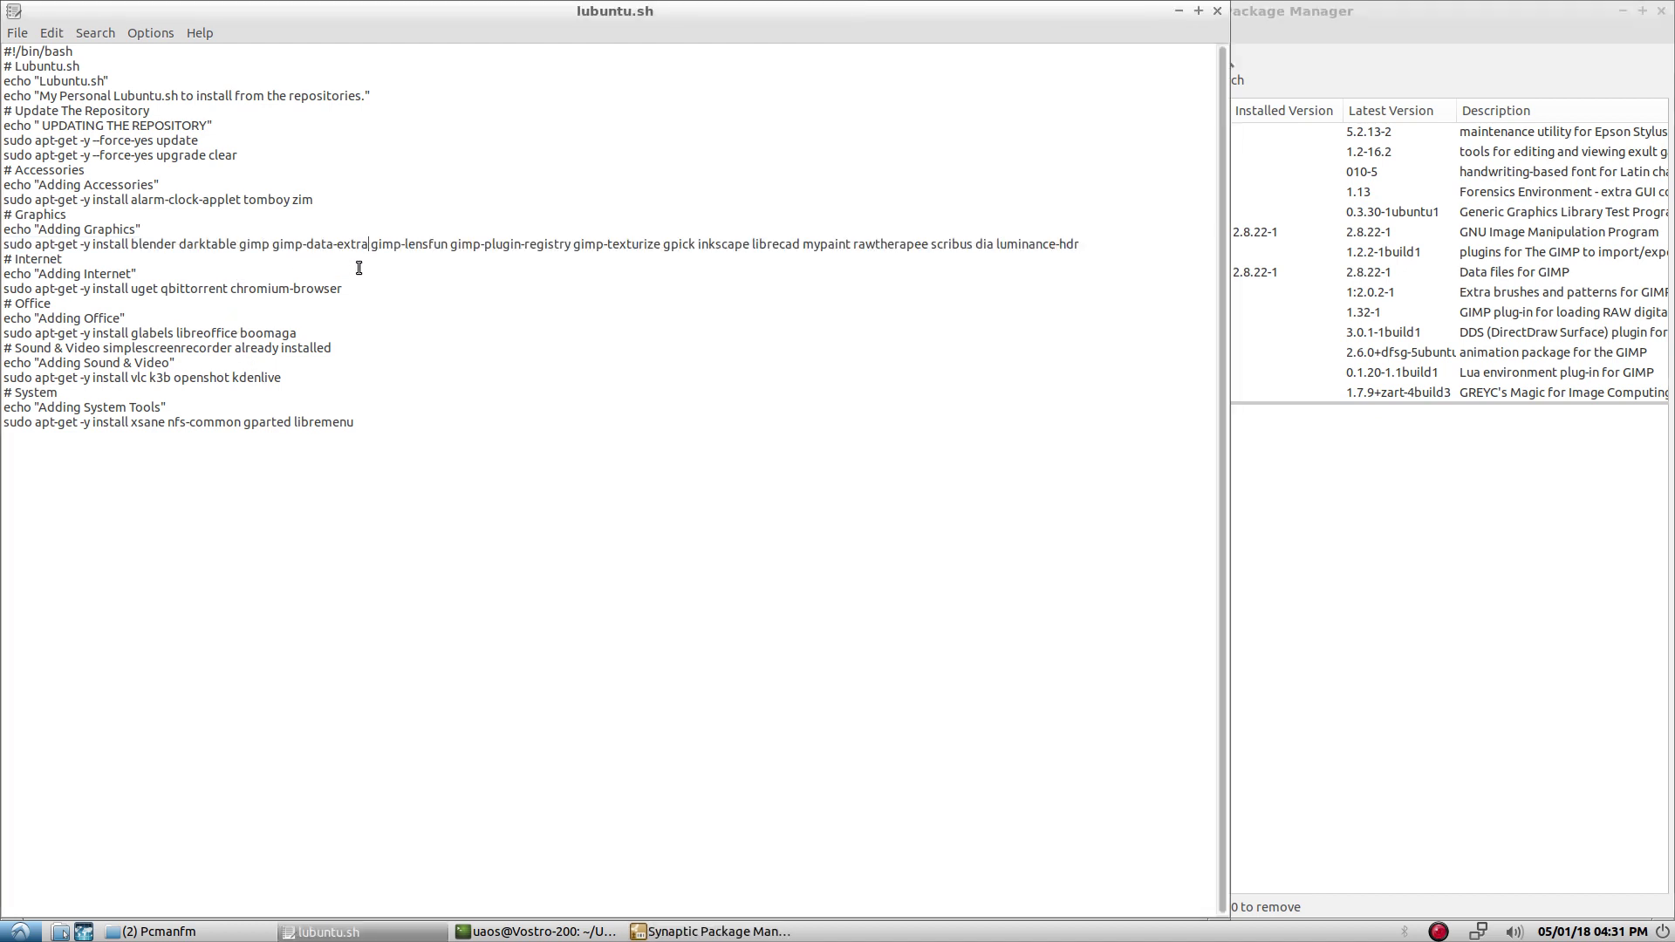
{"action": "type", "text": "s"}
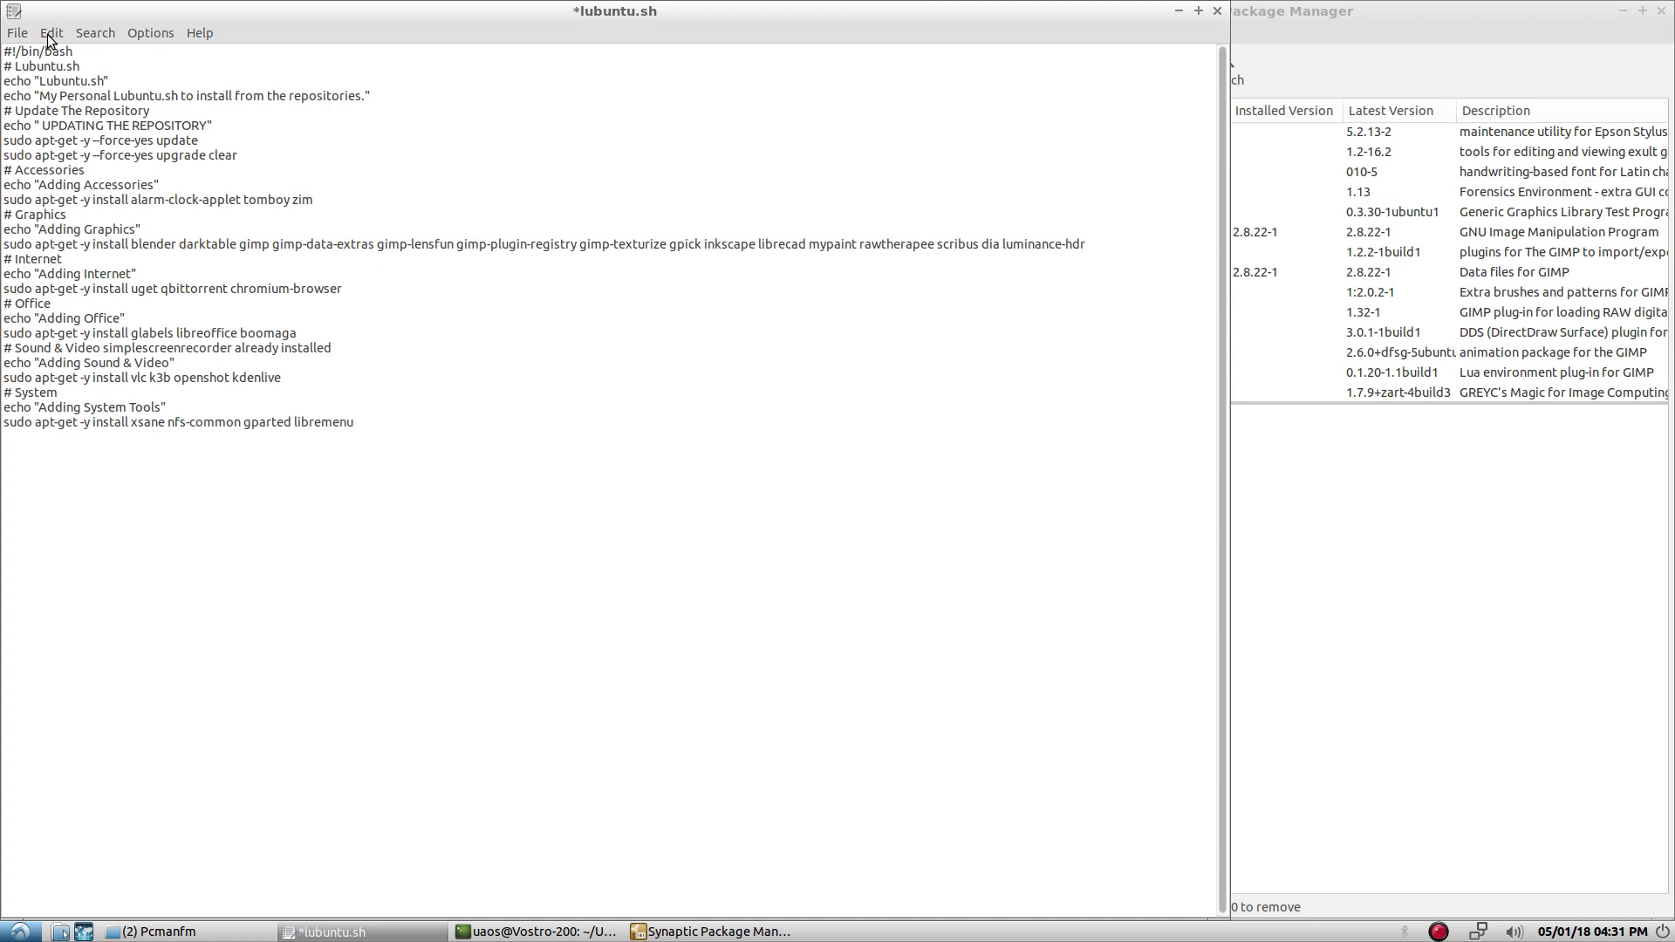
{"action": "left_click", "coordinate": [16, 35]}
{"action": "left_click", "coordinate": [28, 92]}
- Rerun the graphics install command in the terminal with gimp-data-extras corrected
{"action": "left_click", "coordinate": [506, 930]}
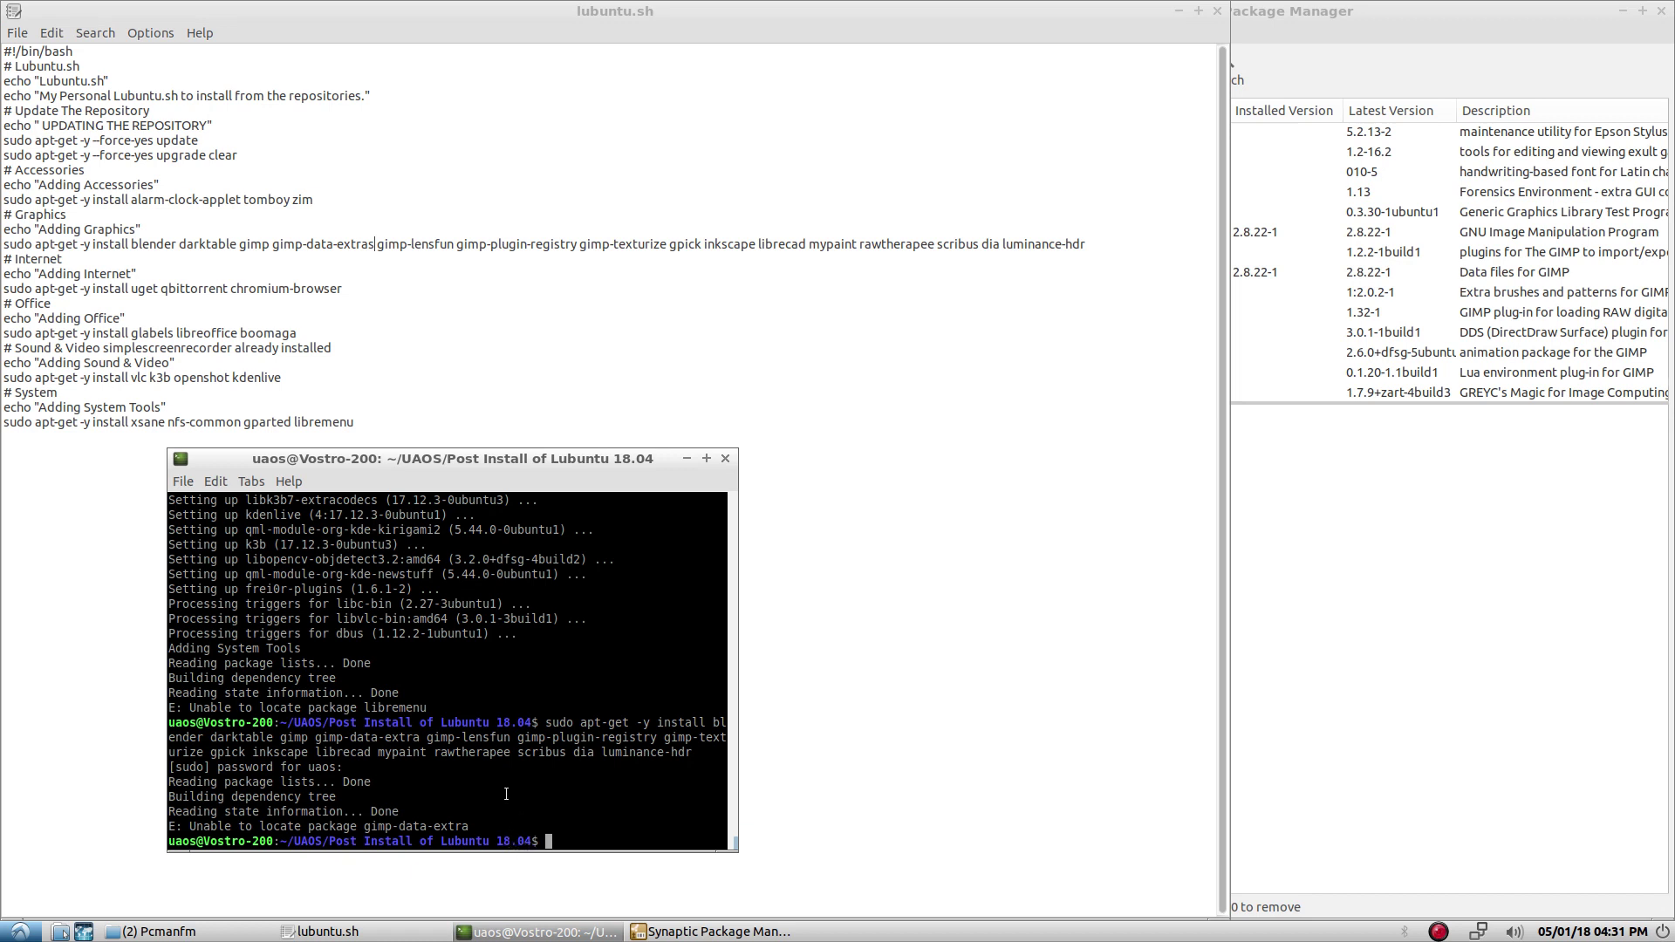
{"action": "key", "text": "Up"}
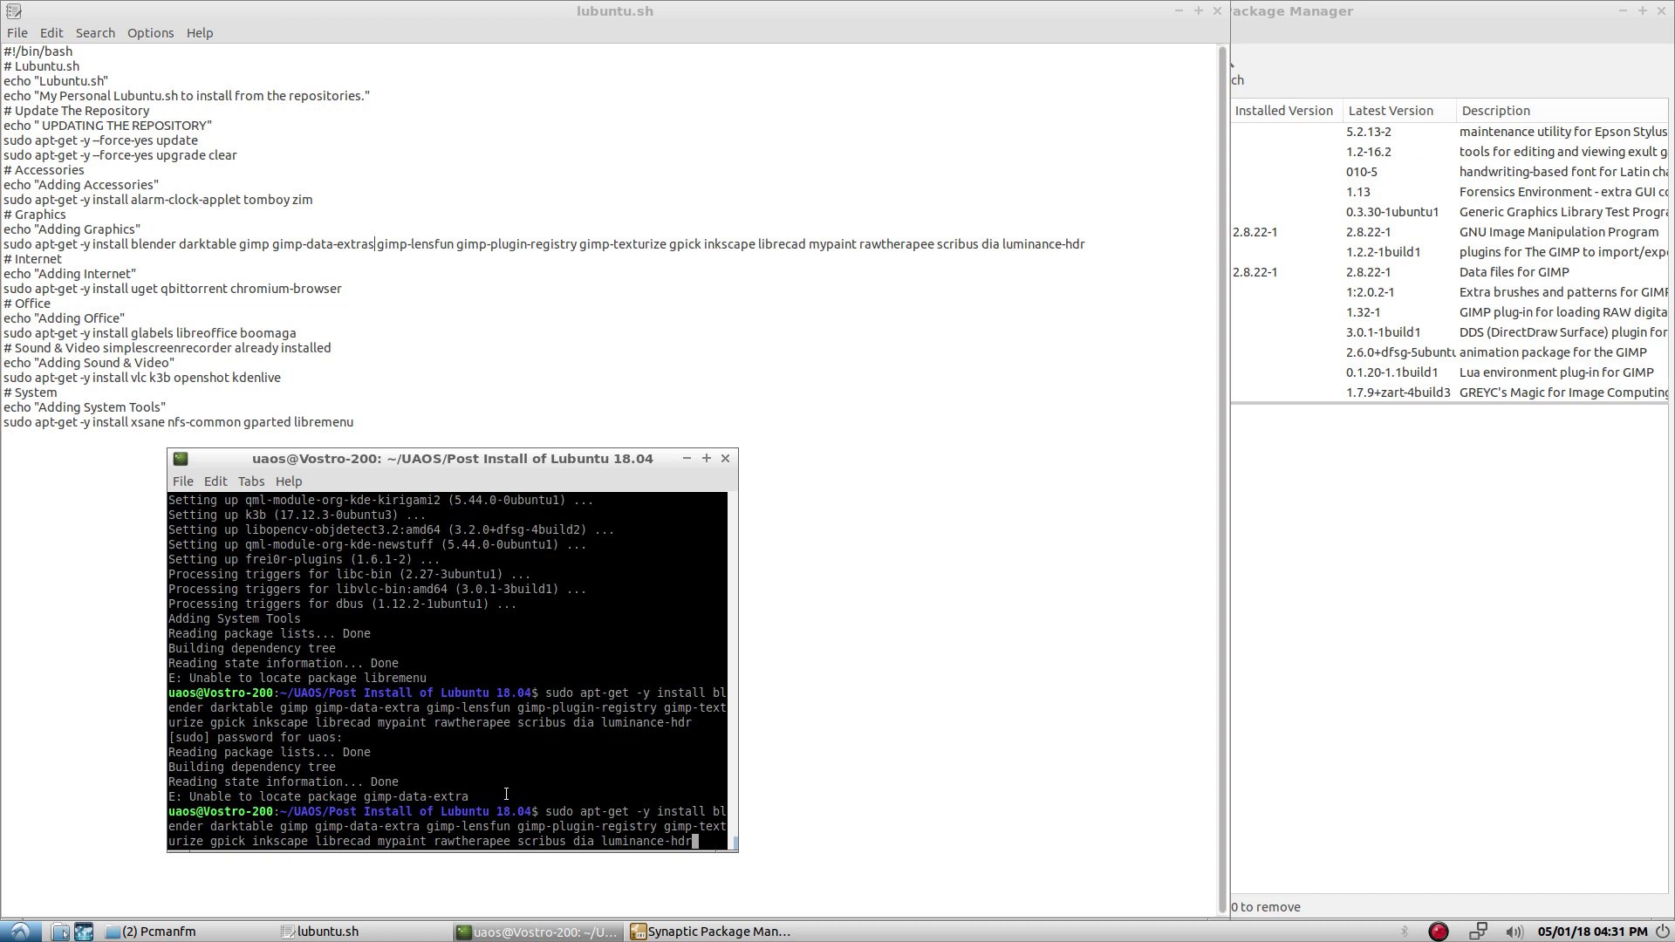
{"action": "key", "text": "Up"}
{"action": "key", "text": "Down"}
{"action": "key", "text": "Left"}
{"action": "key", "text": "Left"}
{"action": "key", "text": "Left"}
{"action": "key", "text": "Left"}
{"action": "key", "text": "Left"}
{"action": "key", "text": "Left"}
{"action": "key", "text": "Left"}
{"action": "key", "text": "Left"}
{"action": "key", "text": "Left"}
{"action": "key", "text": "Left"}
{"action": "key", "text": "Left"}
{"action": "key", "text": "Left"}
{"action": "key", "text": "Left"}
{"action": "key", "text": "Left"}
{"action": "key", "text": "Left"}
{"action": "key", "text": "Left"}
{"action": "key", "text": "Left"}
{"action": "key", "text": "Left"}
{"action": "key", "text": "Left"}
{"action": "key", "text": "Left"}
{"action": "key", "text": "Left"}
{"action": "key", "text": "Left"}
{"action": "key", "text": "Left"}
{"action": "key", "text": "Left"}
{"action": "key", "text": "Left"}
{"action": "key", "text": "Left"}
{"action": "key", "text": "Left"}
{"action": "key", "text": "Left"}
{"action": "key", "text": "Left"}
{"action": "key", "text": "Left"}
{"action": "key", "text": "Left"}
{"action": "key", "text": "Left"}
{"action": "key", "text": "Left"}
{"action": "key", "text": "Left"}
{"action": "key", "text": "Left"}
{"action": "key", "text": "Left"}
{"action": "key", "text": "Left"}
{"action": "key", "text": "Left"}
{"action": "key", "text": "Left"}
{"action": "key", "text": "Left"}
{"action": "key", "text": "Left"}
{"action": "key", "text": "Left"}
{"action": "key", "text": "Left"}
{"action": "key", "text": "Left"}
{"action": "key", "text": "Left"}
{"action": "key", "text": "Left"}
{"action": "key", "text": "Left"}
{"action": "key", "text": "Left"}
{"action": "key", "text": "Left"}
{"action": "key", "text": "Left"}
{"action": "key", "text": "Left"}
{"action": "key", "text": "Left"}
{"action": "key", "text": "Left"}
{"action": "key", "text": "Left"}
{"action": "key", "text": "Left"}
{"action": "key", "text": "Left"}
{"action": "key", "text": "Left"}
{"action": "key", "text": "Left"}
{"action": "key", "text": "Left"}
{"action": "key", "text": "Left"}
{"action": "type", "text": "s"}
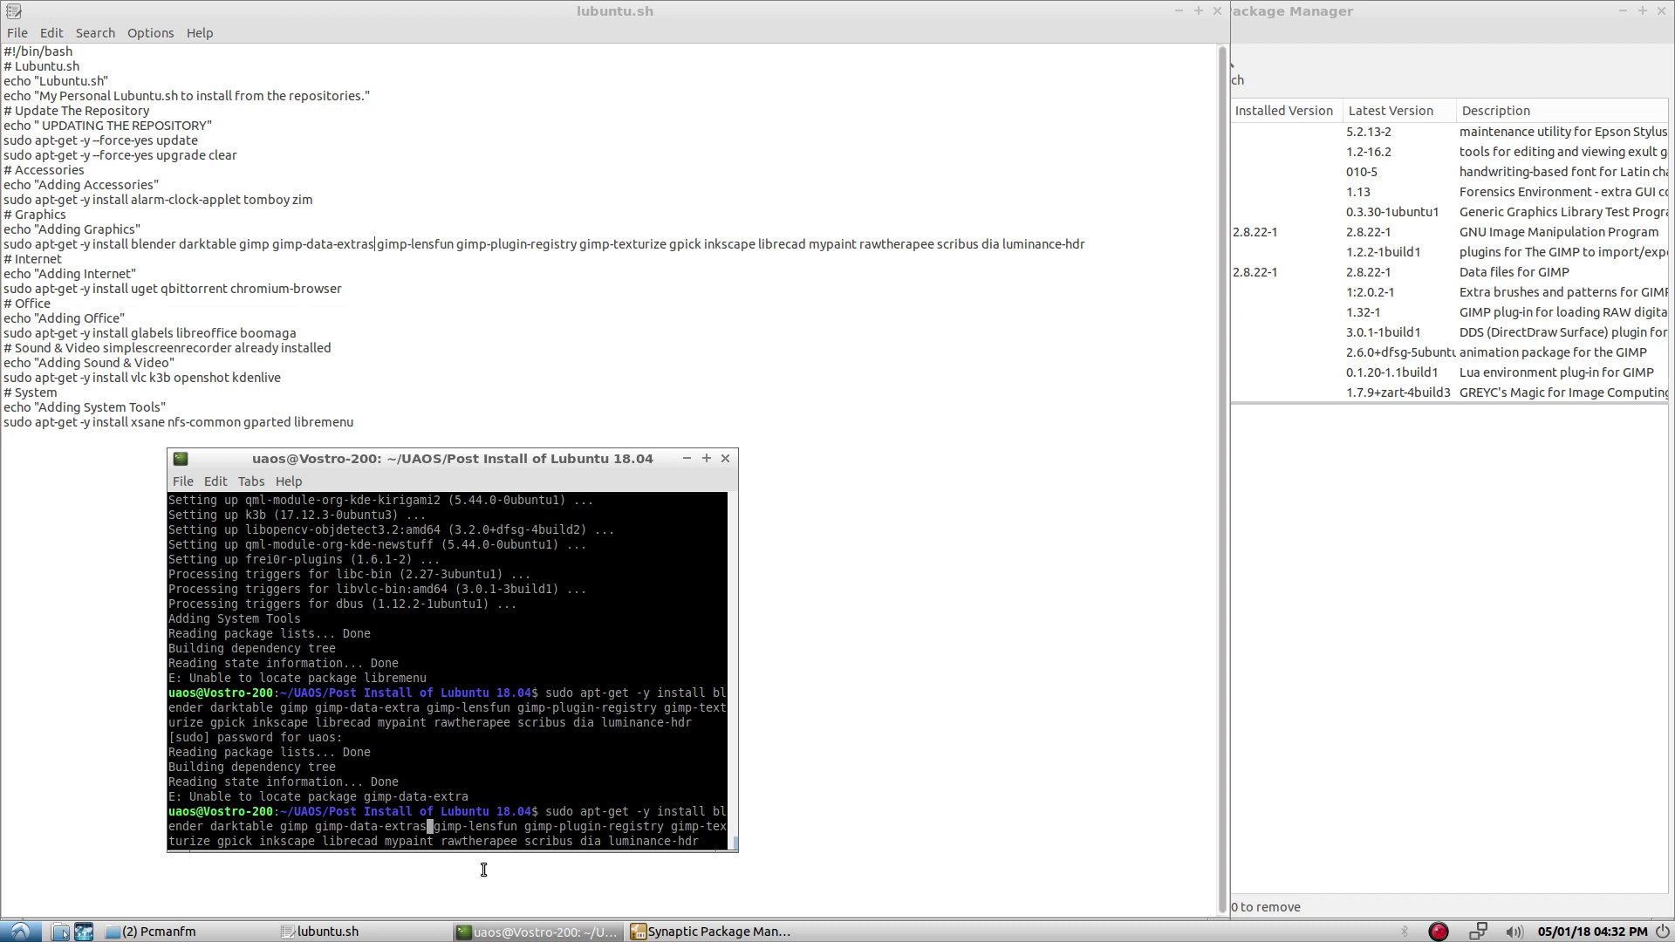
{"action": "key", "text": "Return"}
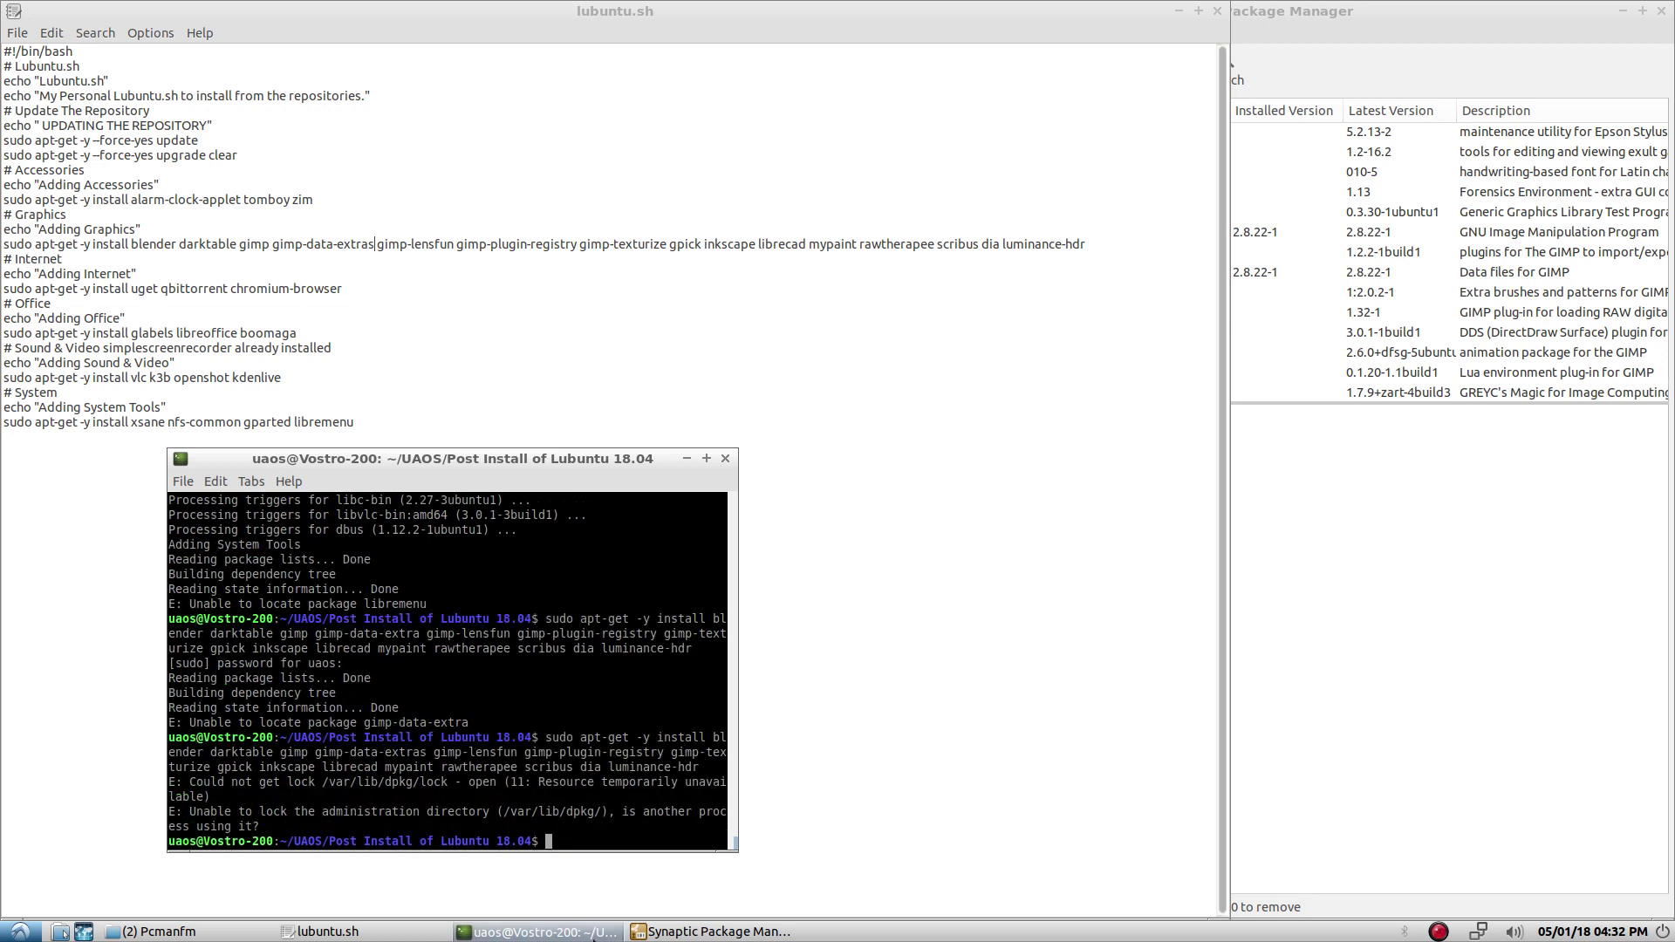
- Close Synaptic Package Manager to release the package lock
{"action": "left_click", "coordinate": [703, 932]}
{"action": "right_click", "coordinate": [703, 934]}
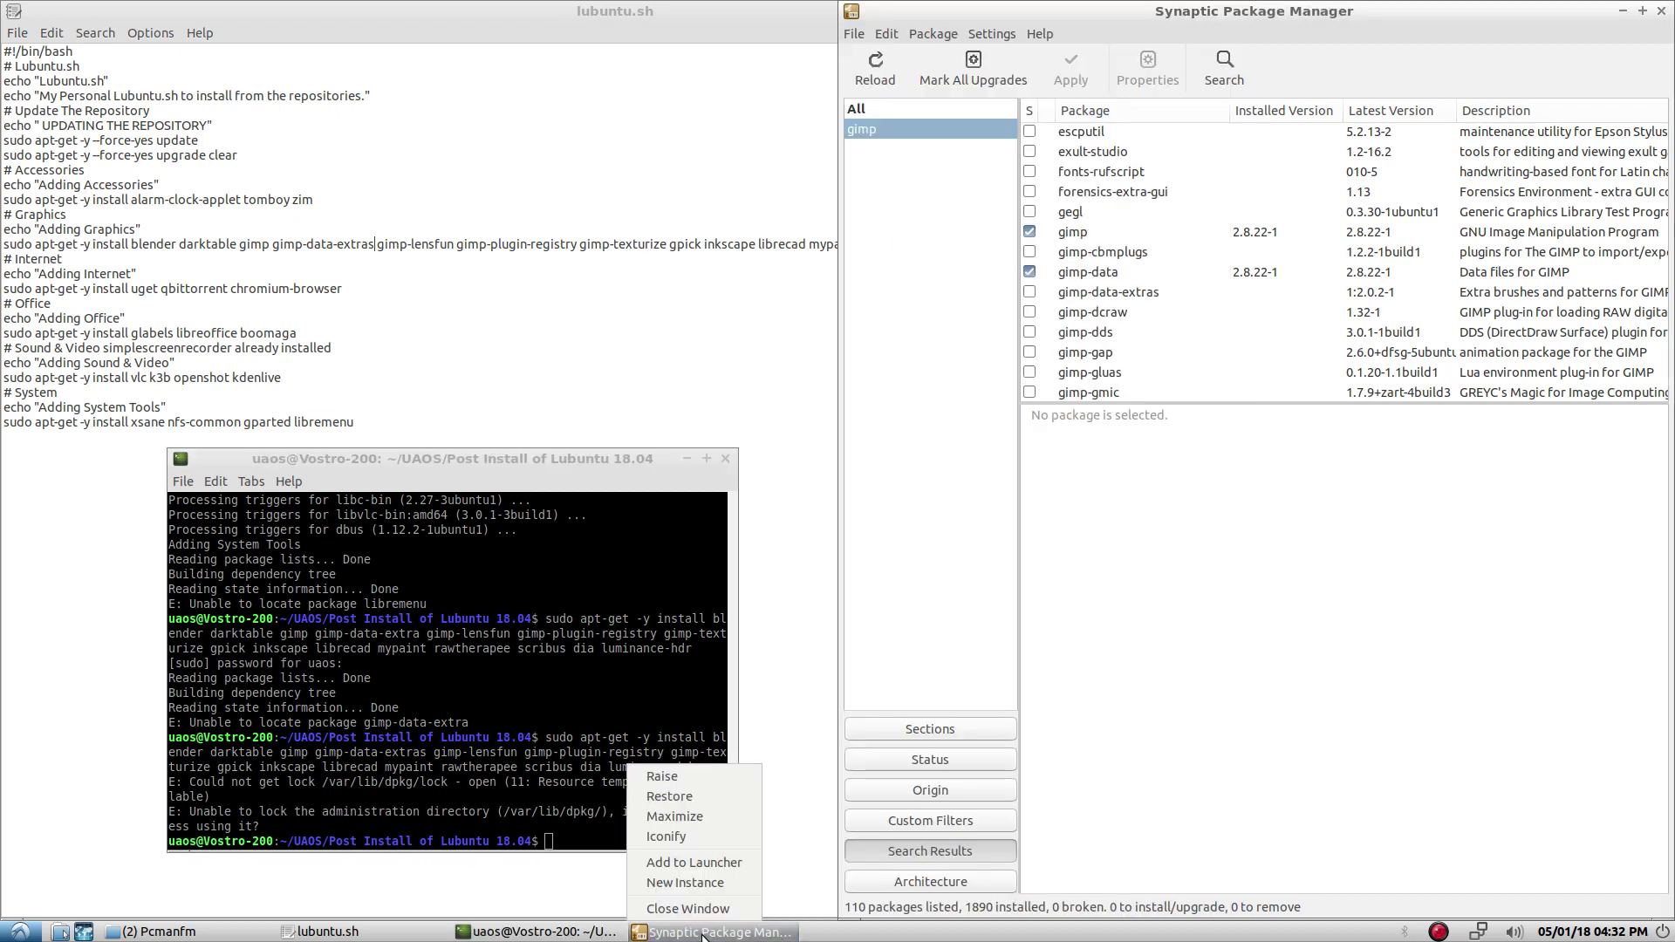
{"action": "left_click", "coordinate": [687, 909]}
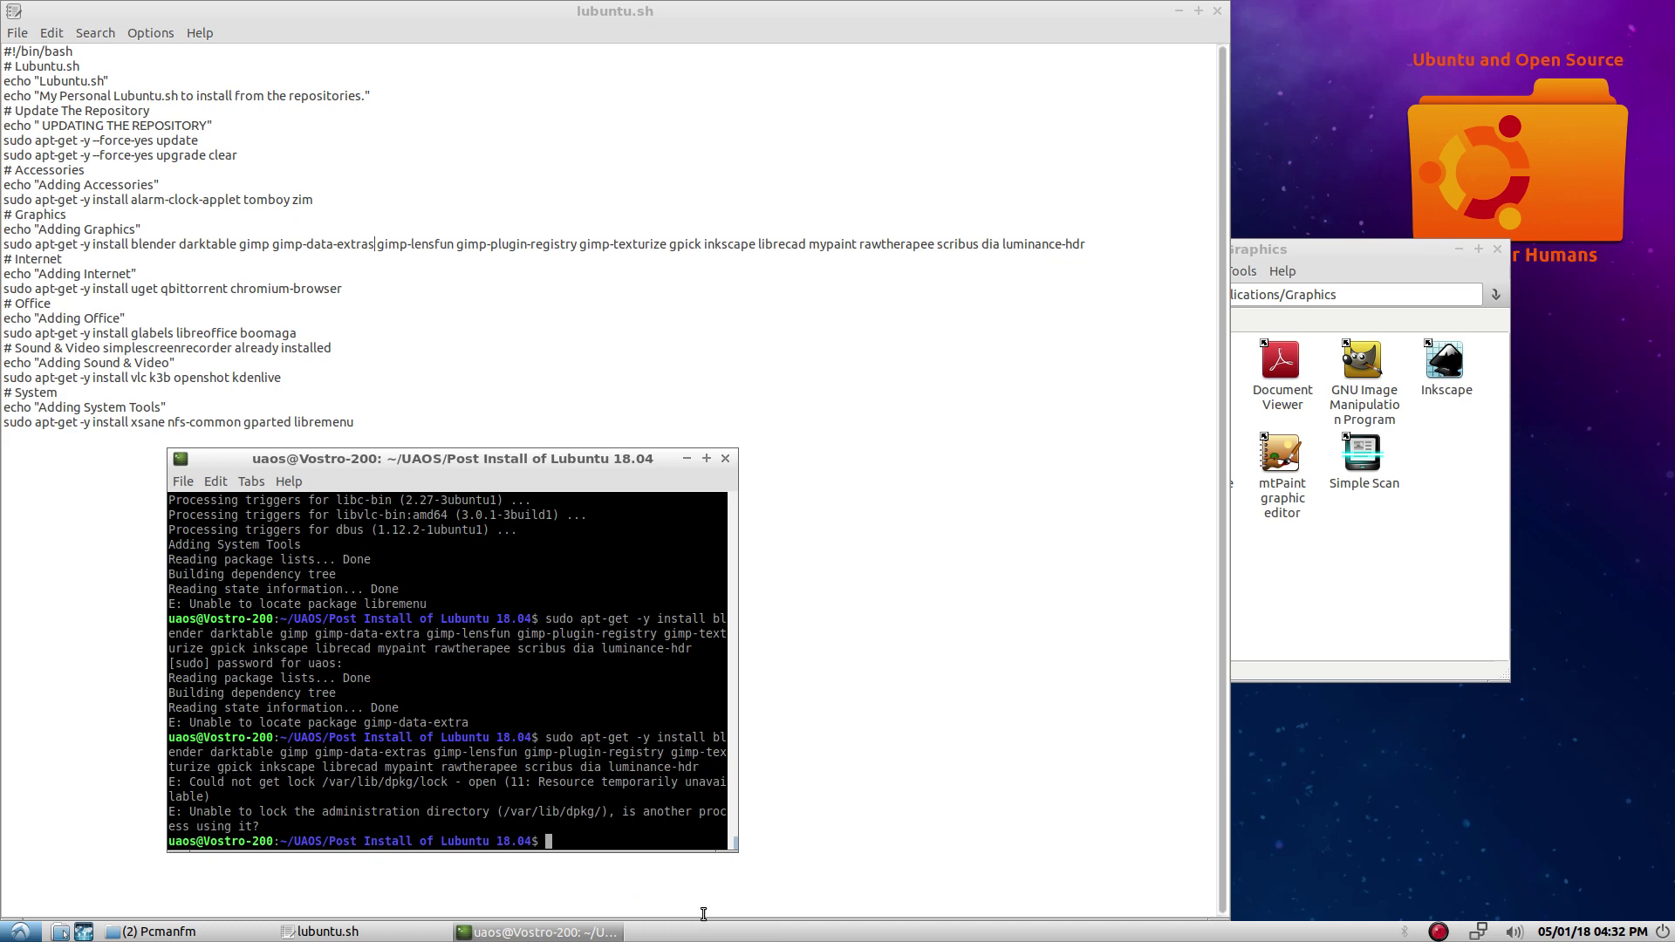
- Rerun the corrected graphics install command and let it finish installing
{"action": "key", "text": "Up"}
{"action": "key", "text": "Return"}
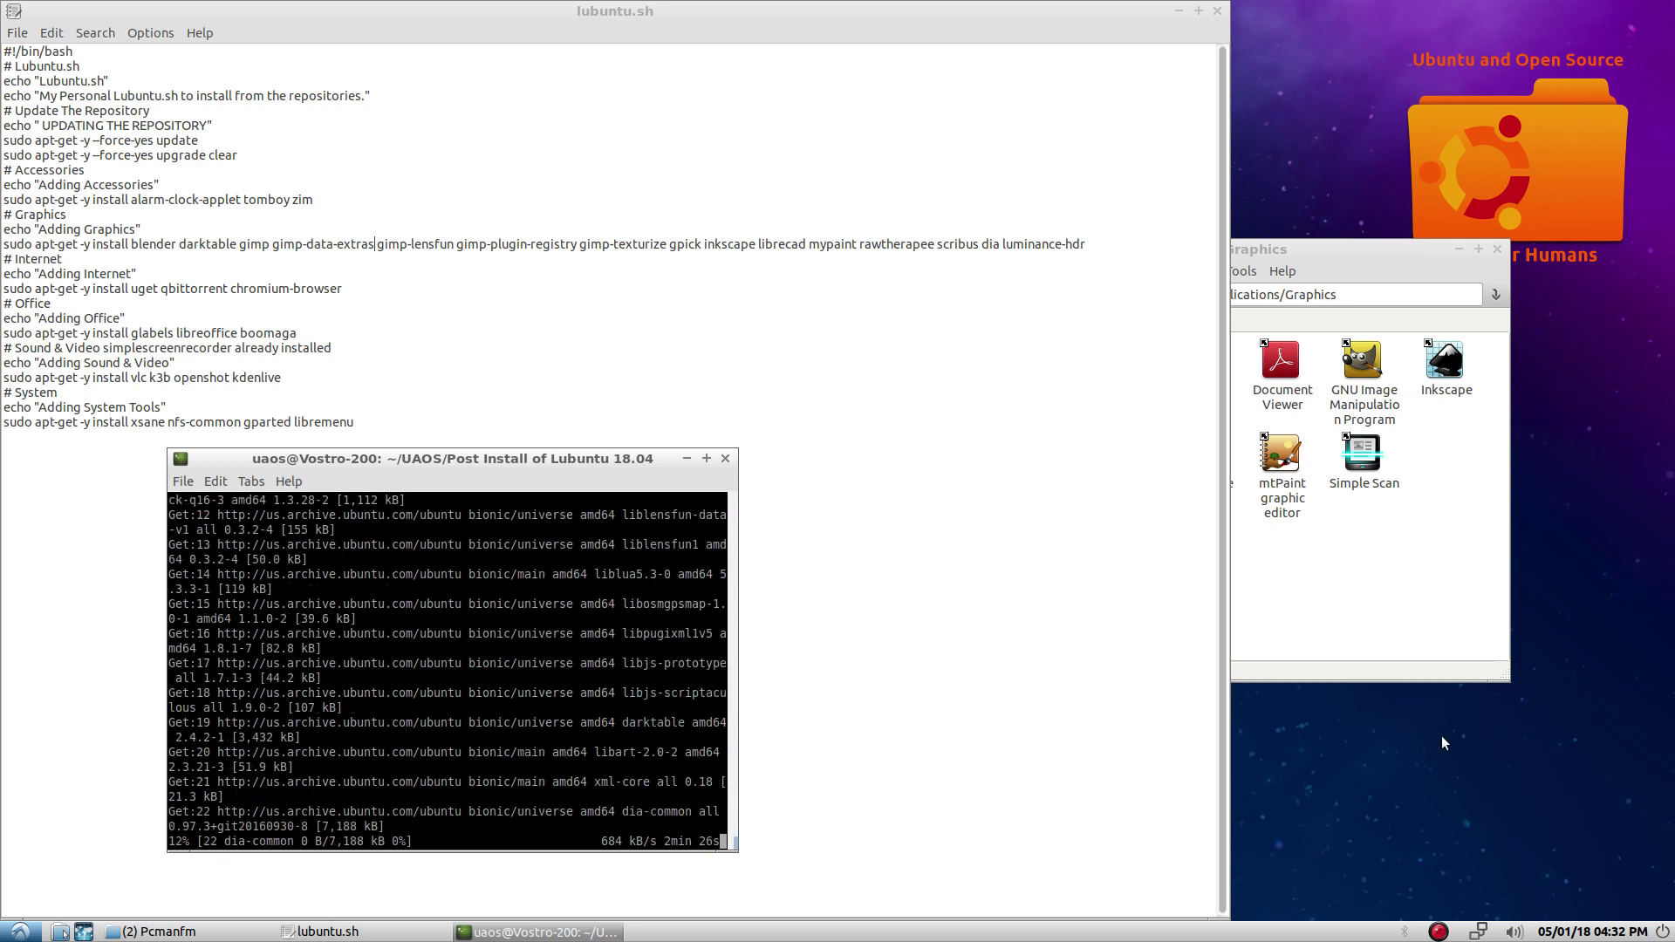
{"action": "right_click", "coordinate": [1437, 931]}
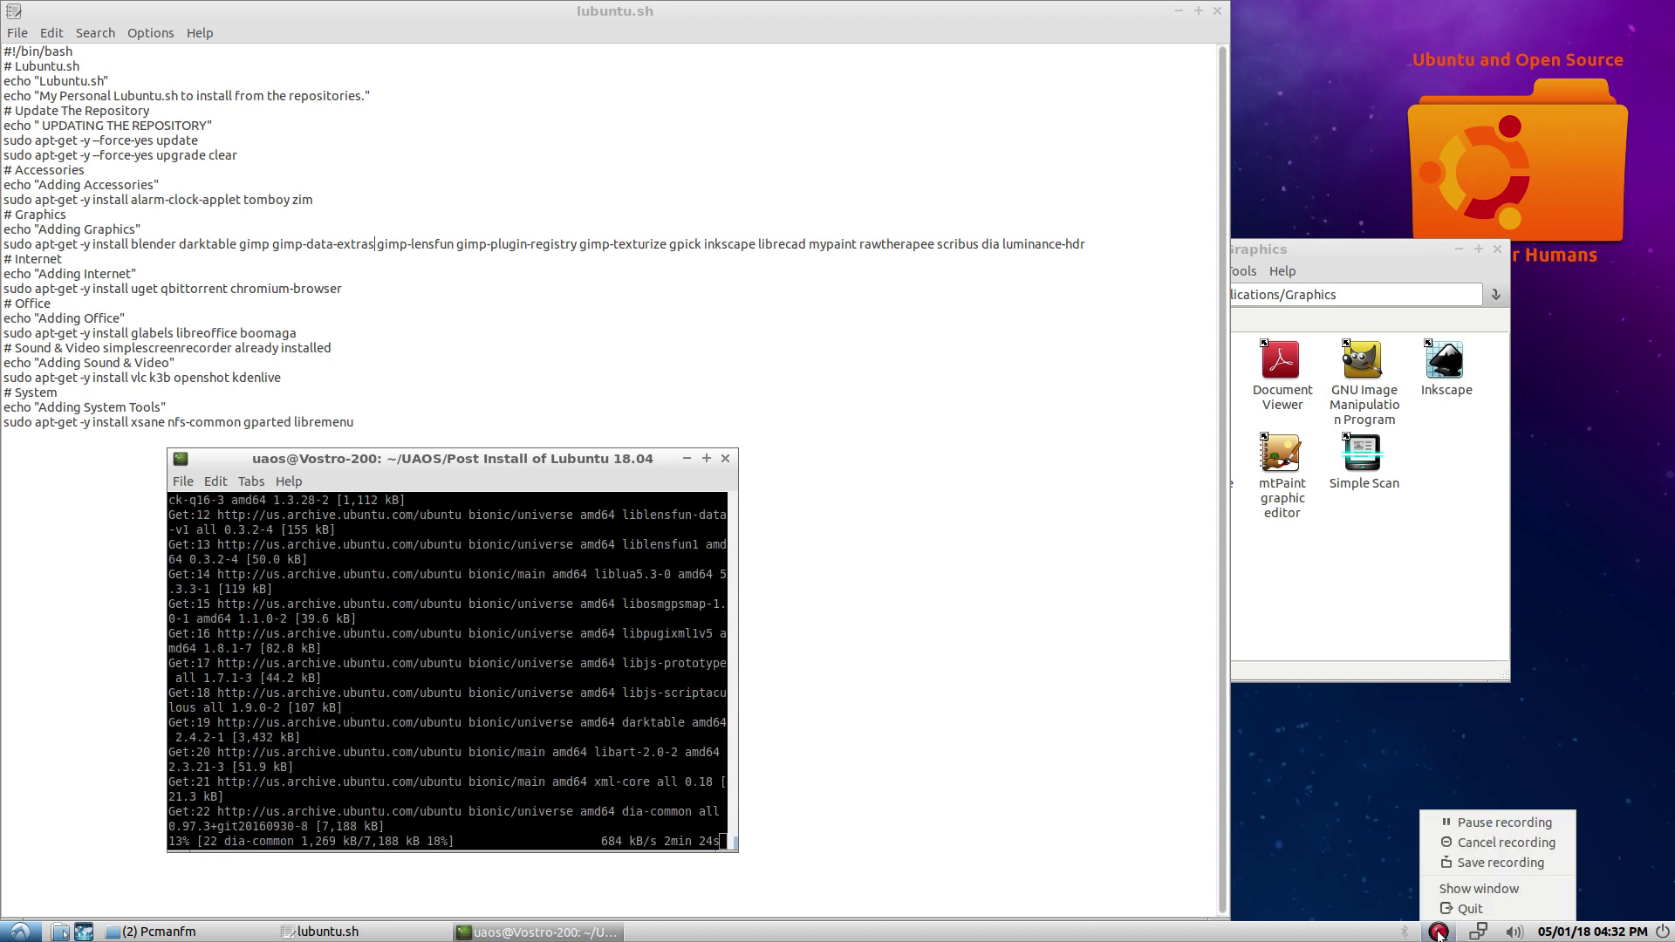
{"action": "left_click", "coordinate": [1478, 819]}
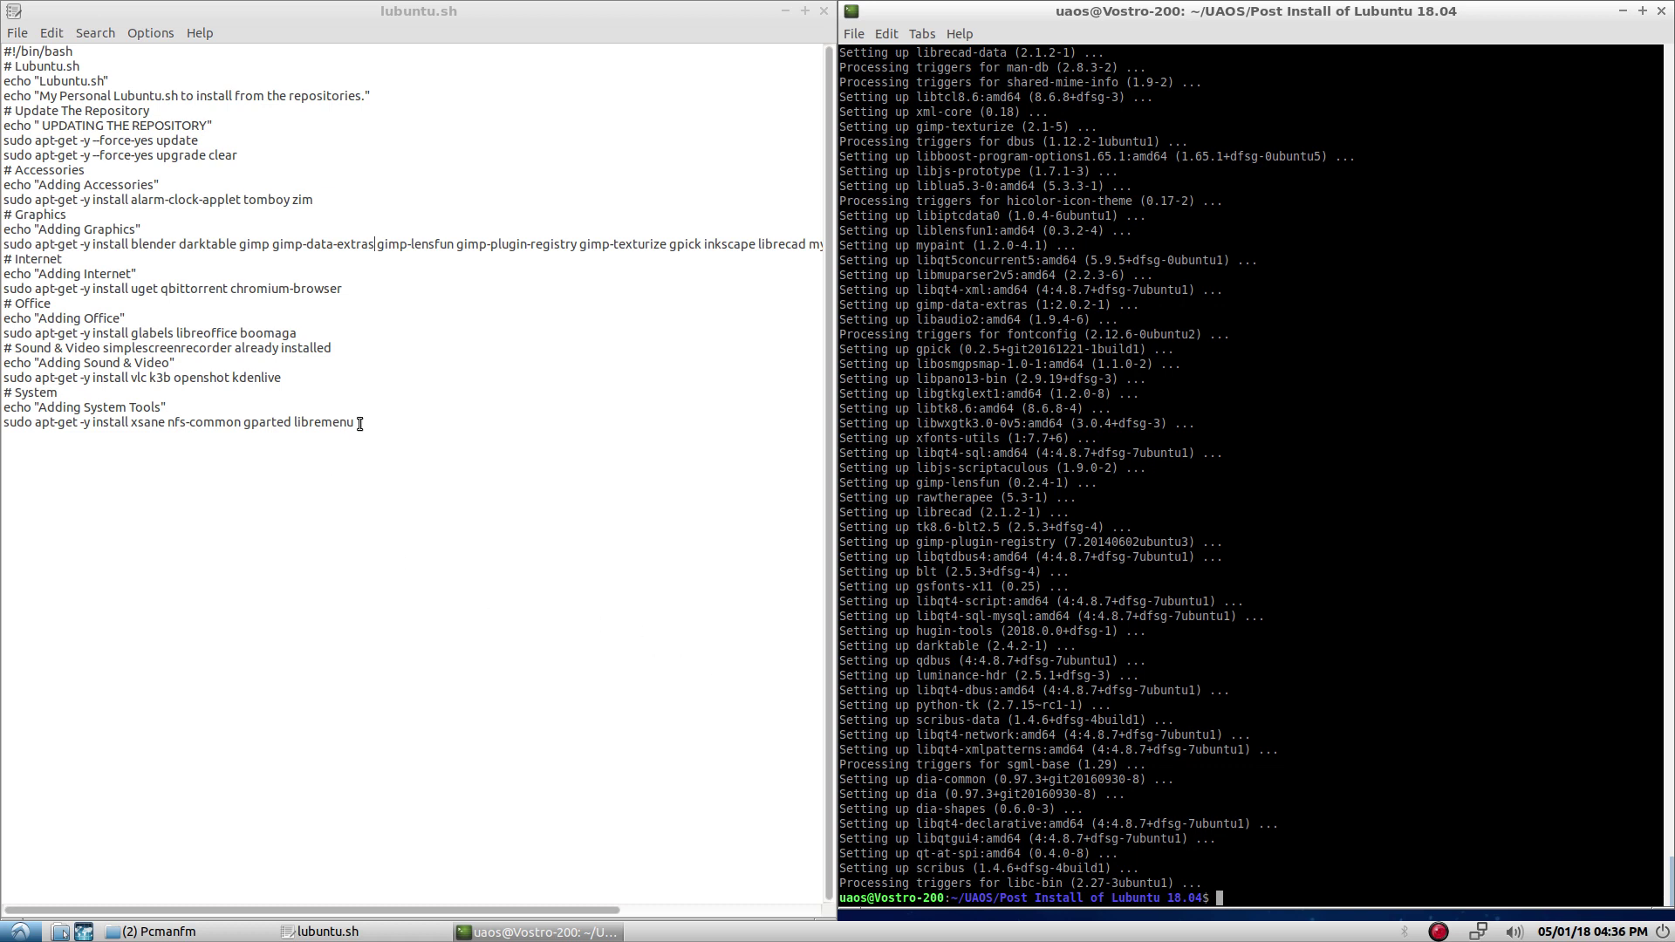
- Browse the application menu's submenus to check for the newly installed programs
{"action": "left_click_drag", "start_coordinate": [356, 422], "coordinate": [7, 427]}
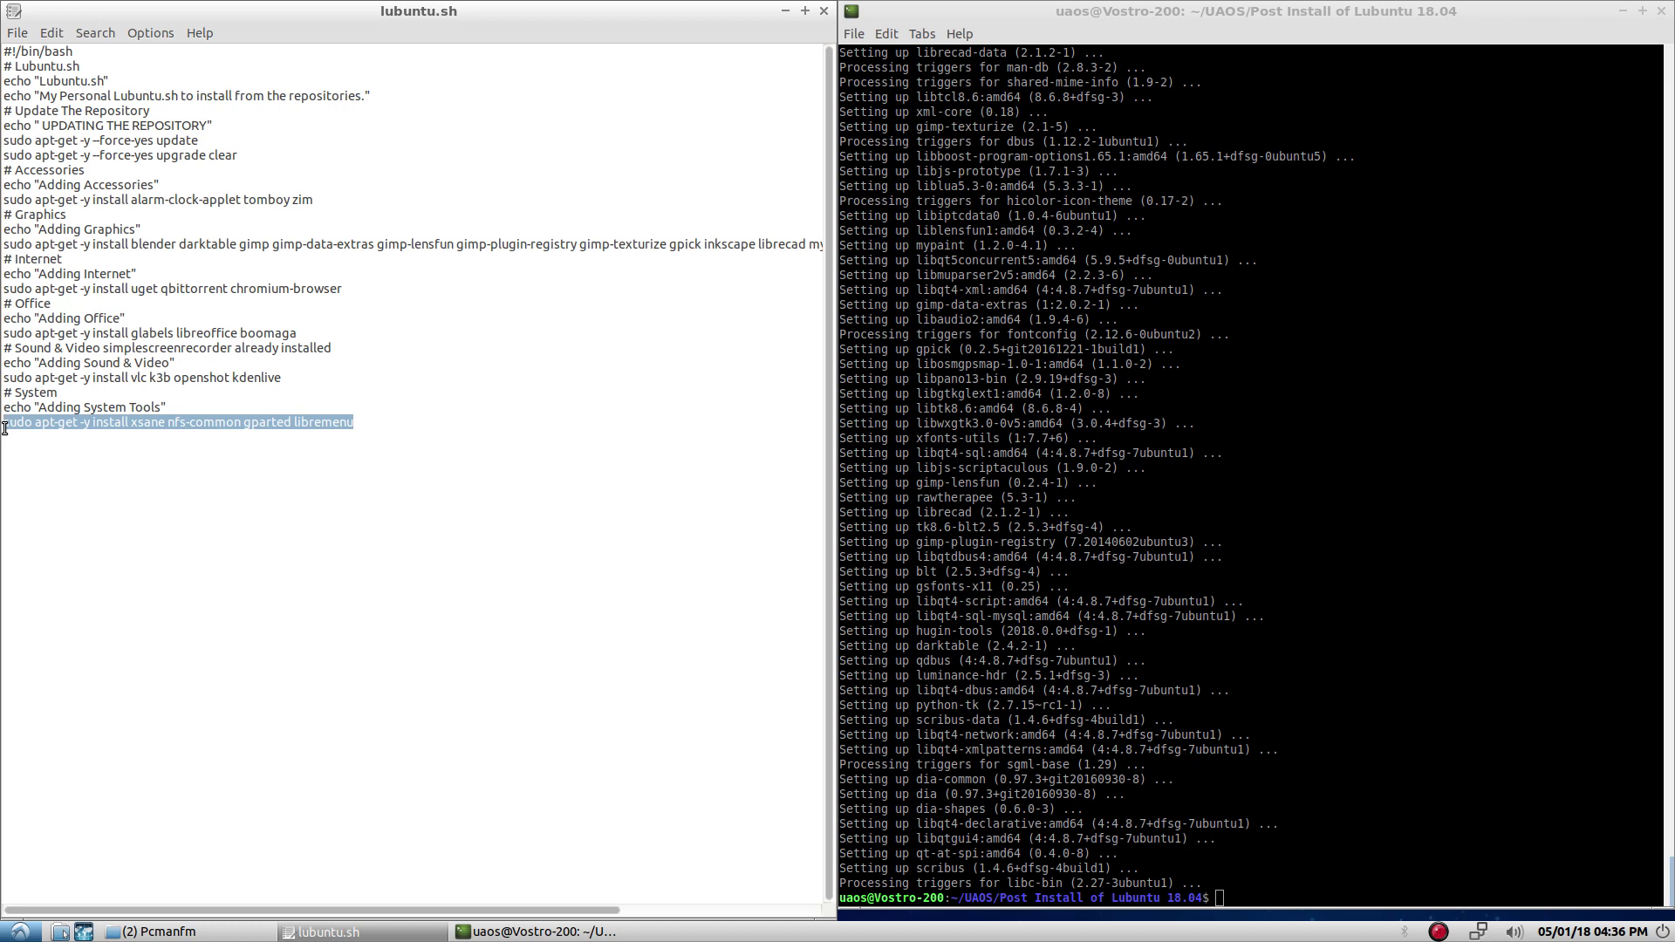
{"action": "left_click", "coordinate": [20, 931]}
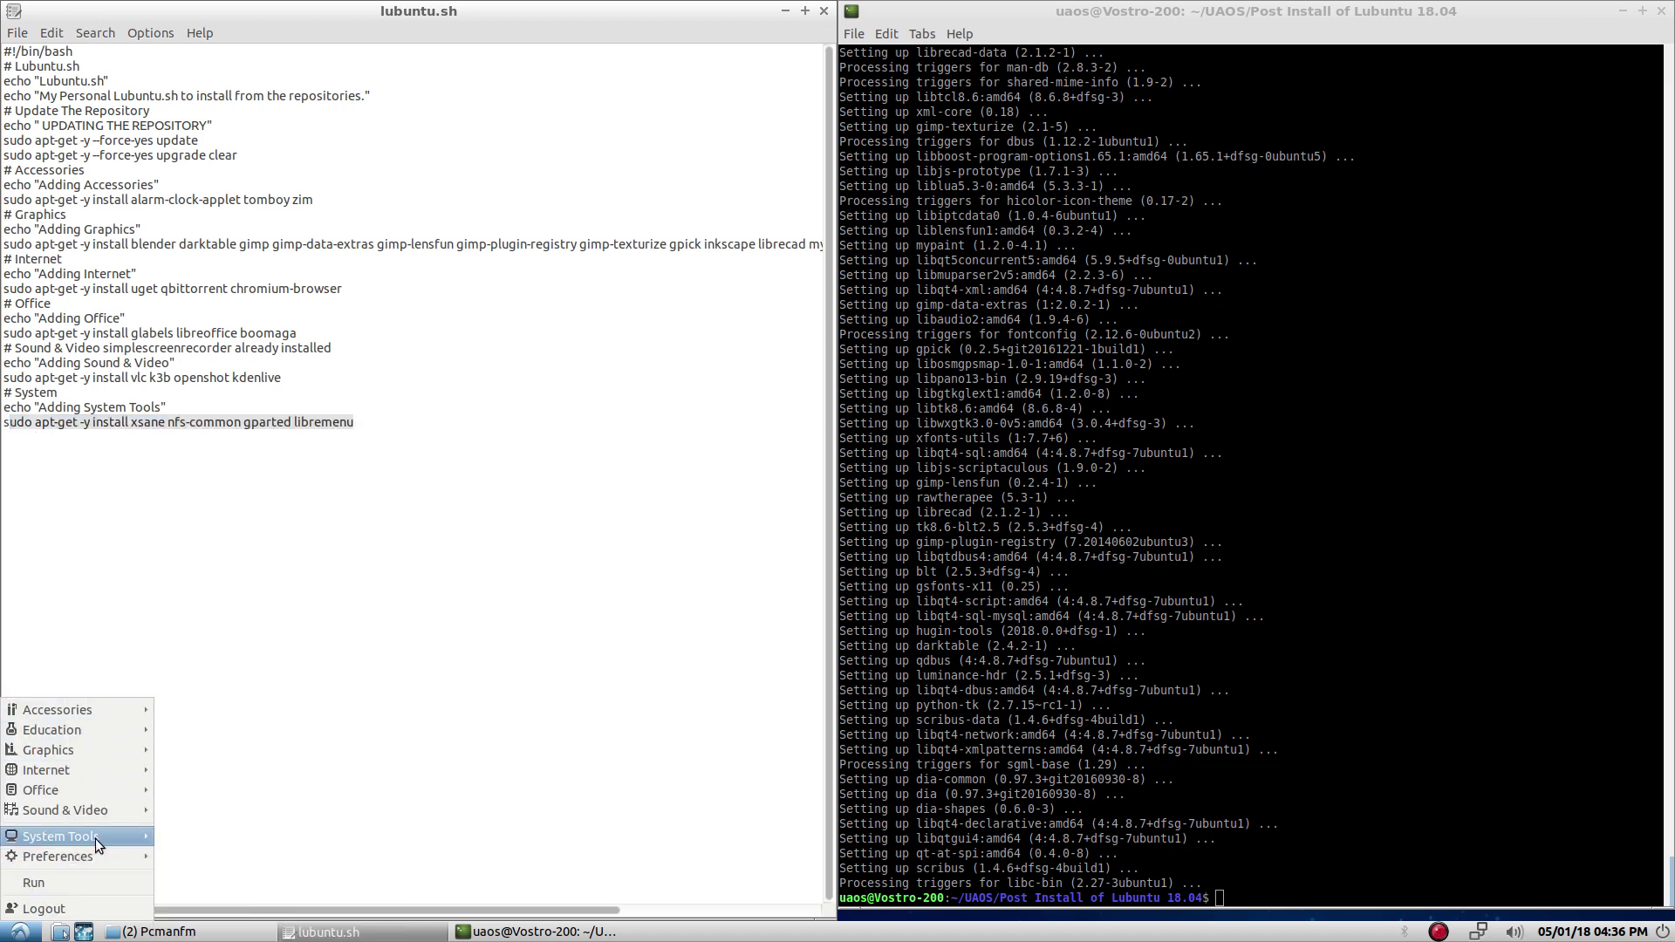
{"action": "mouse_move", "coordinate": [96, 838]}
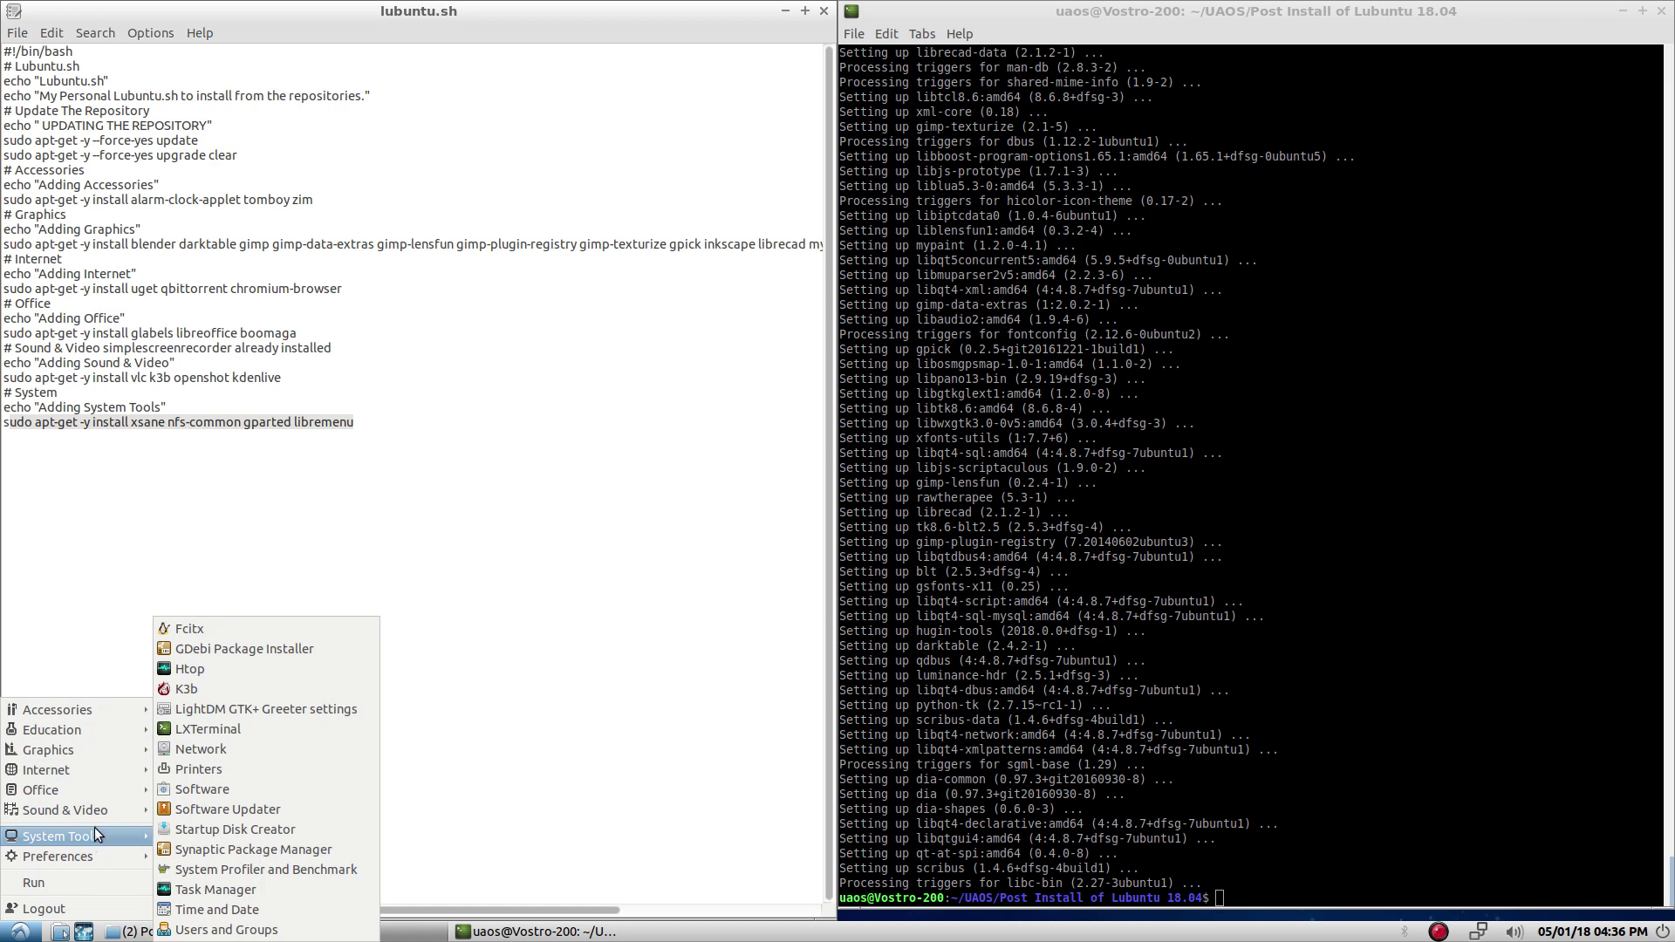
{"action": "mouse_move", "coordinate": [96, 750]}
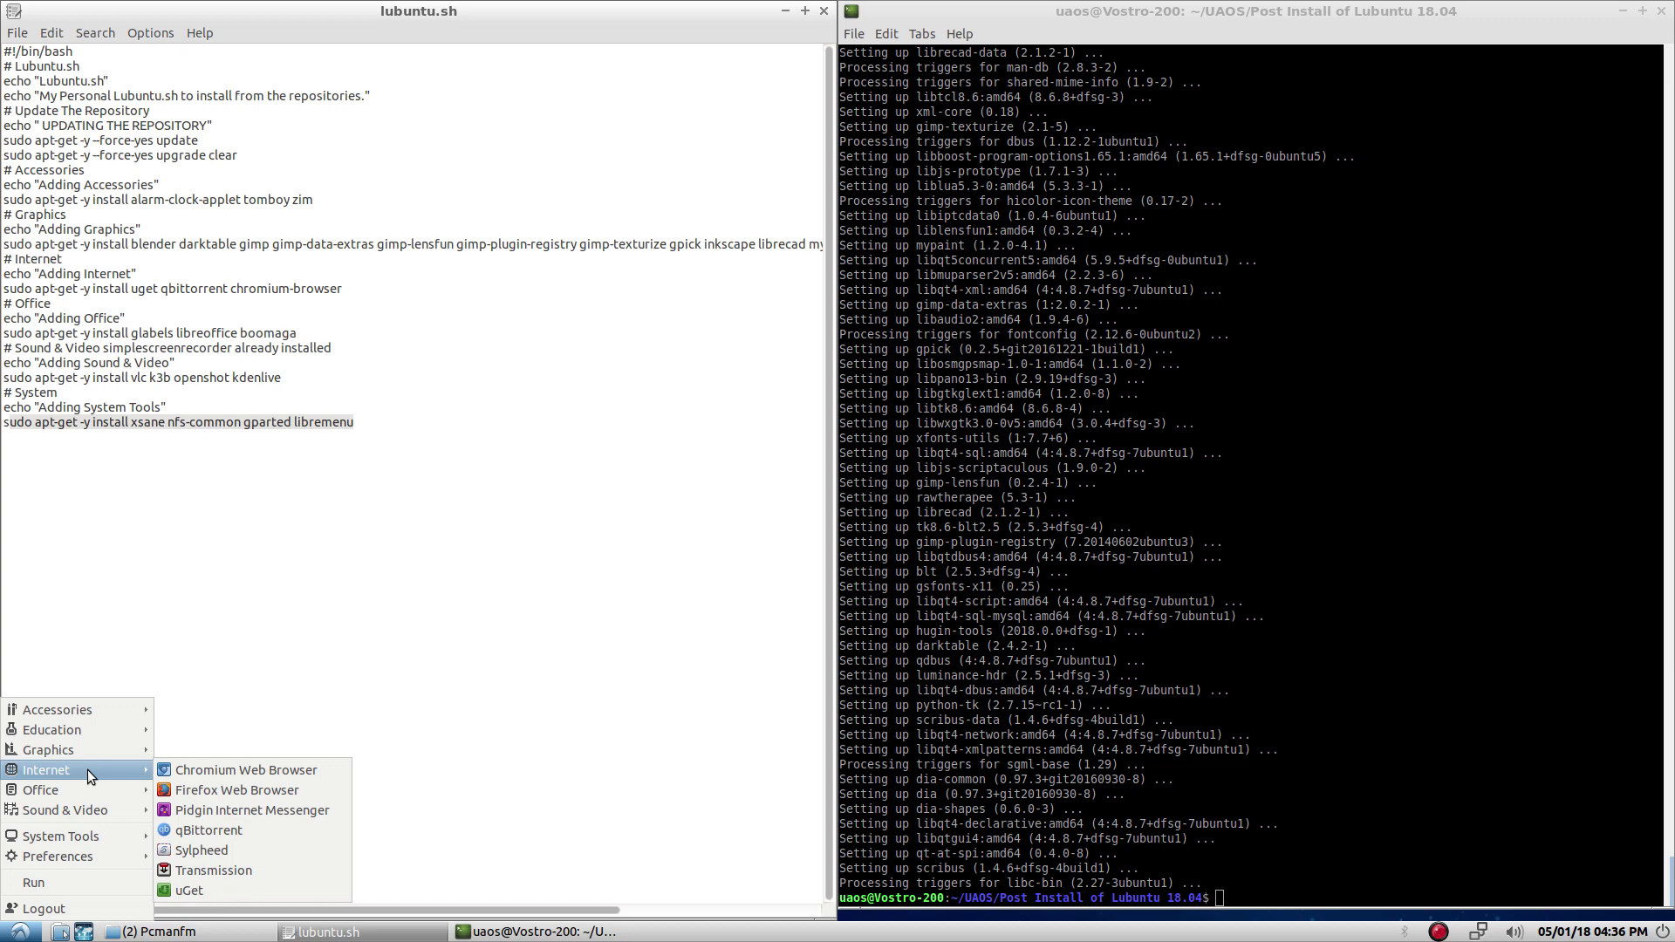
{"action": "mouse_move", "coordinate": [91, 710]}
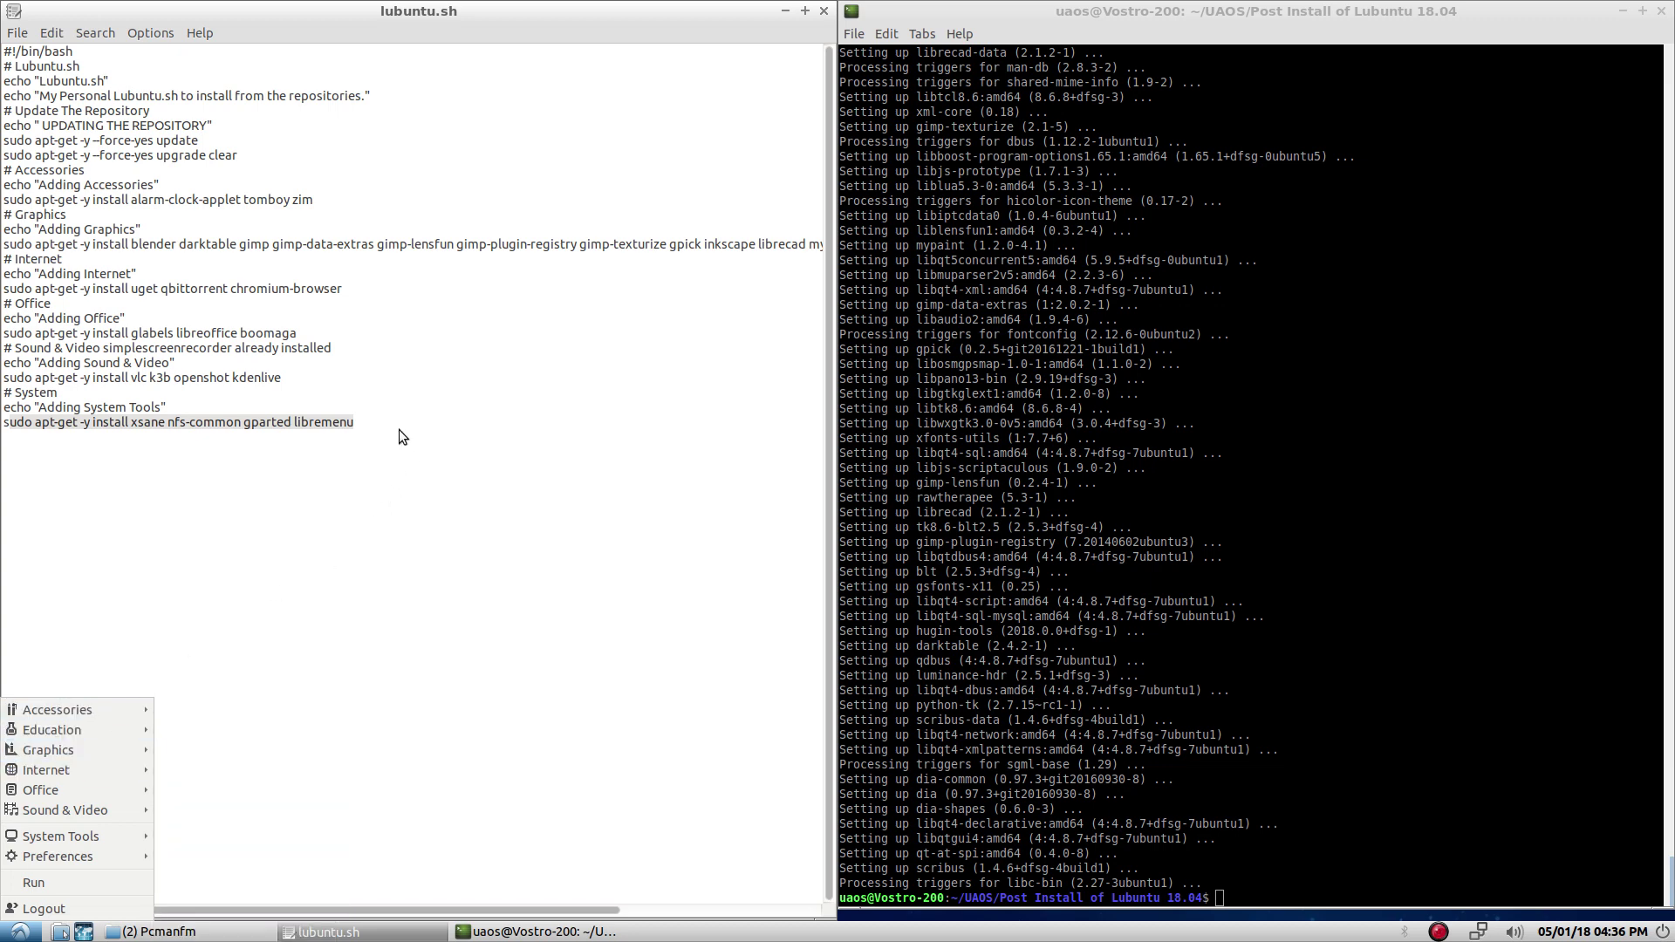
- Select the xsane nfs-common gparted libremenu install line in lubuntu.sh and open its context menu
{"action": "left_click_drag", "start_coordinate": [374, 423], "coordinate": [9, 422]}
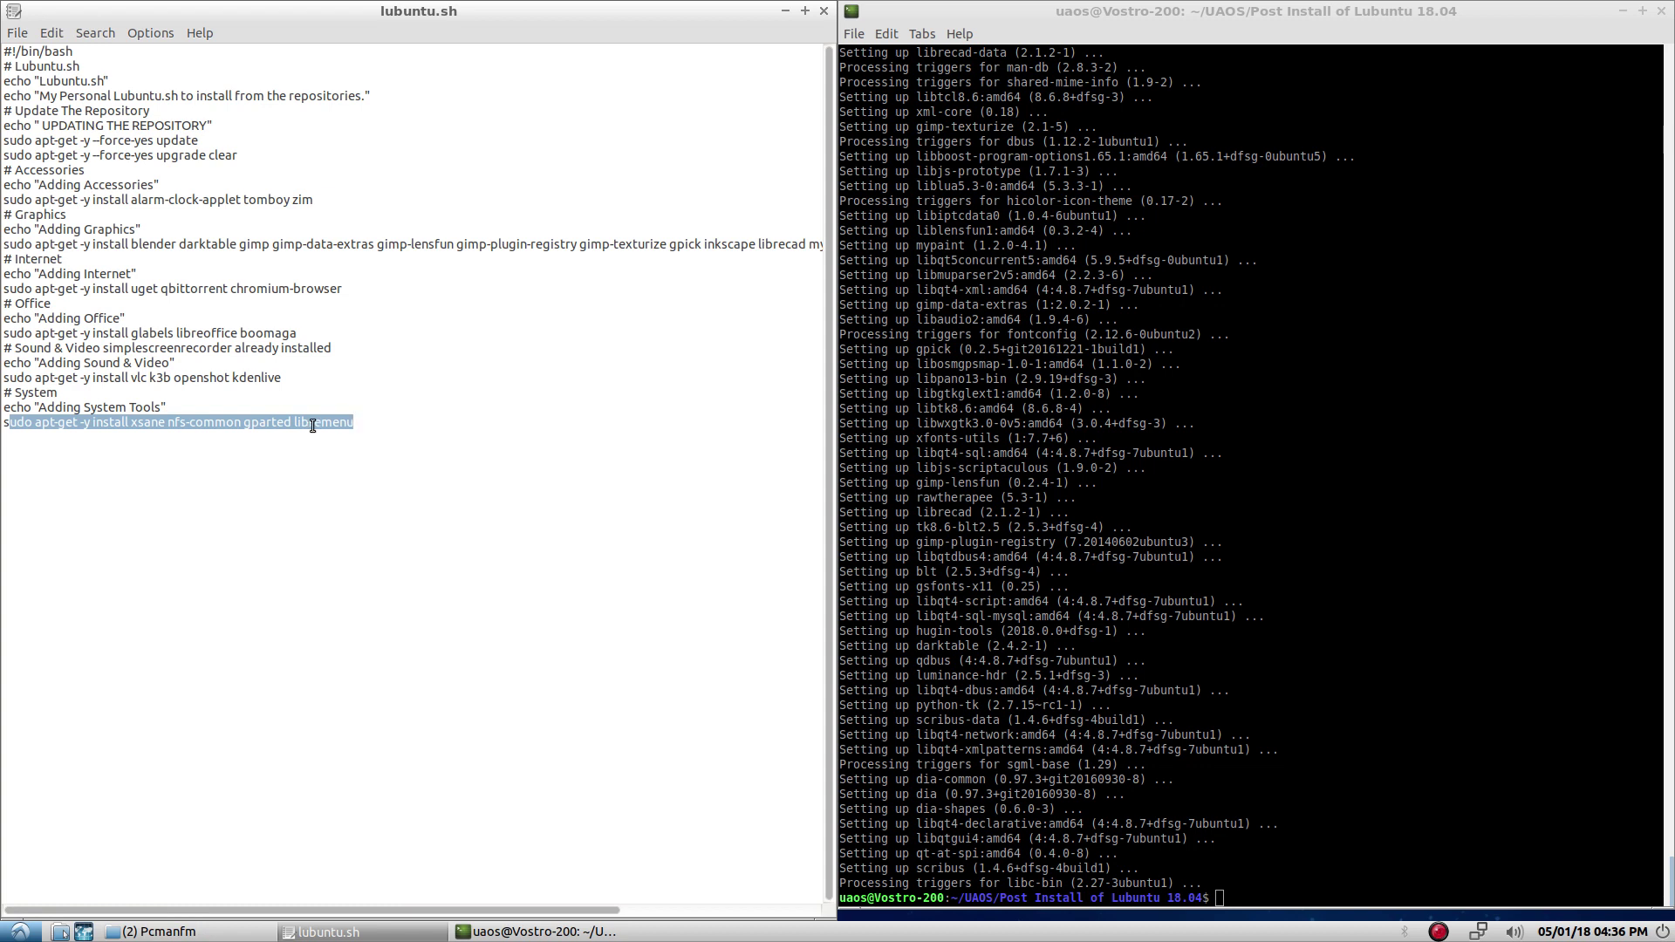
{"action": "right_click", "coordinate": [312, 424]}
{"action": "left_click", "coordinate": [217, 478]}
{"action": "left_click_drag", "start_coordinate": [7, 423], "coordinate": [358, 424]}
{"action": "right_click", "coordinate": [331, 425]}
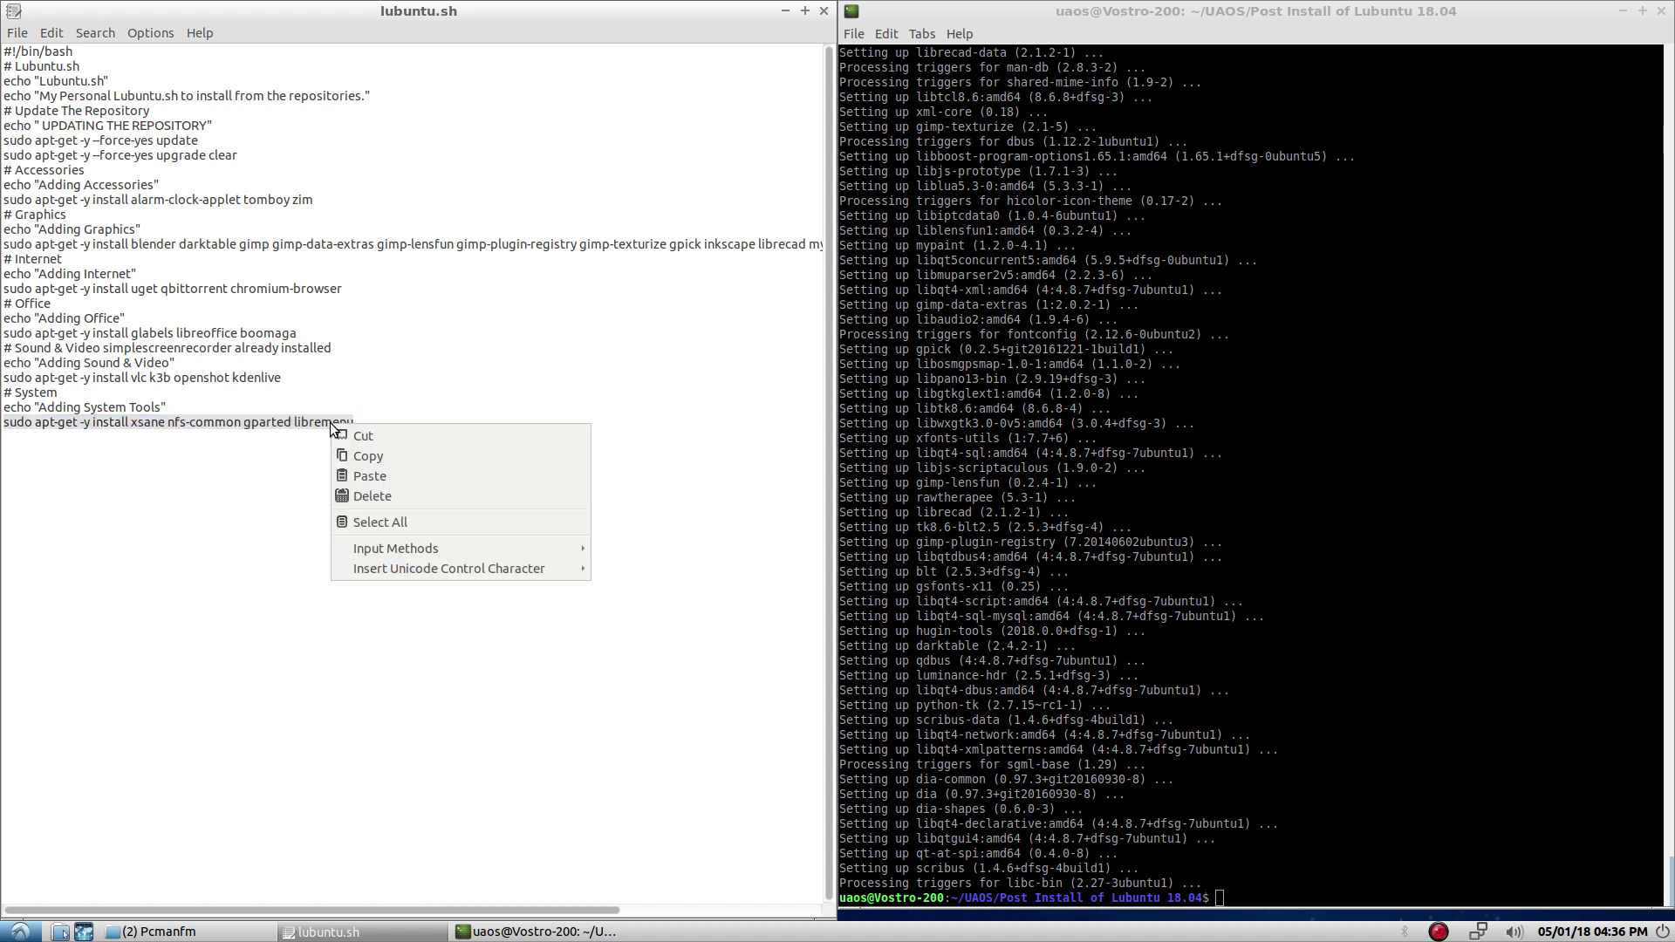
- Paste and run the System Tools install, then rerun it without libremenu
{"action": "left_click", "coordinate": [370, 457]}
{"action": "left_click", "coordinate": [1237, 894]}
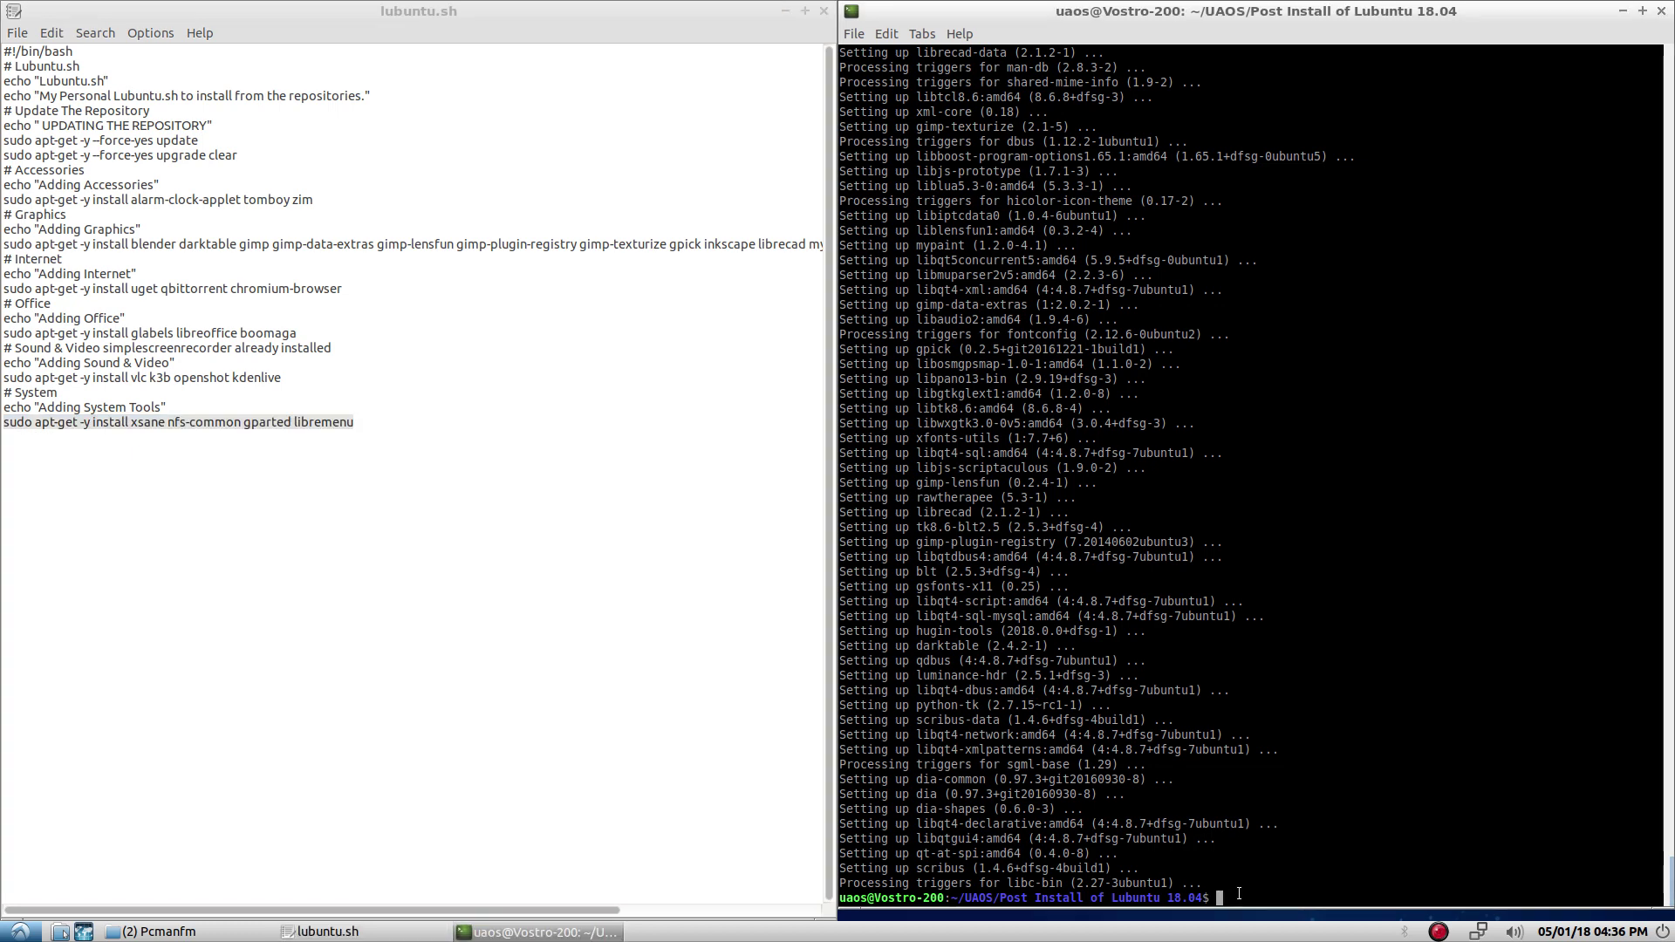
{"action": "right_click", "coordinate": [1237, 893]}
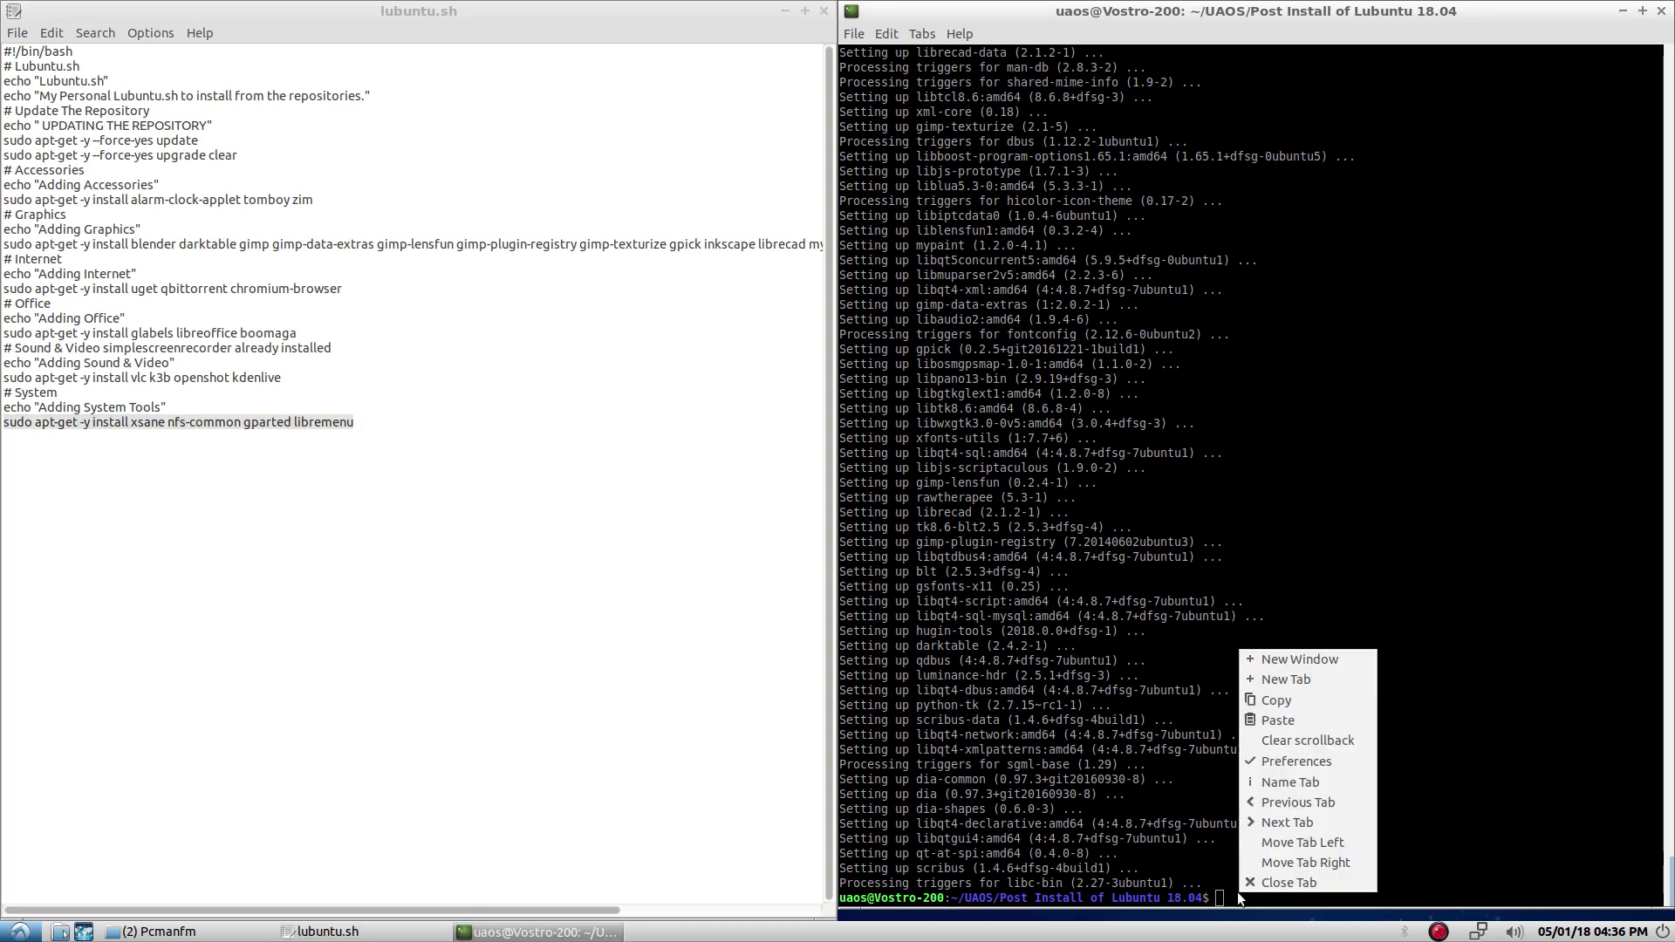
{"action": "left_click", "coordinate": [1294, 719]}
{"action": "key", "text": "Return"}
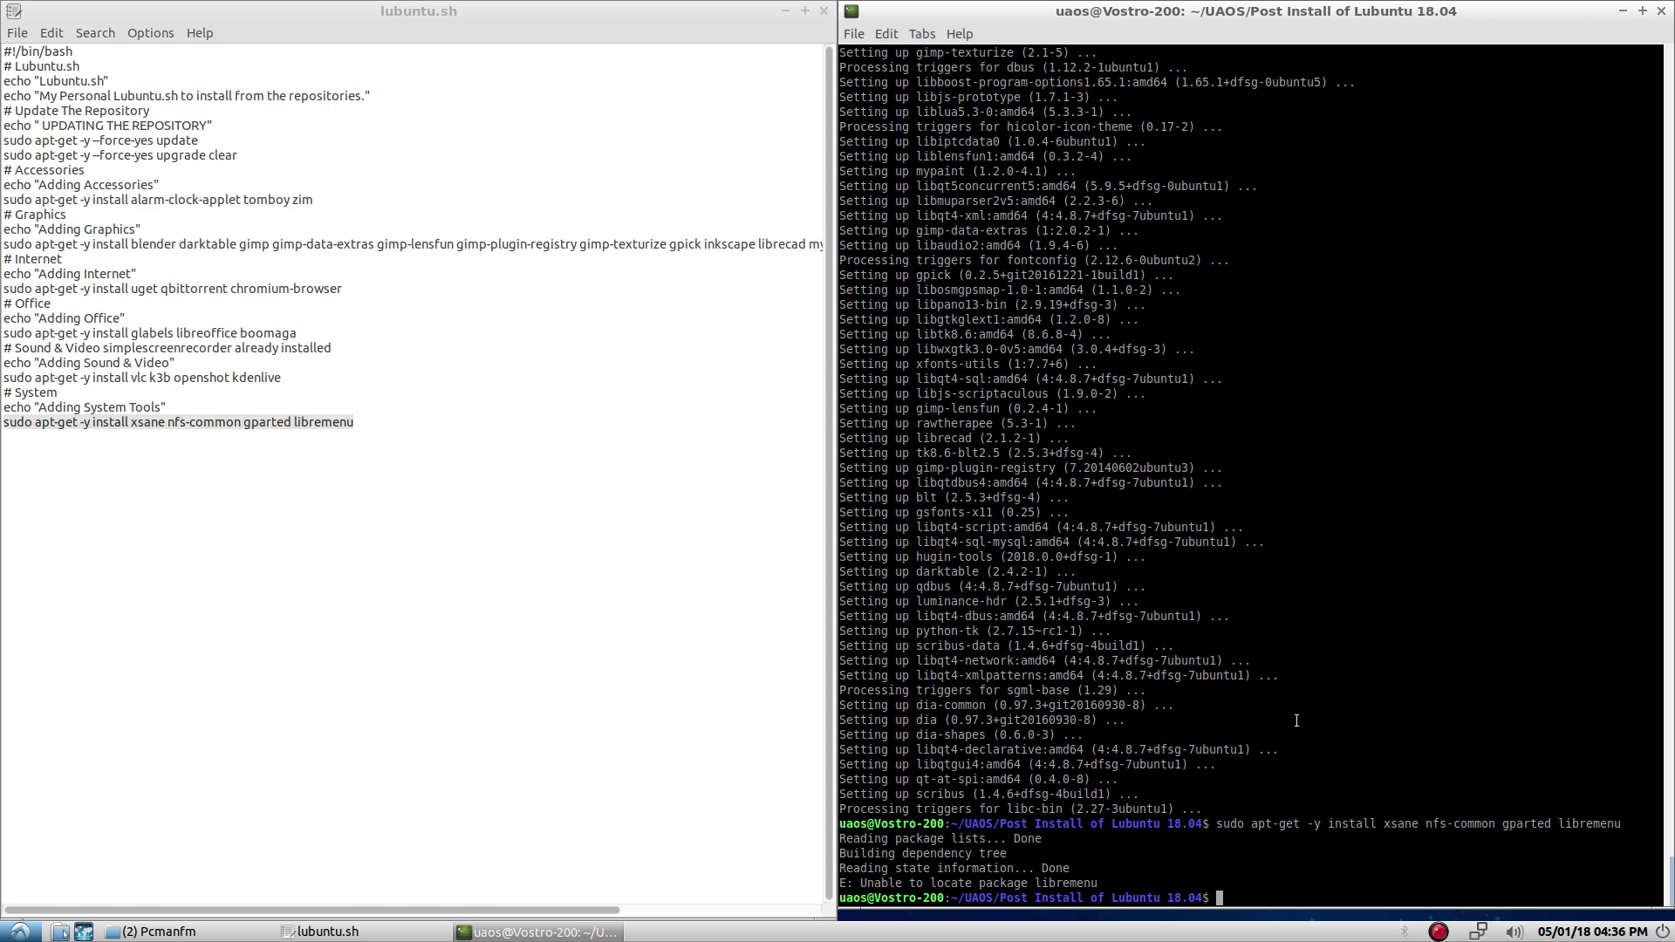
{"action": "key", "text": "Up"}
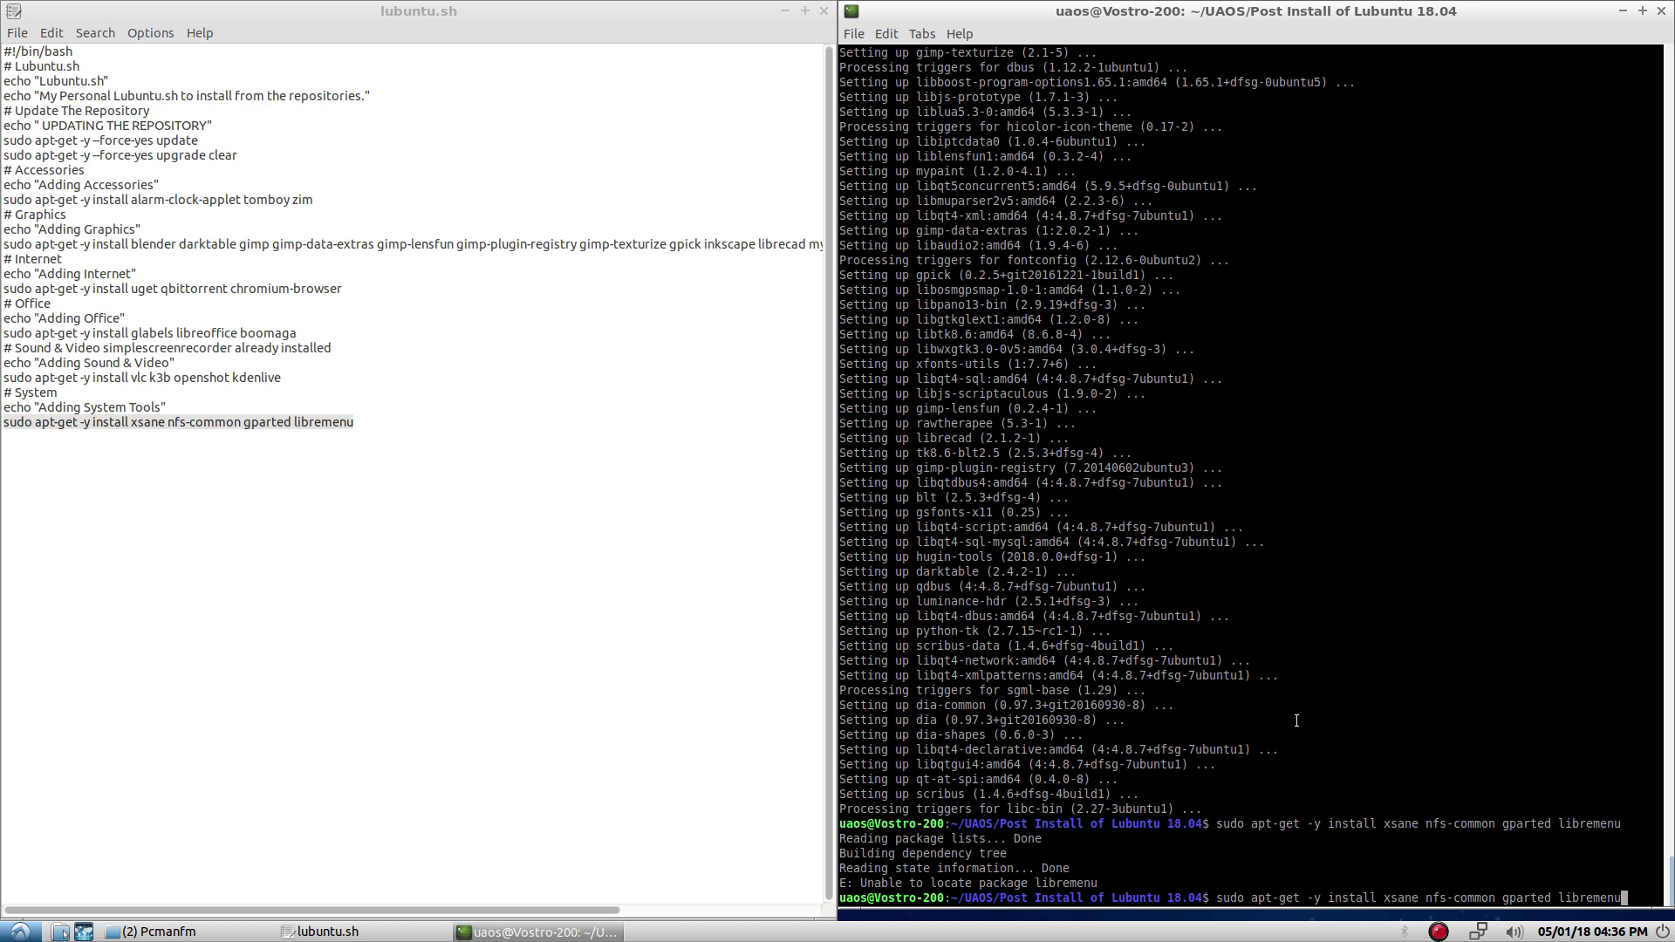
{"action": "key", "text": "BackSpace"}
{"action": "key", "text": "BackSpace"}
{"action": "key", "text": "BackSpace"}
{"action": "key", "text": "BackSpace"}
{"action": "key", "text": "BackSpace"}
{"action": "key", "text": "BackSpace"}
{"action": "key", "text": "BackSpace"}
{"action": "key", "text": "BackSpace"}
{"action": "key", "text": "BackSpace"}
{"action": "key", "text": "BackSpace"}
{"action": "key", "text": "Return"}
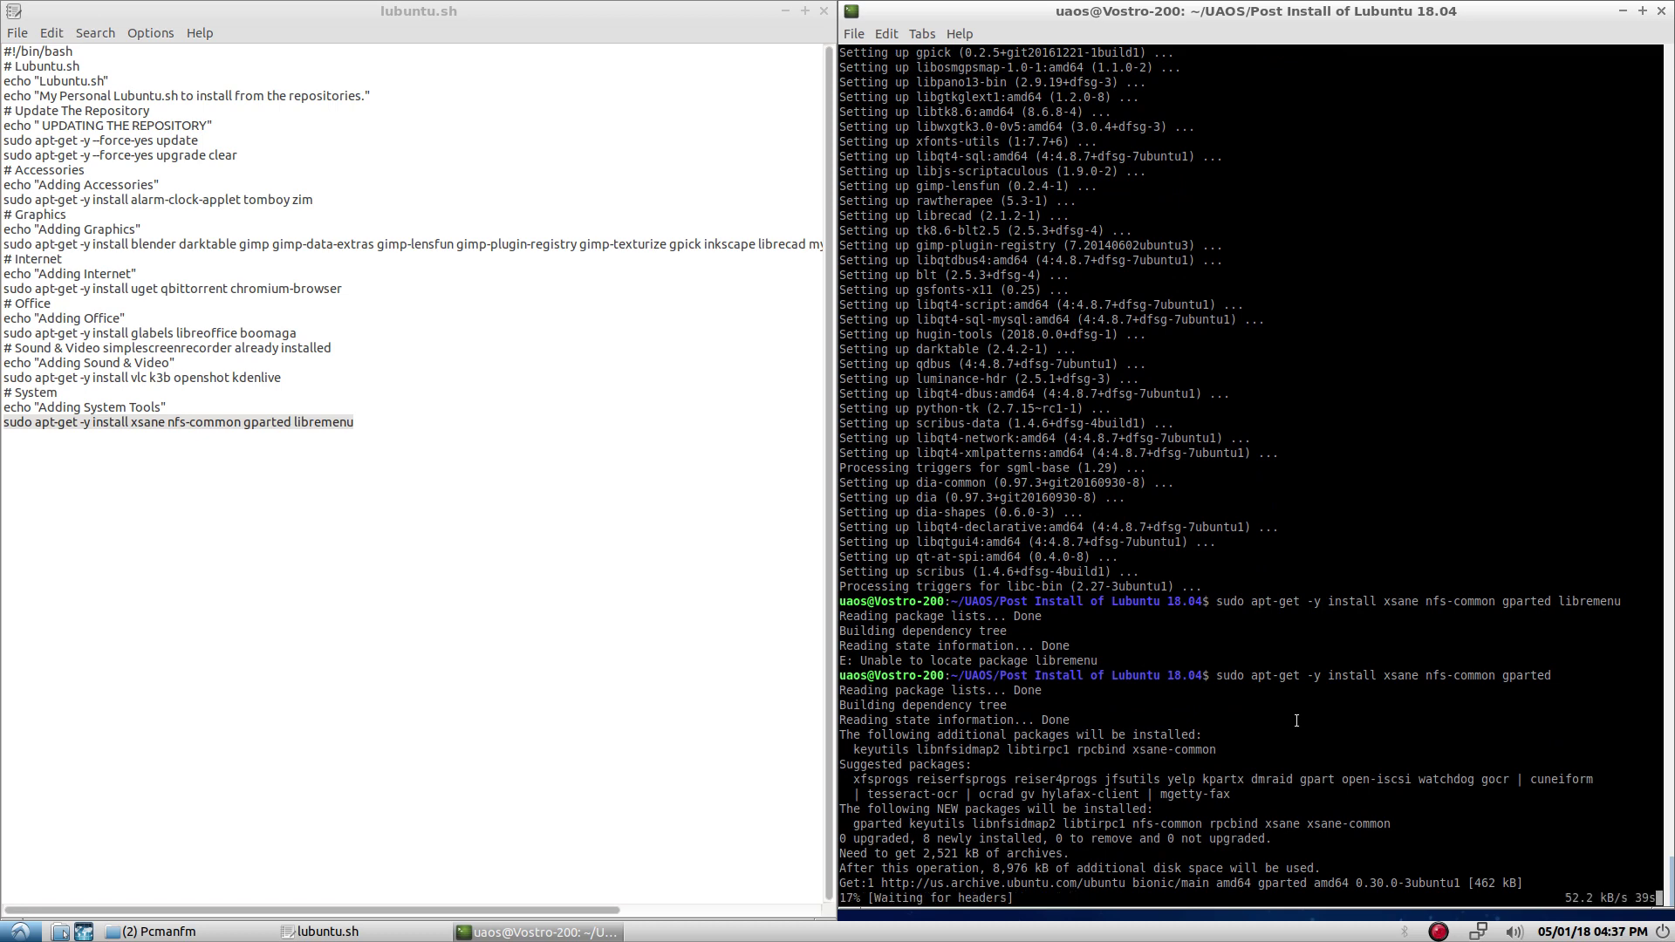
- Delete libremenu from lubuntu.sh's System Tools line and save the script
{"action": "left_click", "coordinate": [376, 418]}
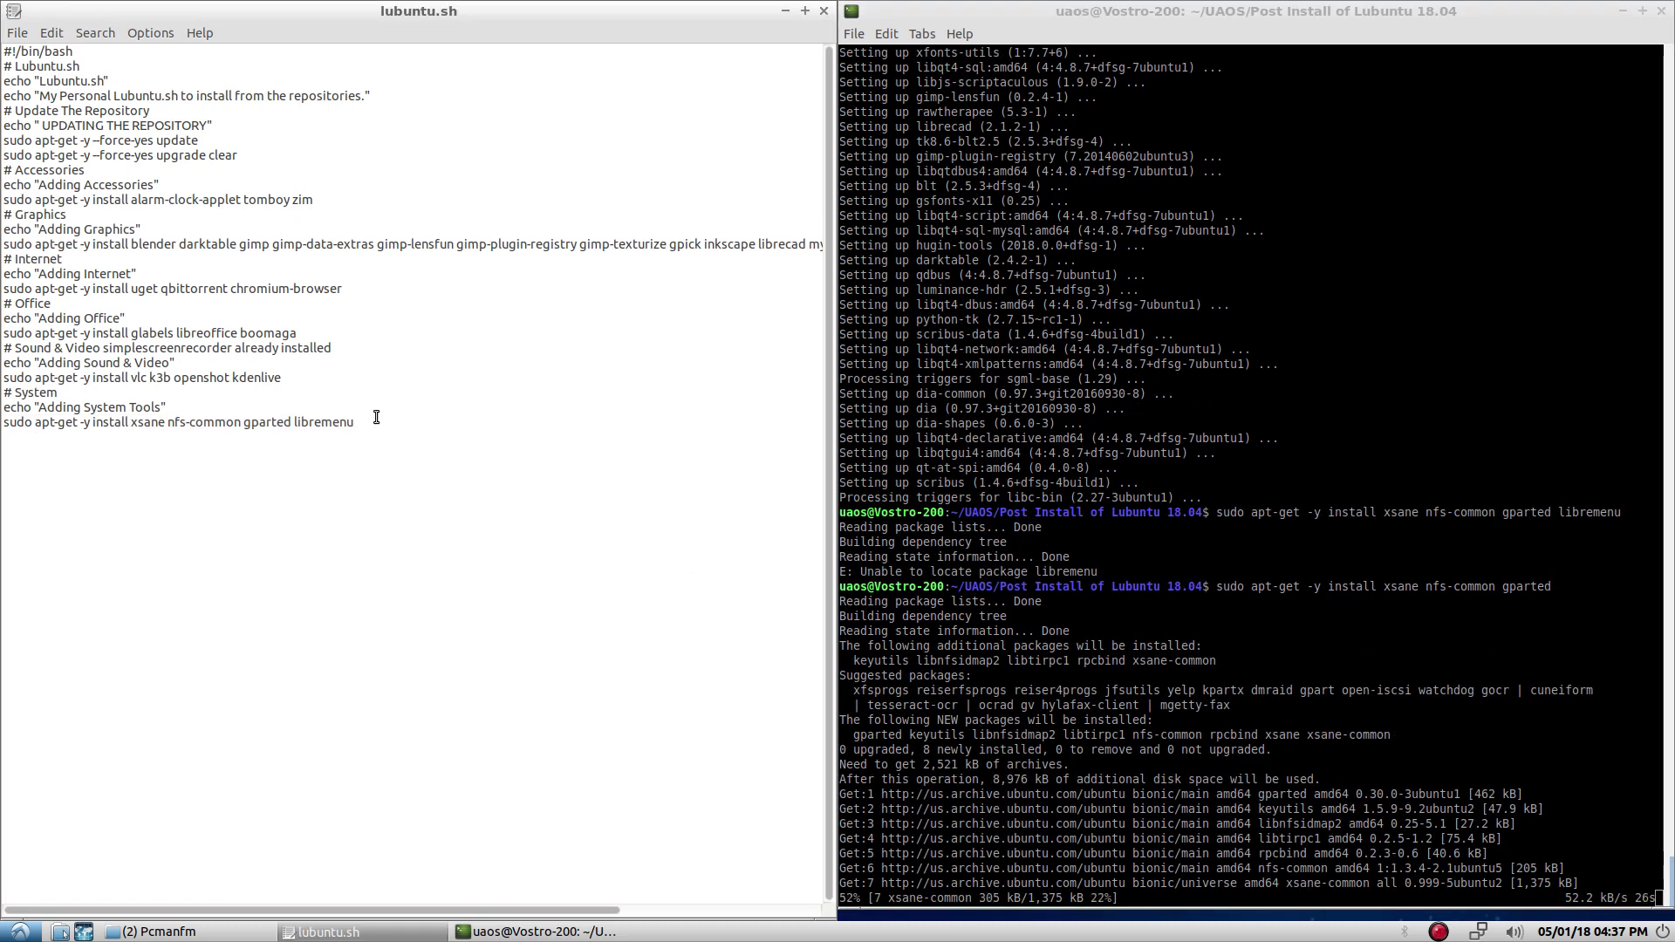
{"action": "key", "text": "BackSpace"}
{"action": "key", "text": "BackSpace"}
{"action": "key", "text": "BackSpace"}
{"action": "key", "text": "BackSpace"}
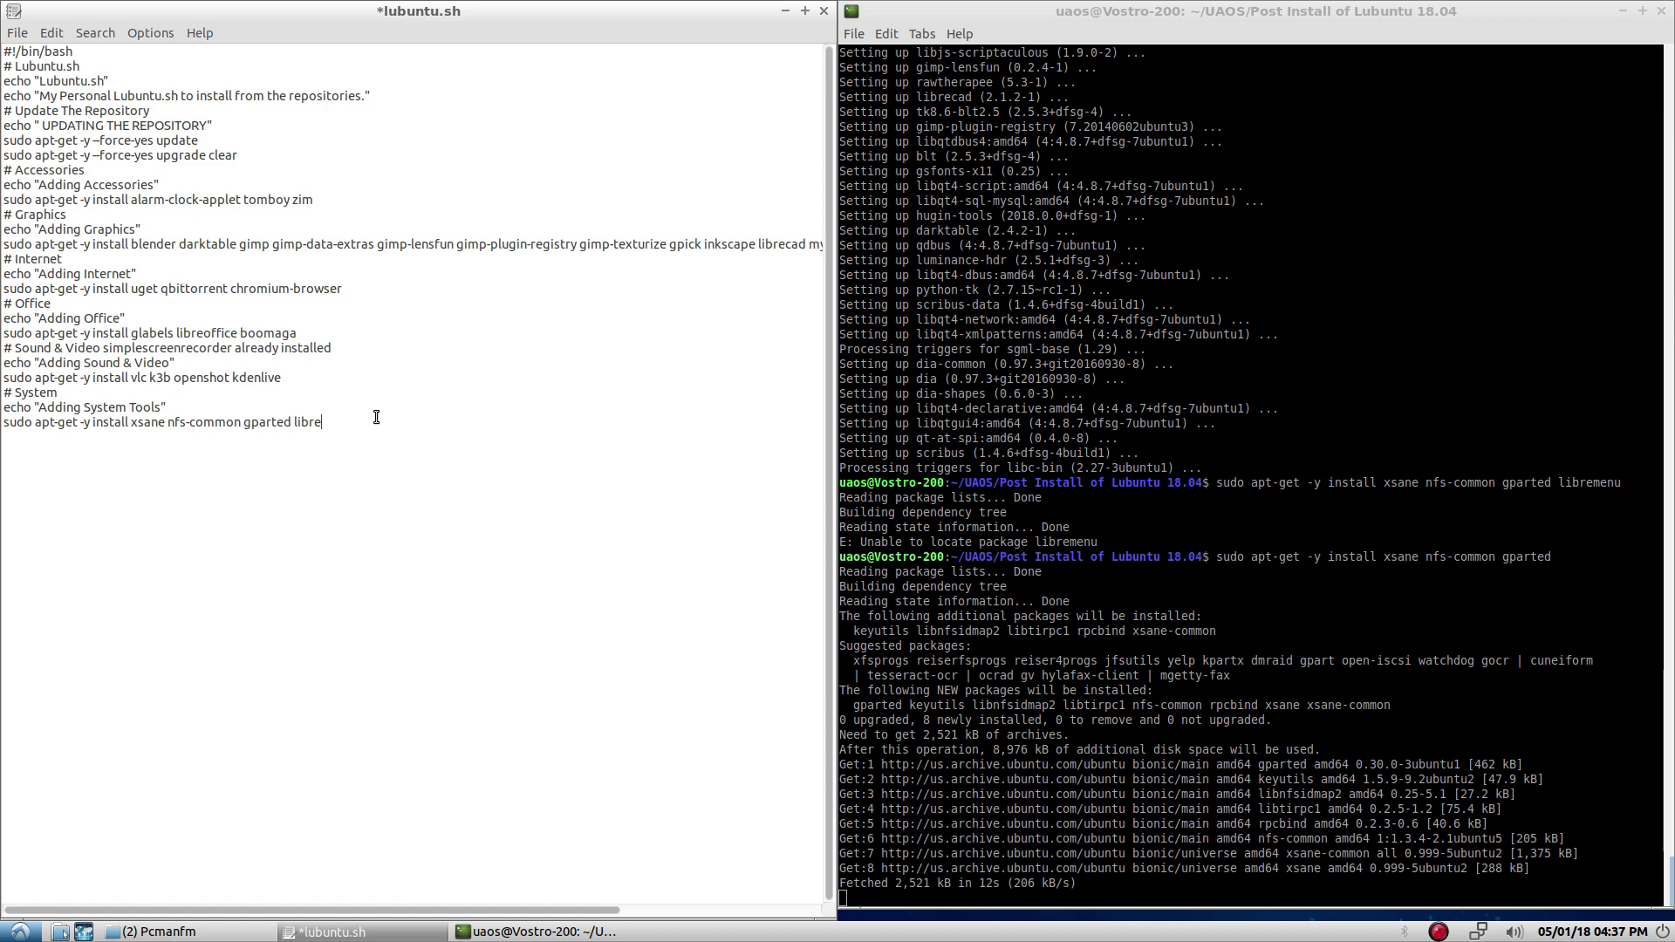
{"action": "key", "text": "BackSpace"}
{"action": "key", "text": "BackSpace"}
{"action": "key", "text": "BackSpace"}
{"action": "key", "text": "BackSpace"}
{"action": "key", "text": "BackSpace"}
{"action": "key", "text": "BackSpace"}
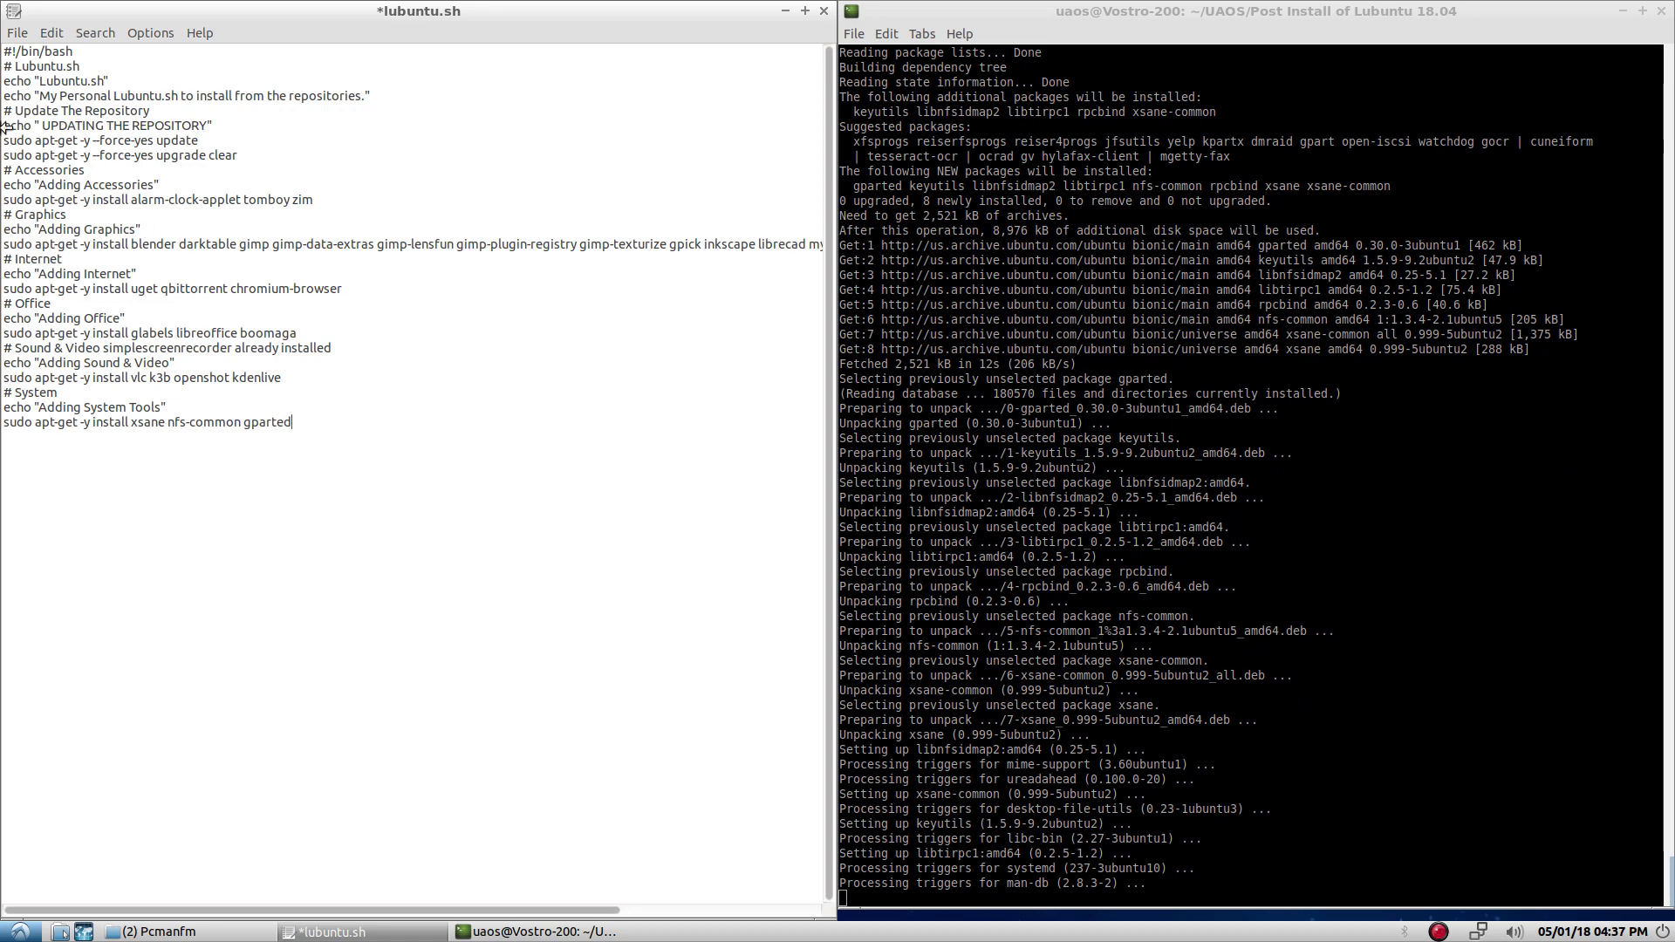
{"action": "left_click", "coordinate": [18, 33]}
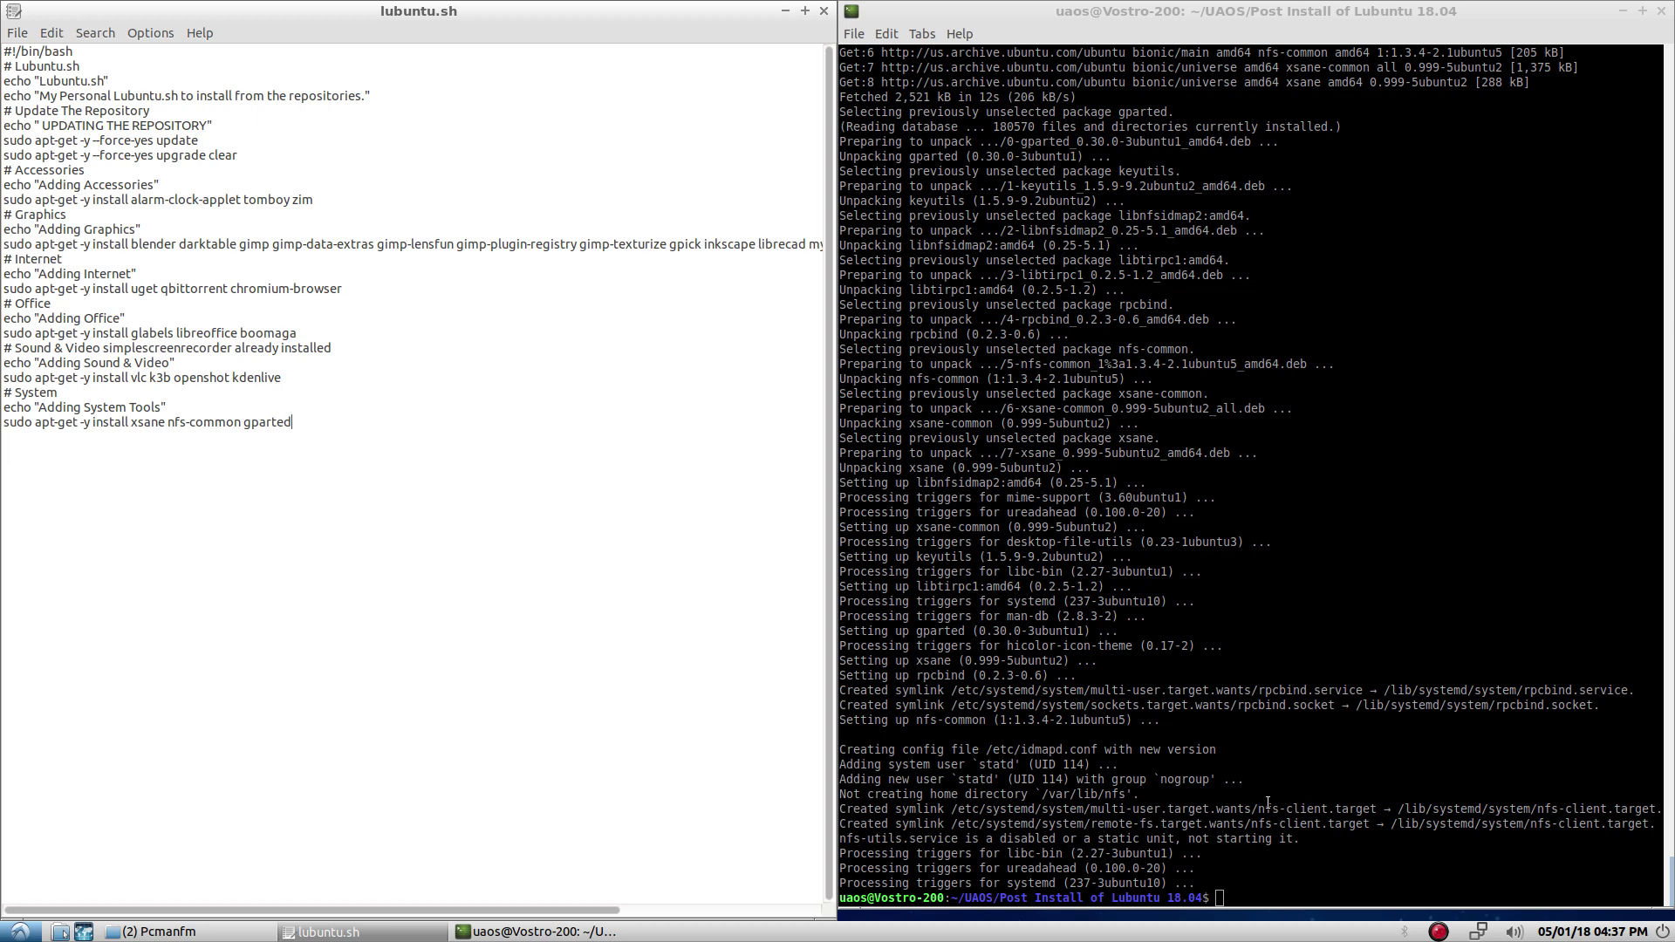
{"action": "left_click", "coordinate": [13, 931]}
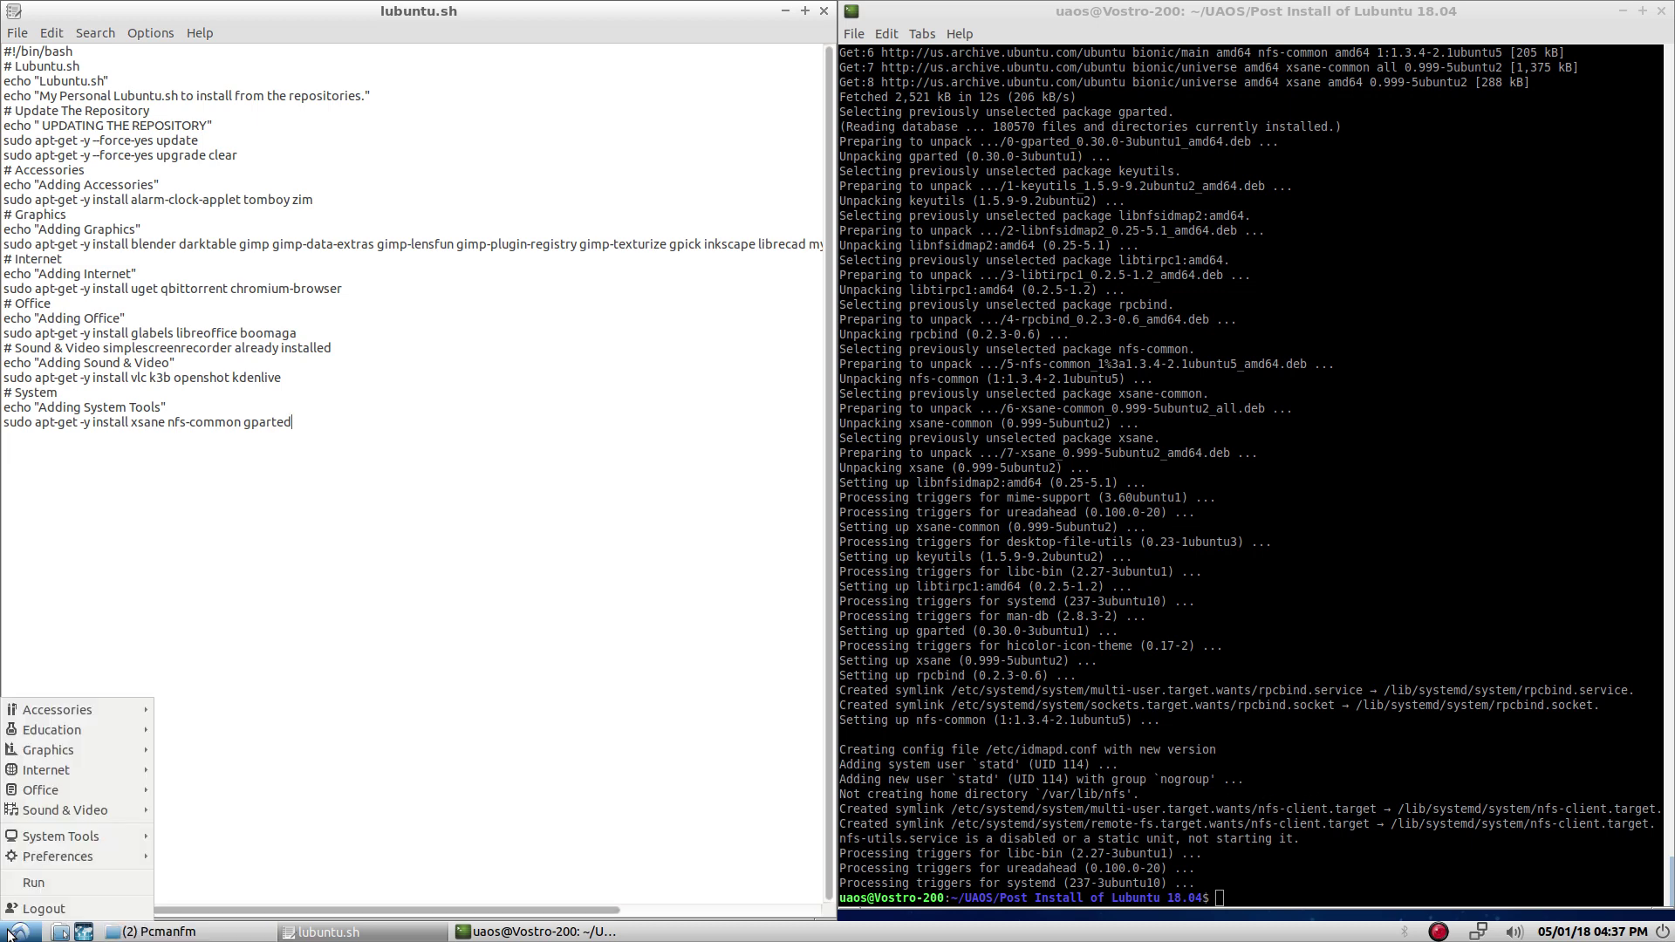
{"action": "mouse_move", "coordinate": [38, 835]}
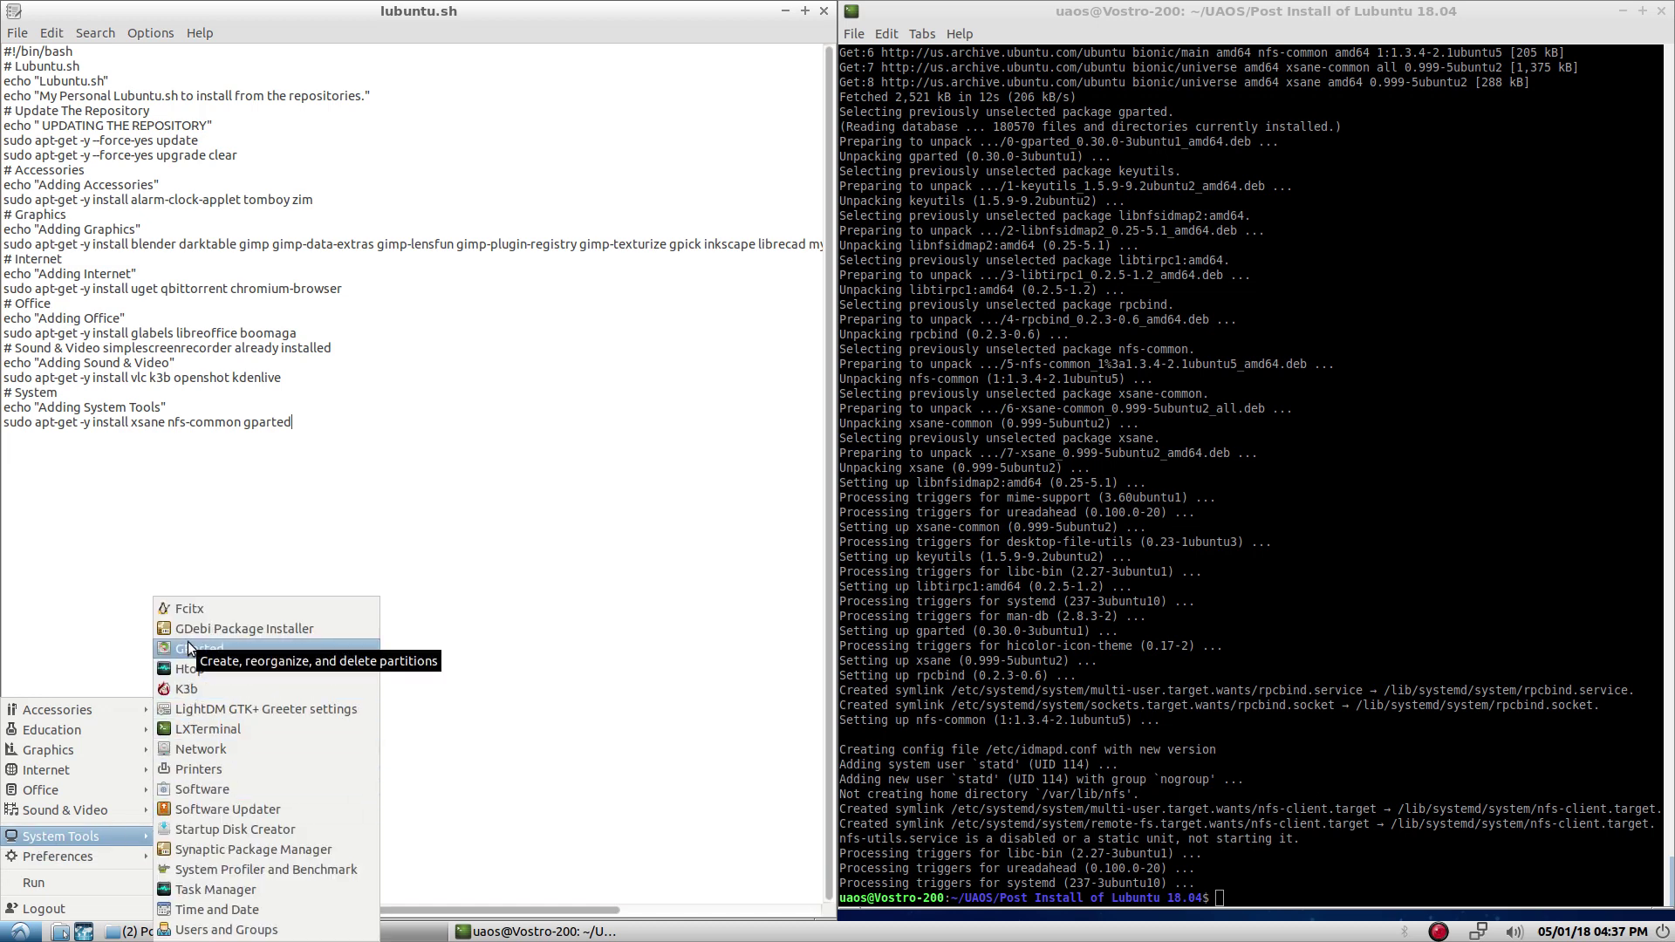
{"action": "mouse_move", "coordinate": [91, 749]}
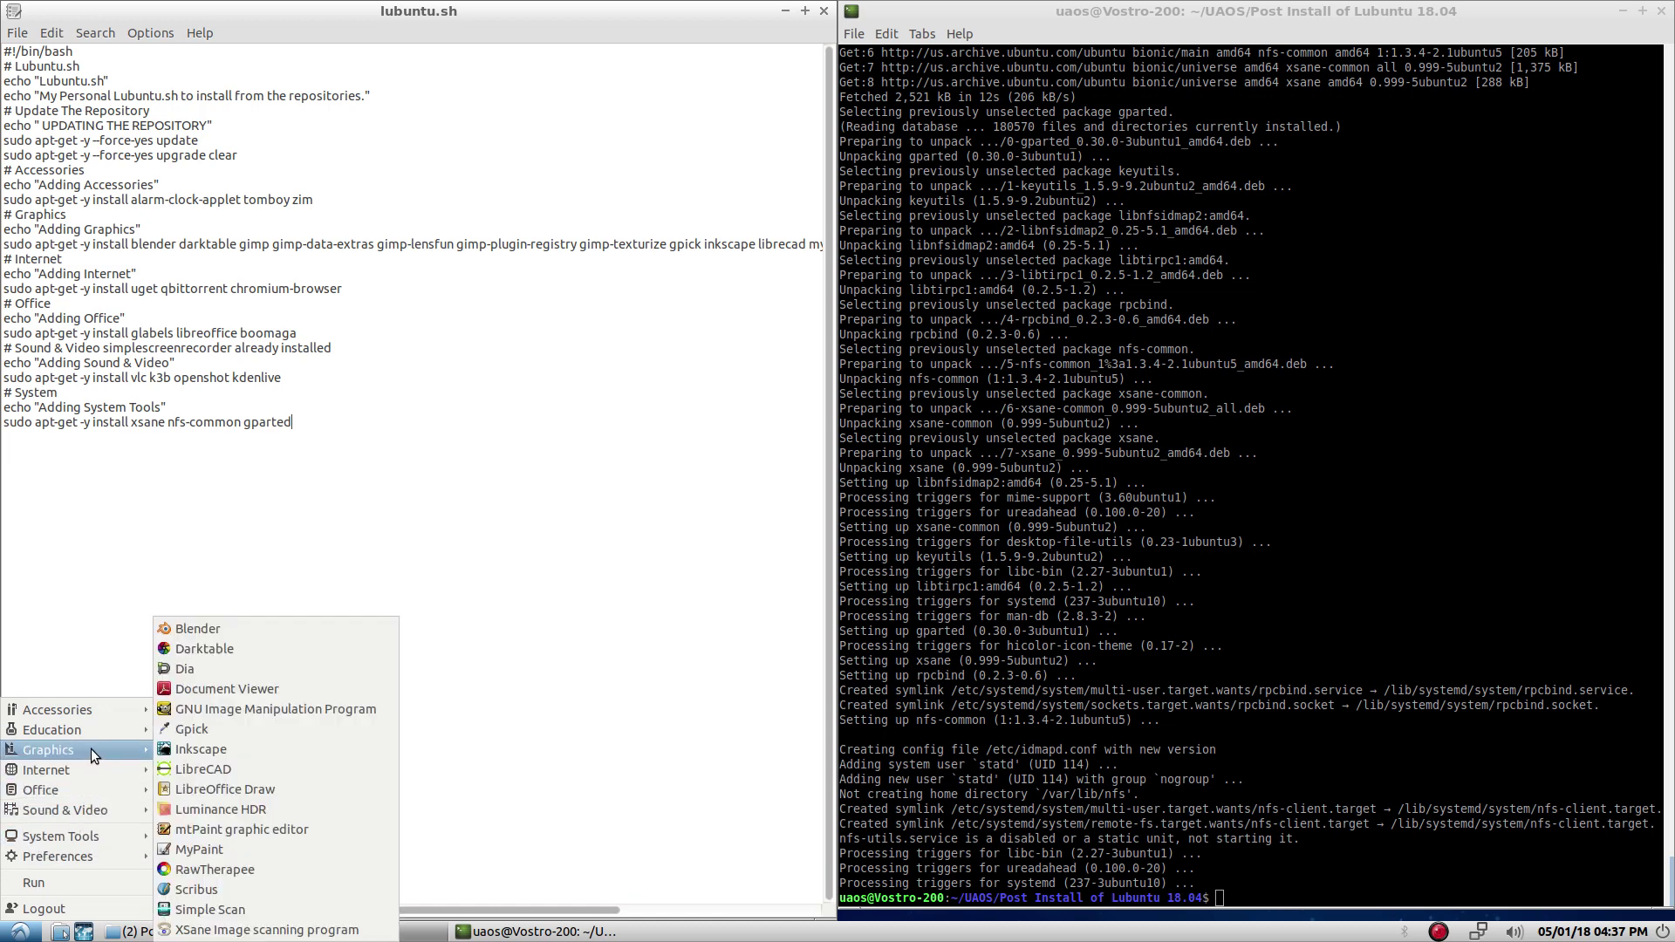
{"action": "left_click", "coordinate": [552, 705]}
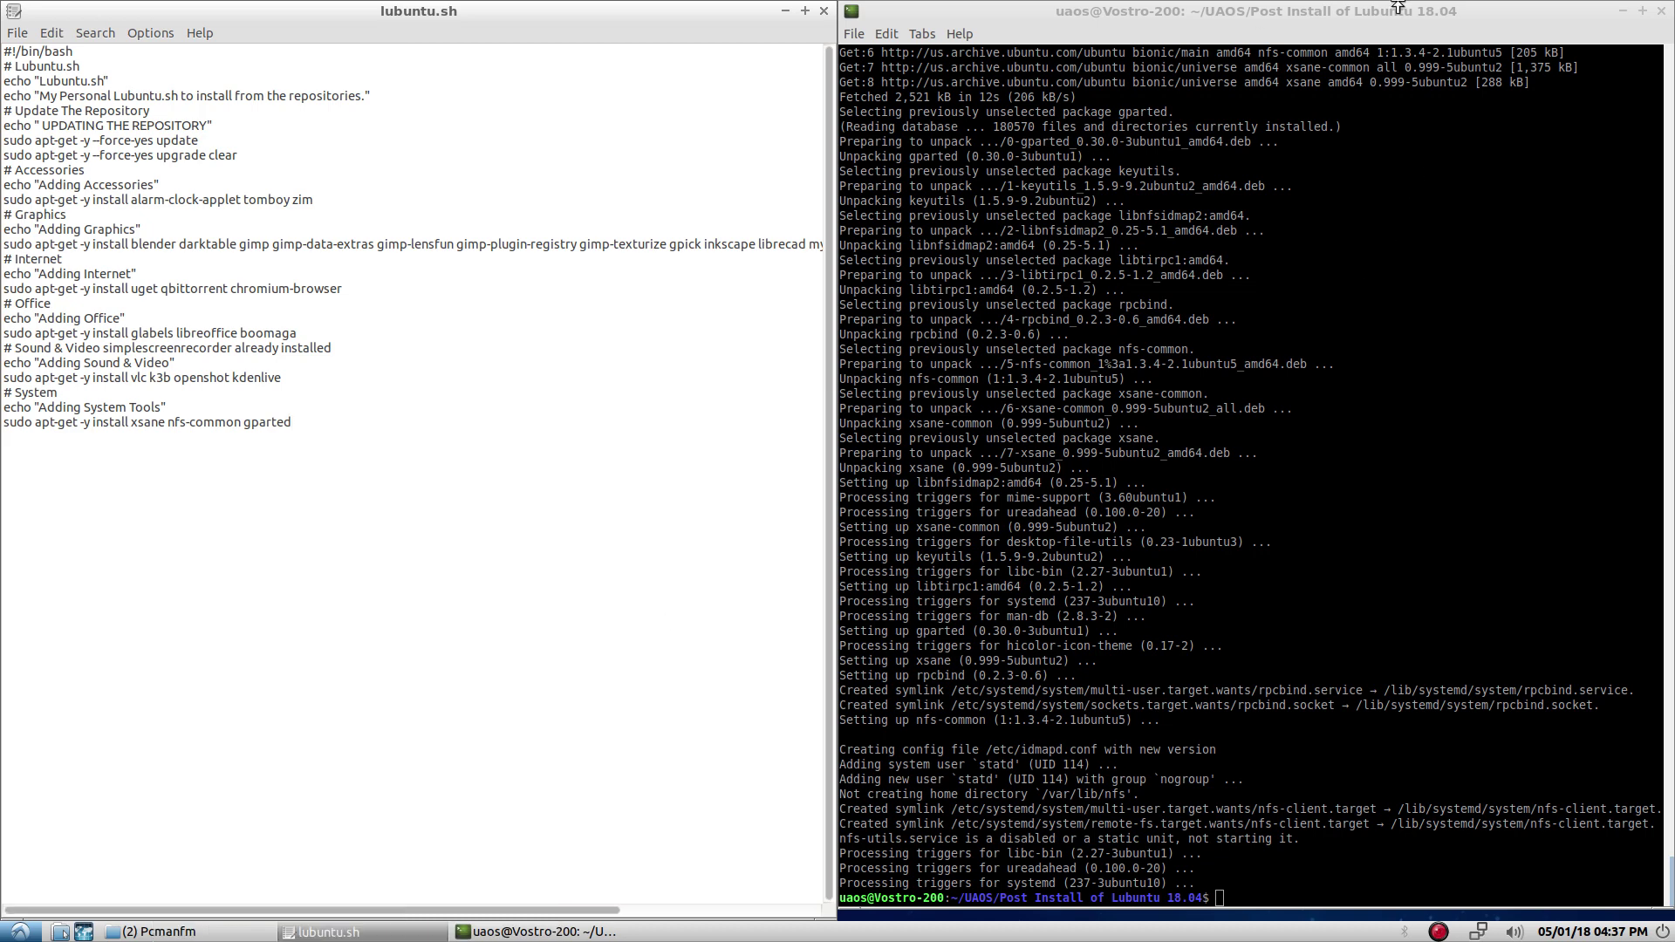
{"action": "left_click", "coordinate": [921, 13]}
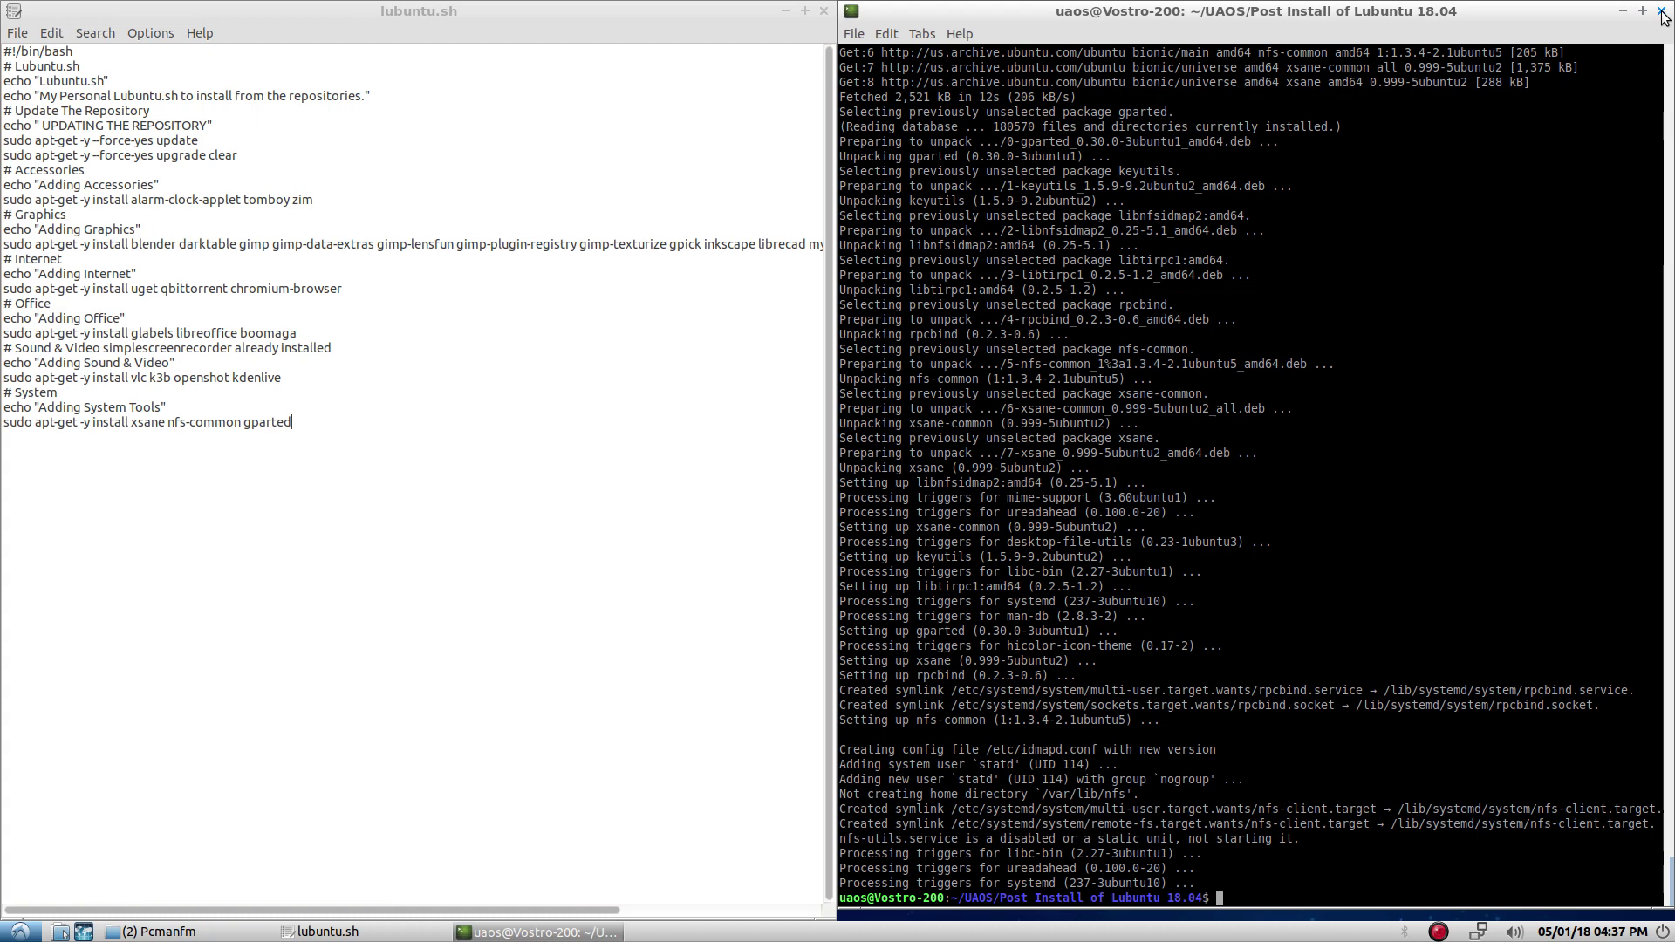
{"action": "left_click", "coordinate": [397, 424]}
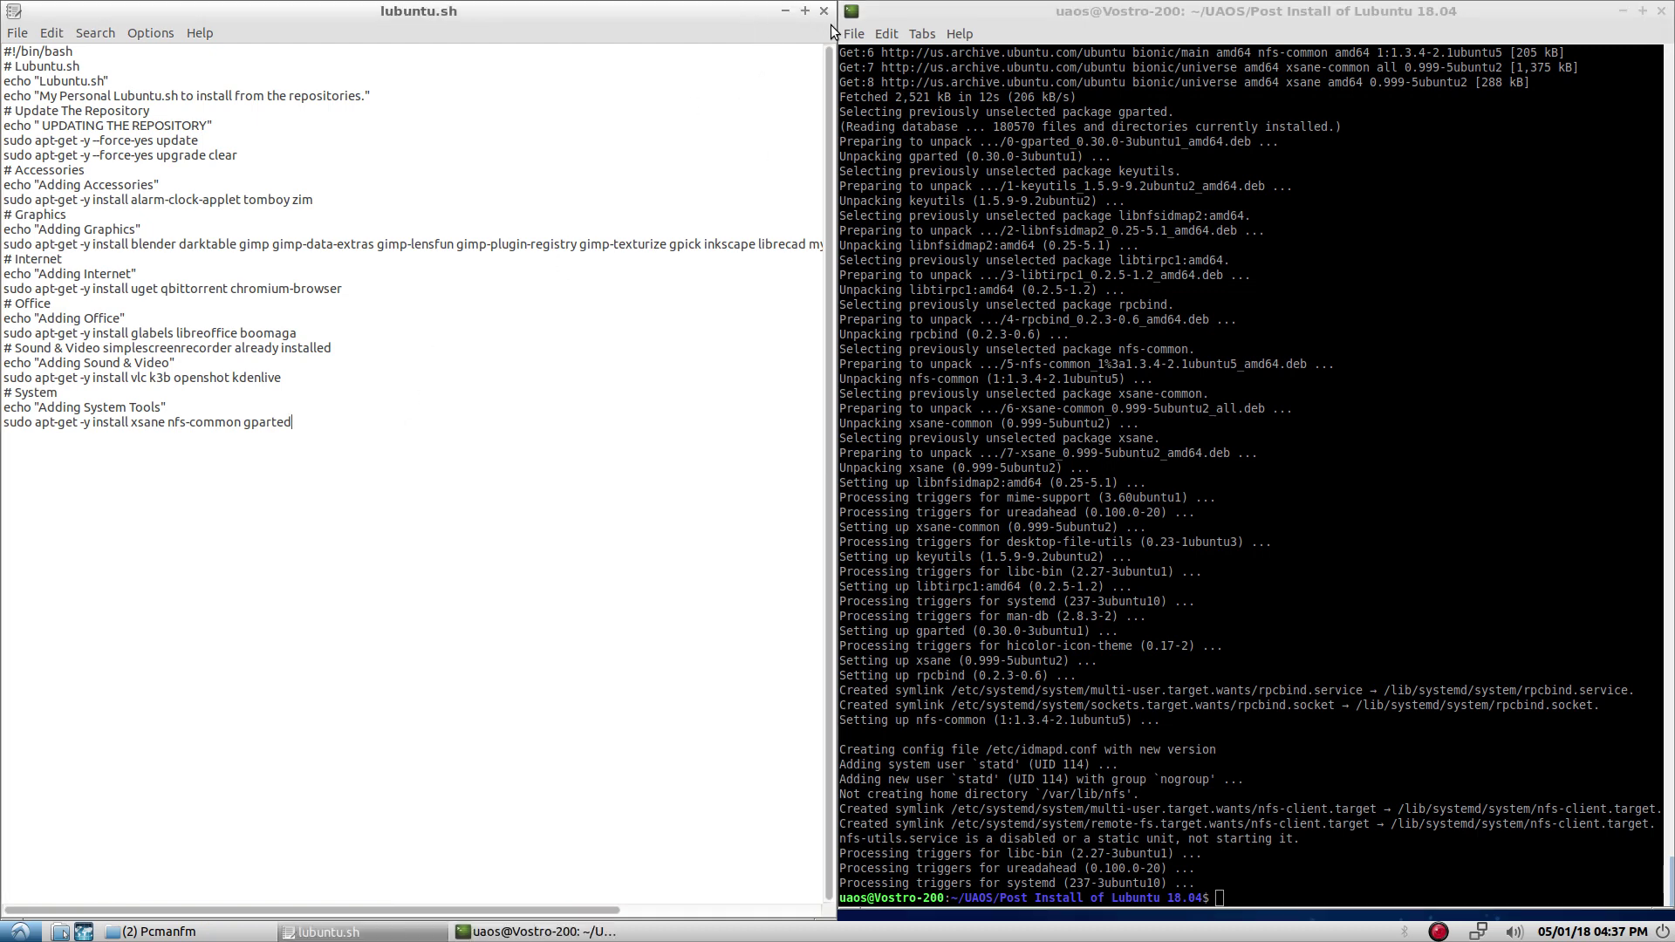
- Narrow the terminal window, quit Leafpad, and close the terminal
{"action": "left_click_drag", "start_coordinate": [841, 24], "coordinate": [1174, 10]}
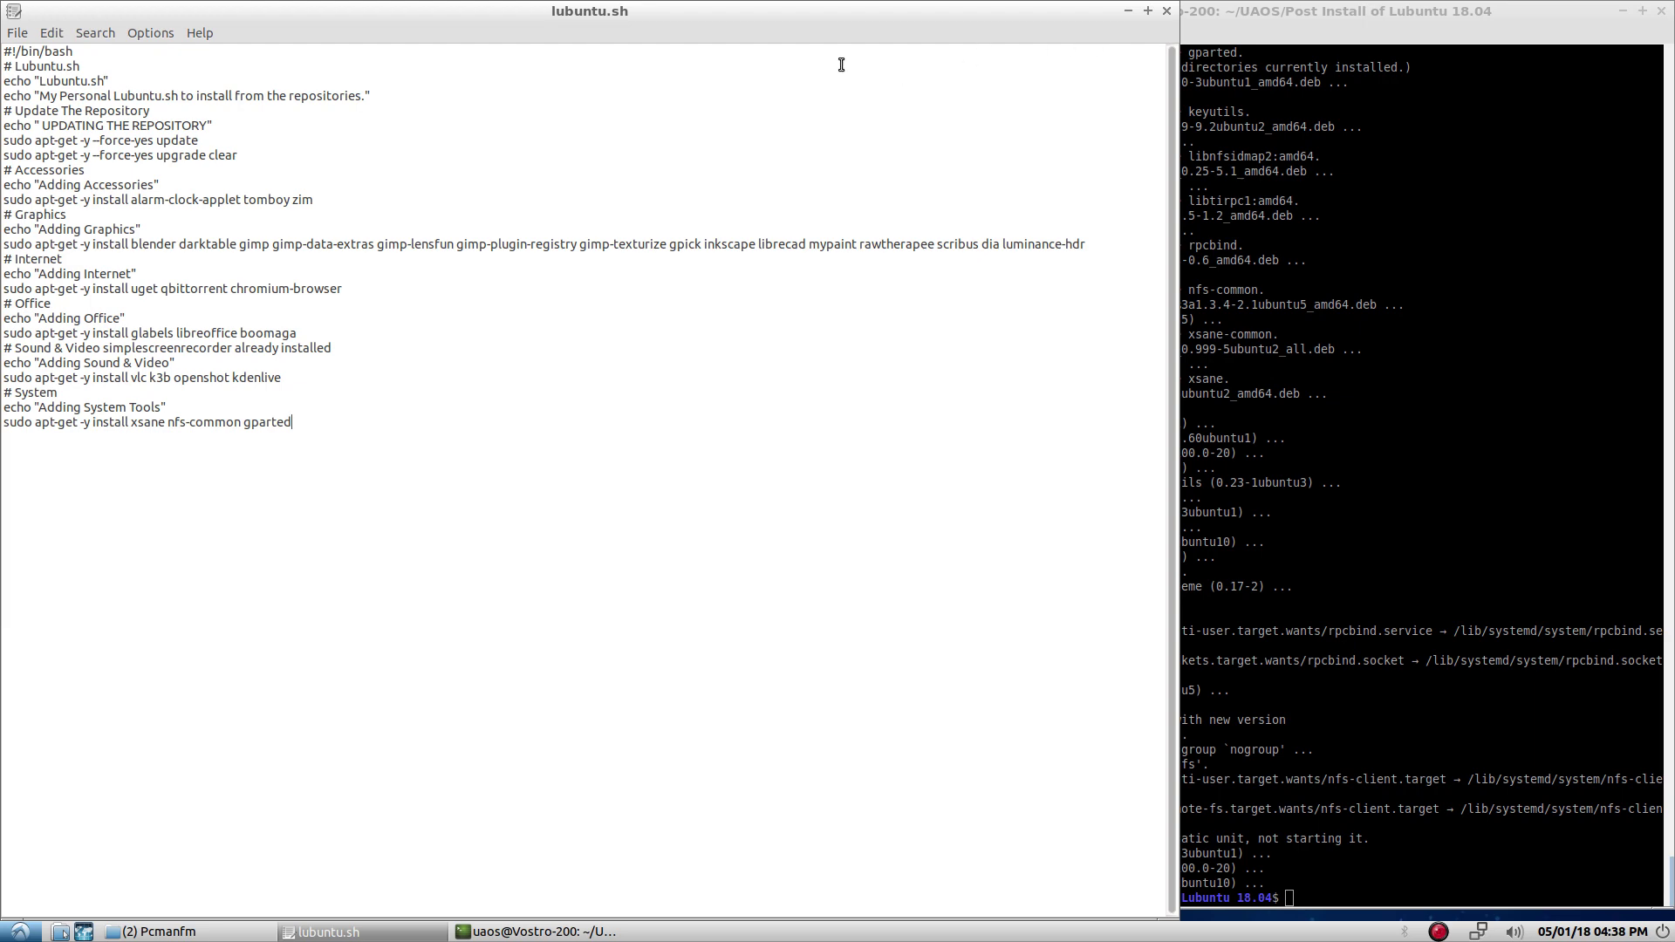
{"action": "left_click", "coordinate": [16, 35]}
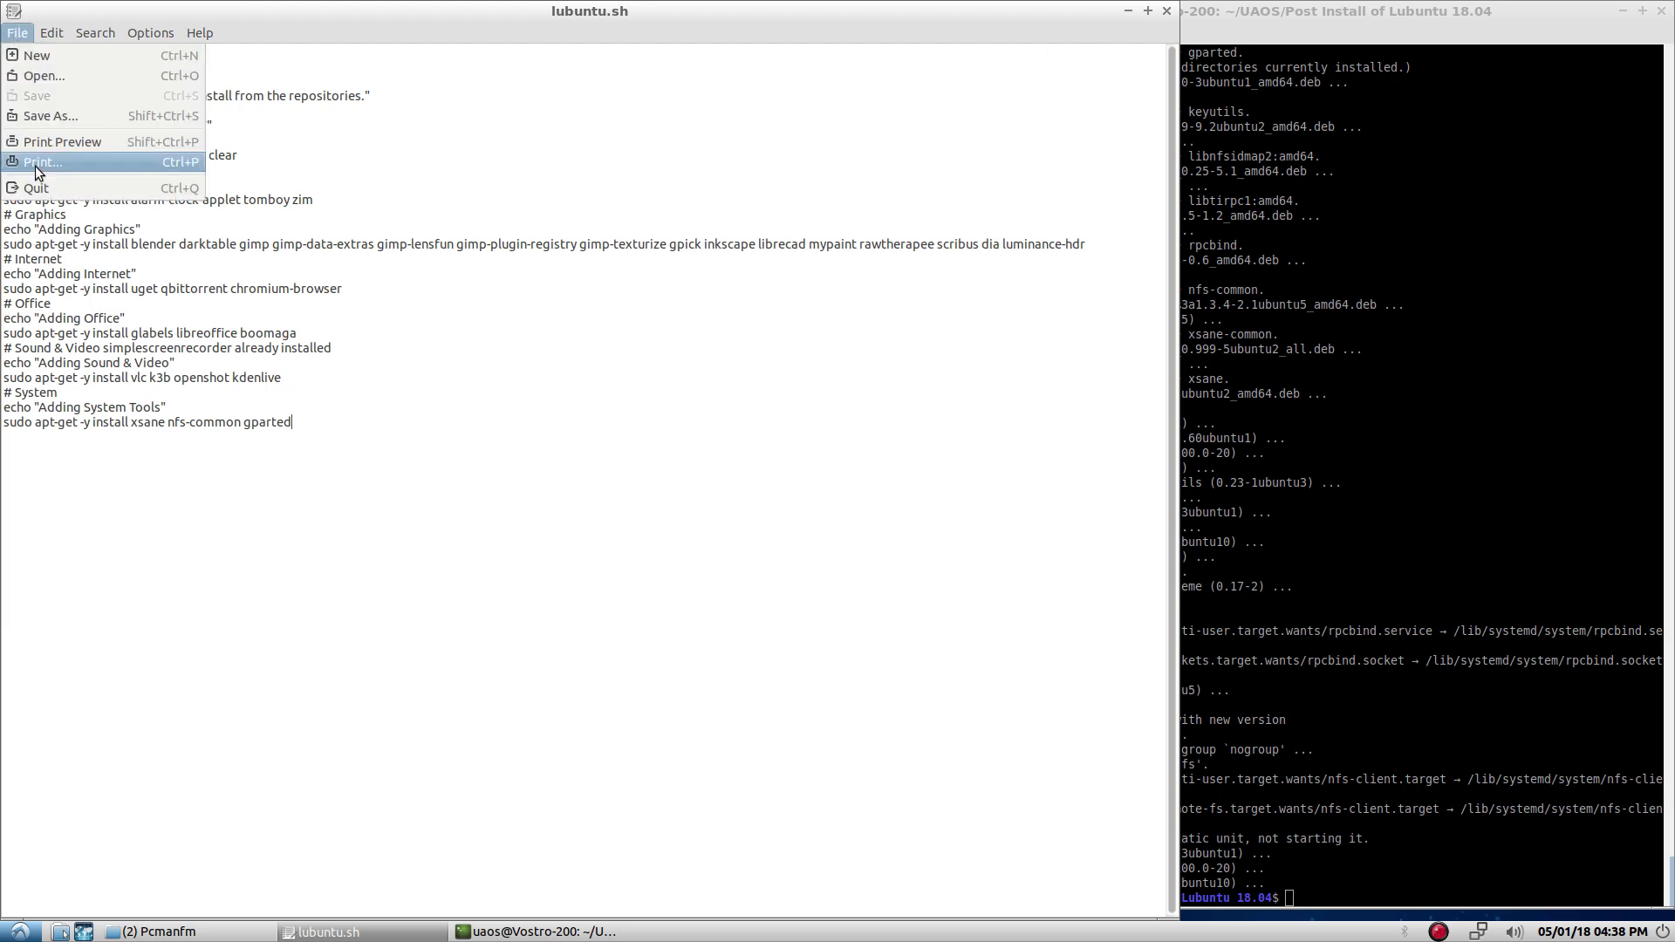
{"action": "left_click", "coordinate": [35, 189]}
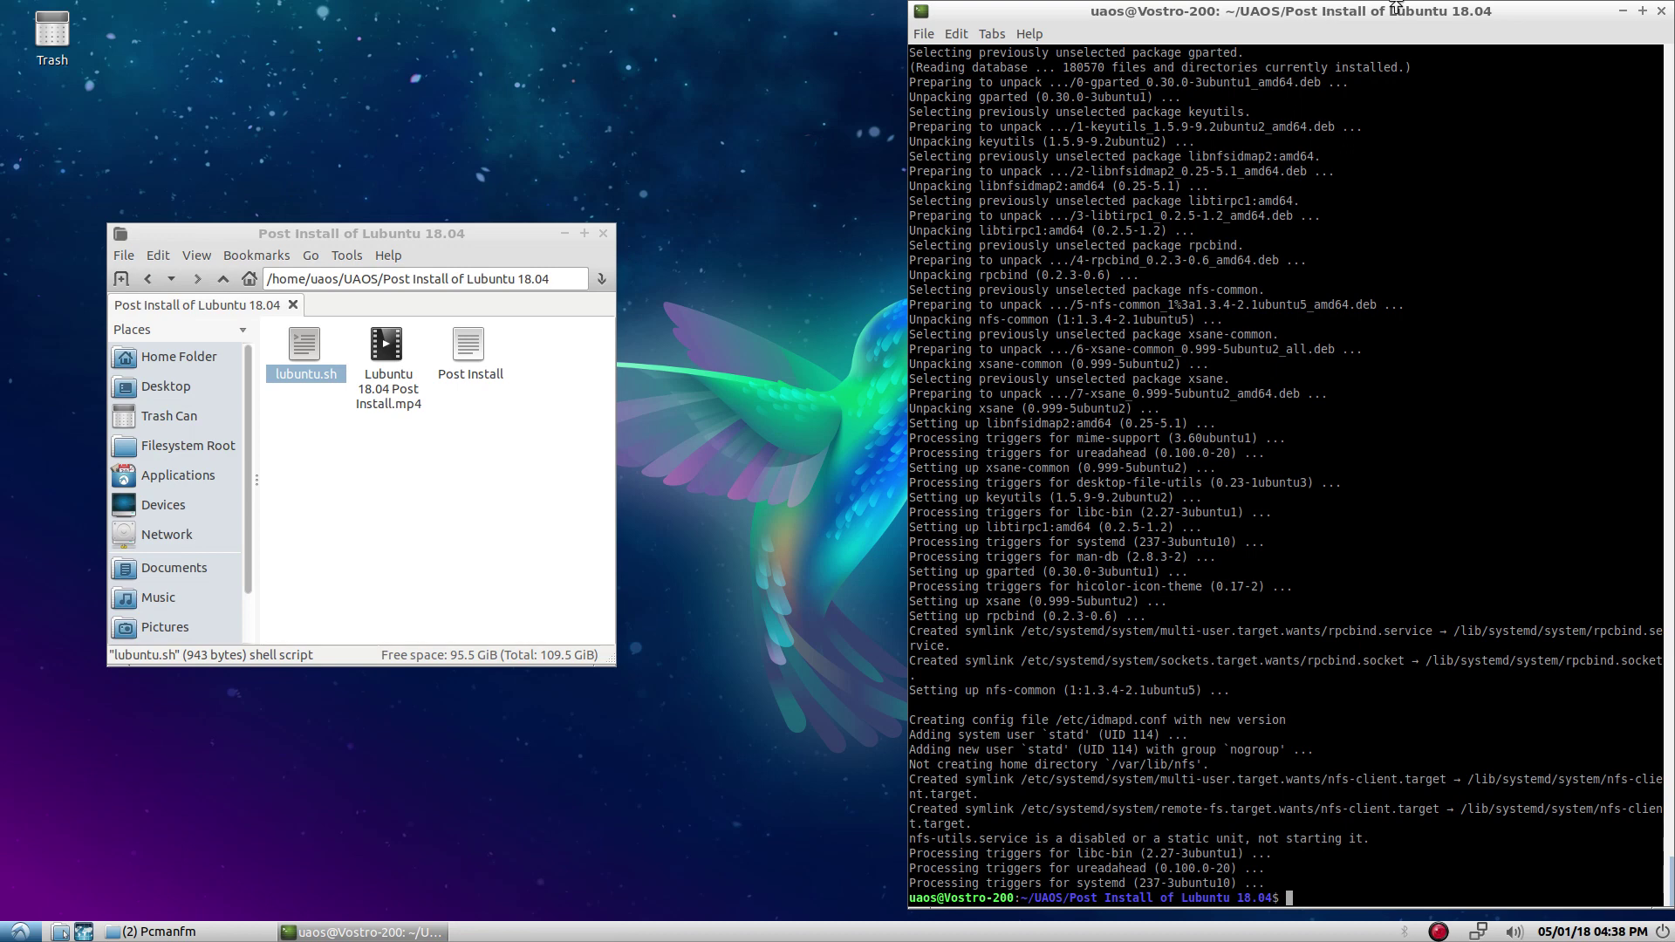
{"action": "left_click", "coordinate": [1662, 12]}
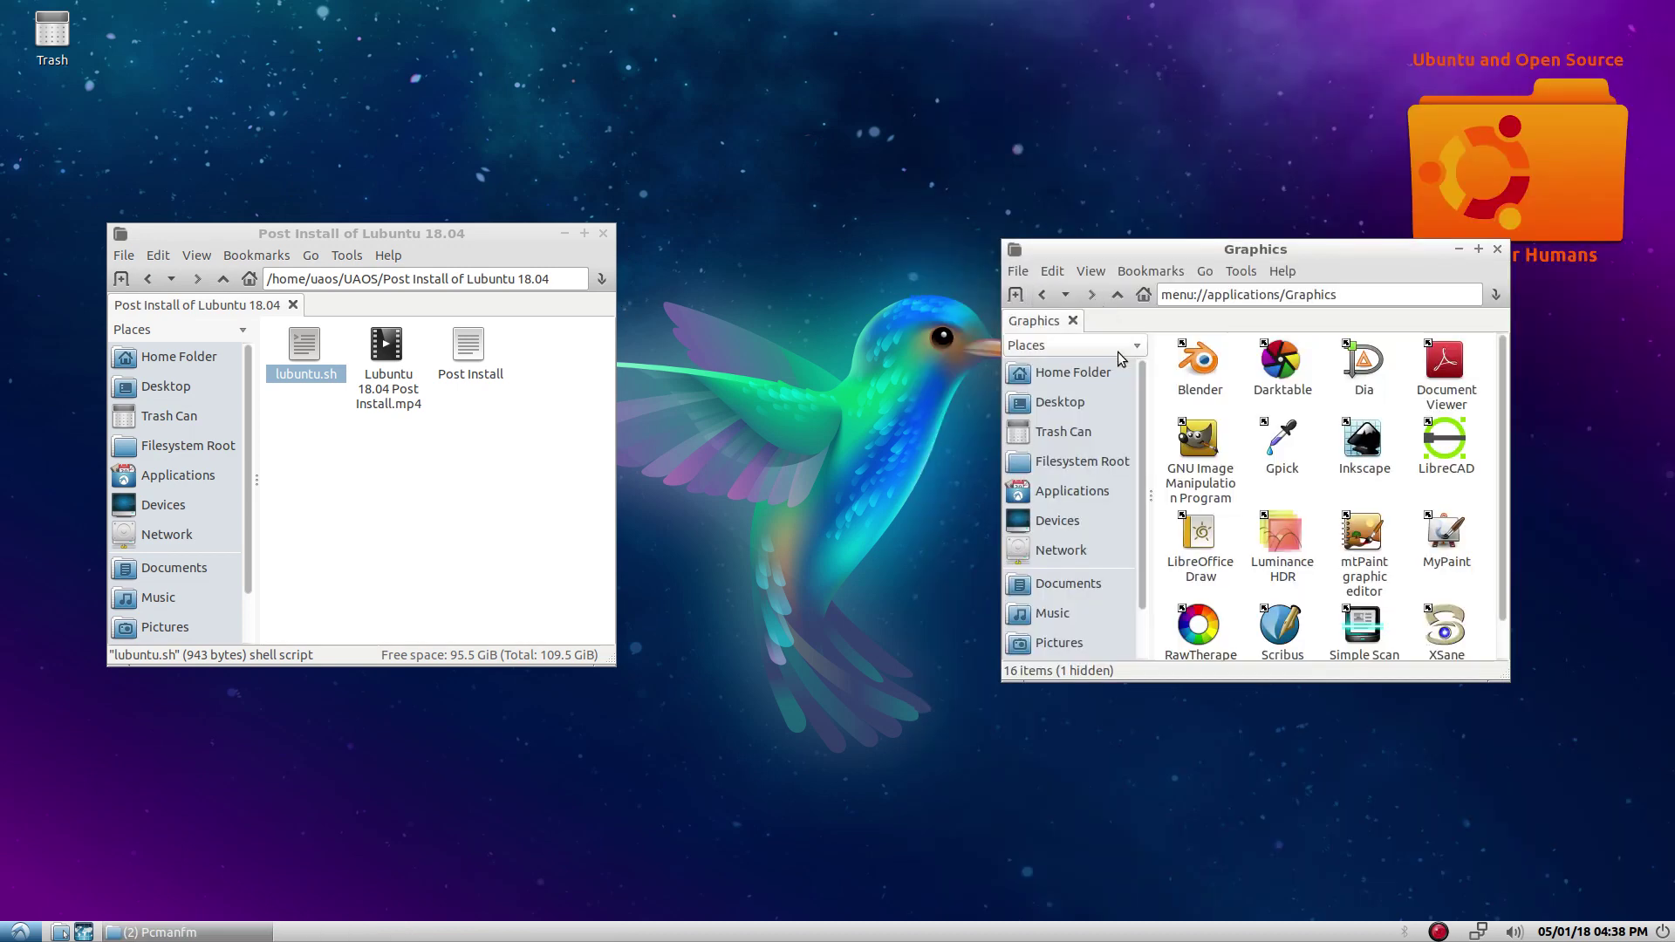
- Close the Post Install folder, maximize the Graphics folder, and launch GNU Image Manipulation Program
{"action": "left_click", "coordinate": [603, 233]}
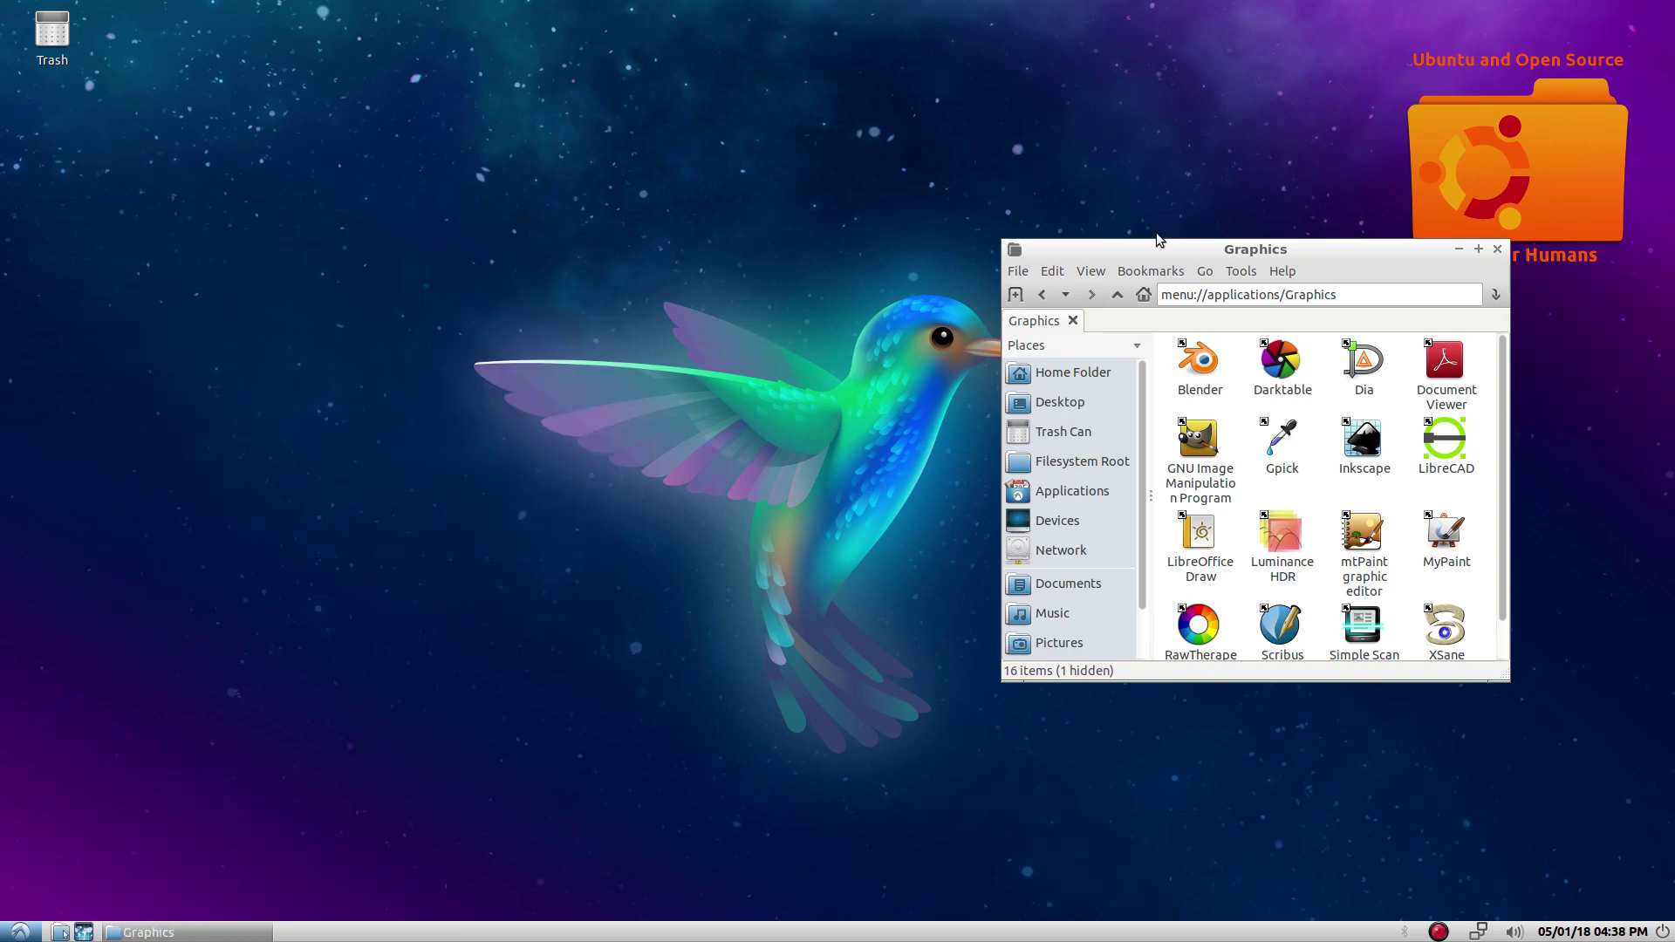
{"action": "left_click_drag", "start_coordinate": [1159, 240], "coordinate": [620, 215]}
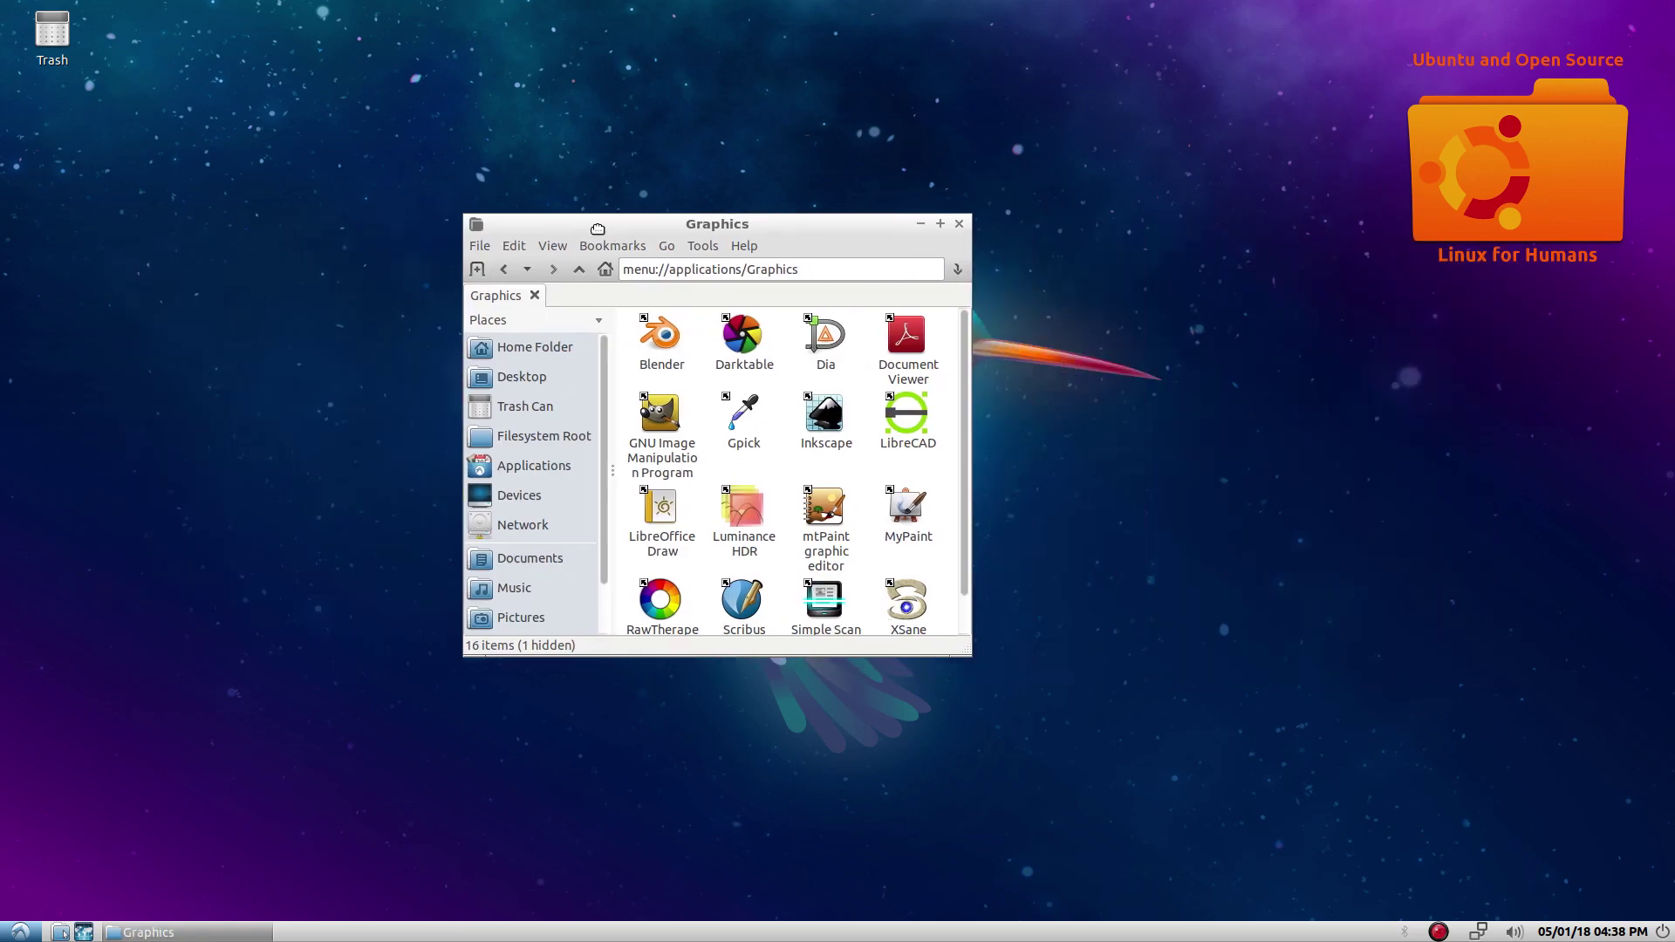
{"action": "left_click", "coordinate": [940, 224]}
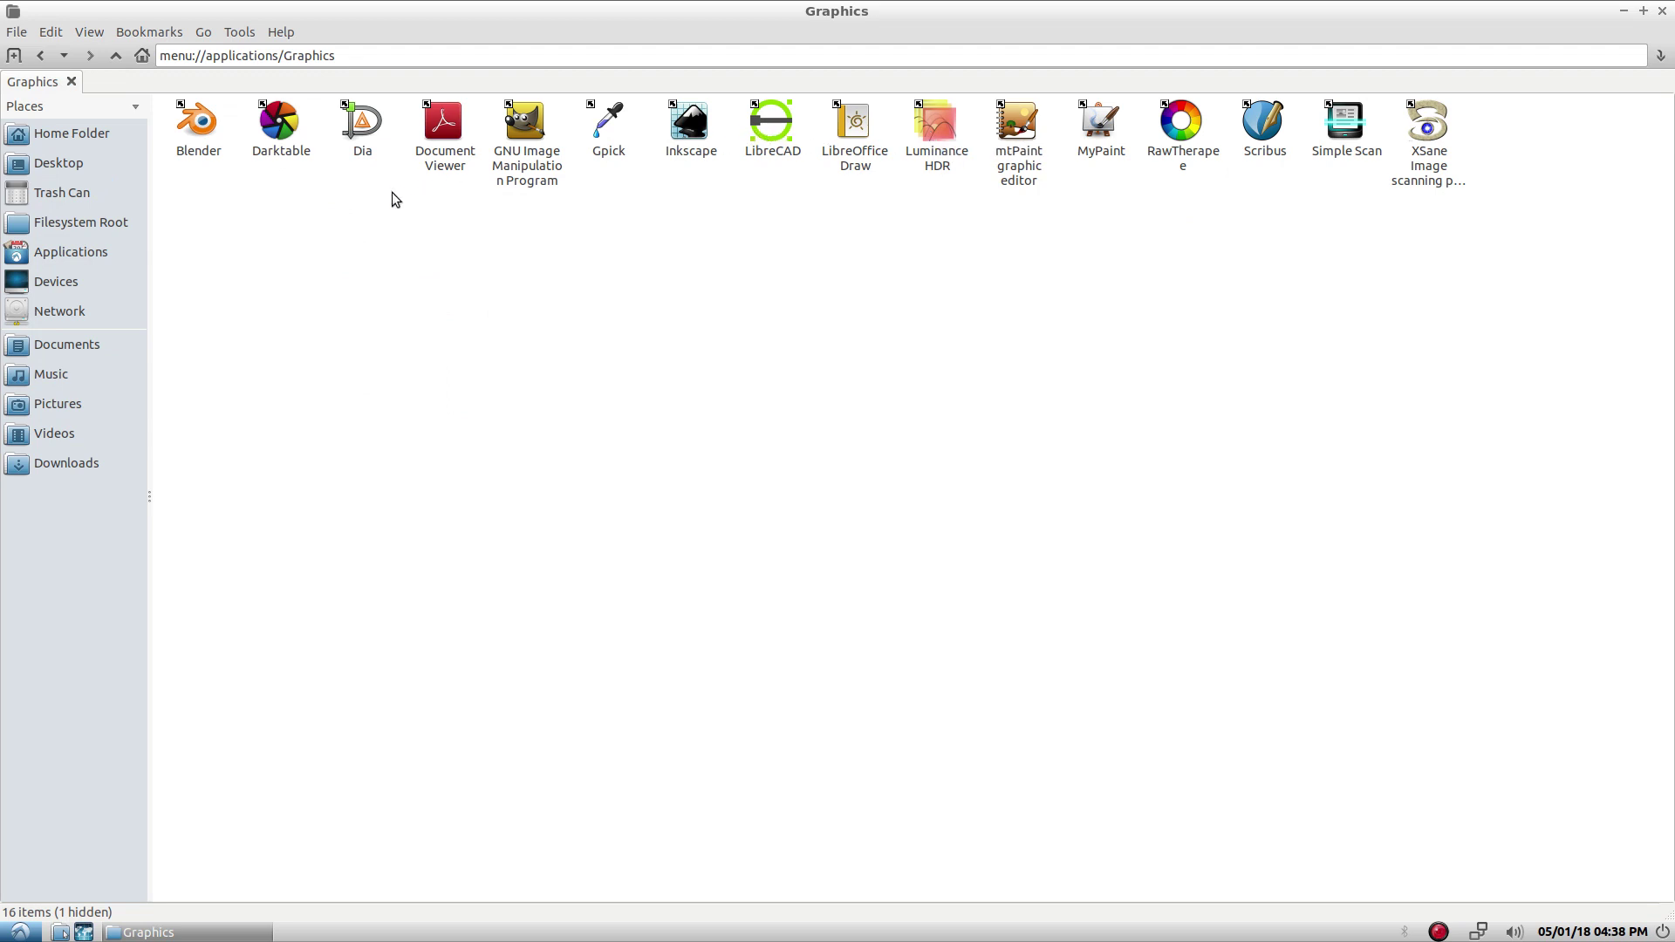
{"action": "left_click", "coordinate": [513, 133]}
{"action": "double_click", "coordinate": [516, 131]}
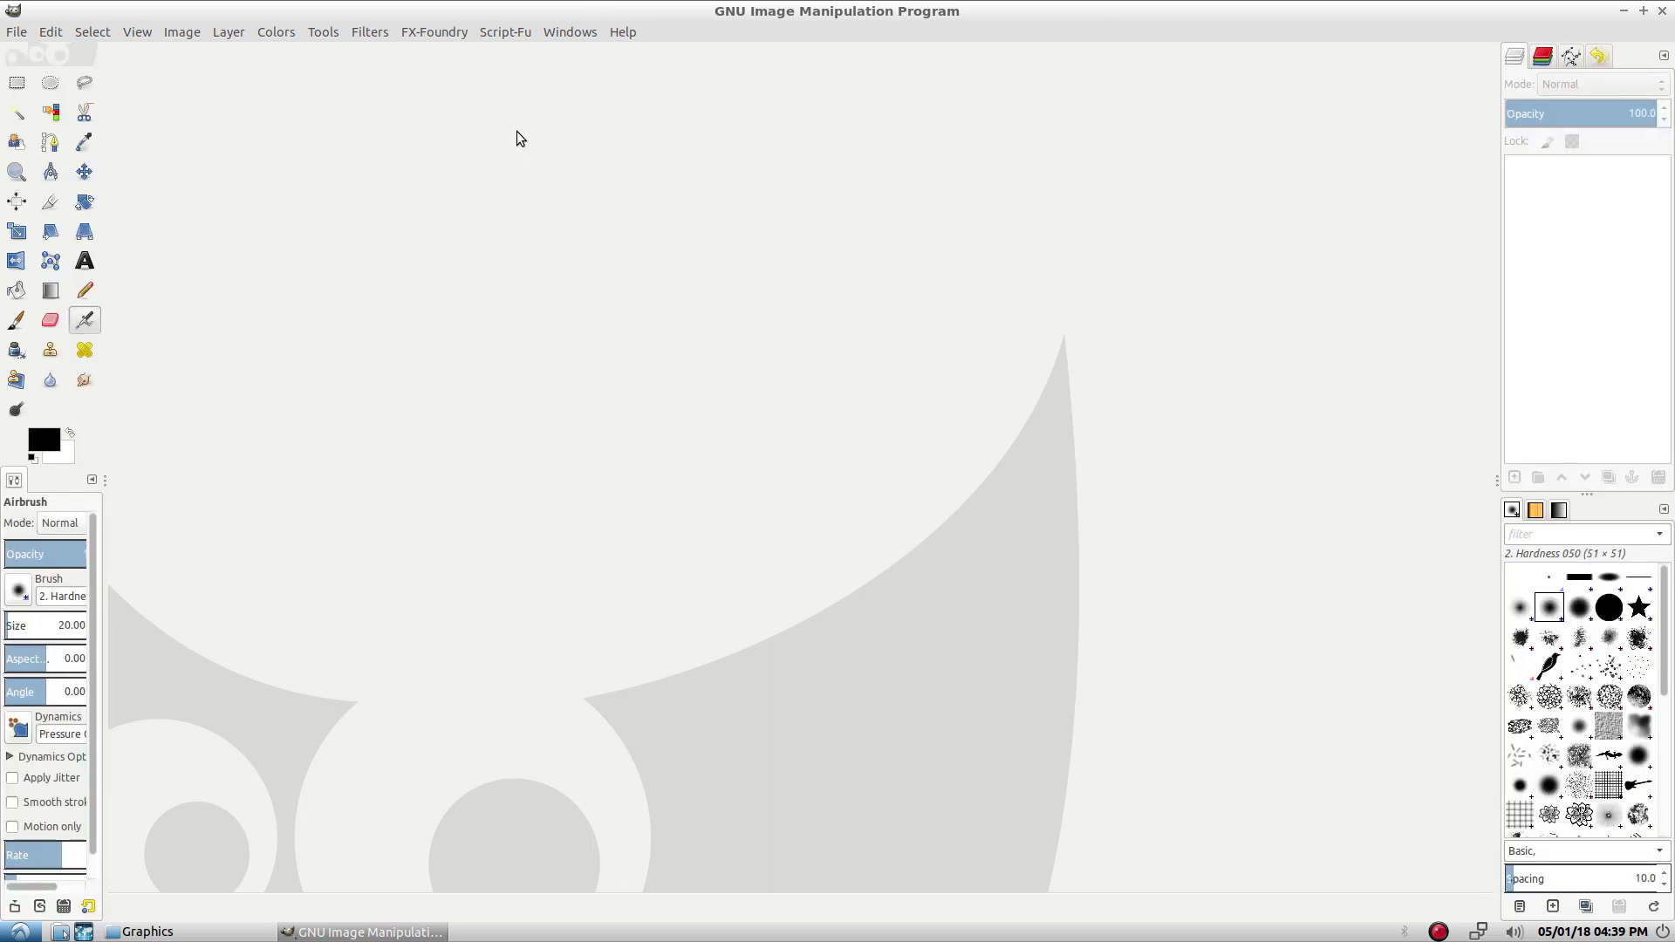
- Look through GIMP's Script-Fu, FX-Foundry, Colors and Tools menus without choosing anything
{"action": "left_click", "coordinate": [505, 33]}
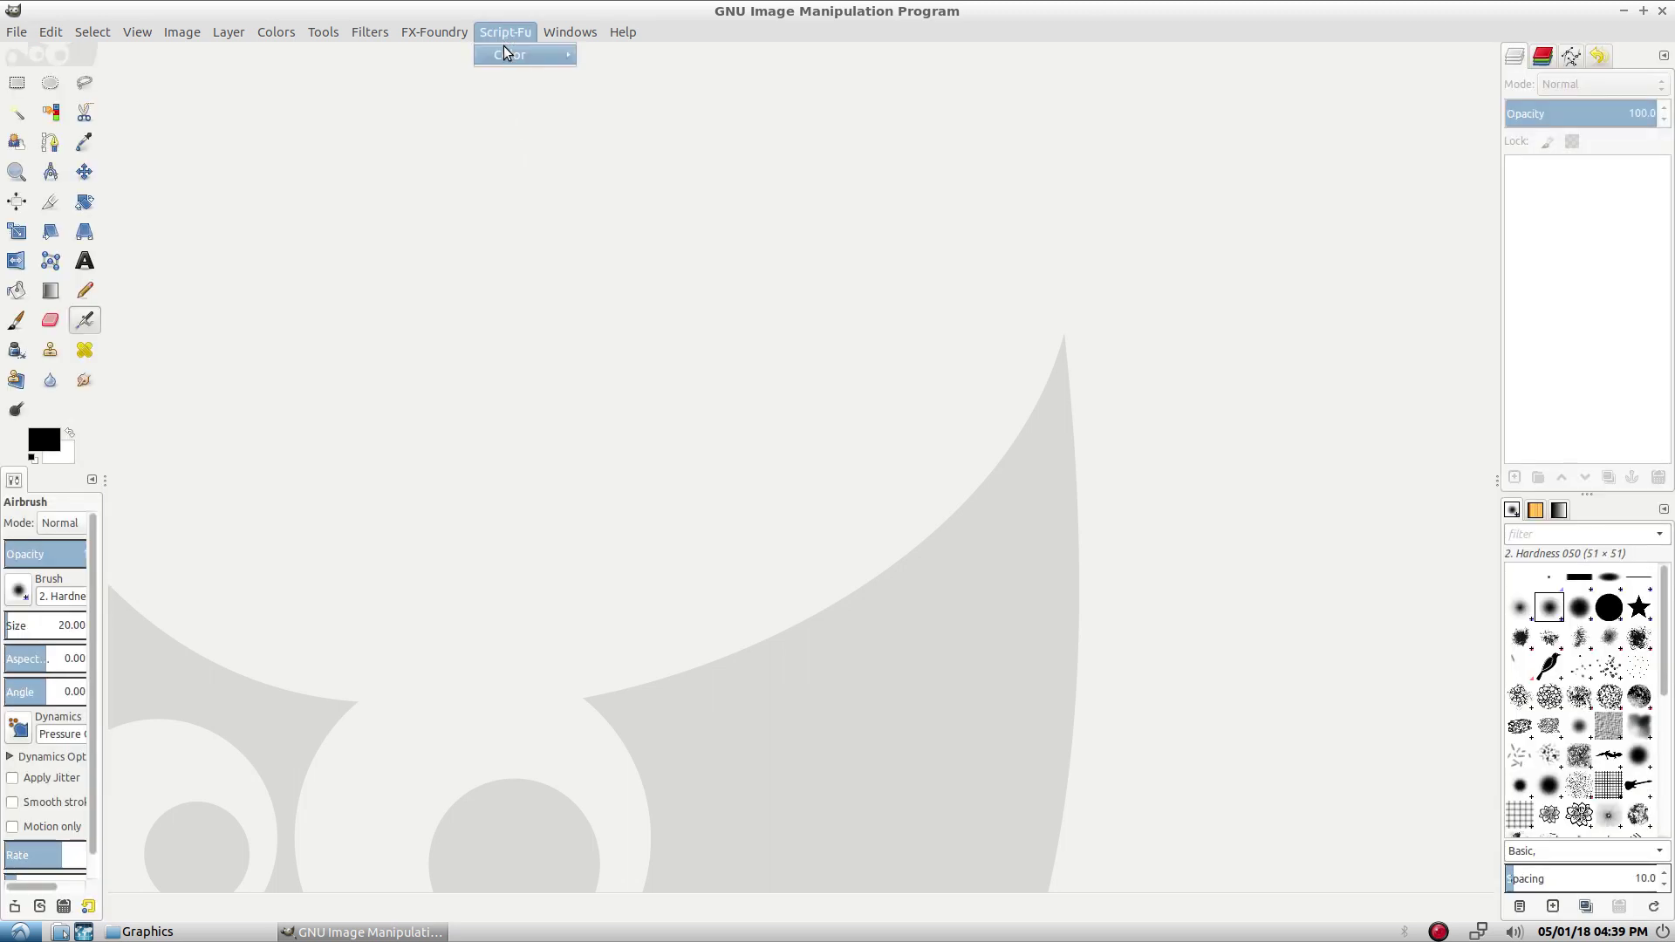
{"action": "mouse_move", "coordinate": [432, 31]}
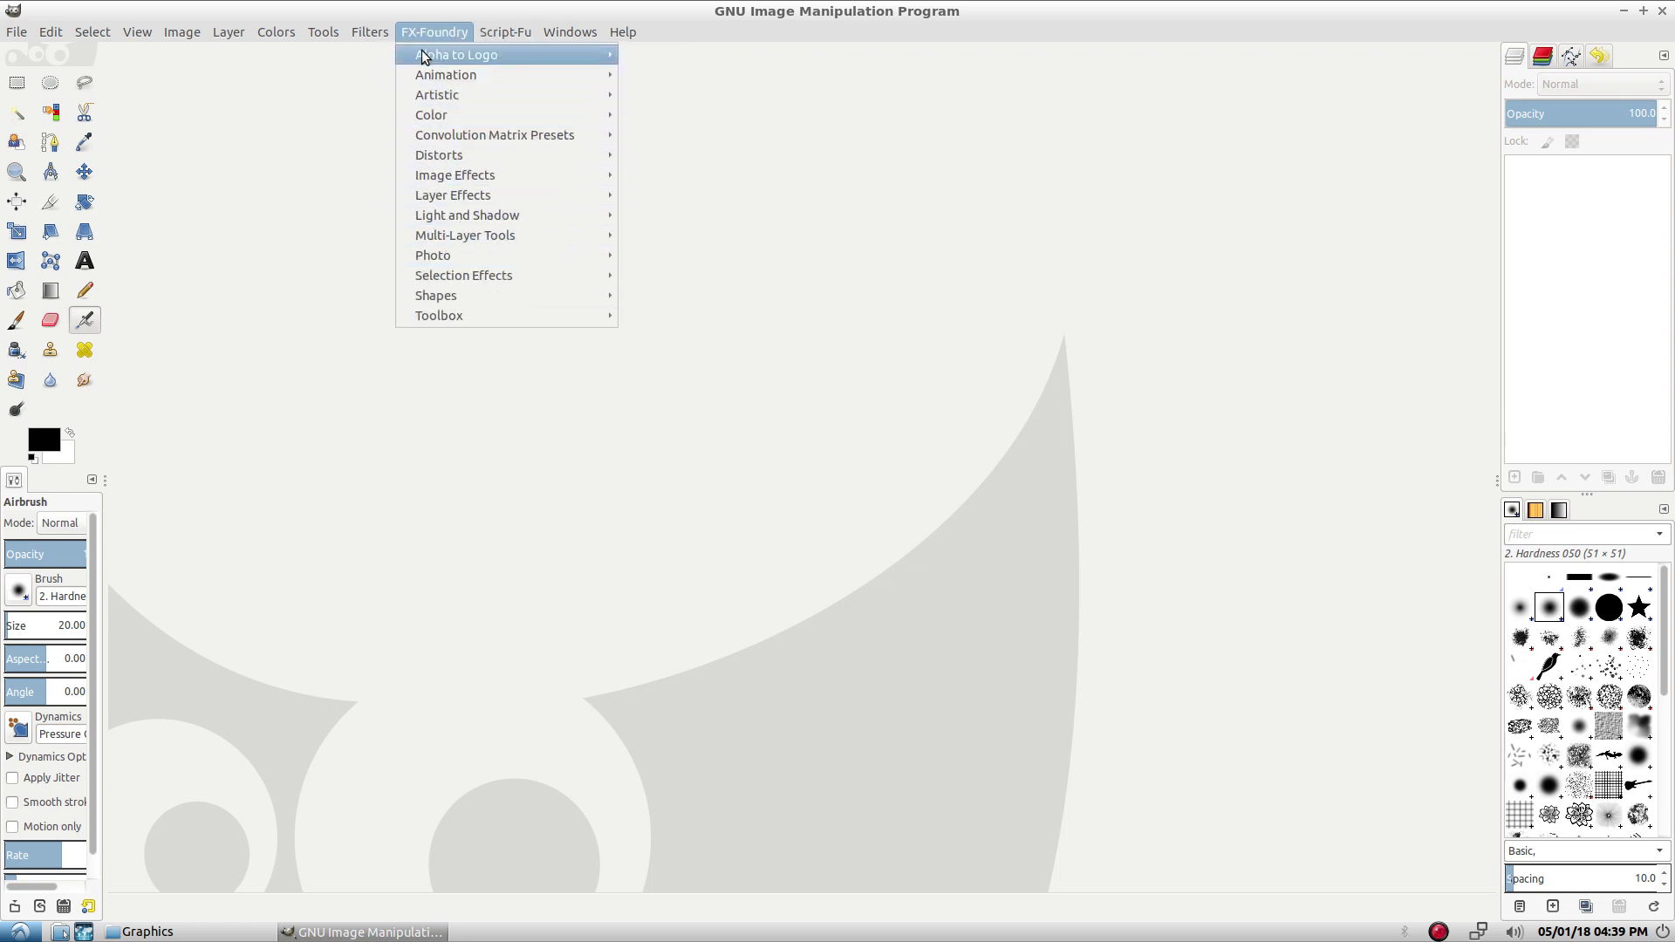
{"action": "mouse_move", "coordinate": [368, 32]}
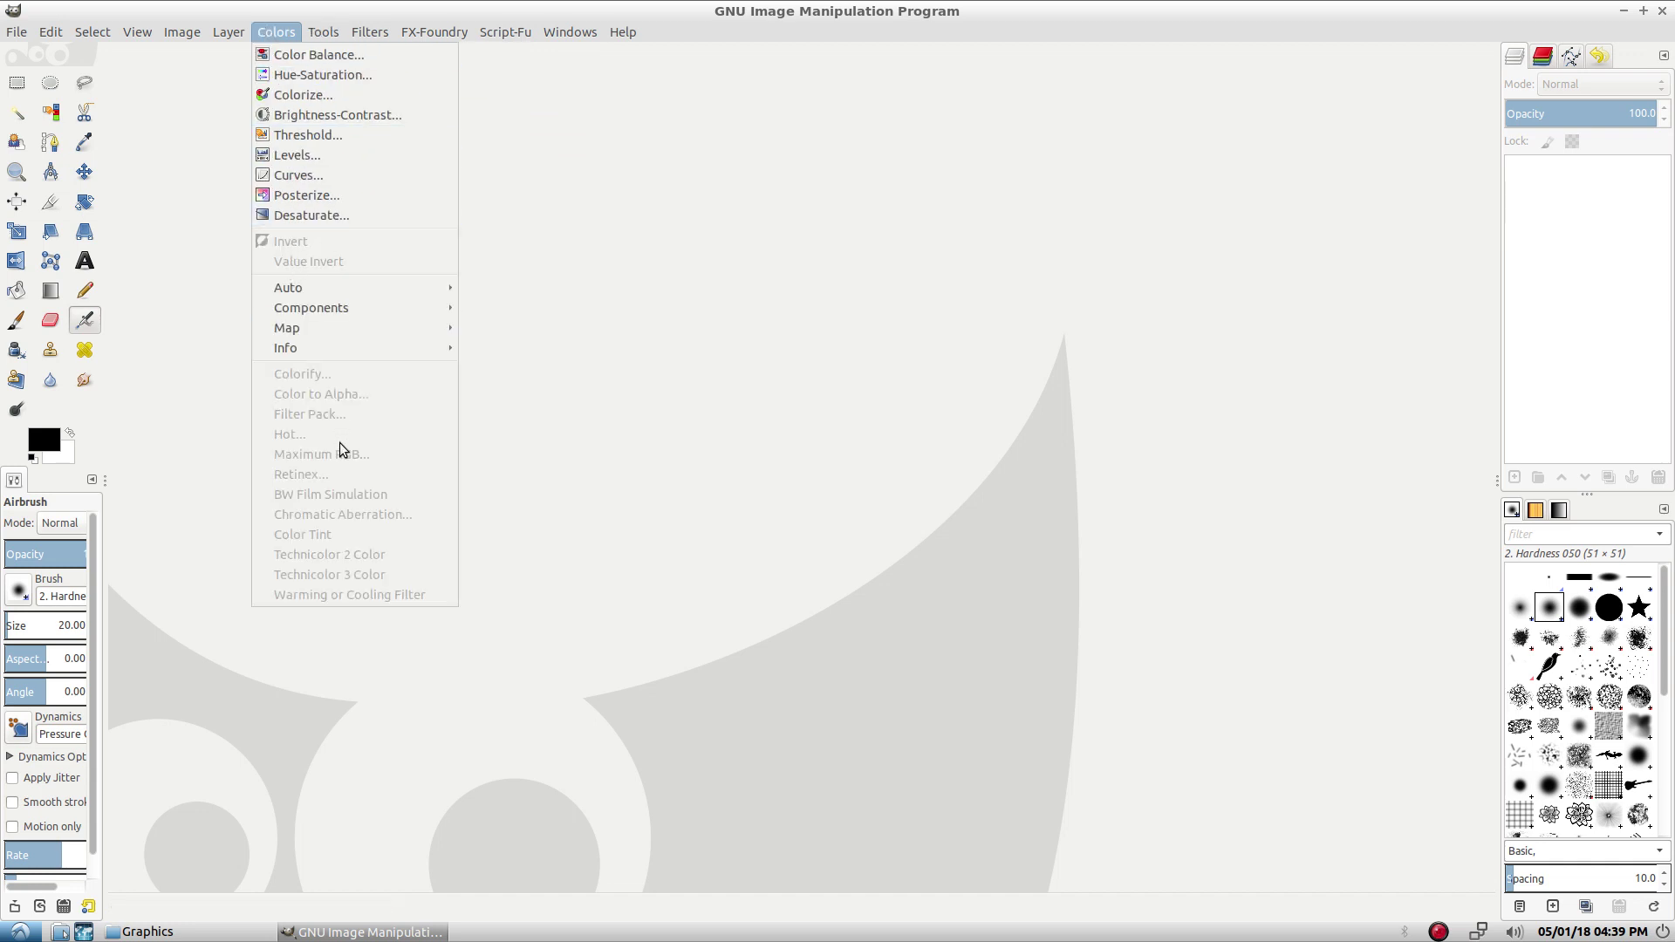
{"action": "mouse_move", "coordinate": [486, 31]}
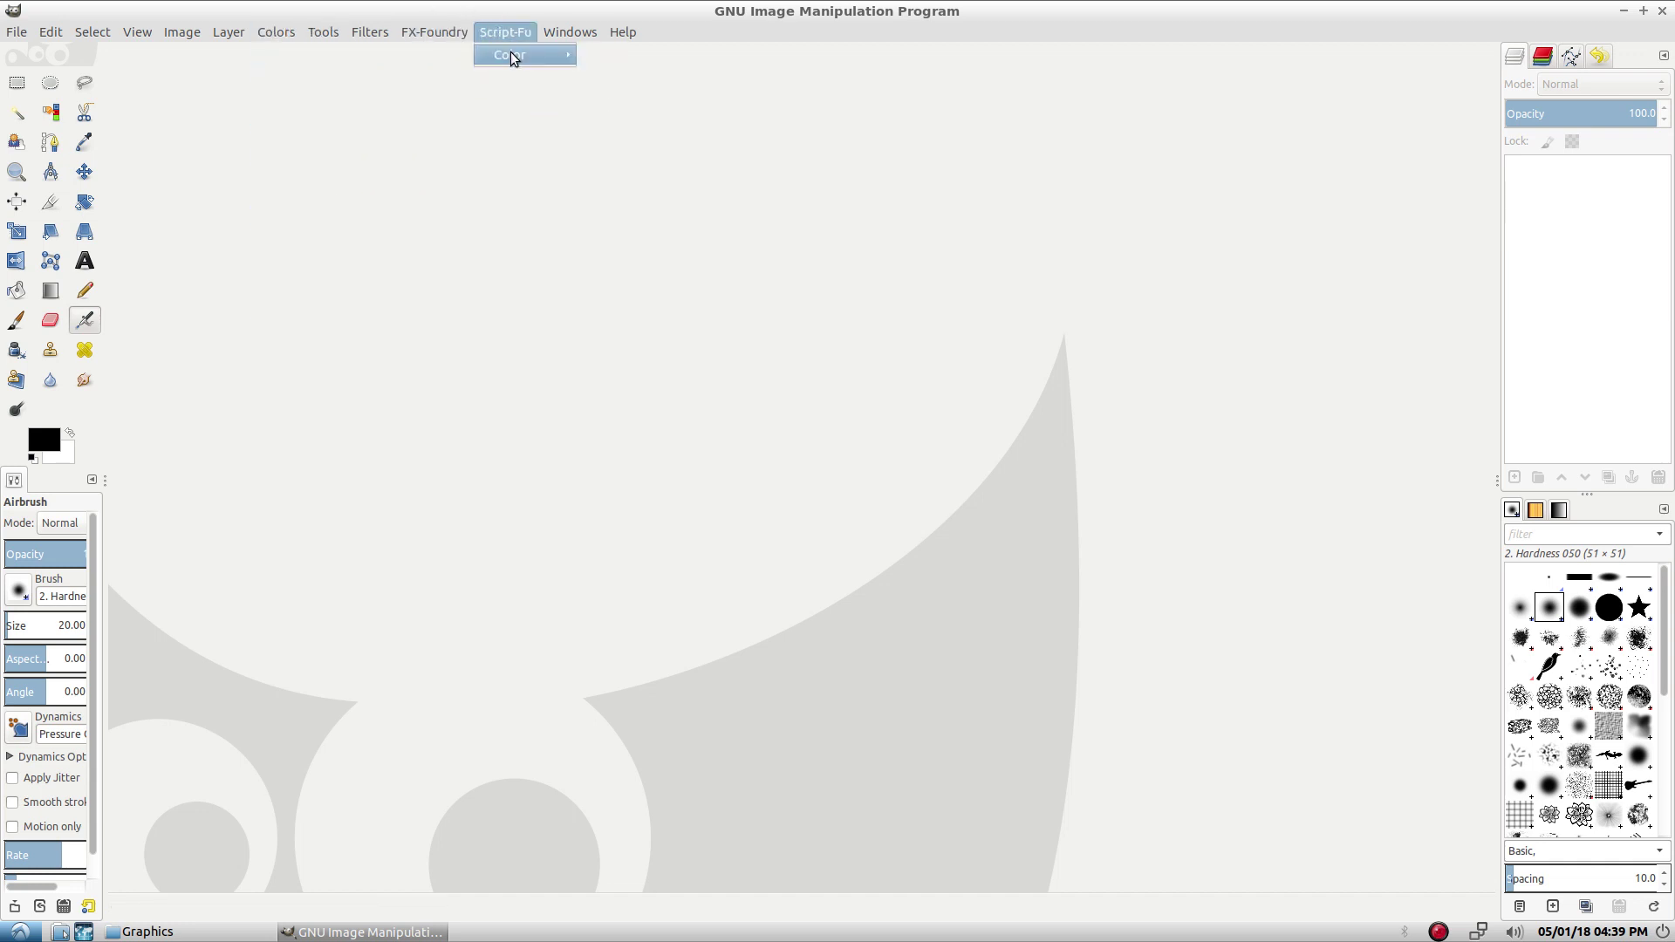
{"action": "mouse_move", "coordinate": [554, 38]}
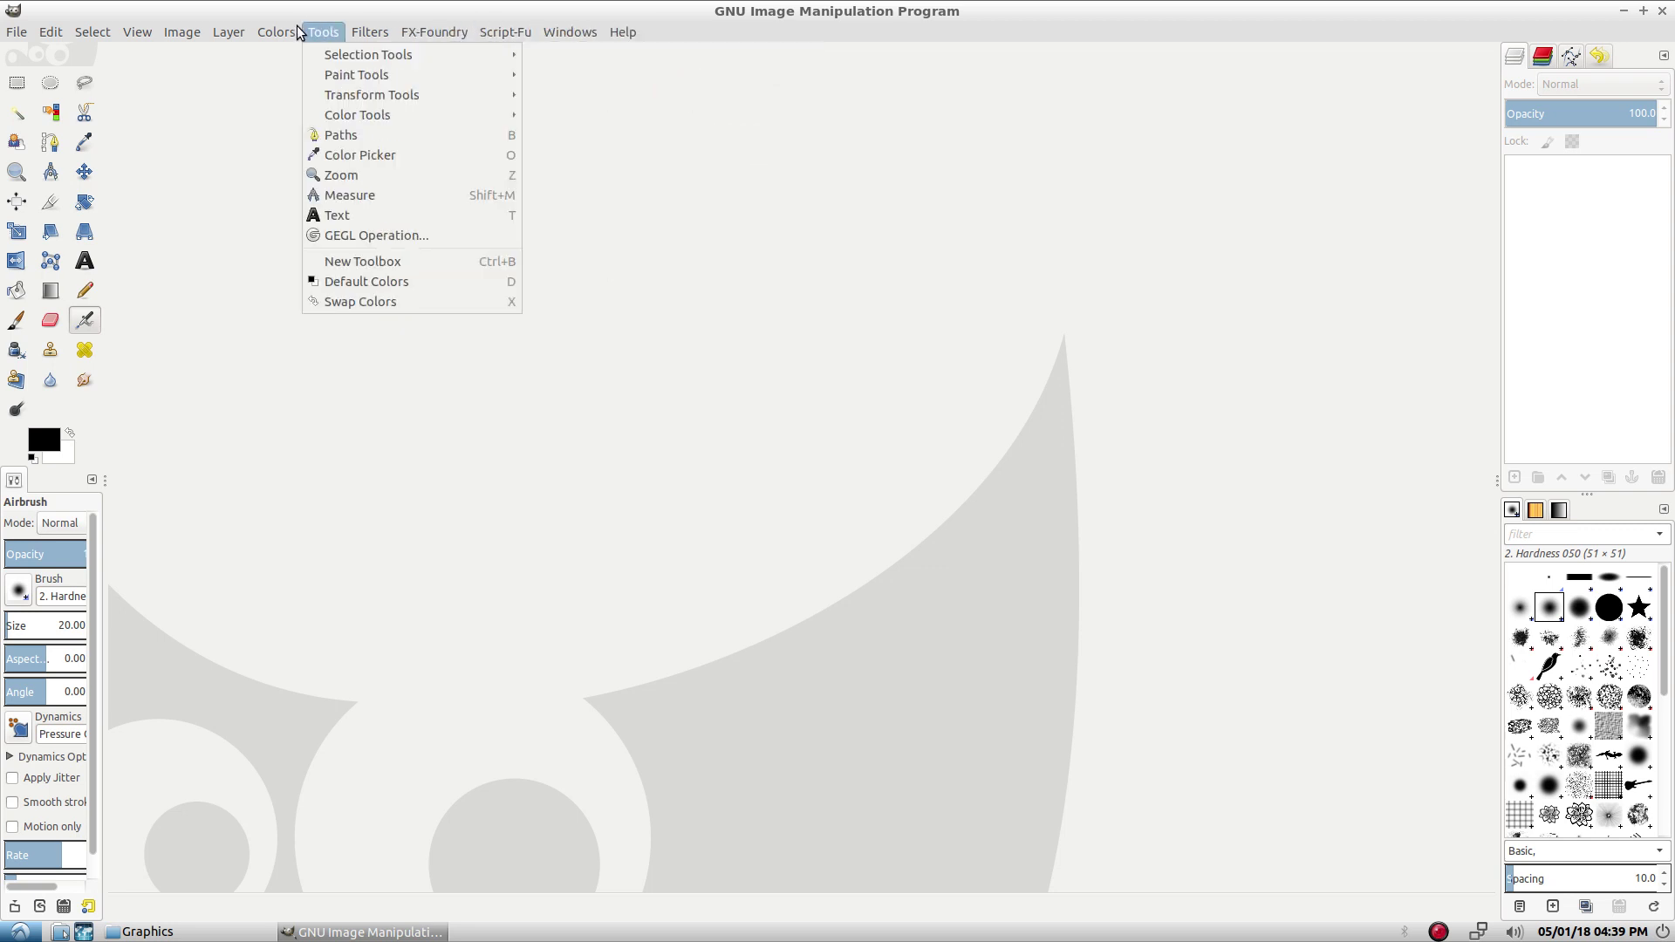
{"action": "left_click", "coordinate": [737, 212]}
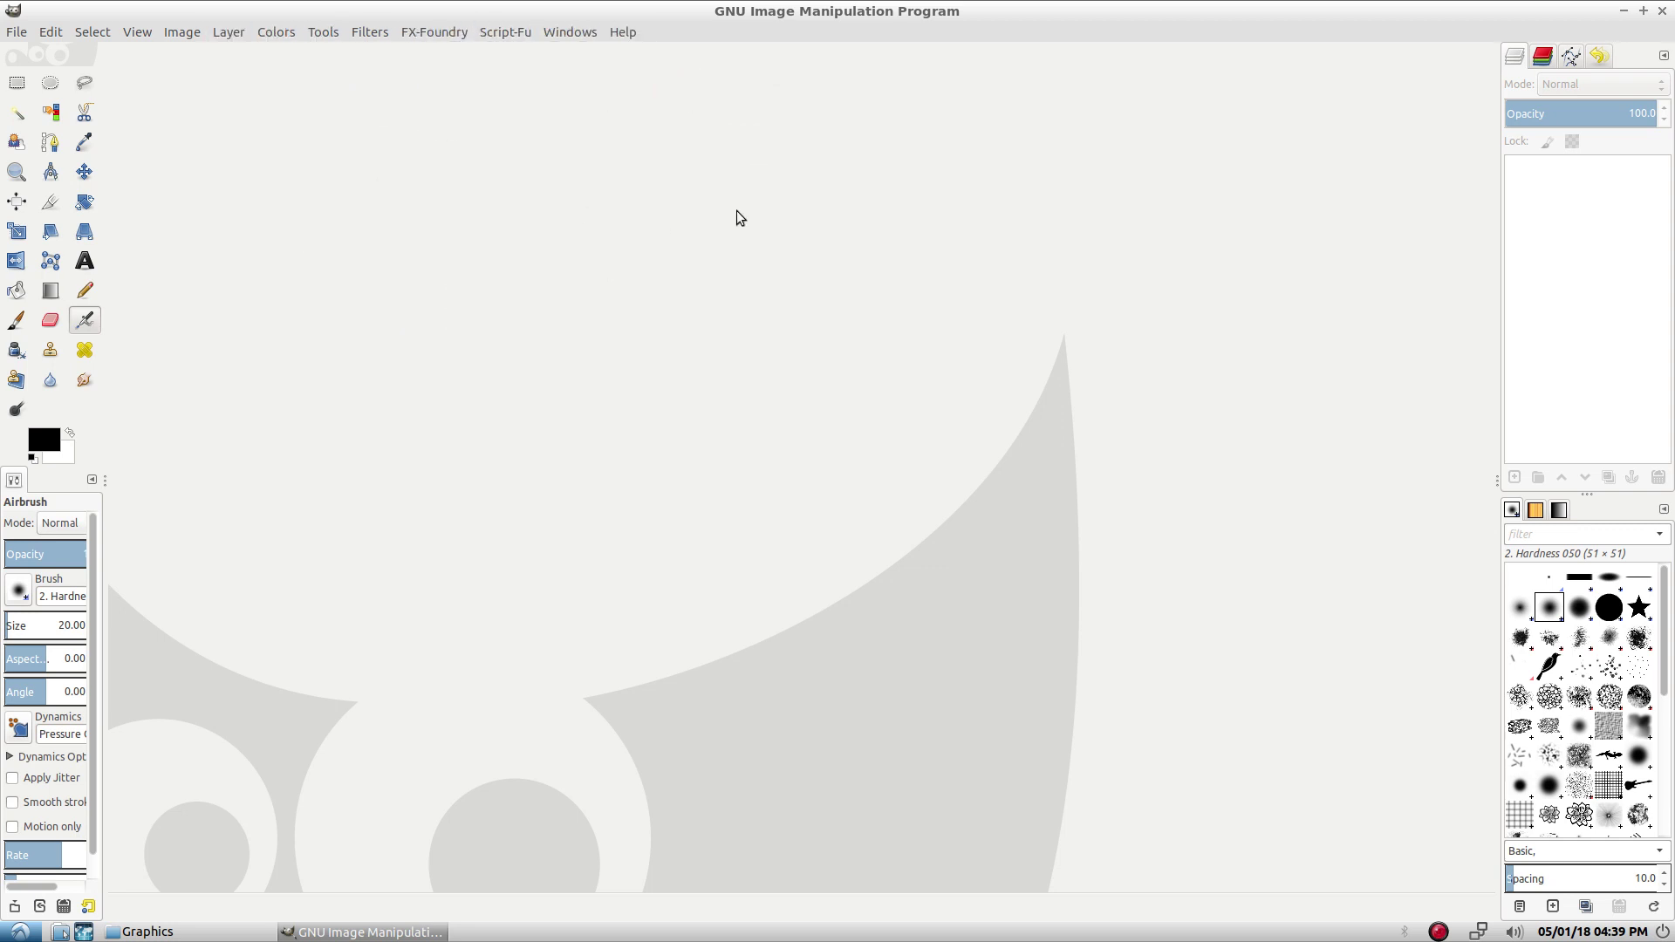
- Quit GIMP and close the Graphics folder window, leaving an empty desktop
{"action": "left_click", "coordinate": [17, 34]}
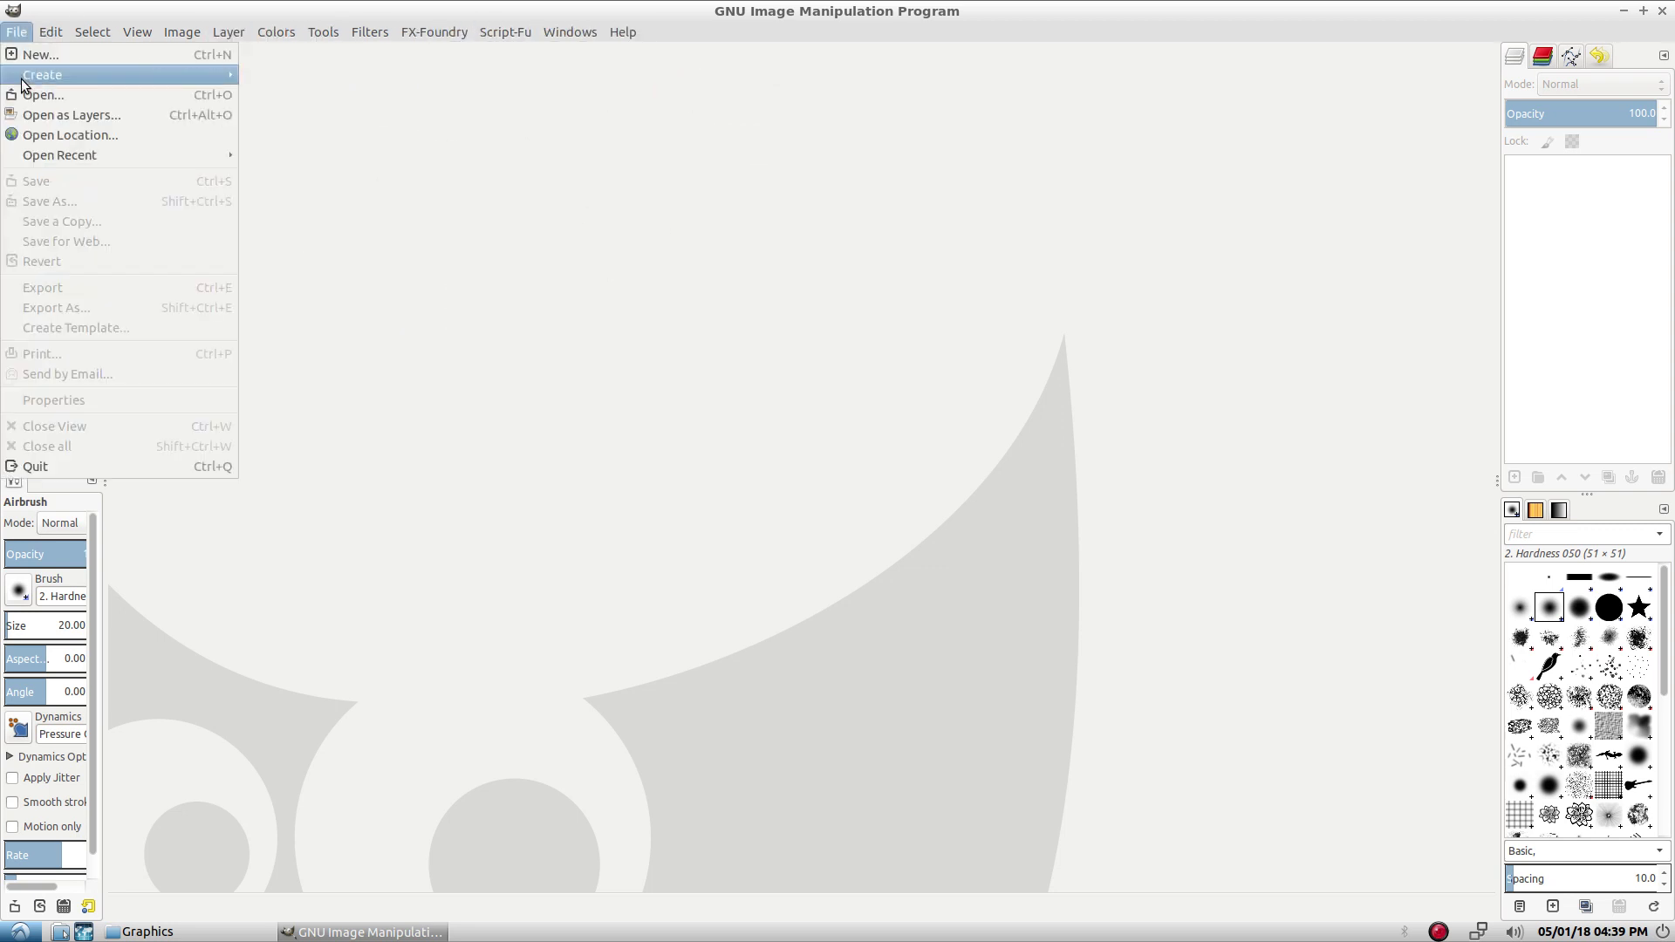
{"action": "left_click", "coordinate": [138, 467]}
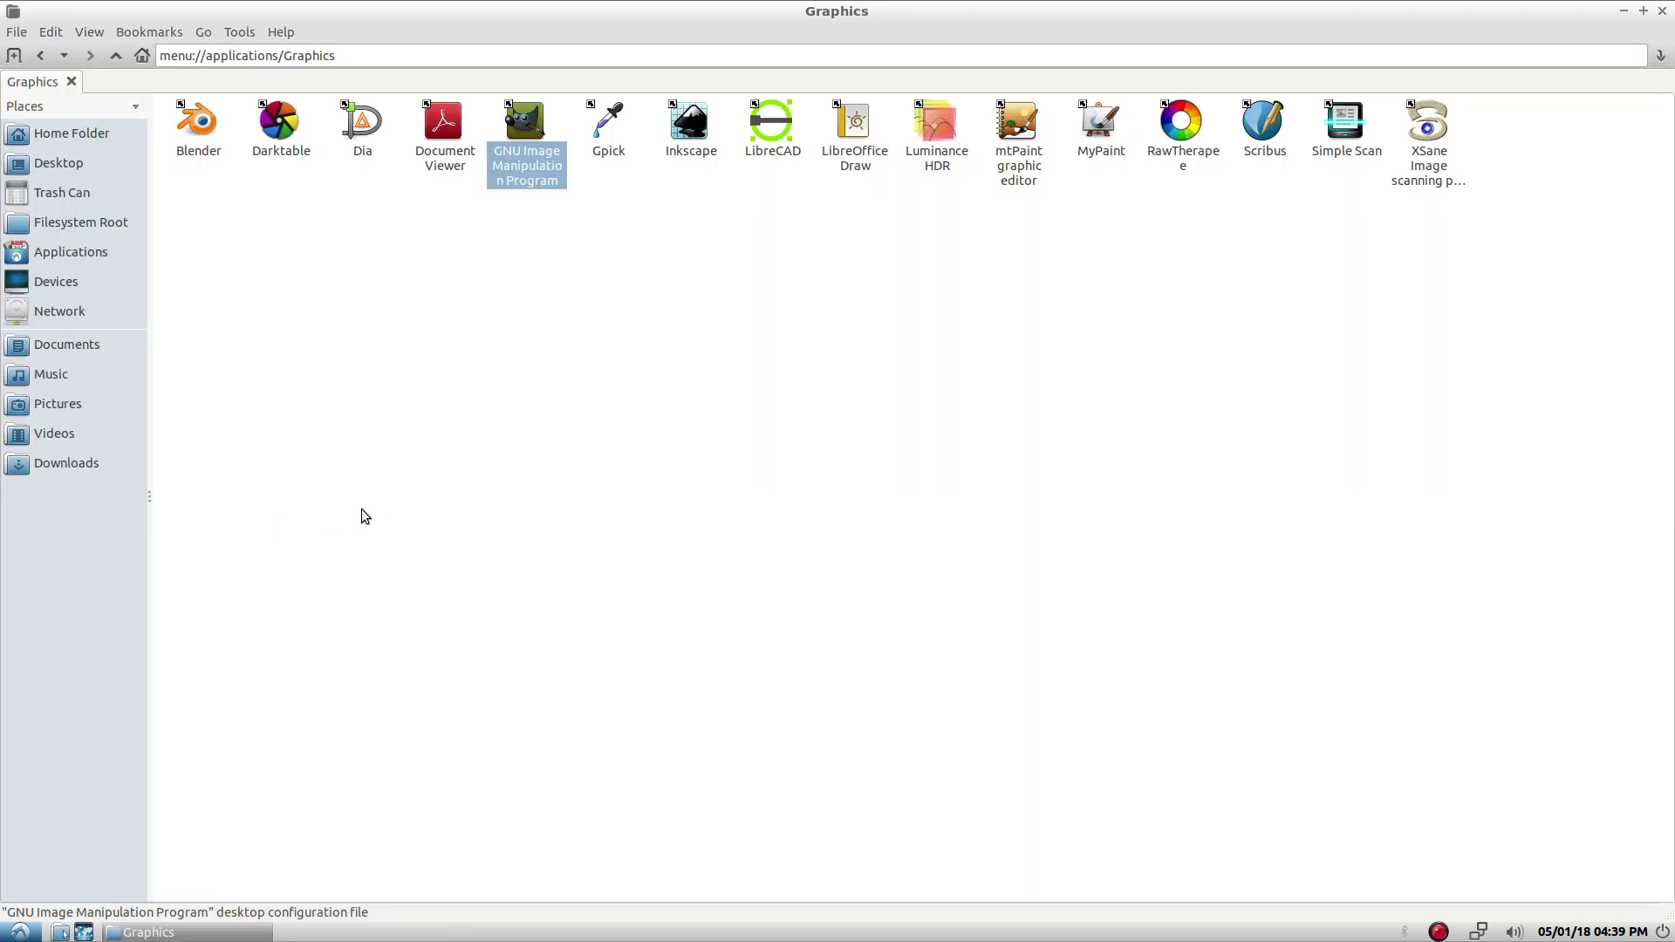
{"action": "left_click", "coordinate": [1663, 11]}
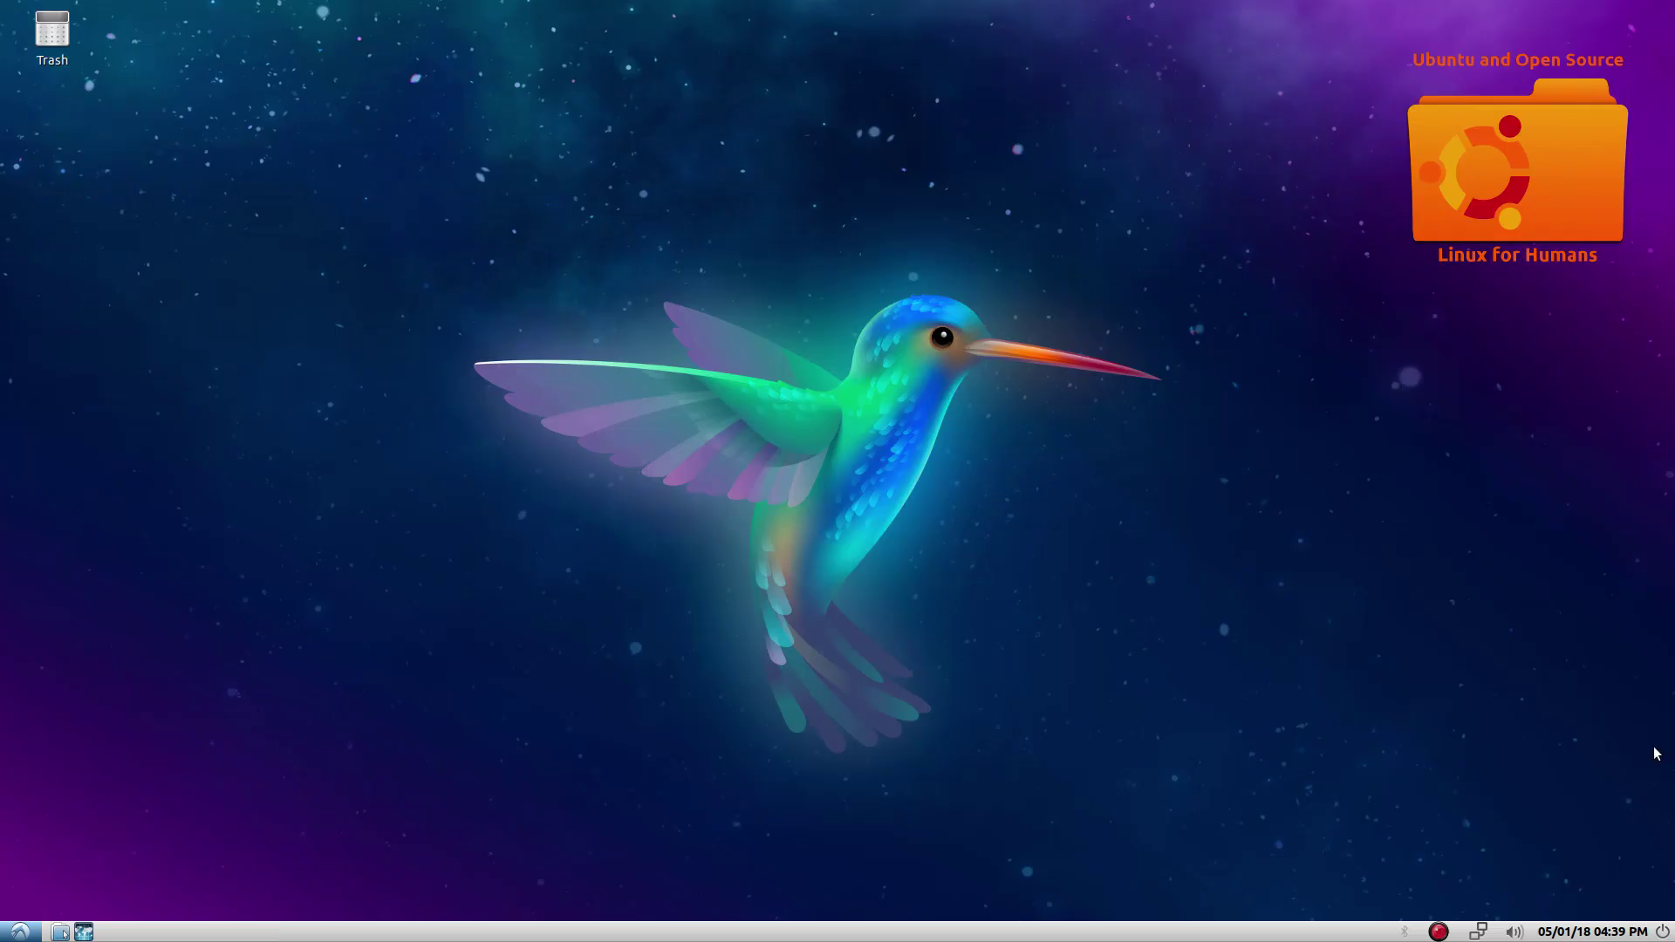
{"action": "right_click", "coordinate": [1439, 931]}
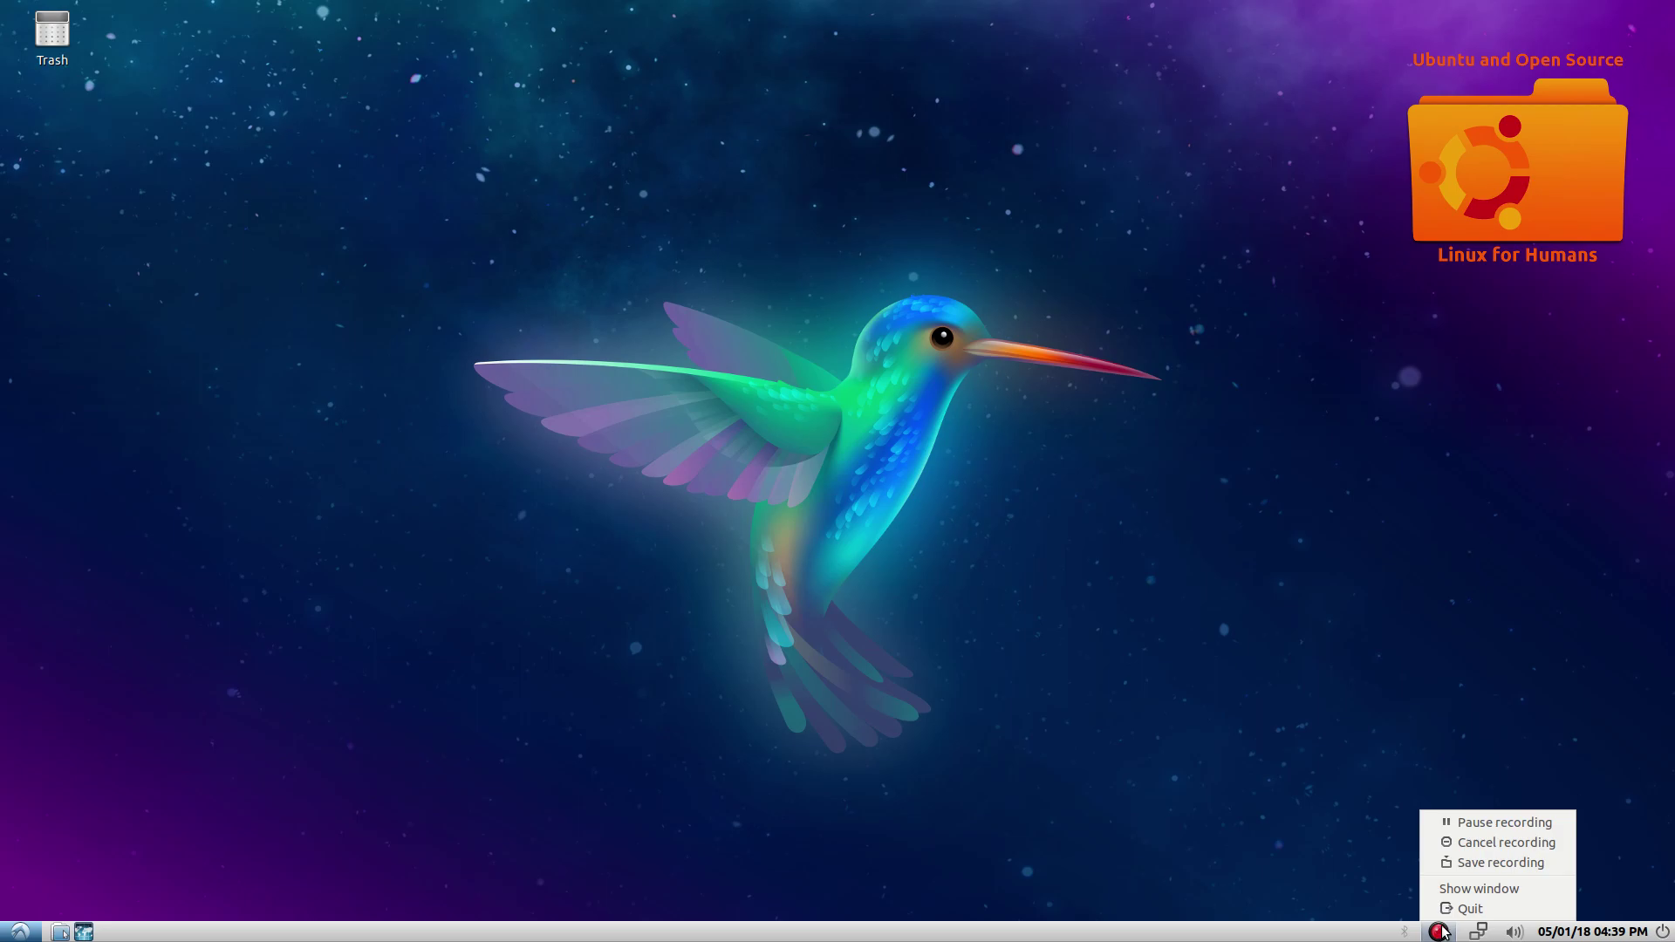